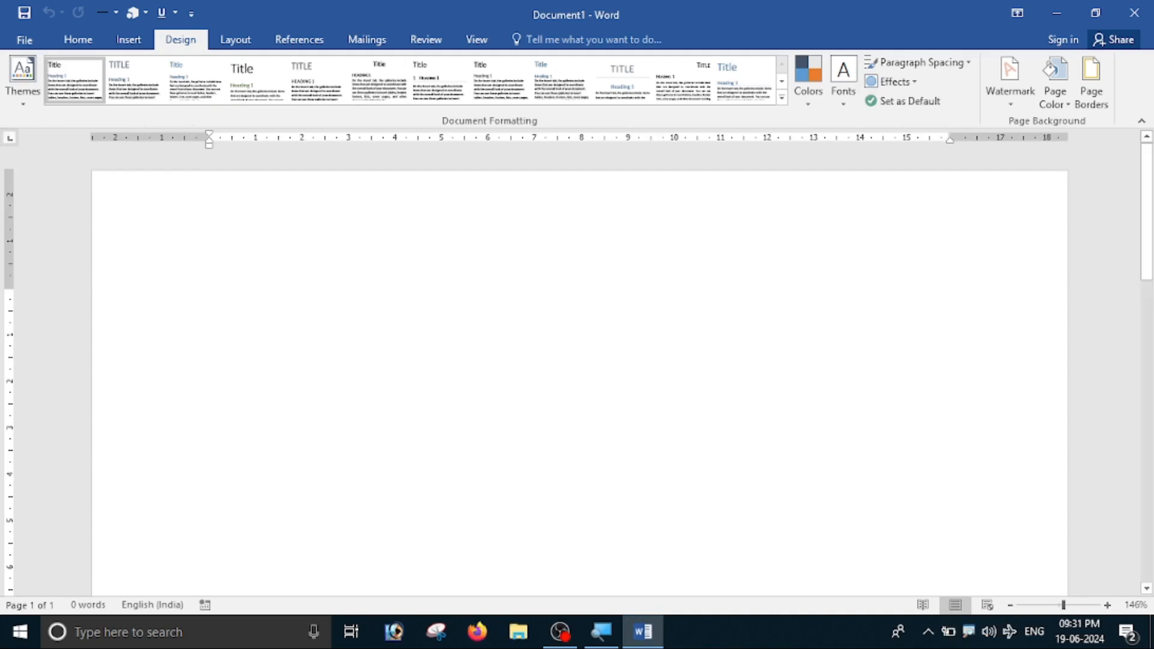
# Fill the blank document with random sample text using =rand() and reduce the top margin to about 1.5 cm
pyautogui.write('=rand()')
pyautogui.press('Return')
pyautogui.scroll(5, 661, 283)
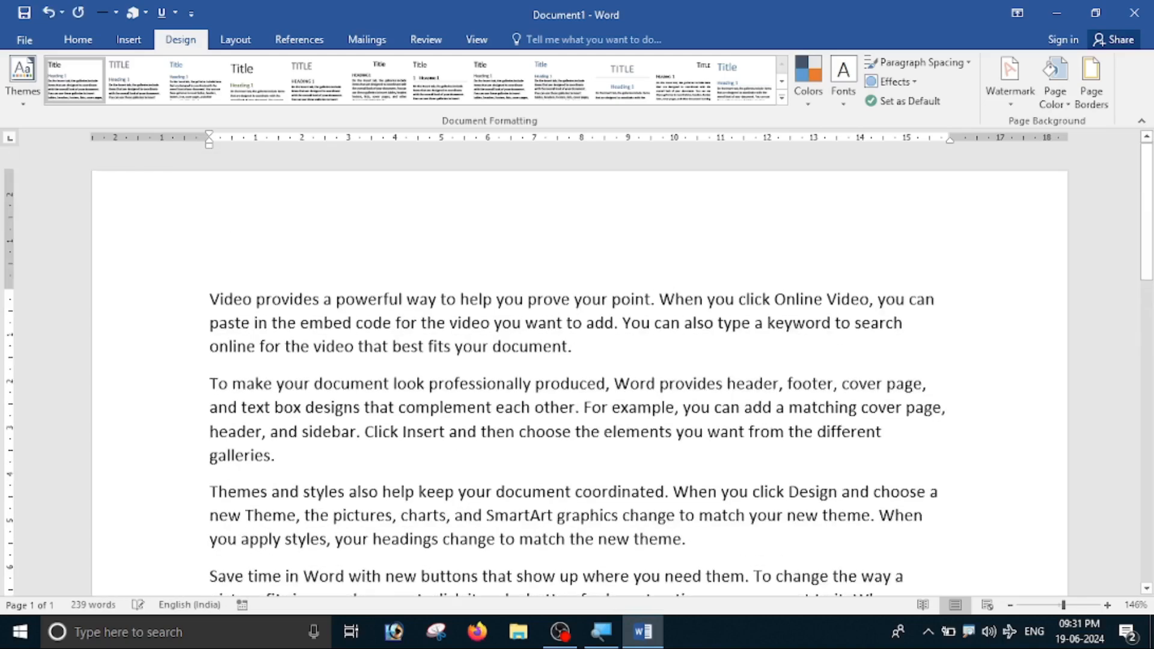
pyautogui.moveTo(3, 288); pyautogui.dragTo(3, 237)
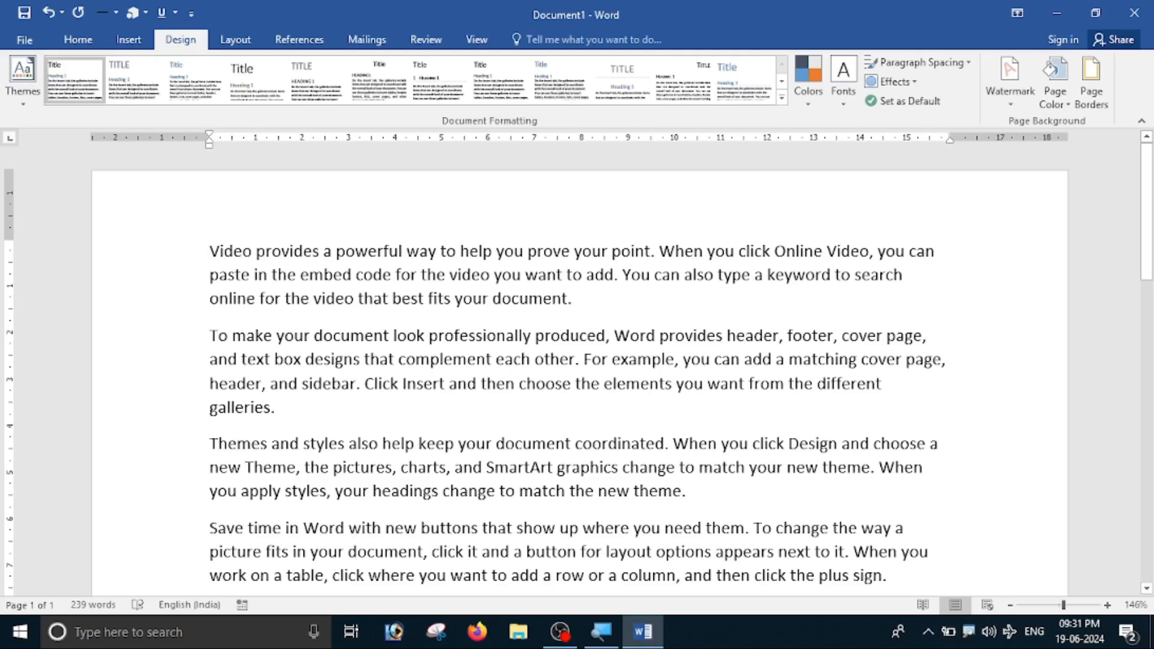
# Add the title line "Computer" above the first paragraph and apply the Heading 1 style to it
pyautogui.press('Return')
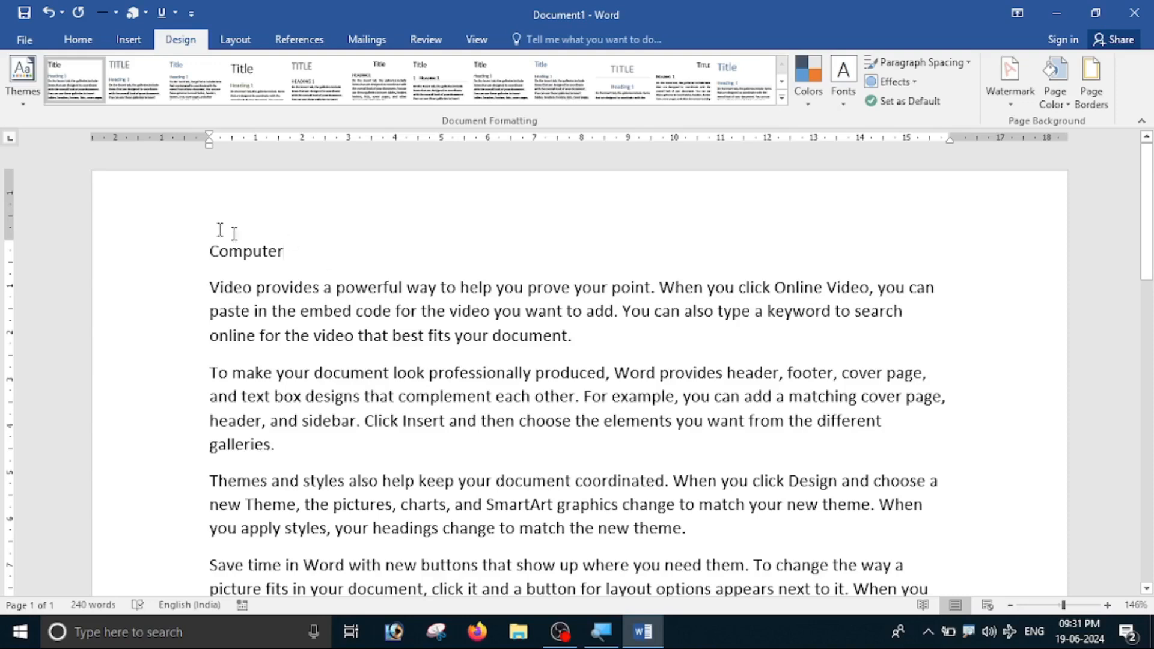
pyautogui.moveTo(285, 252); pyautogui.dragTo(184, 265)
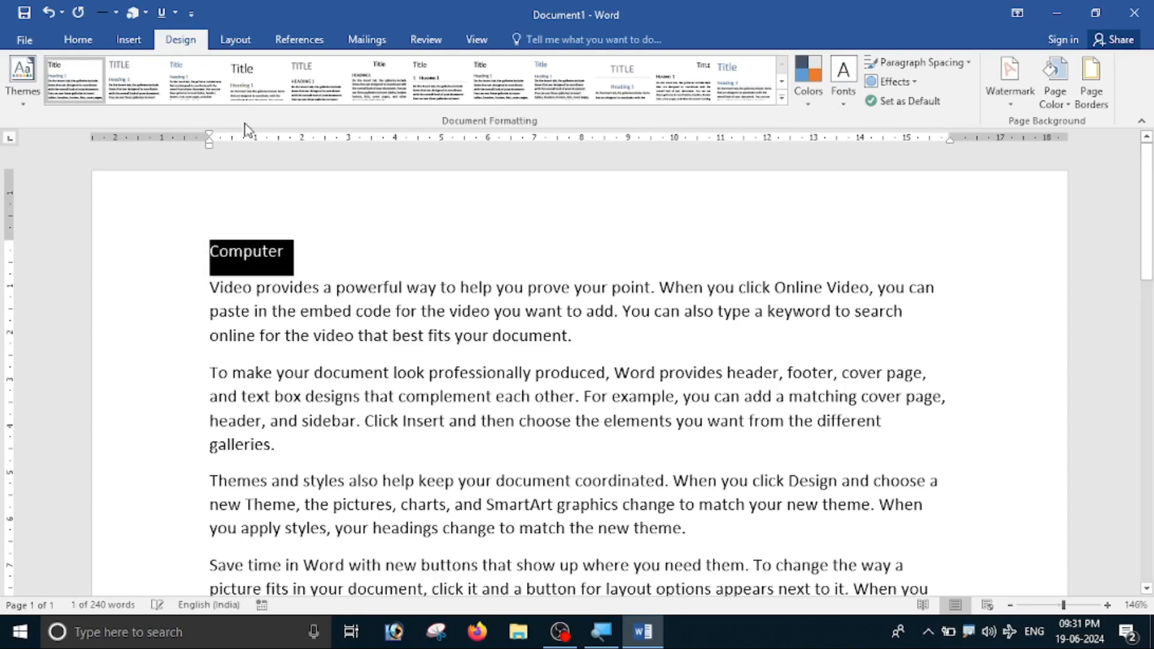
pyautogui.click(78, 39)
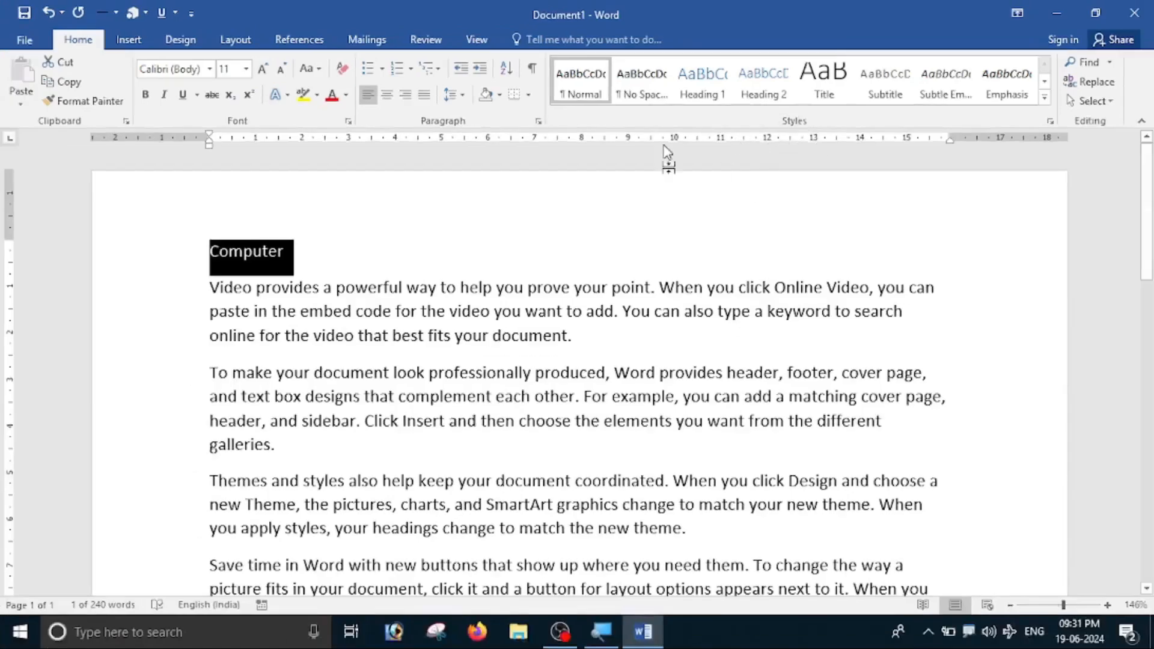
pyautogui.click(707, 98)
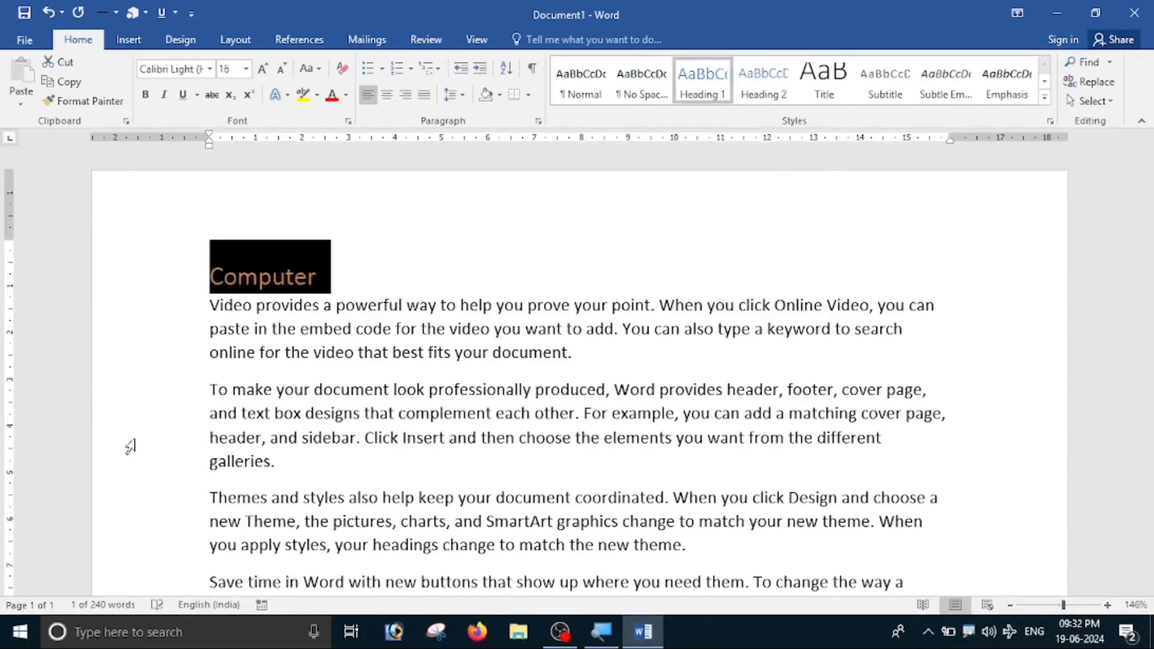
# Add the line "Mouse" above the "To make your document" paragraph and format it as Heading 1
pyautogui.click(211, 389)
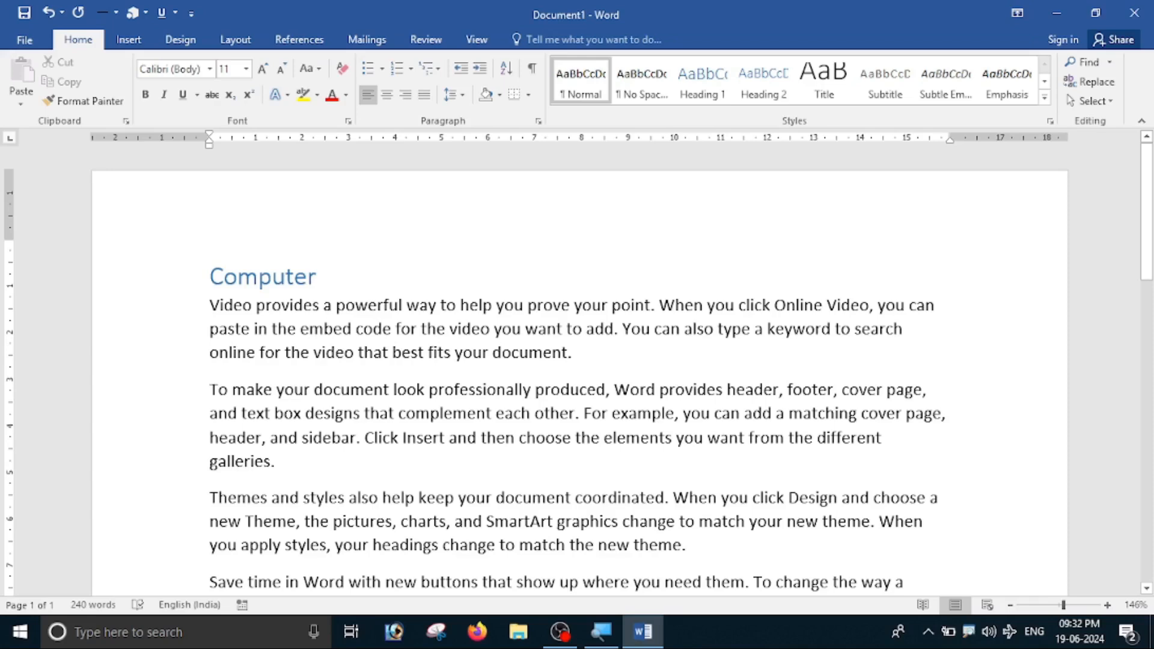
pyautogui.press('Return')
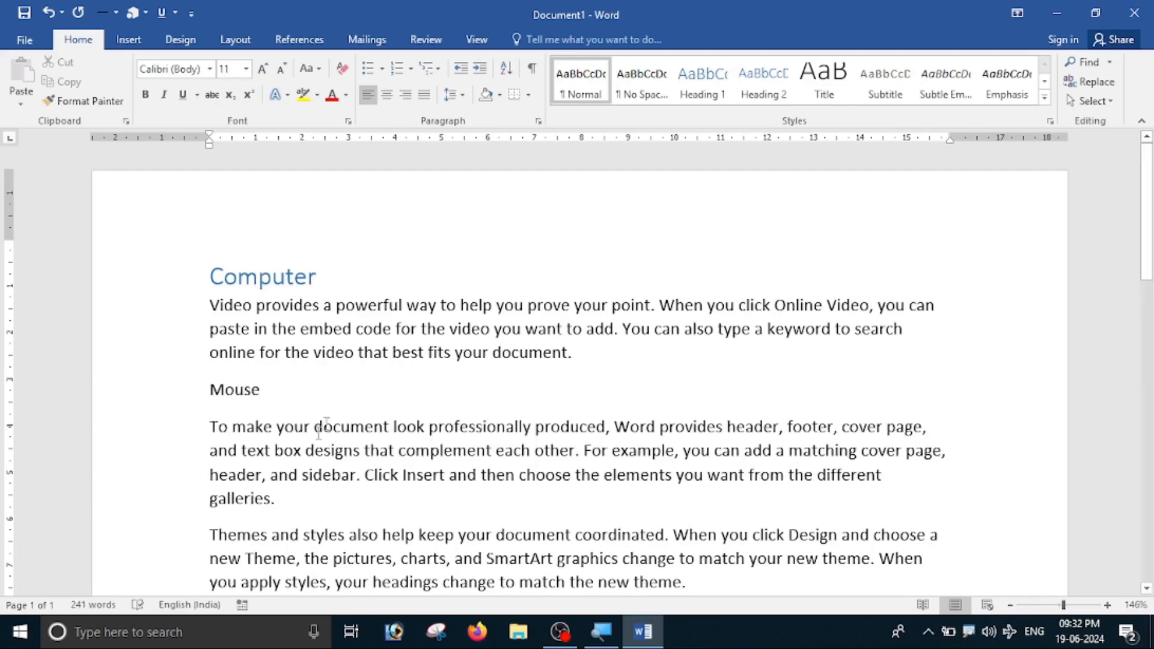
pyautogui.click(150, 397)
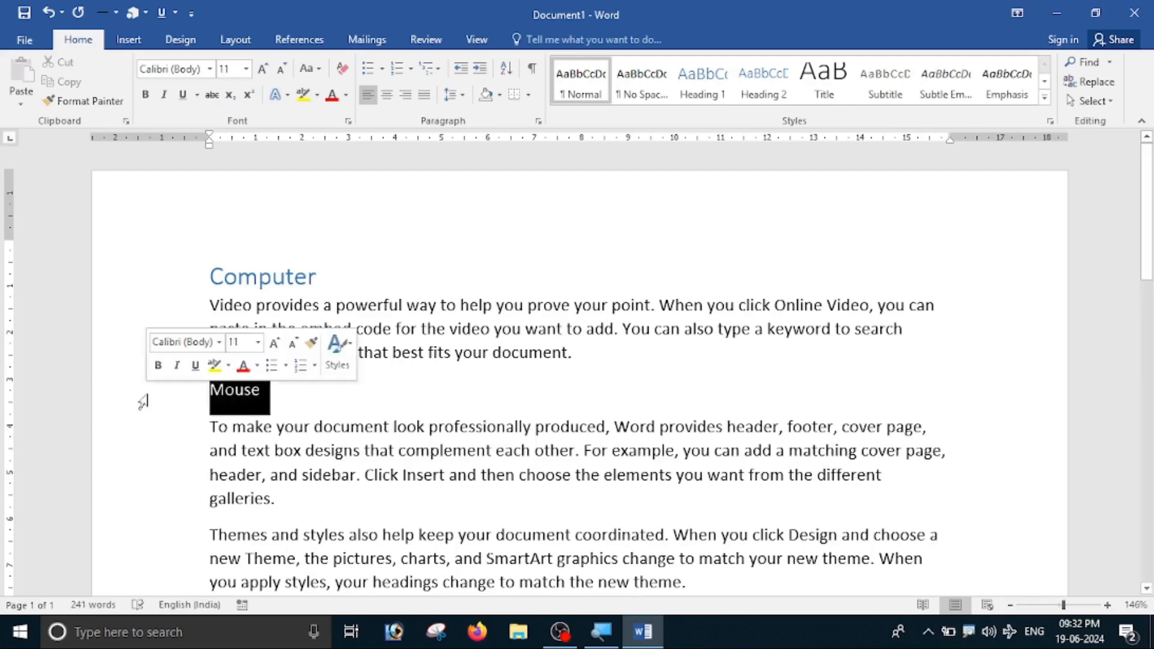
pyautogui.click(701, 93)
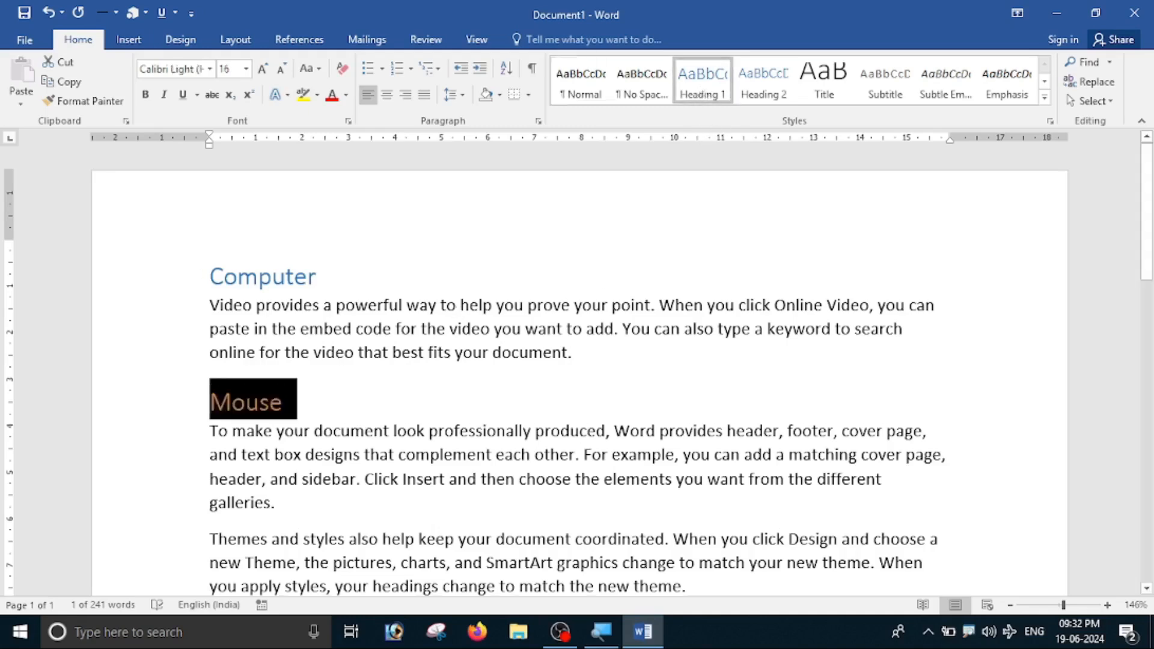
# Insert a blank line and the line "Keyboard" above the "Themes and styles" paragraph, and format "Keyboard" as Heading 1
pyautogui.scroll(-2, 415, 386)
pyautogui.click(211, 404)
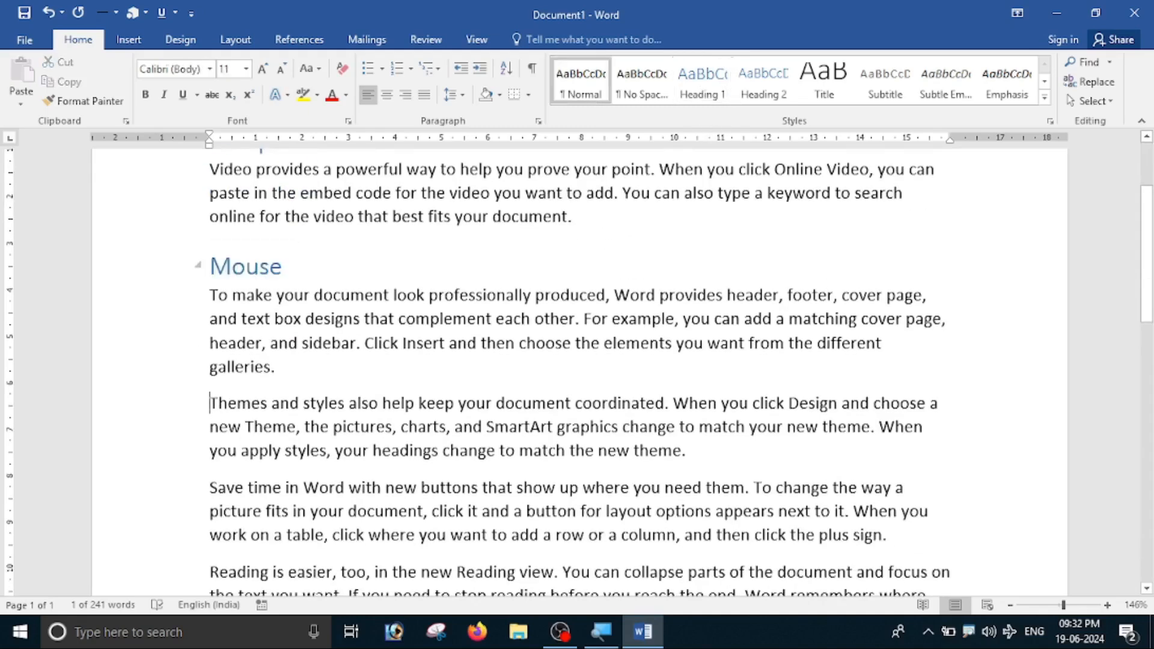
pyautogui.press('Return')
pyautogui.press('Return')
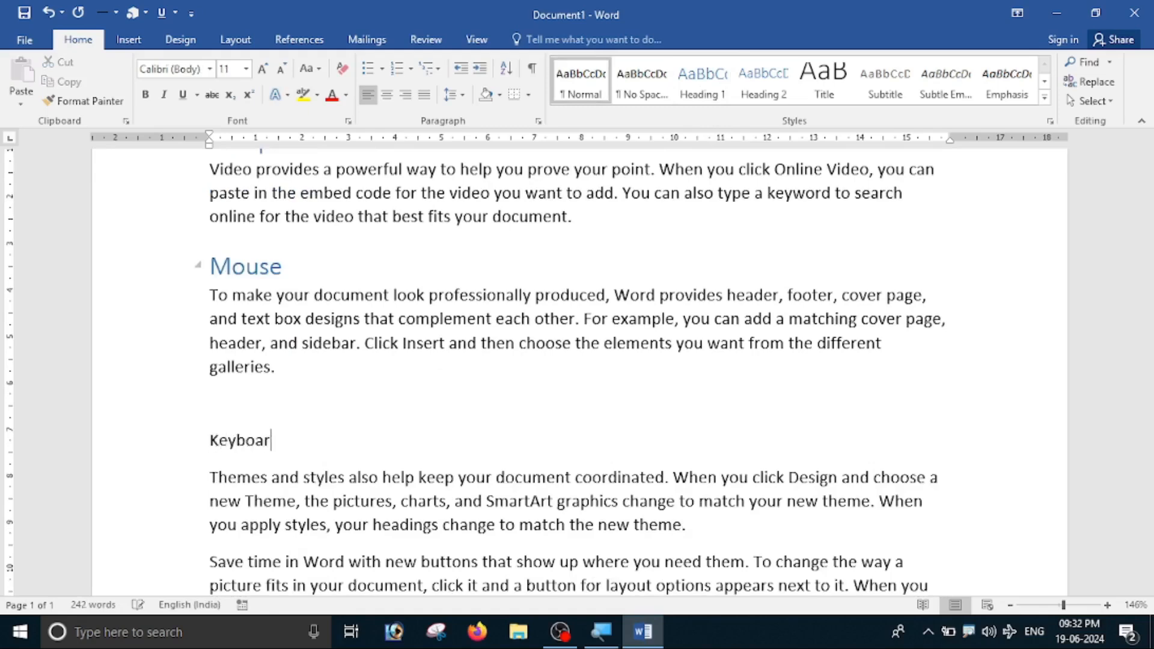
pyautogui.click(147, 444)
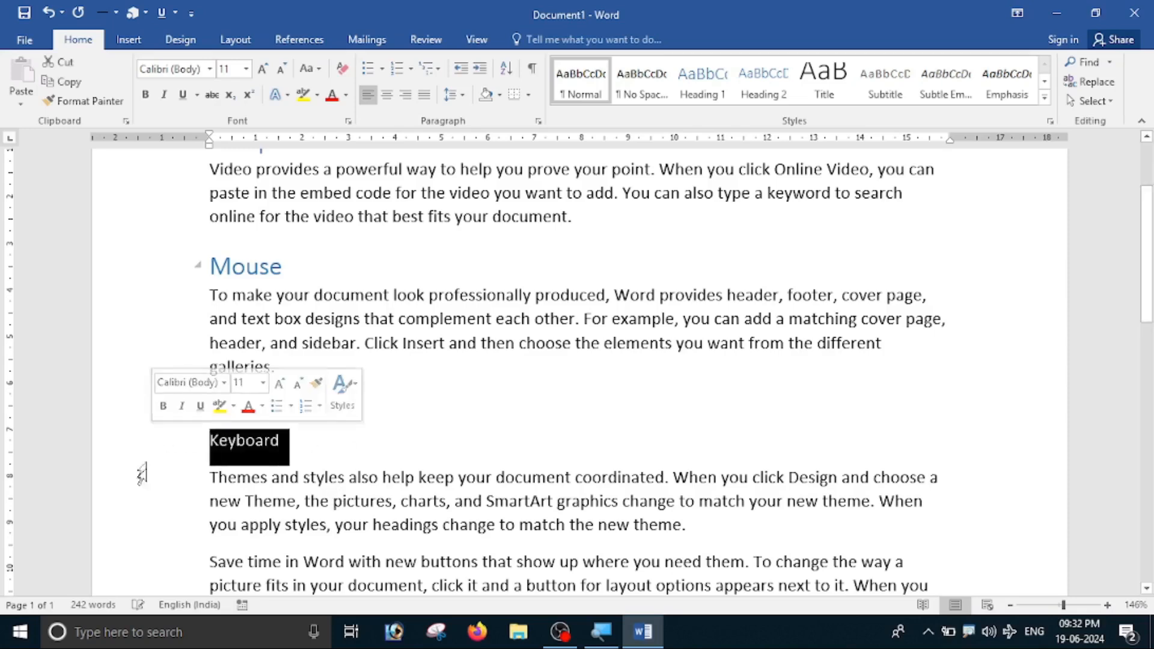
pyautogui.click(700, 96)
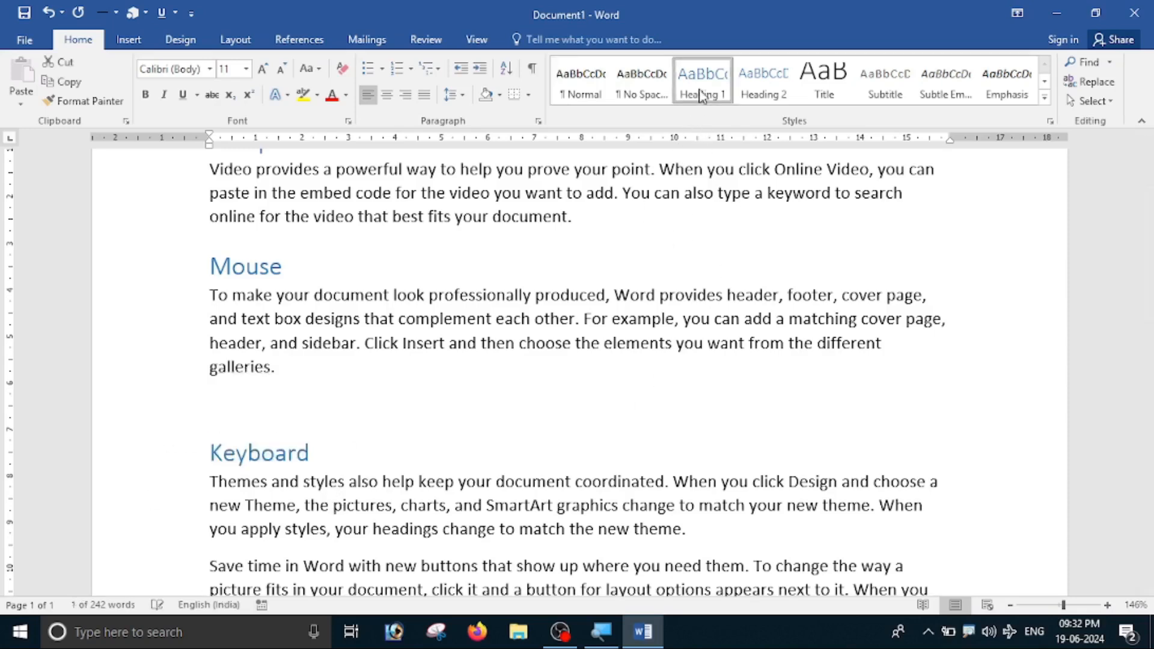
pyautogui.scroll(2, 315, 429)
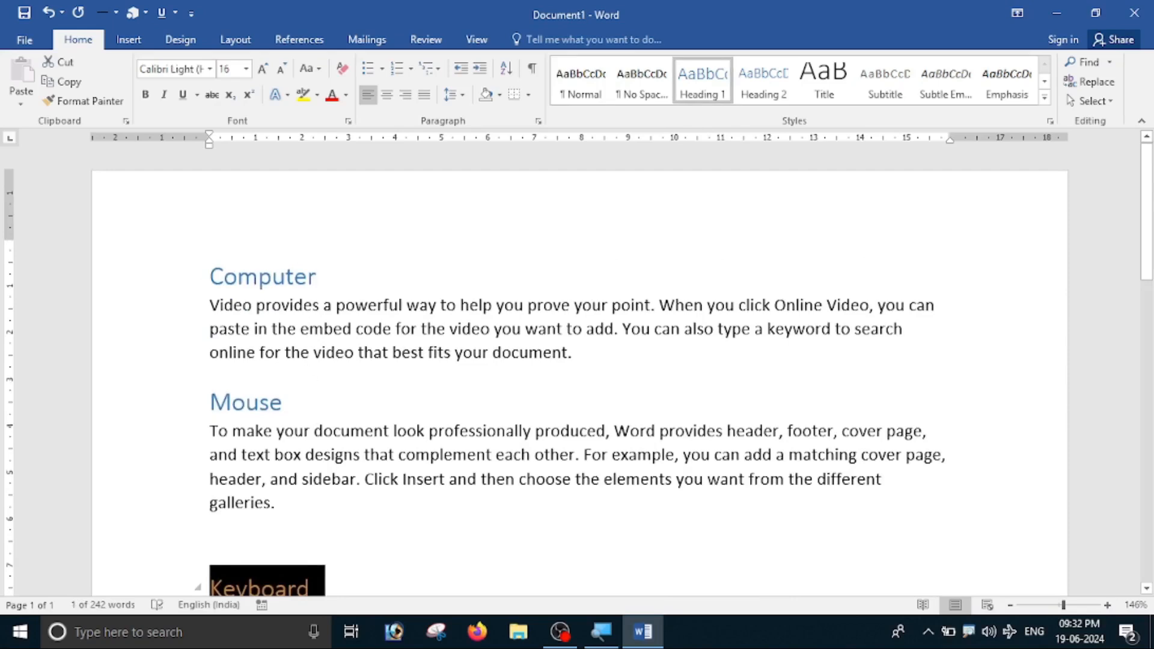
pyautogui.scroll(-2, 198, 402)
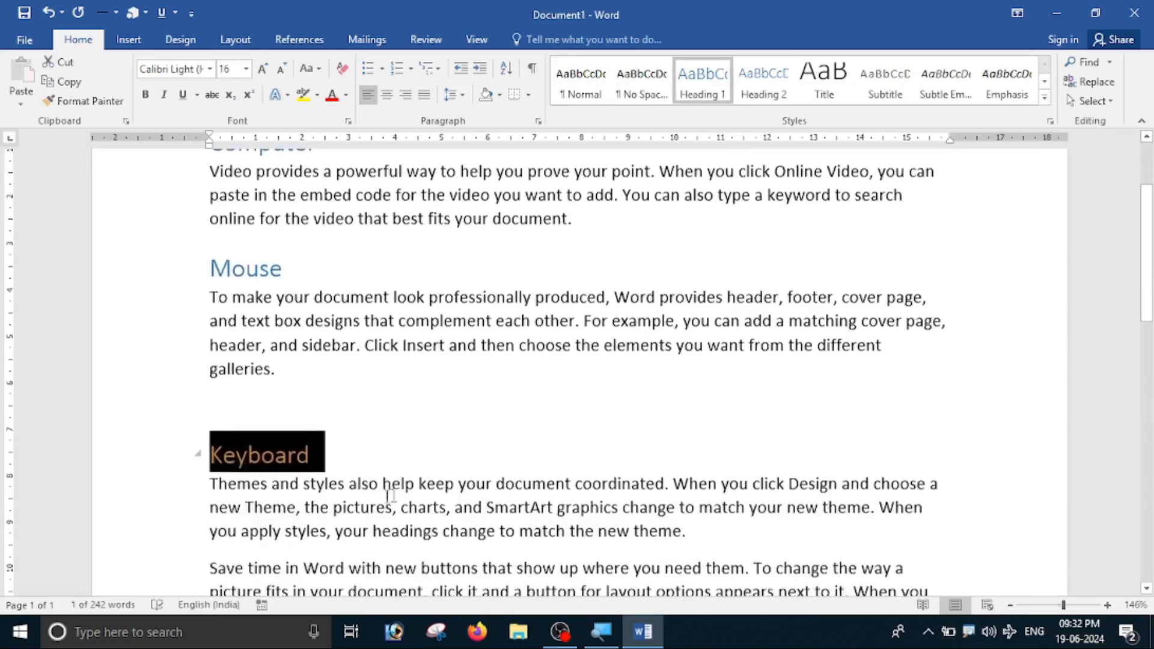
pyautogui.click(209, 403)
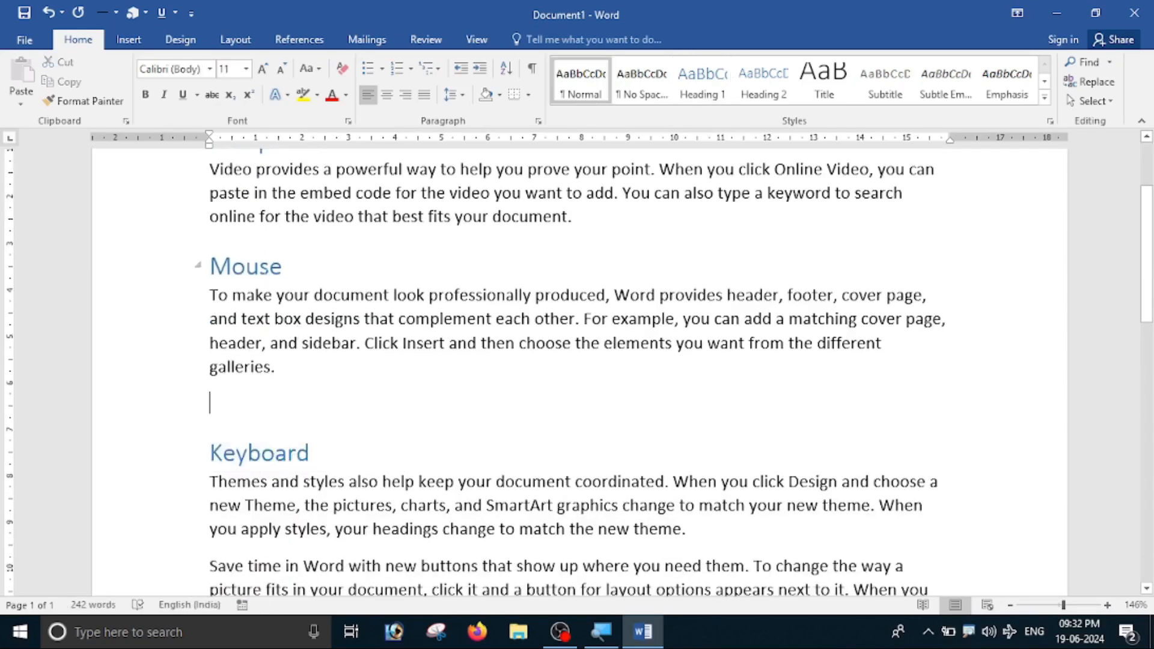
pyautogui.scroll(2, 226, 330)
pyautogui.scroll(-4, 198, 401)
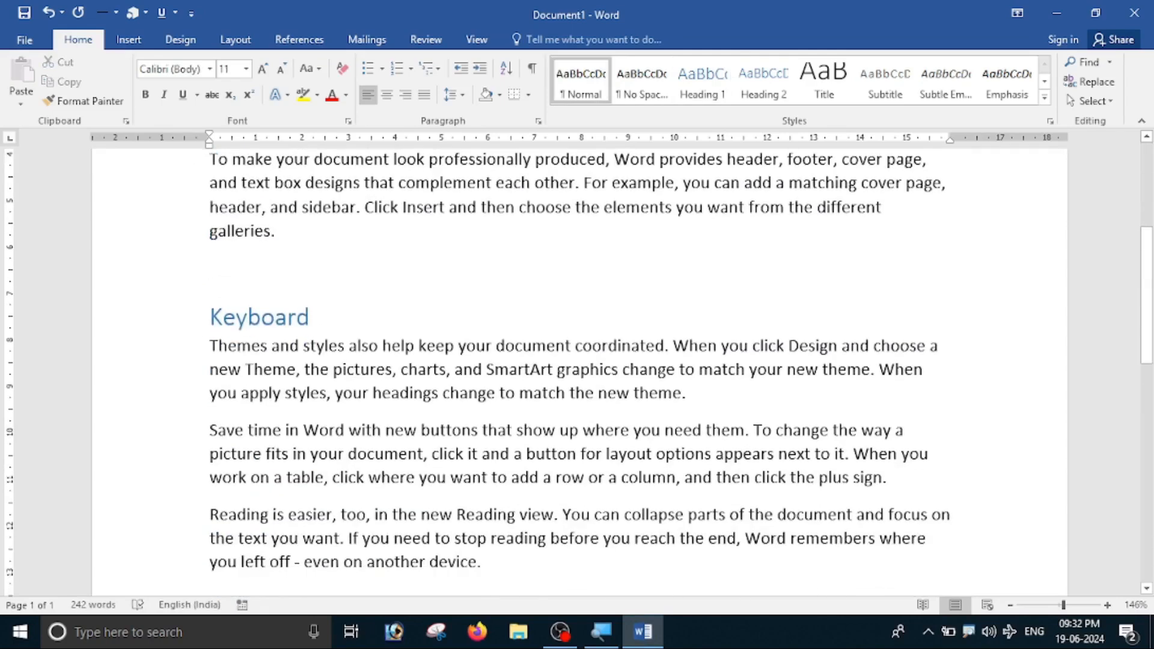
# Apply the Book Title style to the paragraph under the Computer heading
pyautogui.scroll(4, 242, 372)
pyautogui.moveTo(231, 309); pyautogui.dragTo(582, 361)
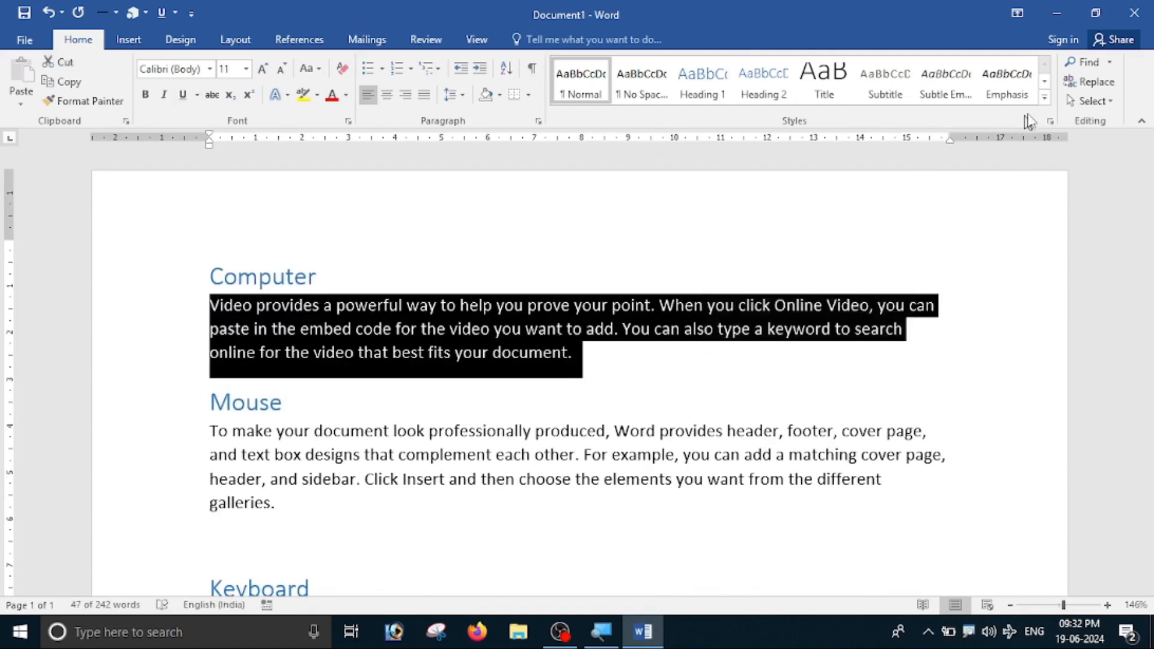
pyautogui.click(1044, 98)
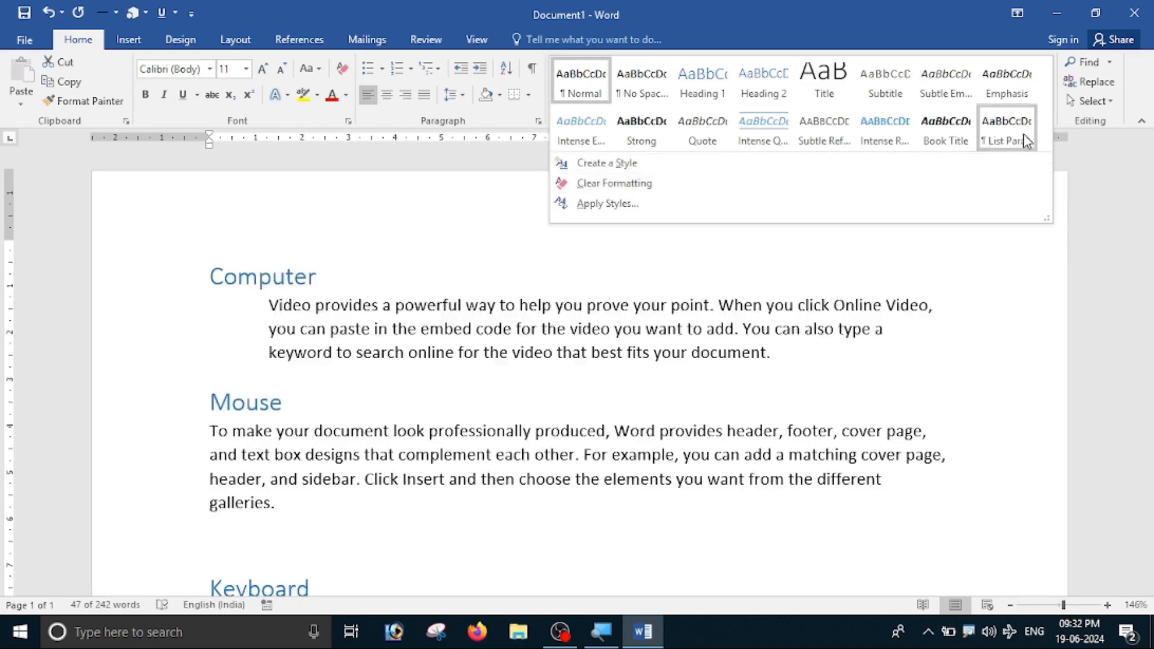
pyautogui.click(940, 129)
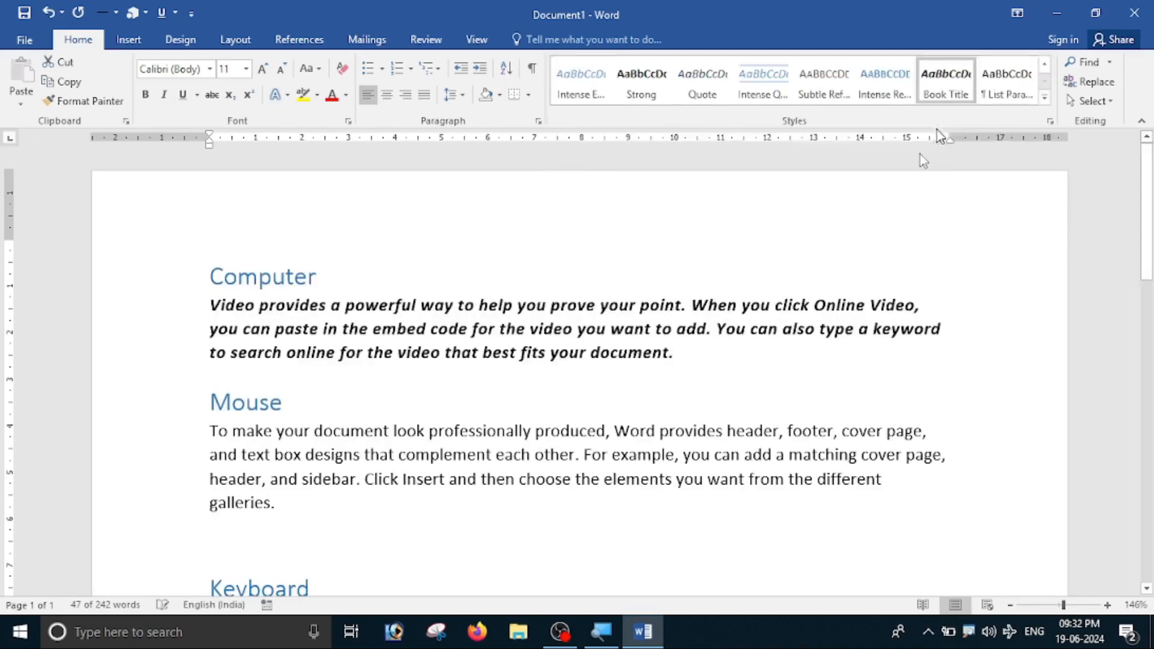
# Apply the Book Title style to the paragraph under the Mouse heading
pyautogui.scroll(-2, 184, 475)
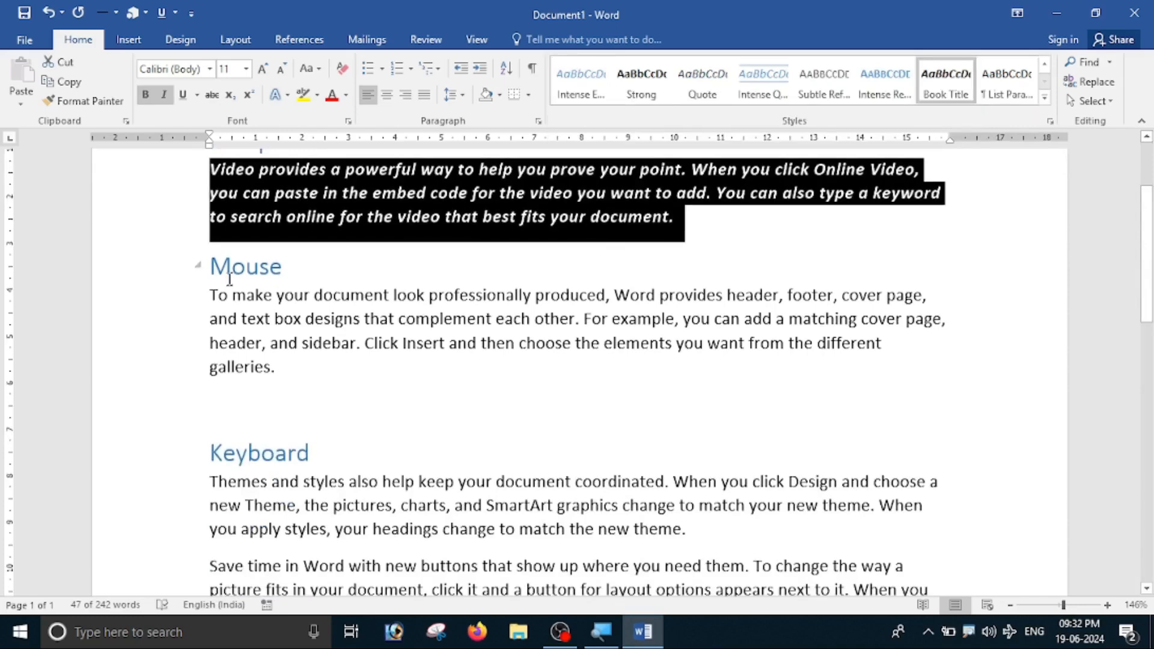
pyautogui.moveTo(191, 304); pyautogui.dragTo(276, 366)
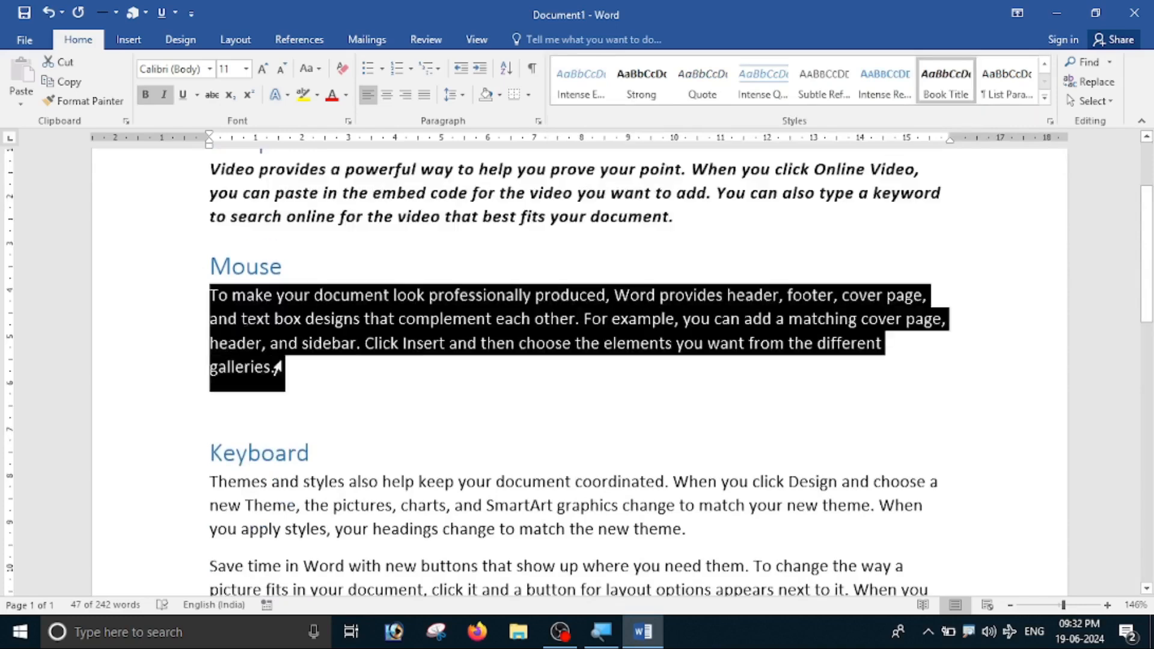
pyautogui.click(1045, 98)
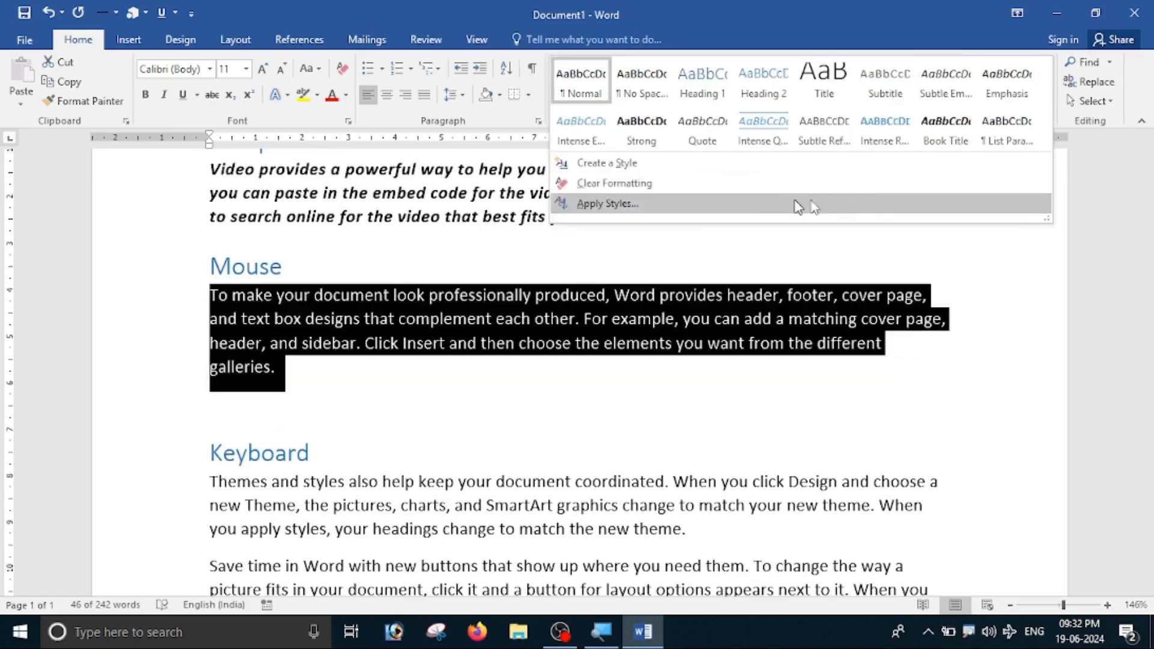
pyautogui.click(944, 140)
# Apply the Book Title style to all three paragraphs under the Keyboard heading
pyautogui.scroll(-4, 577, 361)
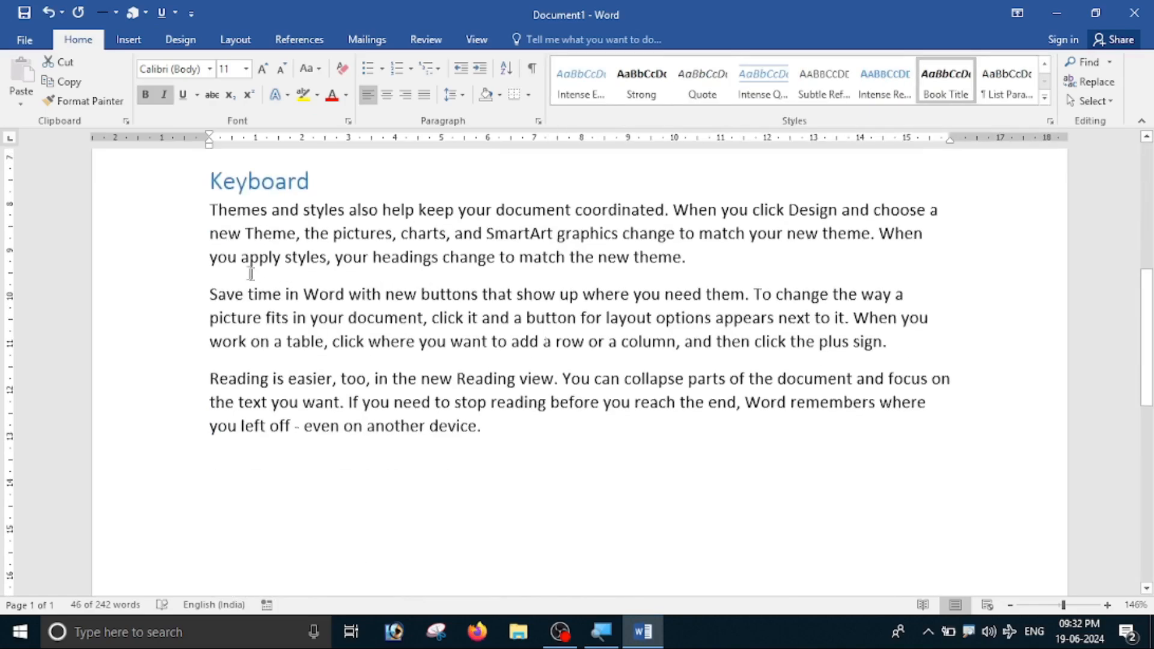
pyautogui.moveTo(211, 216); pyautogui.dragTo(228, 475)
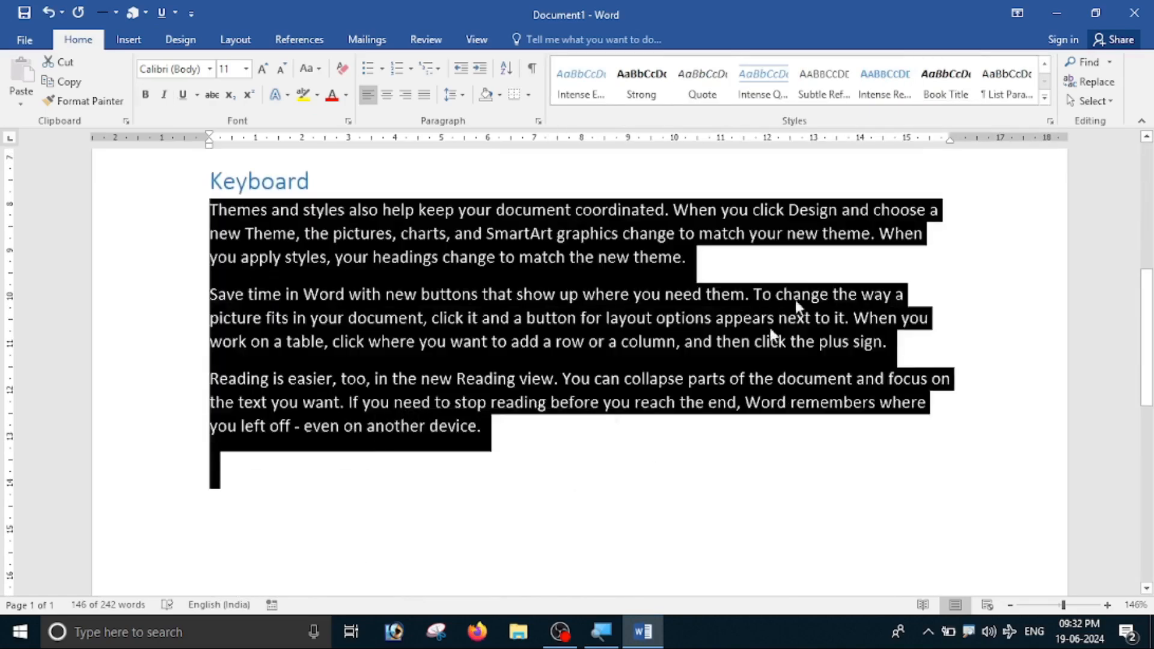
pyautogui.click(945, 81)
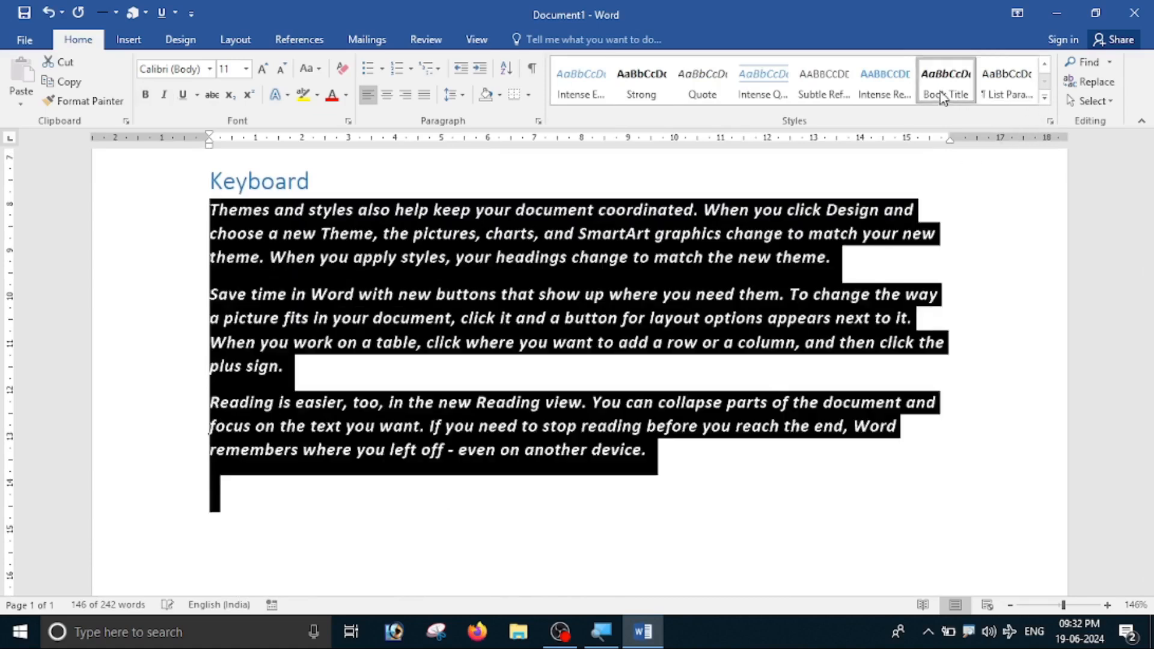
# Draw a Smiley Face shape over the right part of the text beside the Keyboard heading
pyautogui.scroll(6, 748, 429)
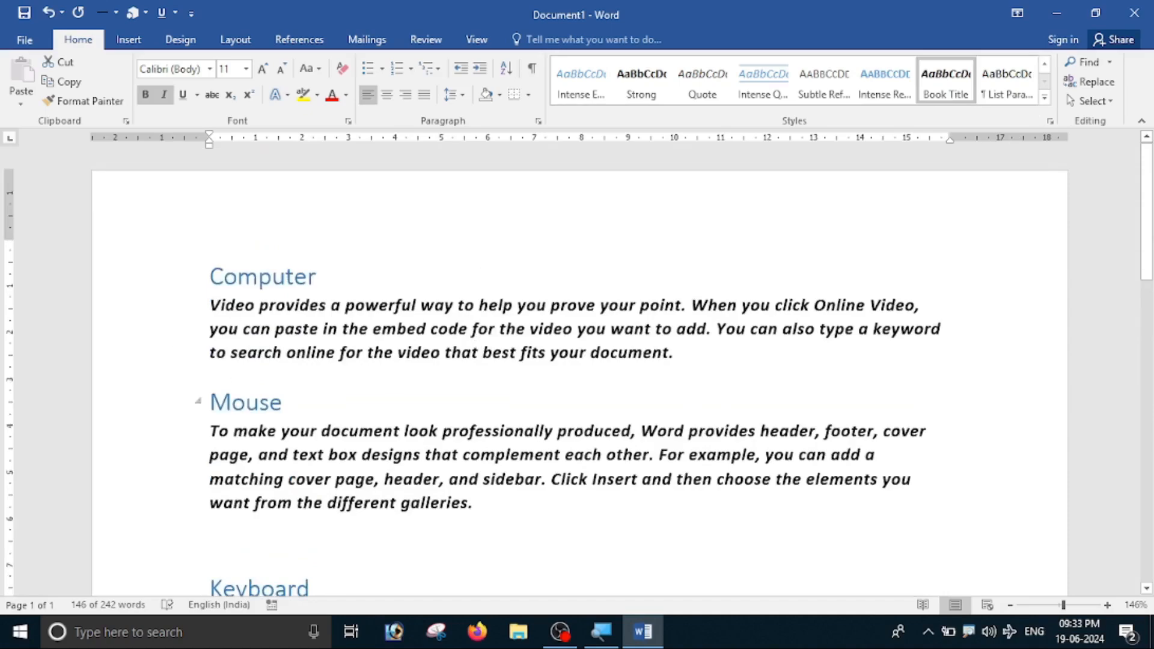
pyautogui.scroll(-2, 687, 247)
pyautogui.scroll(1, 688, 247)
pyautogui.scroll(-2, 688, 247)
pyautogui.click(690, 253)
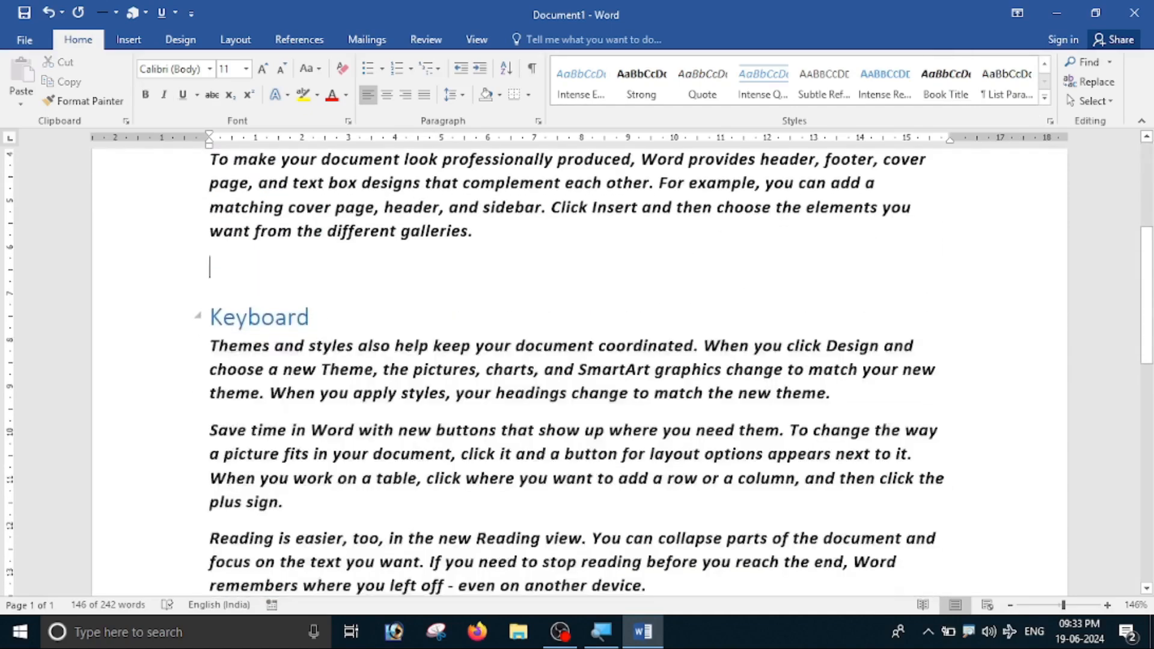
pyautogui.click(135, 42)
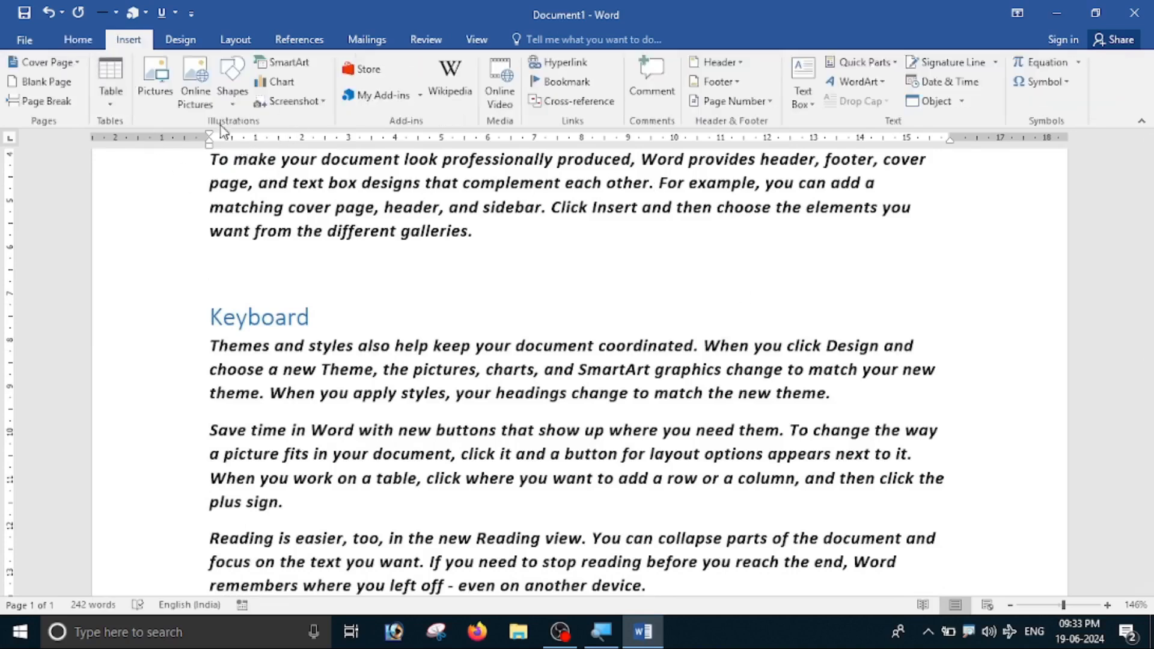
pyautogui.click(227, 103)
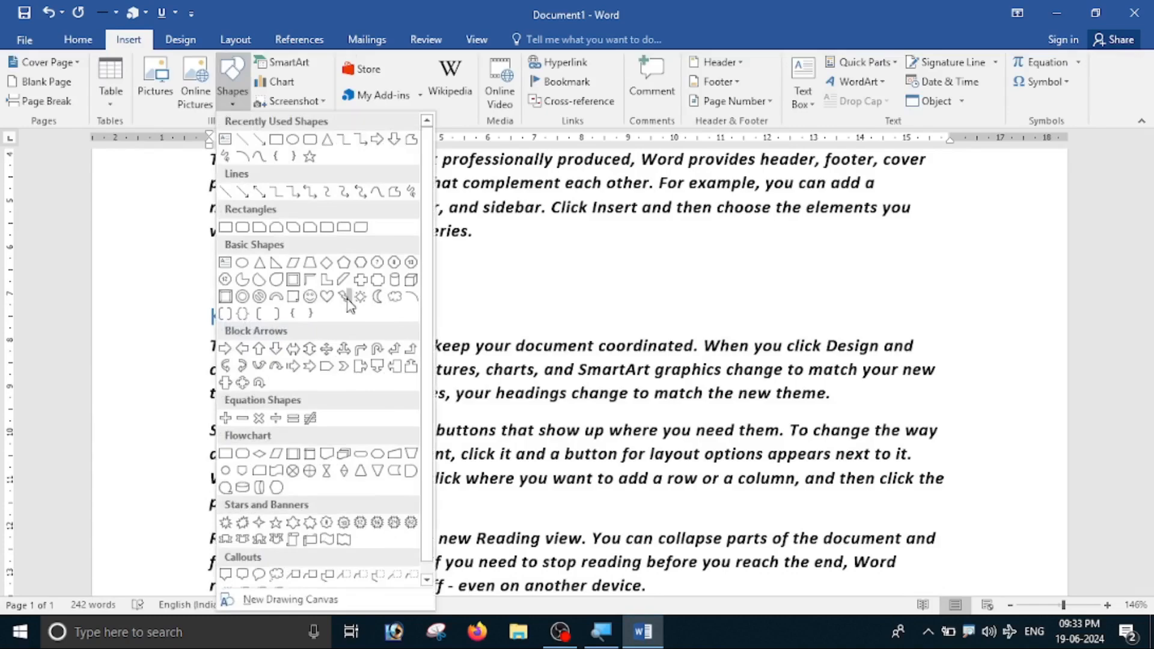
pyautogui.click(311, 299)
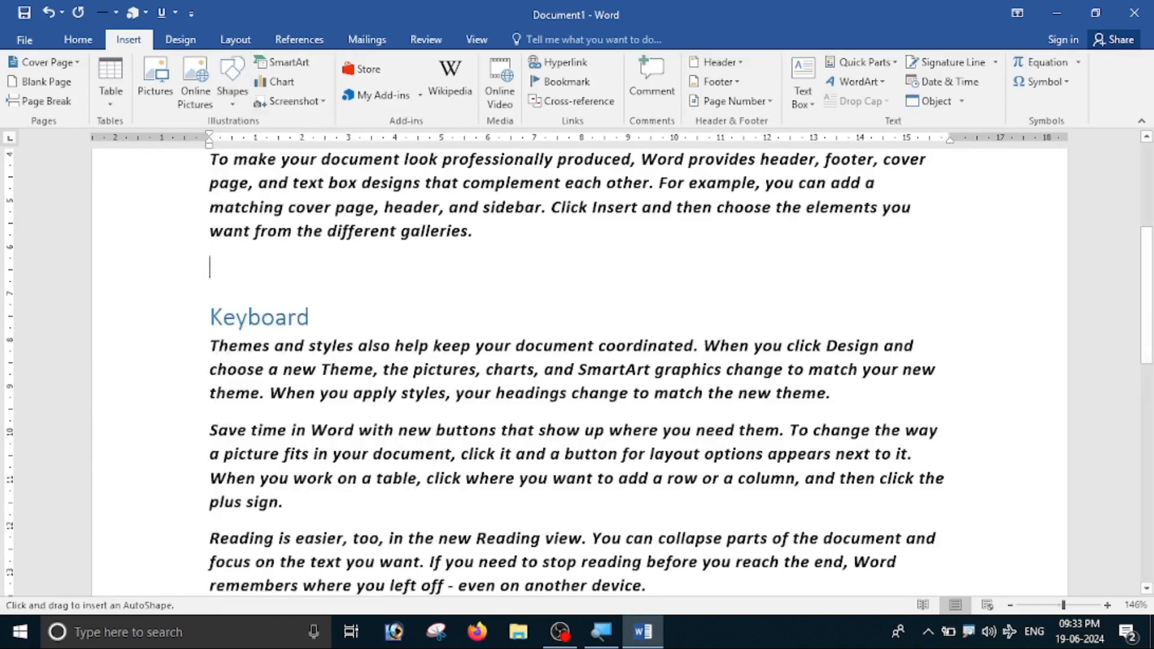
pyautogui.moveTo(686, 235); pyautogui.dragTo(817, 373)
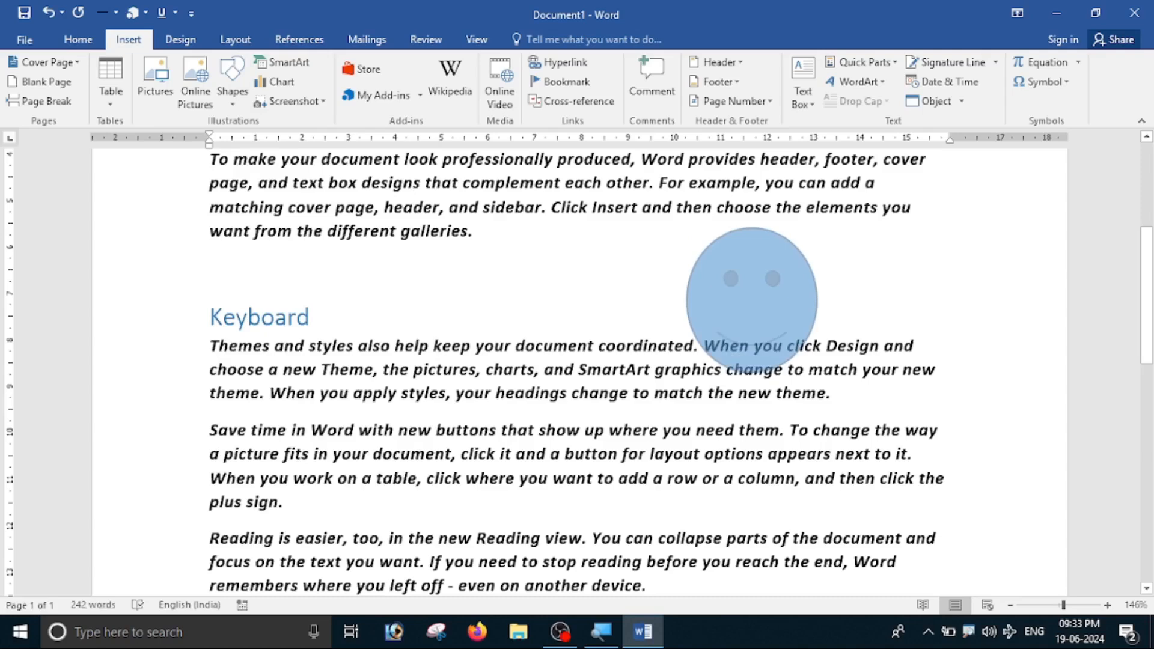
# Shrink the smiley face and move it left into the gap between the Mouse paragraph and the Keyboard text
pyautogui.moveTo(756, 317); pyautogui.dragTo(656, 280)
pyautogui.click(734, 181)
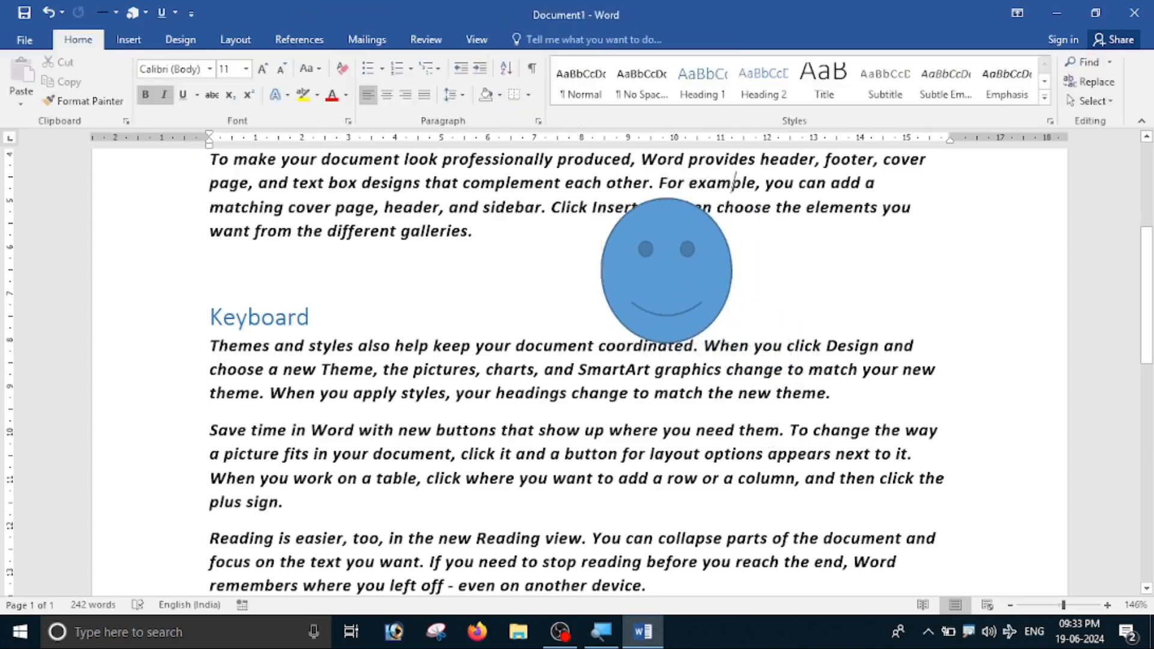
pyautogui.click(682, 285)
pyautogui.moveTo(735, 198); pyautogui.dragTo(715, 240)
pyautogui.moveTo(674, 287); pyautogui.dragTo(612, 274)
# Insert an Alternating Hexagons SmartArt graphic after the Keyboard heading
pyautogui.click(325, 317)
pyautogui.click(128, 40)
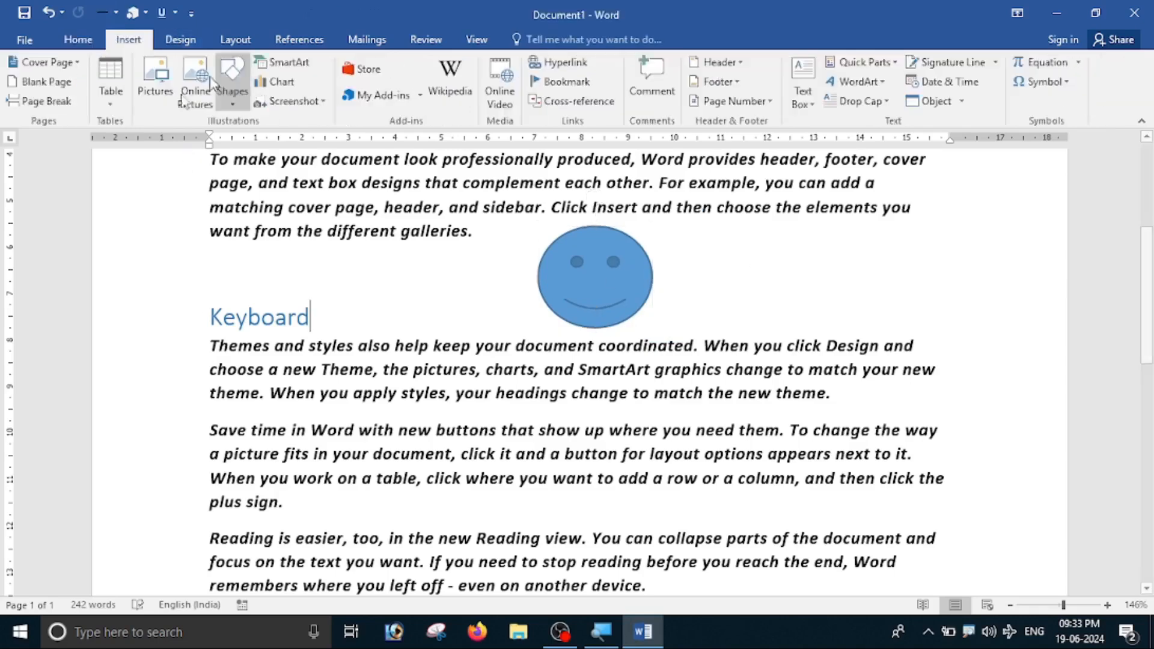
pyautogui.click(286, 62)
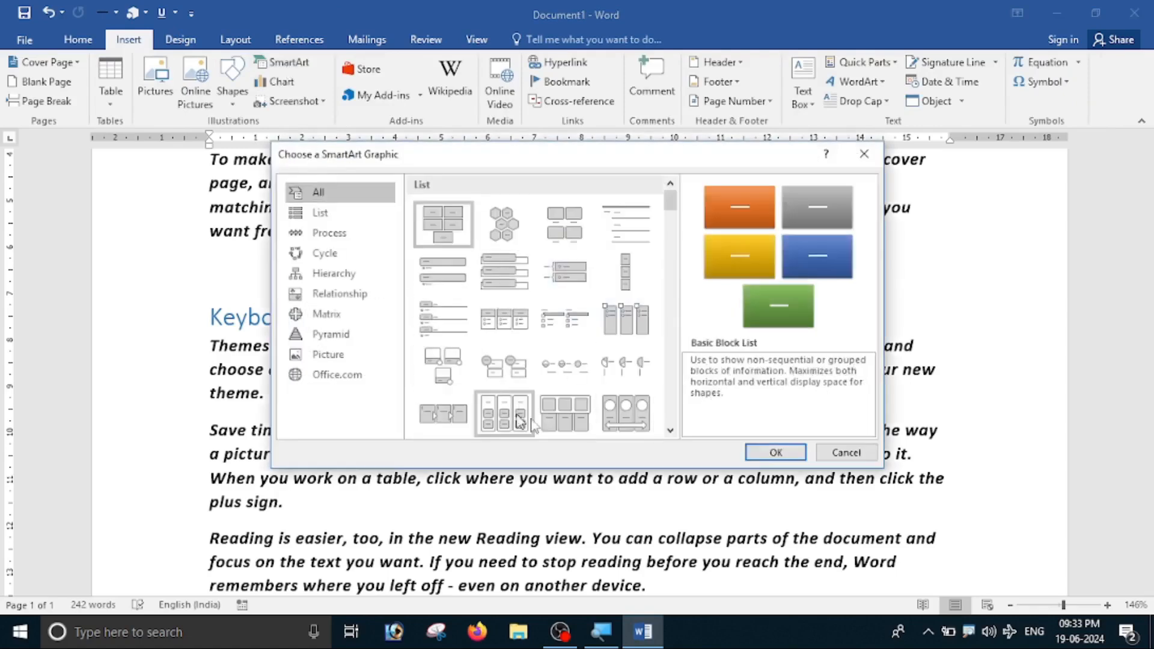
pyautogui.click(502, 226)
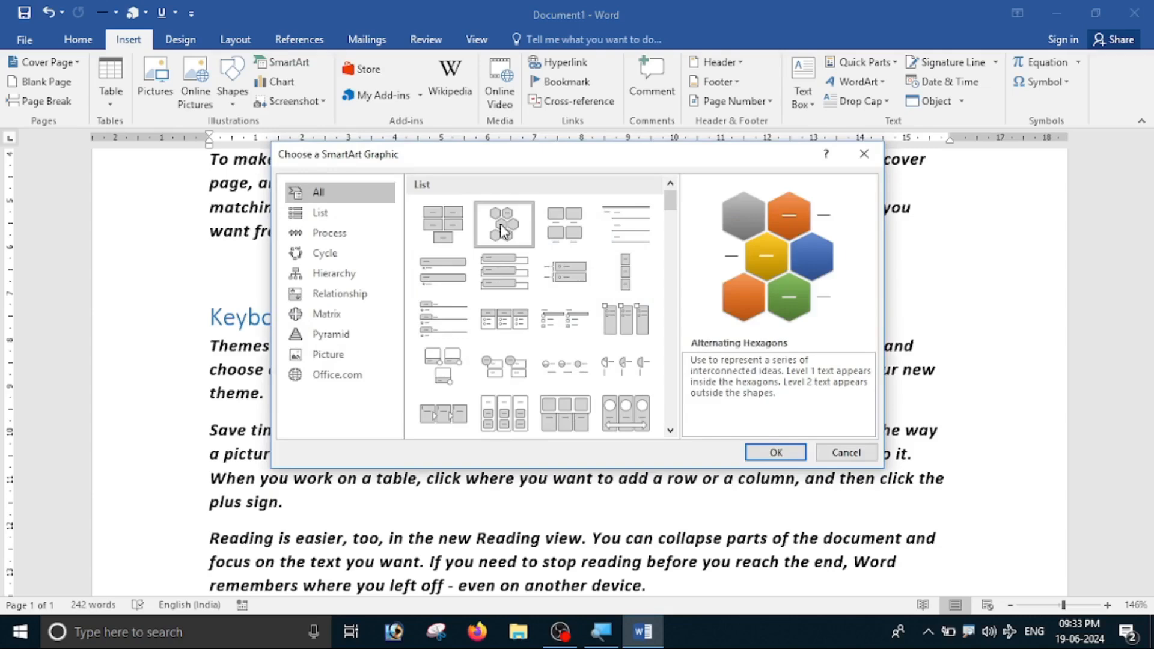
pyautogui.click(774, 454)
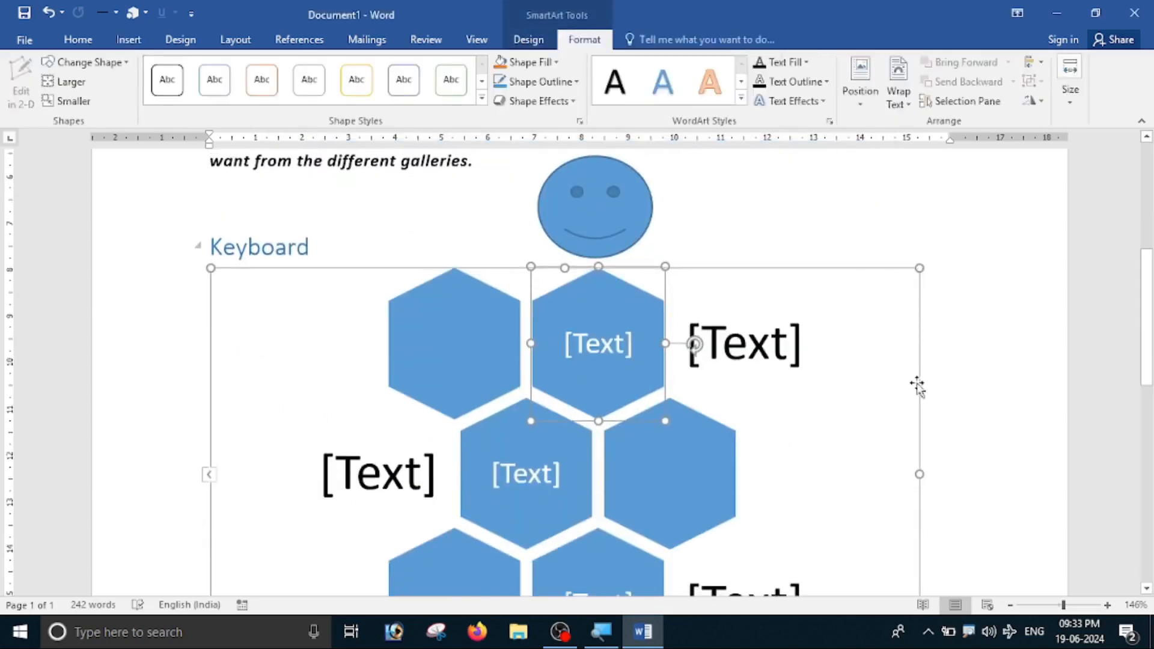
# Set the hexagon SmartArt's text wrapping to In Front of Text and shrink the graphic to about 4 cm wide
pyautogui.click(881, 268)
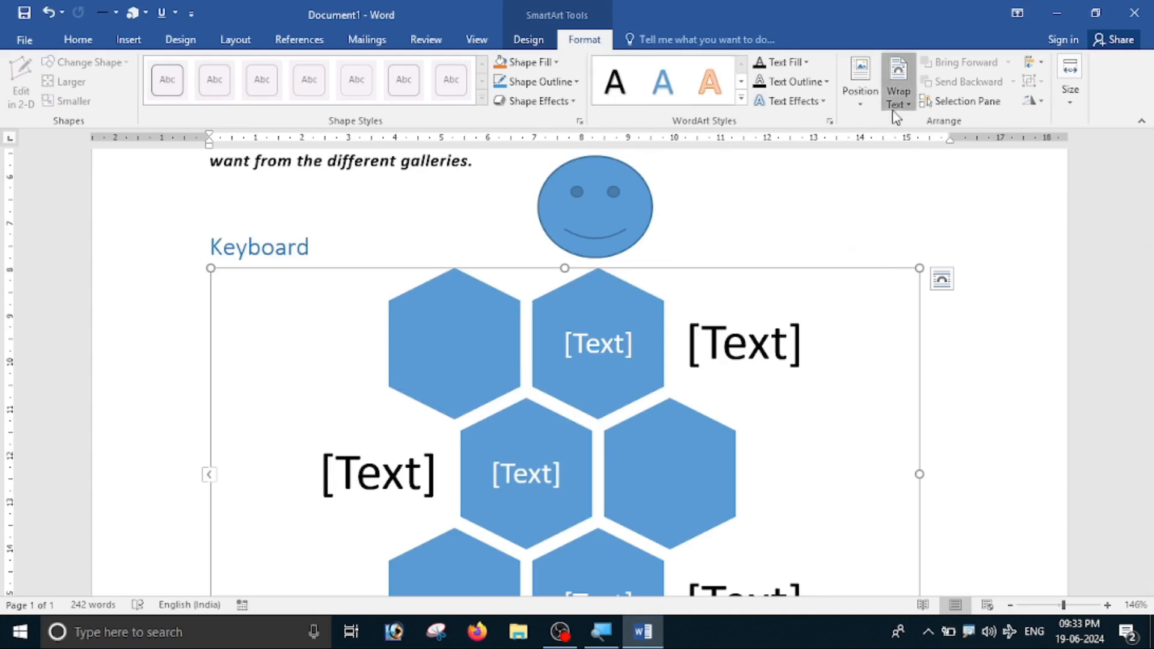
pyautogui.click(897, 84)
pyautogui.click(941, 245)
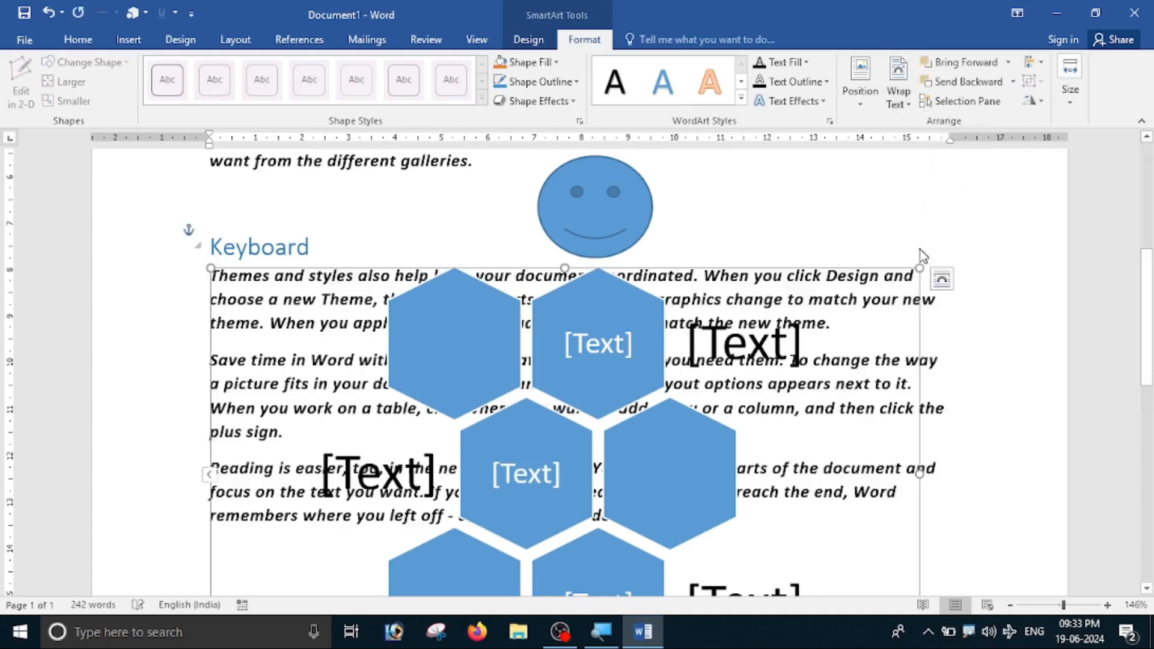
pyautogui.moveTo(211, 268); pyautogui.dragTo(539, 473)
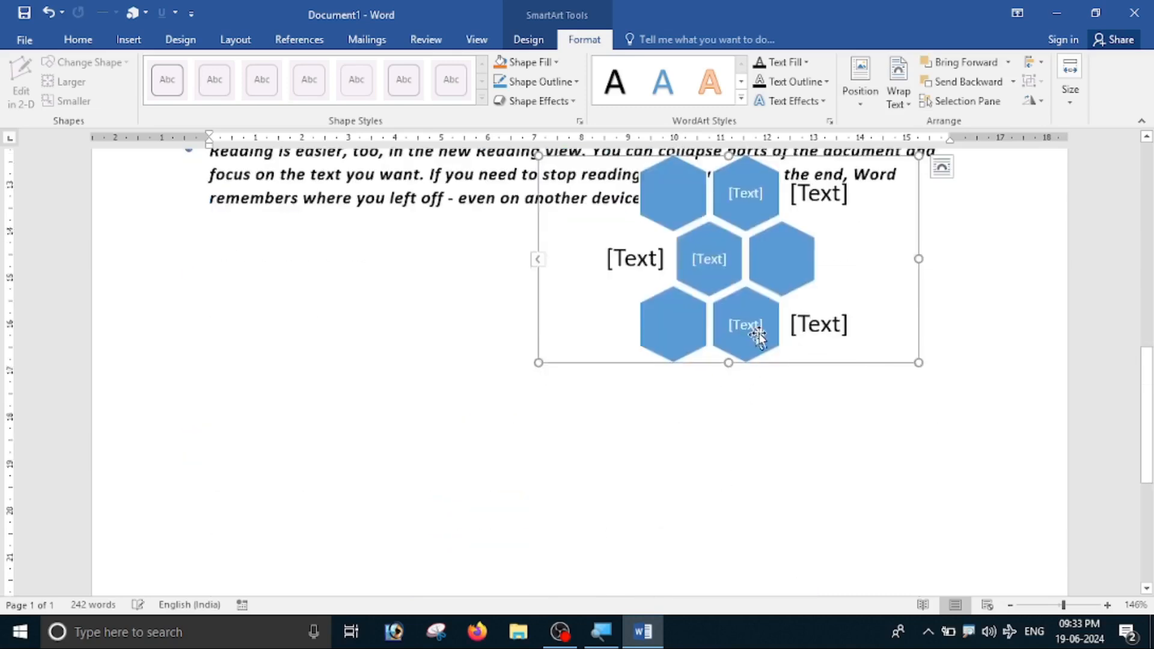
pyautogui.moveTo(917, 363); pyautogui.dragTo(729, 277)
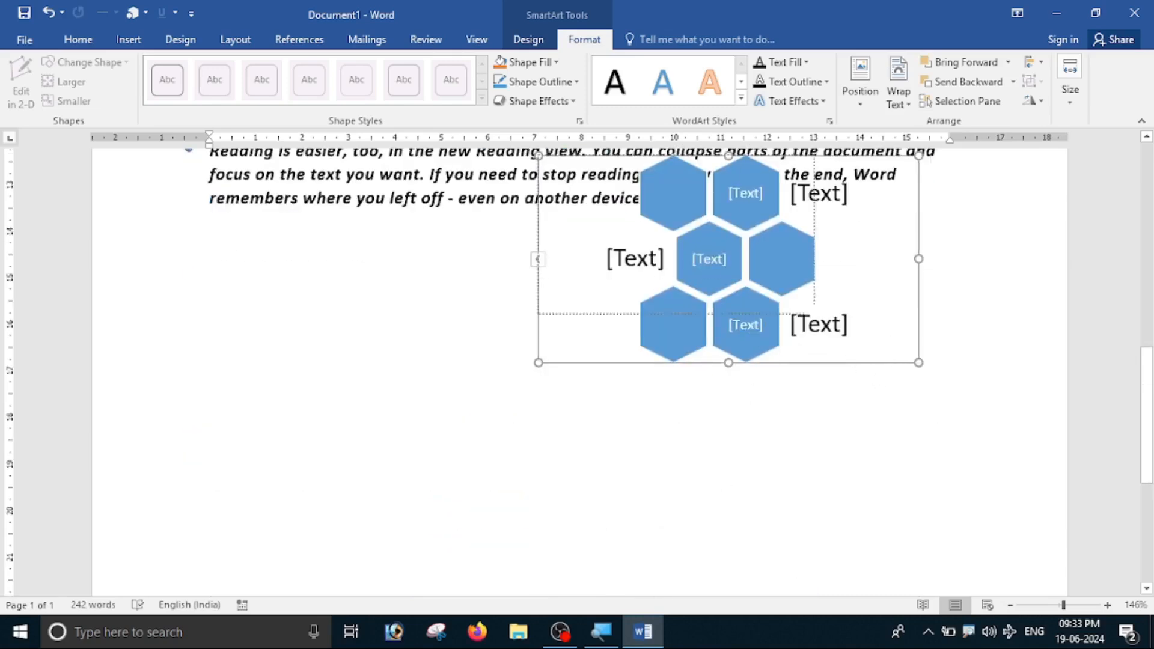
# Undo the accidental move of a single hexagon and move the whole SmartArt up over the right side of the first Keyboard paragraph
pyautogui.moveTo(663, 445); pyautogui.dragTo(715, 448)
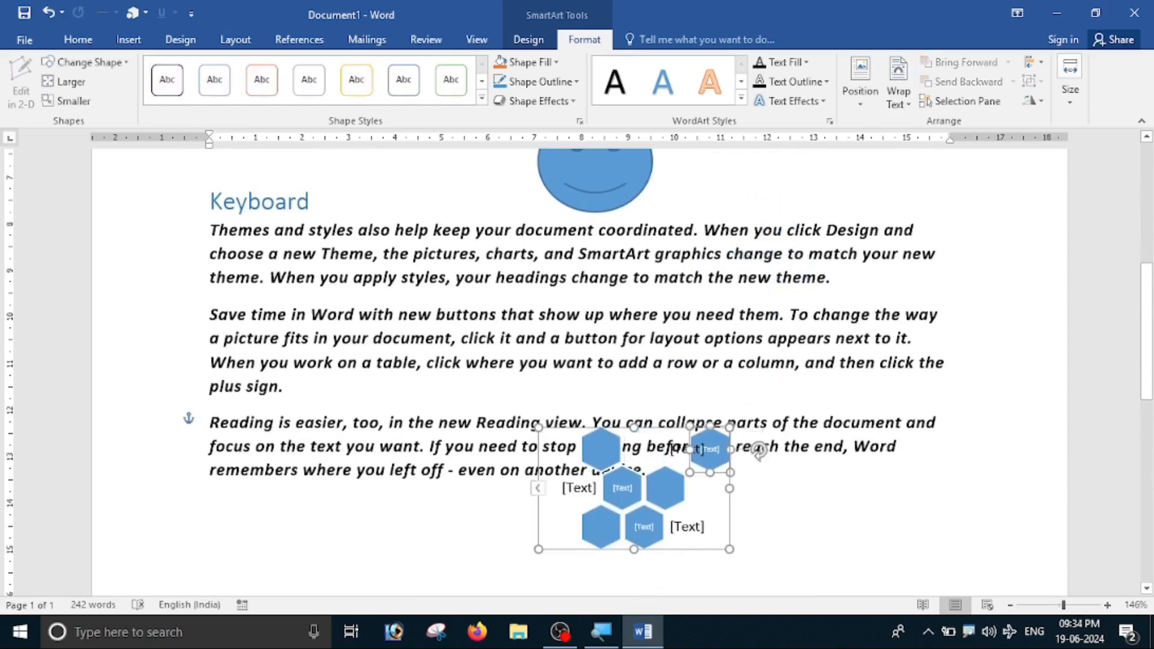
pyautogui.hotkey('ctrl', 'z')
pyautogui.moveTo(688, 428); pyautogui.dragTo(845, 187)
pyautogui.scroll(1, 784, 494)
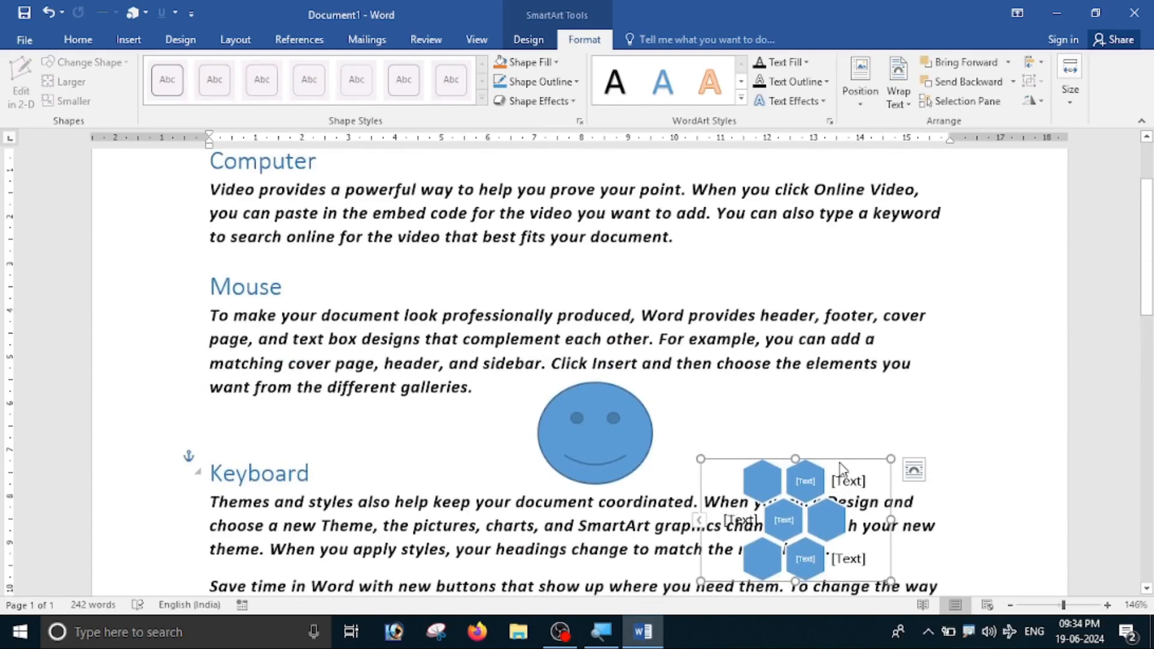
# Move the hexagon SmartArt into the gap right of the smiley face and shrink it to fit between the Mouse and Keyboard text
pyautogui.moveTo(838, 460); pyautogui.dragTo(812, 363)
pyautogui.moveTo(674, 361); pyautogui.dragTo(713, 395)
pyautogui.click(920, 431)
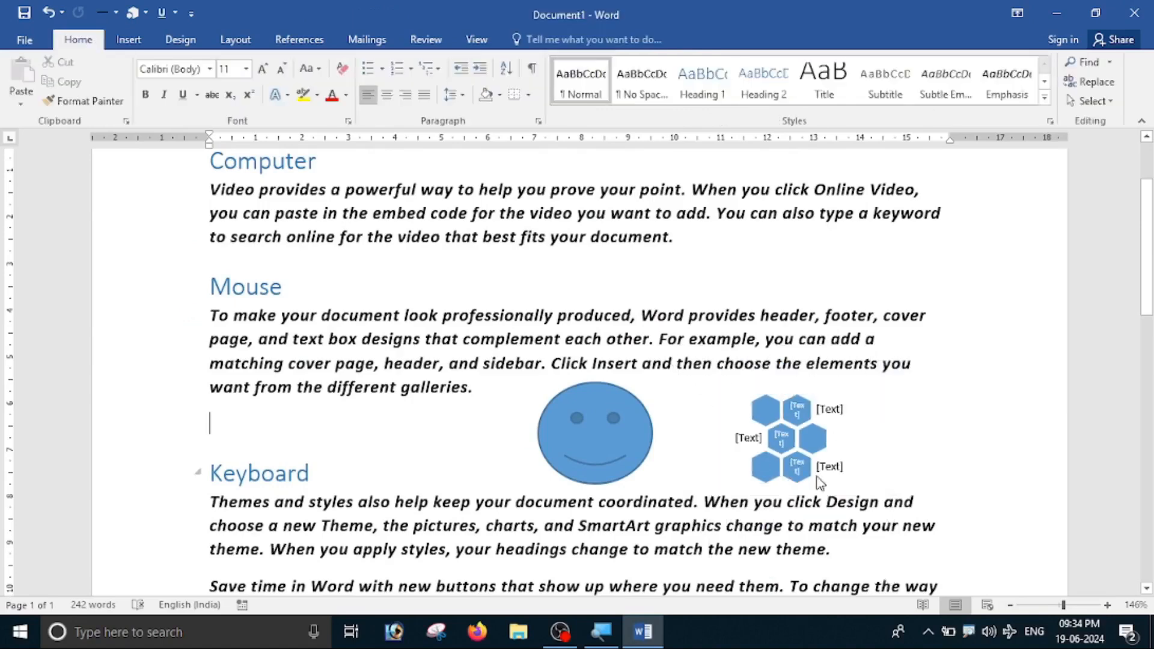
pyautogui.click(808, 430)
pyautogui.moveTo(809, 395); pyautogui.dragTo(772, 394)
pyautogui.click(880, 434)
pyautogui.scroll(3, 869, 474)
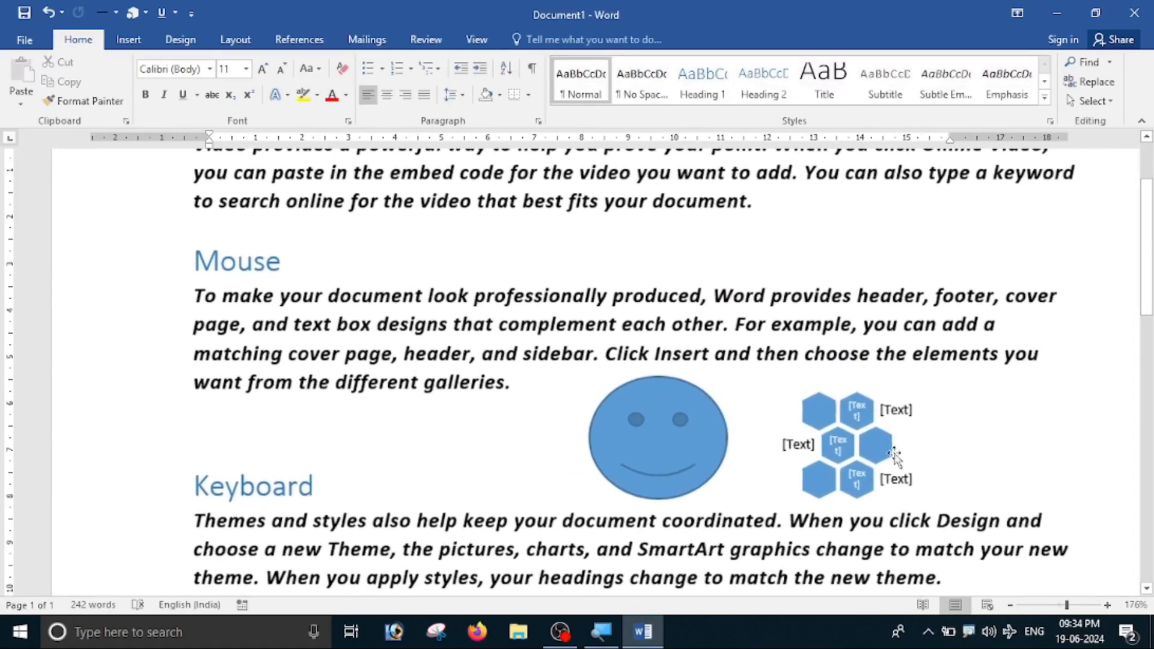
# Insert a Clustered Column chart on the empty line between the Mouse paragraph and the Keyboard heading
pyautogui.click(129, 39)
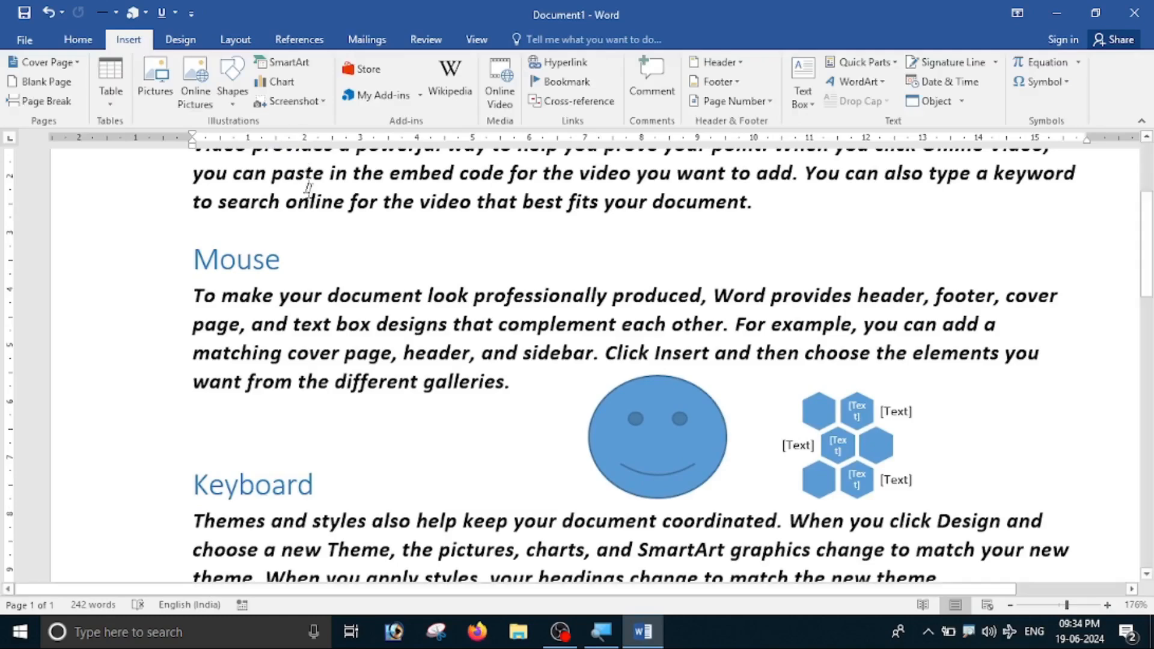
pyautogui.click(280, 82)
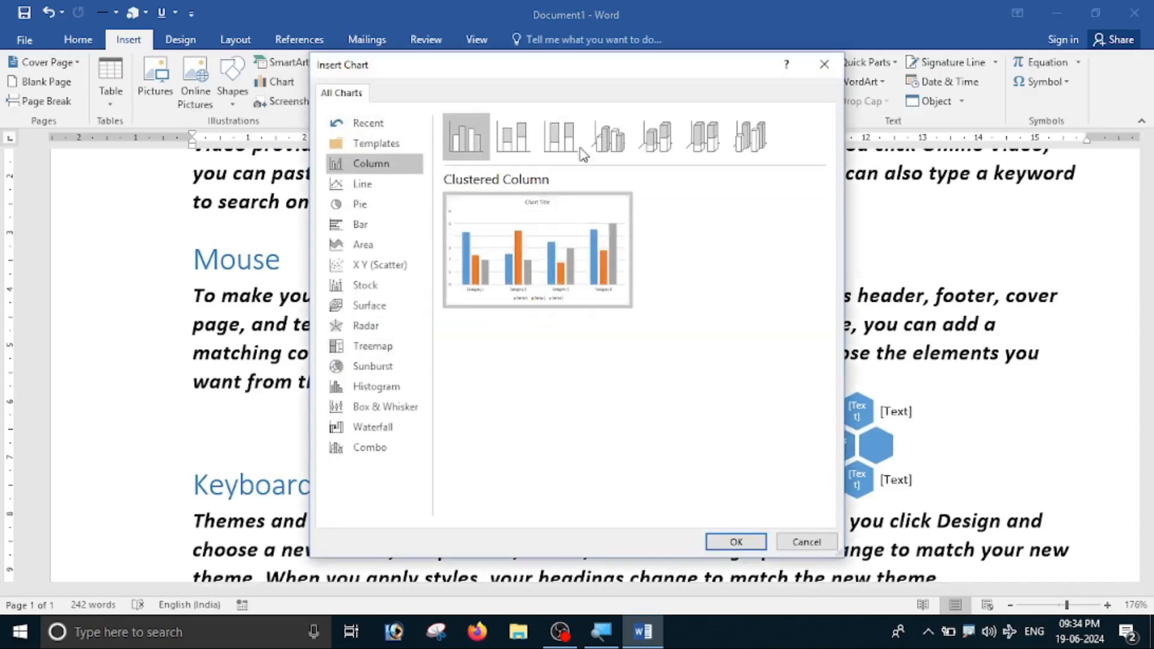
pyautogui.moveTo(545, 296)
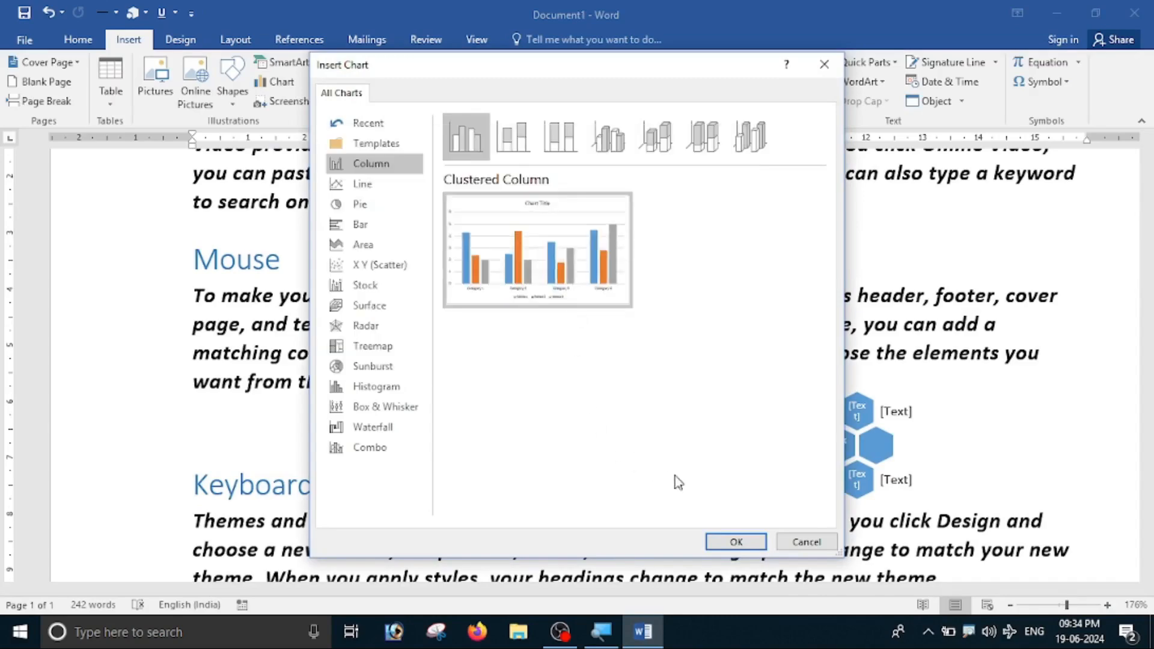
pyautogui.click(736, 541)
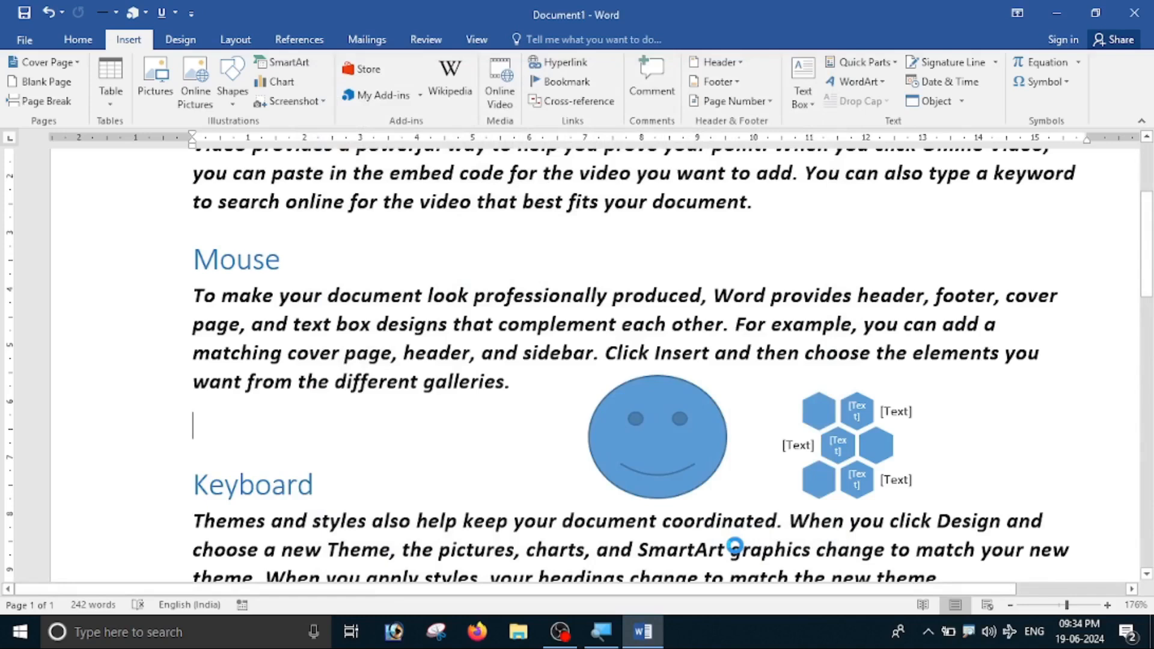
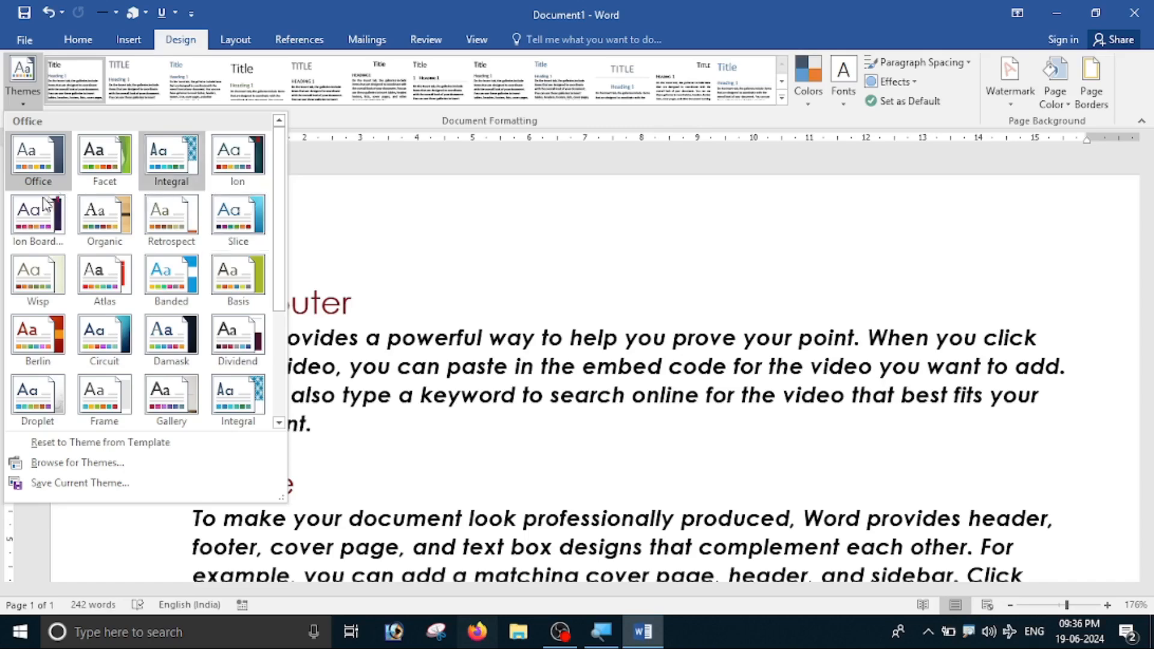
# Apply the Banded theme to the document and review its effect on the headings, shapes and chart
pyautogui.click(168, 275)
pyautogui.scroll(-2, 438, 397)
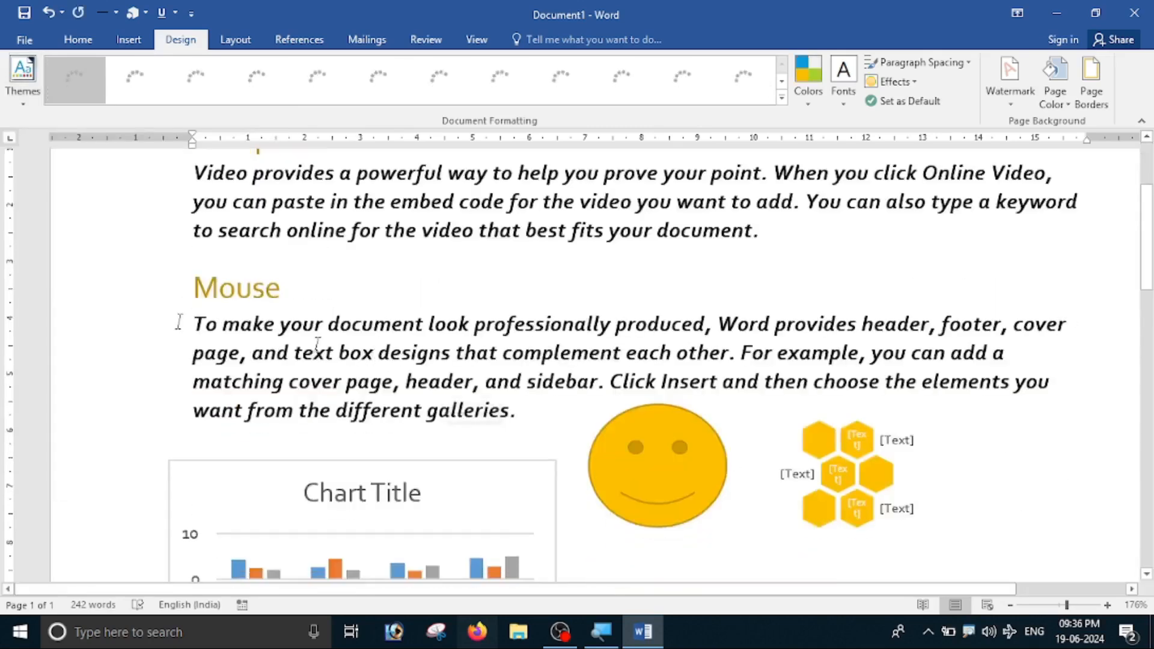
pyautogui.scroll(3, 289, 474)
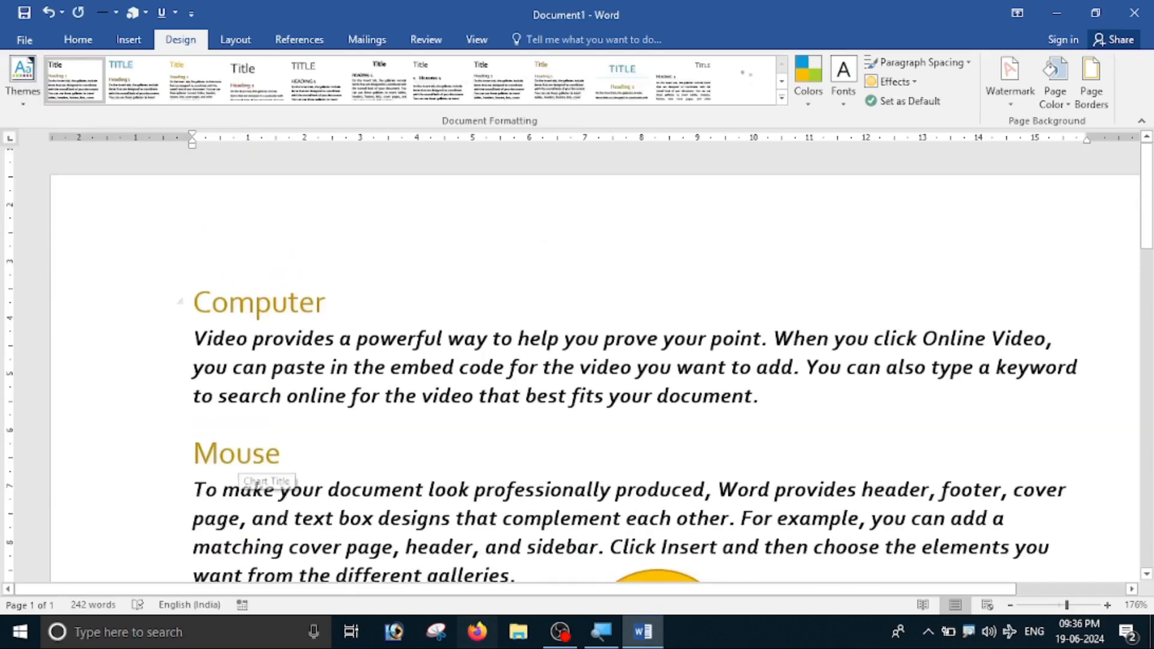
pyautogui.scroll(-8, 639, 380)
pyautogui.scroll(-3, 638, 379)
pyautogui.scroll(5, 634, 367)
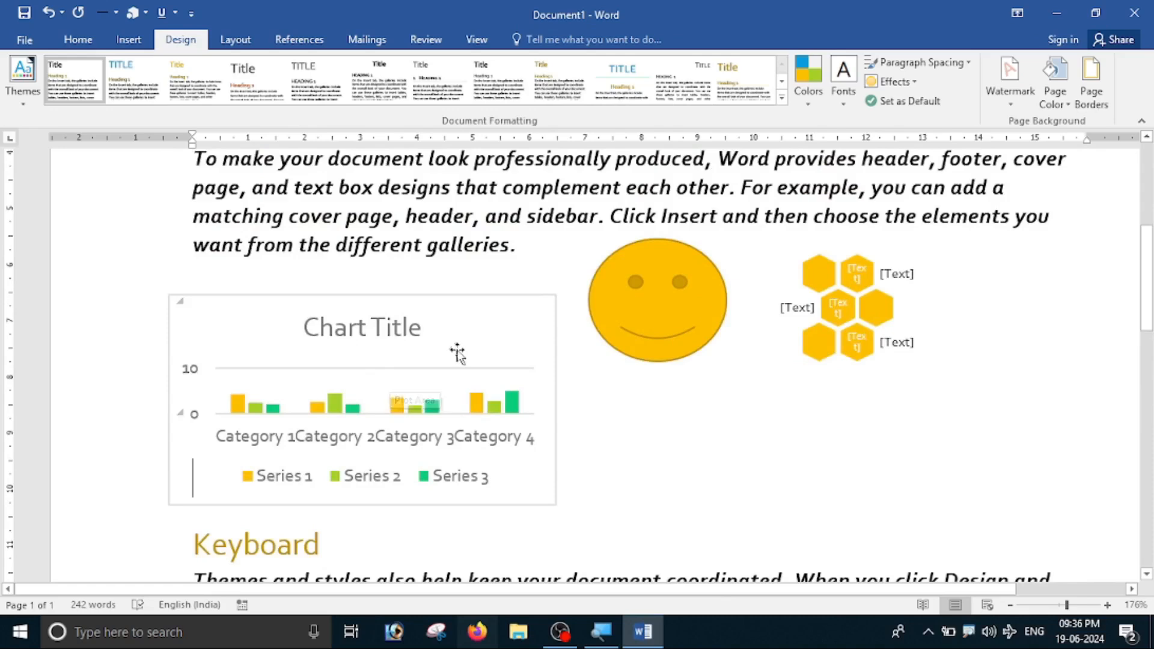
# Switch the document theme to Integral
pyautogui.scroll(-3, 214, 250)
pyautogui.scroll(3, 214, 250)
pyautogui.click(24, 90)
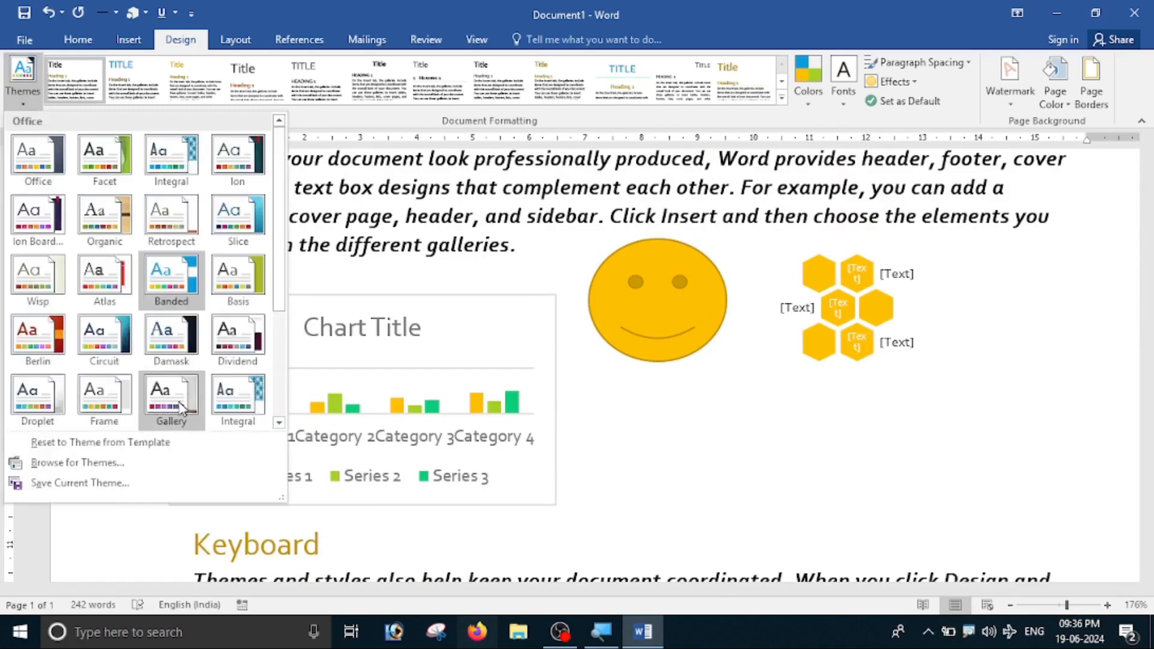
pyautogui.click(225, 415)
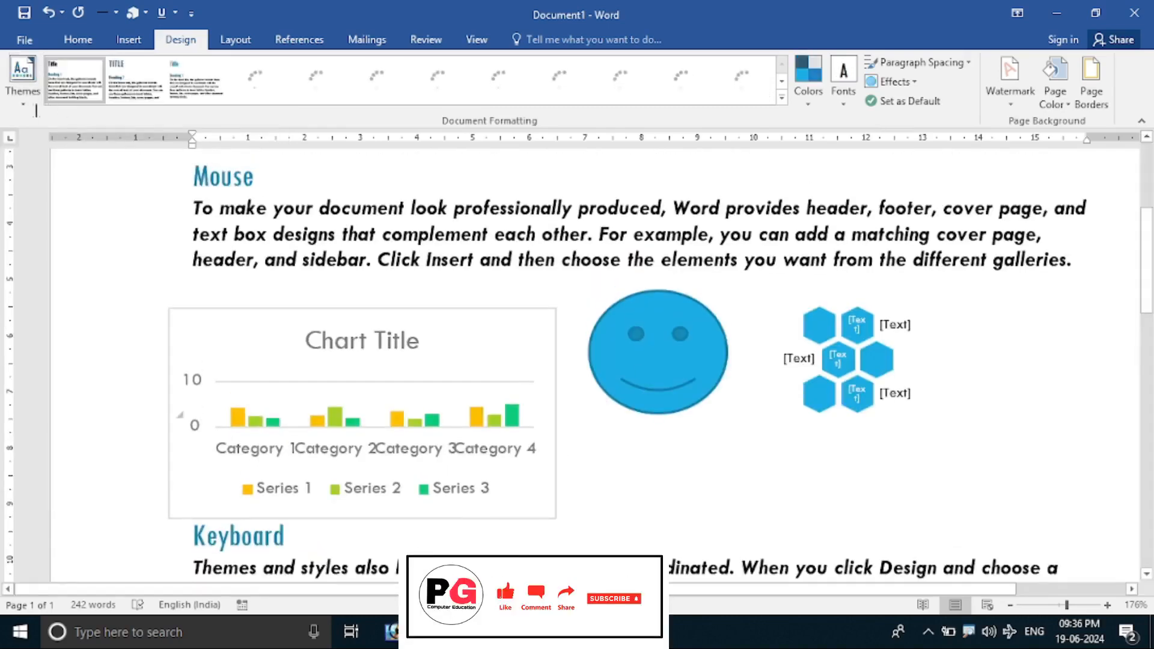
# Apply the Frame theme to the document
pyautogui.click(23, 81)
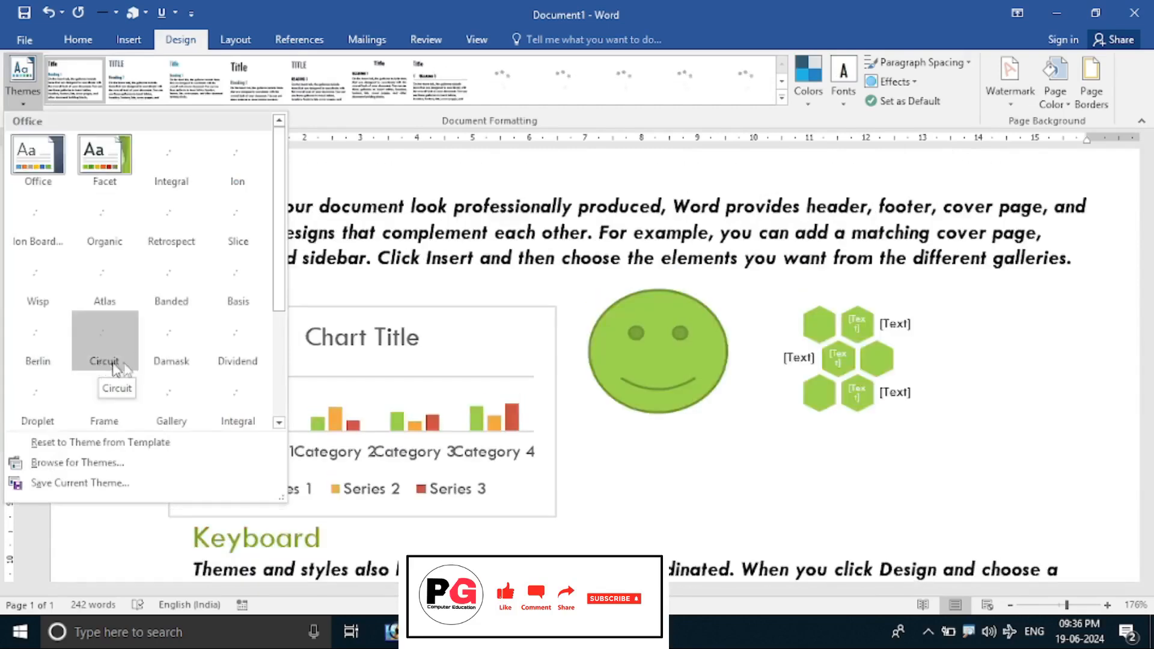
pyautogui.click(116, 404)
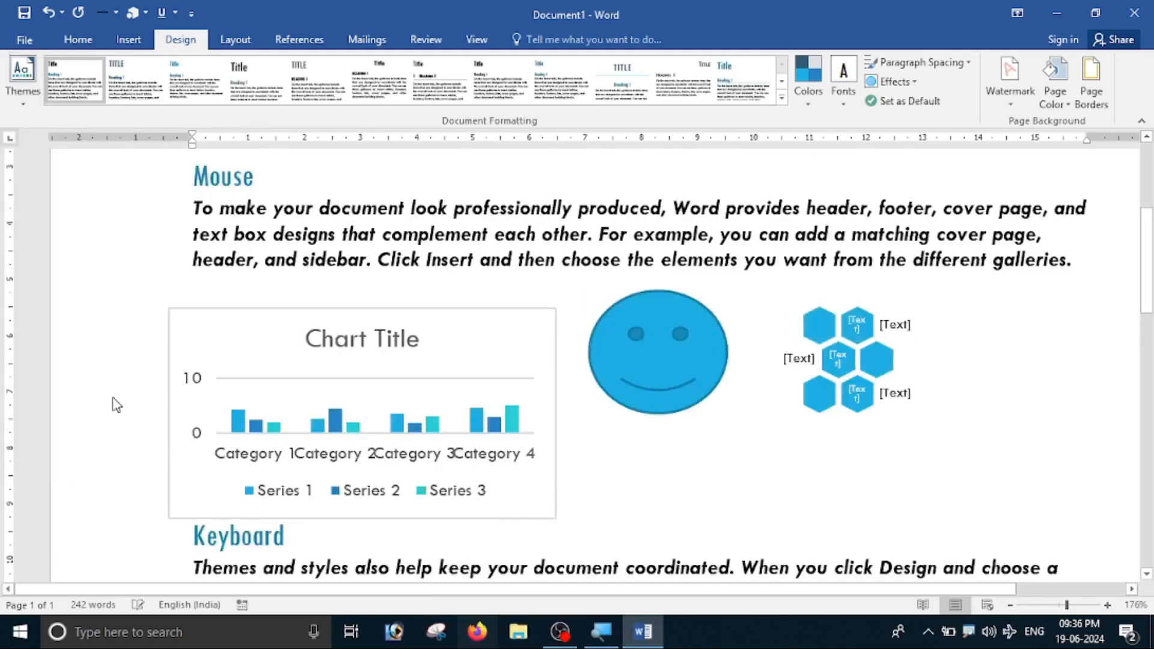
pyautogui.scroll(5, 452, 451)
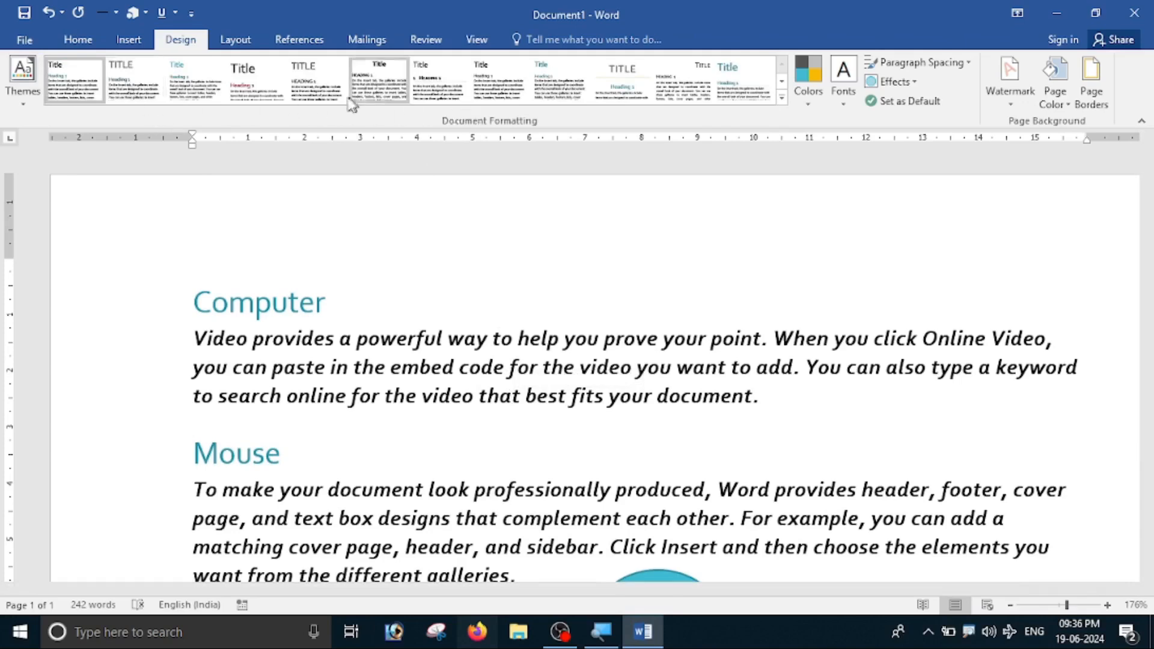
# Apply the built-in style set with black all-caps headings and review the whole document
pyautogui.click(782, 98)
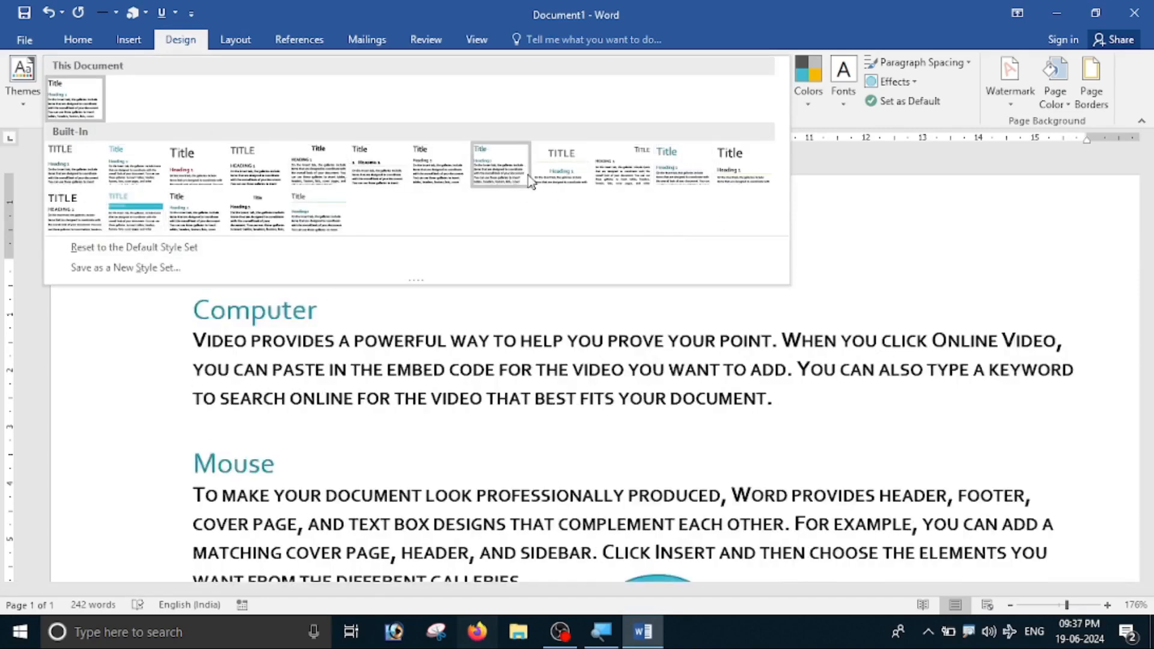
pyautogui.click(257, 172)
pyautogui.scroll(-10, 577, 360)
pyautogui.scroll(-5, 577, 361)
pyautogui.scroll(12, 577, 360)
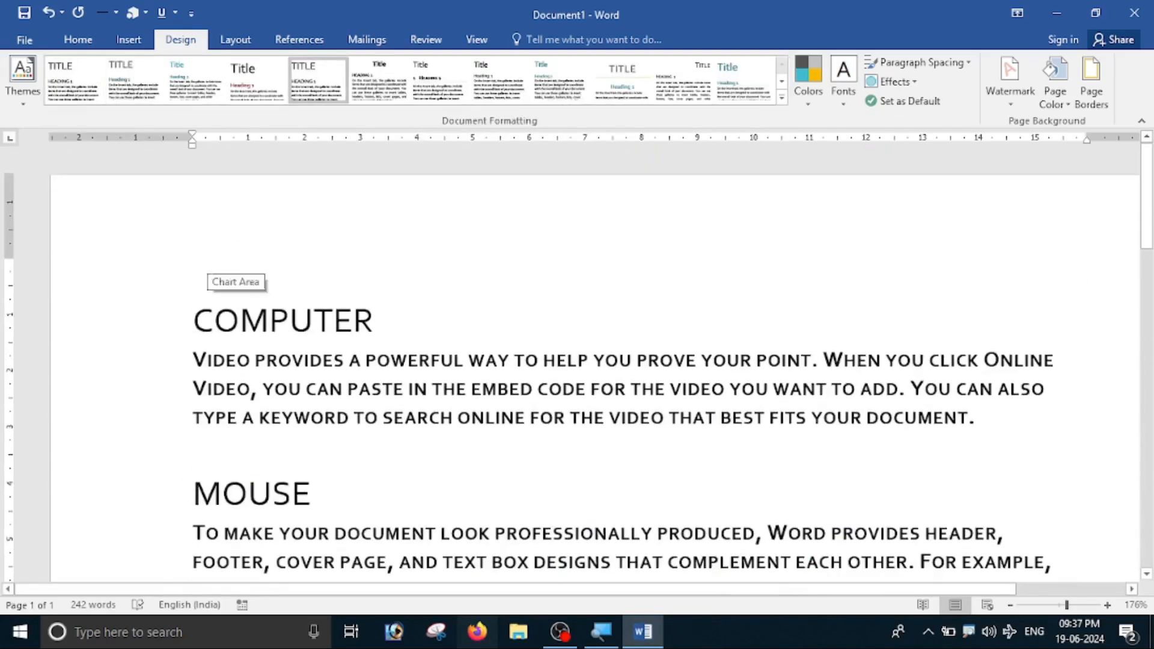
pyautogui.scroll(-13, 222, 172)
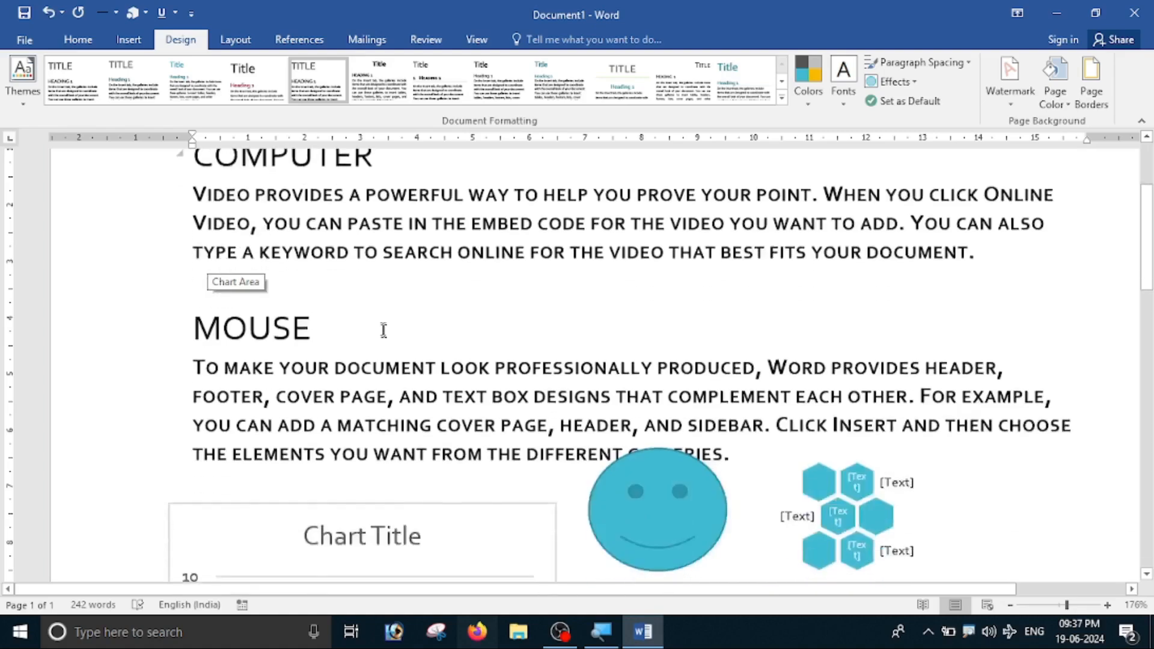
pyautogui.scroll(4, 222, 173)
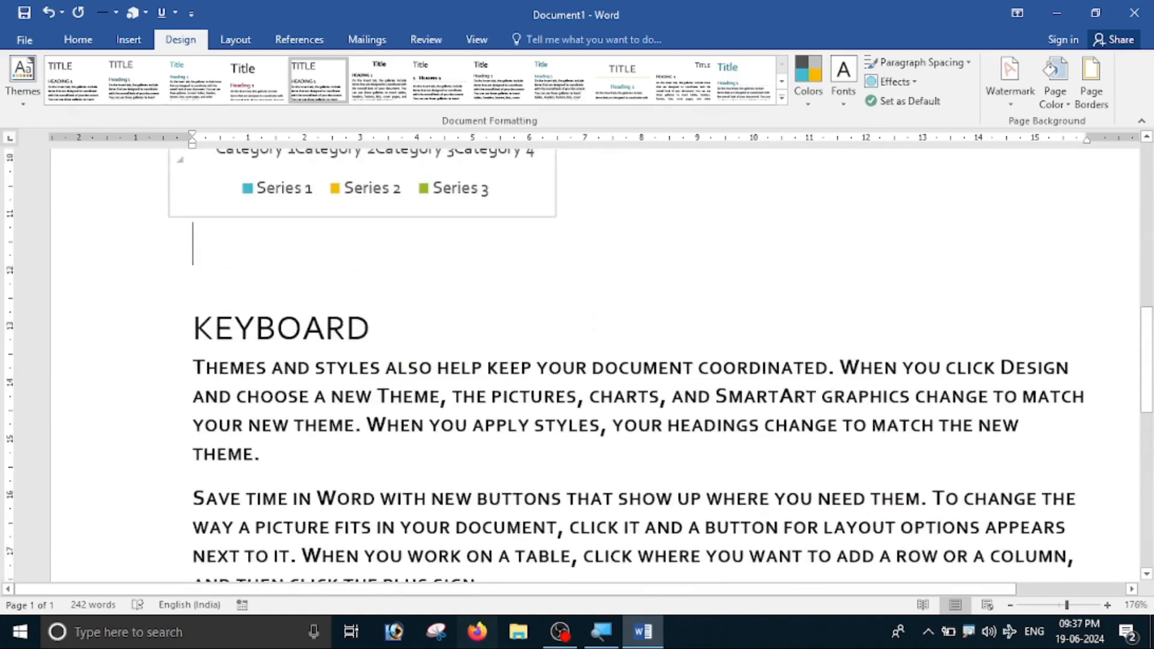
# Apply the built-in style set that gives the headings theme-coloured text with a thin line underneath
pyautogui.click(781, 98)
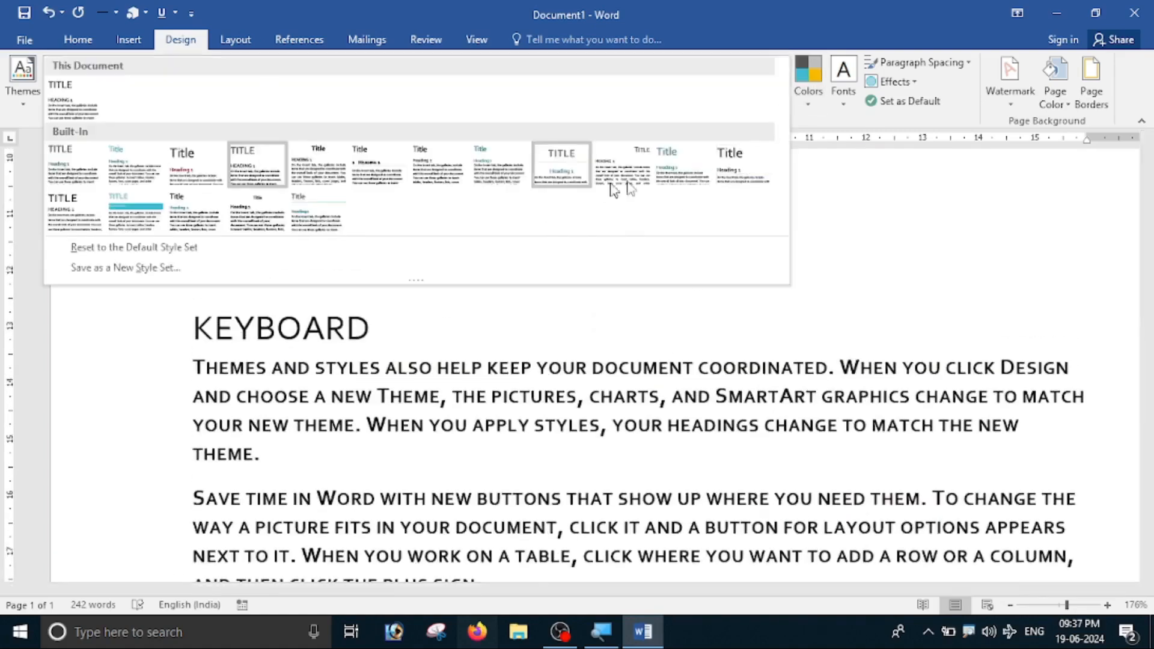
pyautogui.click(665, 173)
pyautogui.scroll(8, 455, 331)
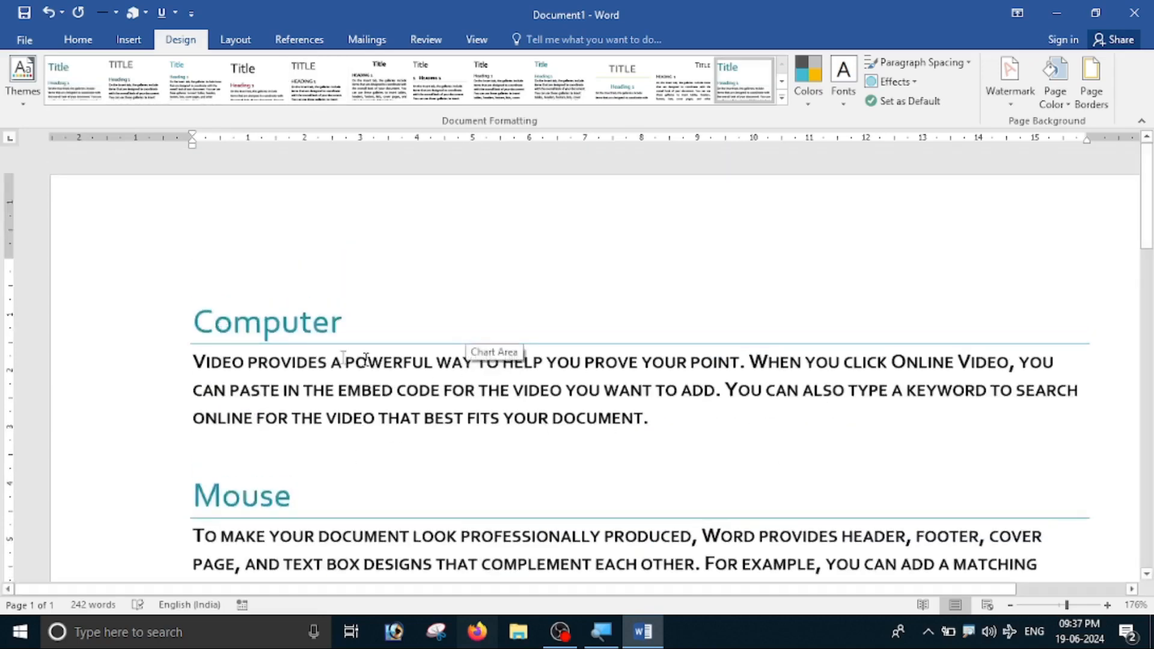
pyautogui.scroll(-5, 466, 337)
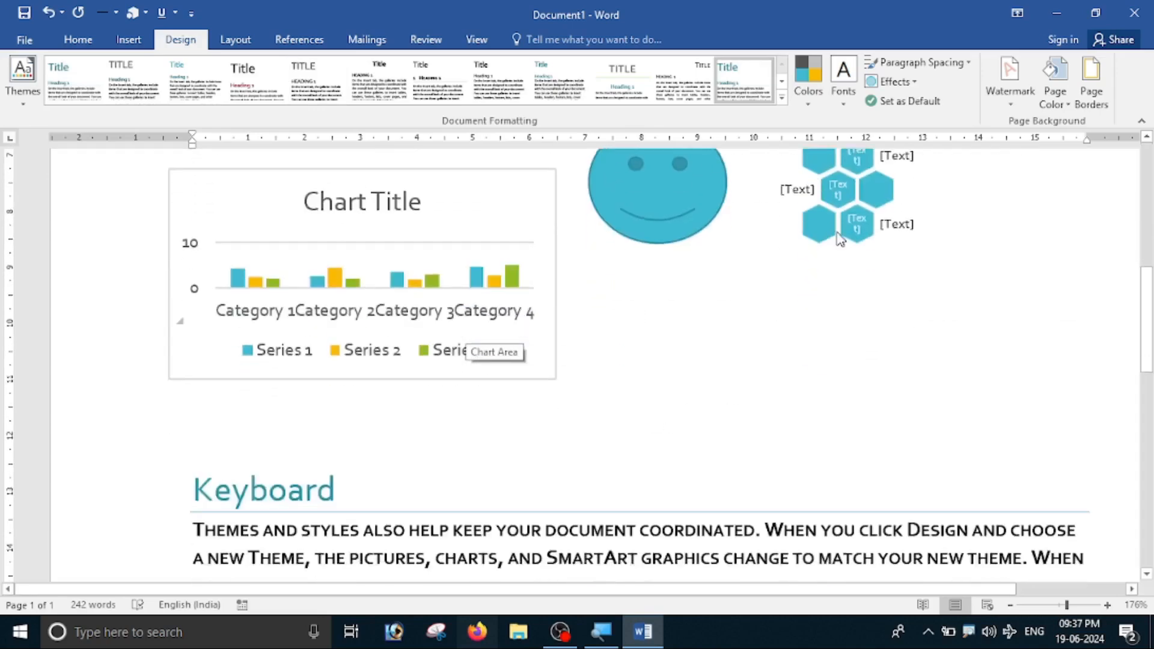
# Apply the built-in style set with white all-caps headings on solid coloured bars and review the document
pyautogui.click(780, 99)
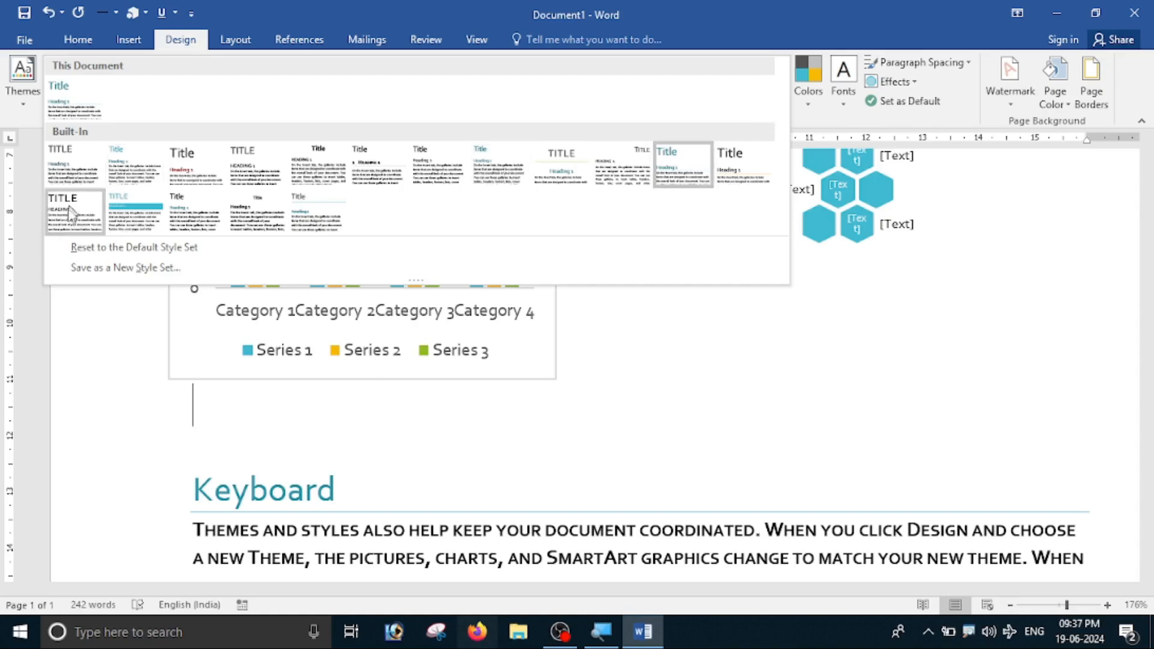
pyautogui.click(117, 224)
pyautogui.scroll(6, 126, 222)
pyautogui.scroll(2, 221, 347)
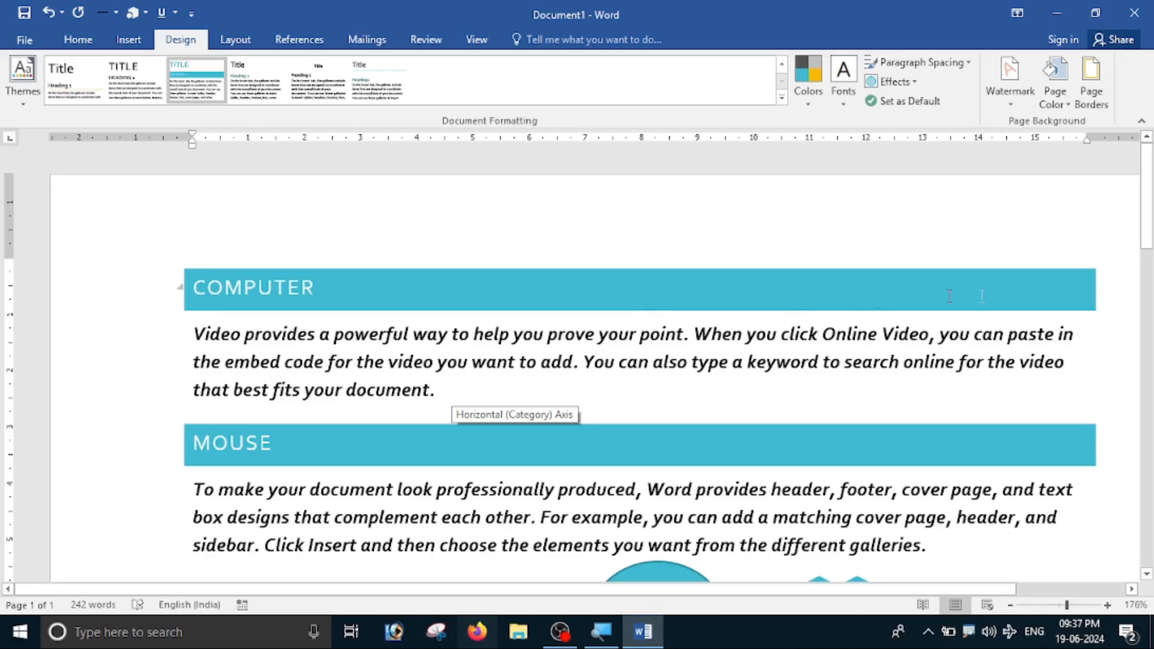
pyautogui.scroll(-8, 511, 406)
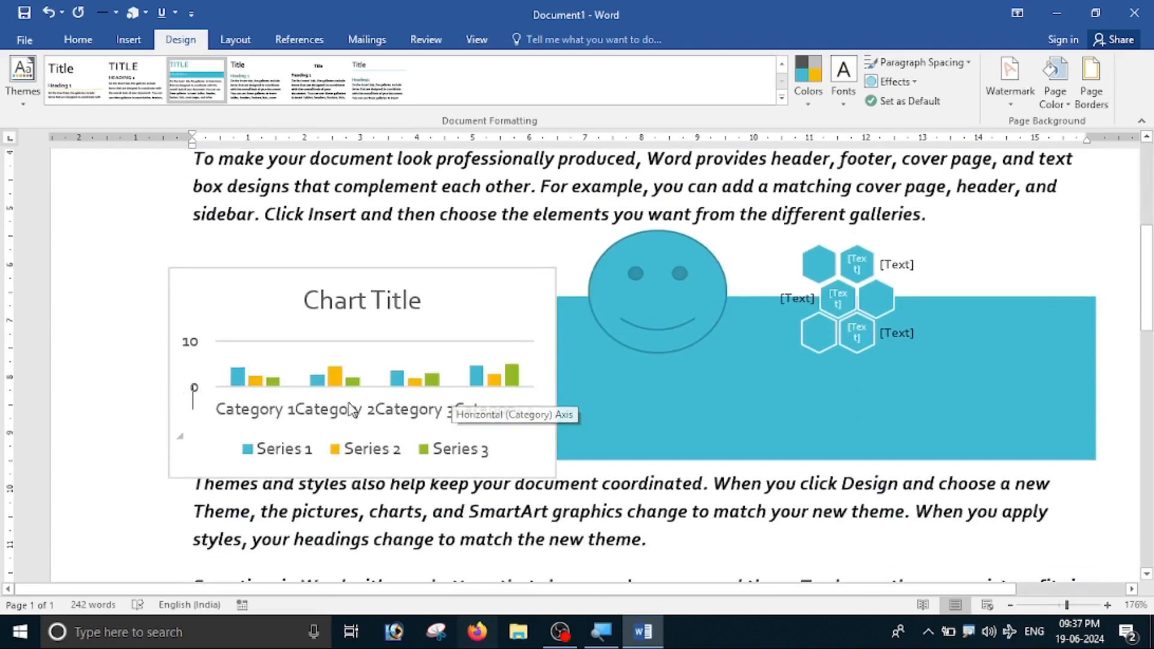
# Shrink the chart to roughly half its size and move it onto the paragraphs below the Keyboard heading
pyautogui.click(173, 275)
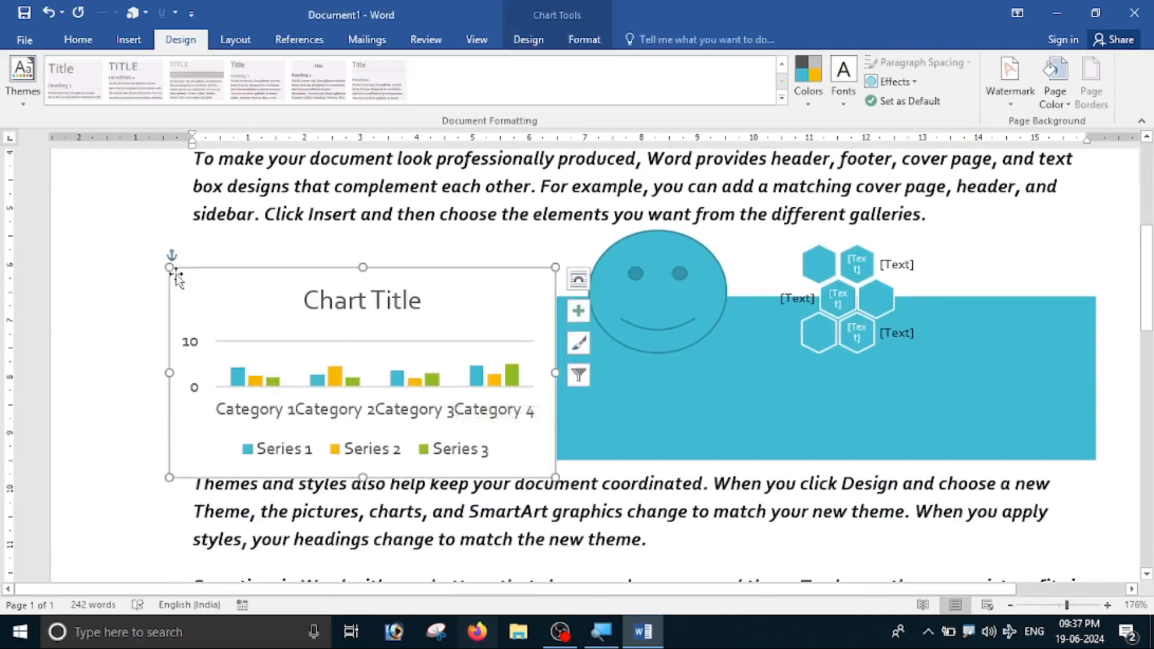
pyautogui.moveTo(169, 267); pyautogui.dragTo(339, 366)
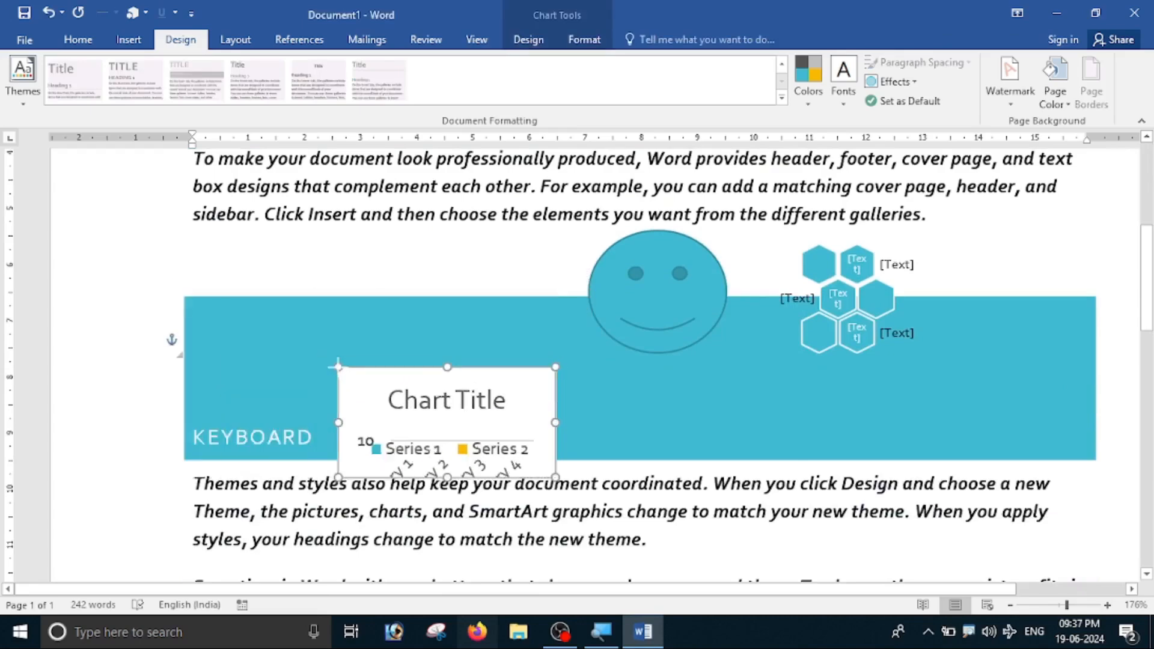
pyautogui.scroll(-4, 475, 378)
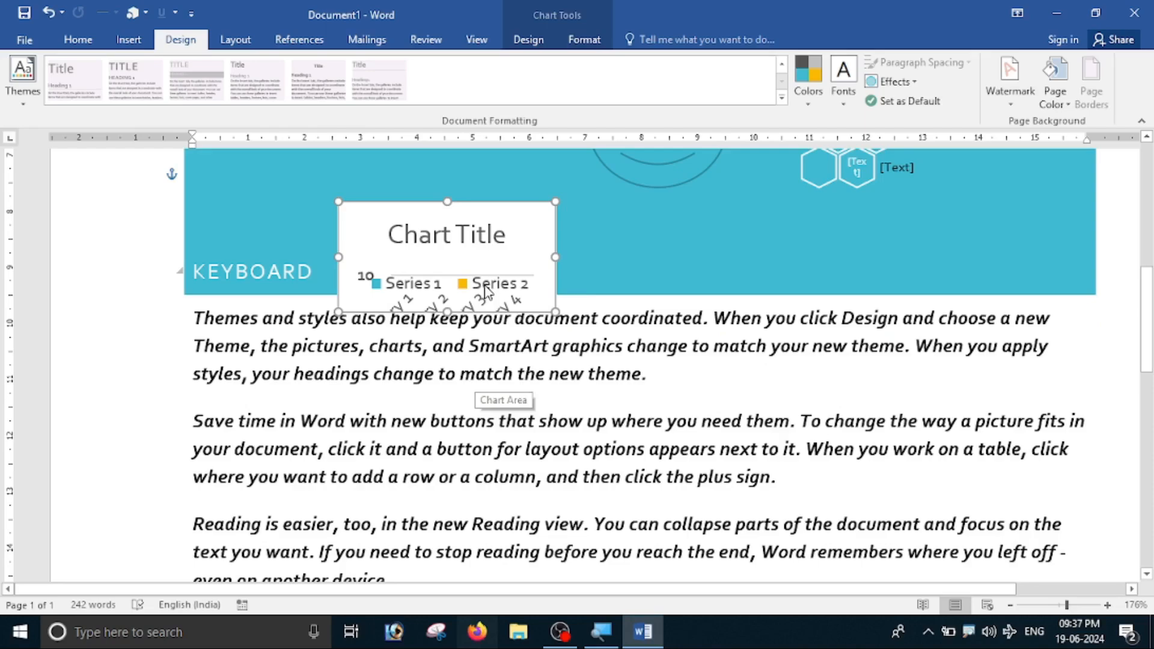
pyautogui.moveTo(519, 258); pyautogui.dragTo(814, 416)
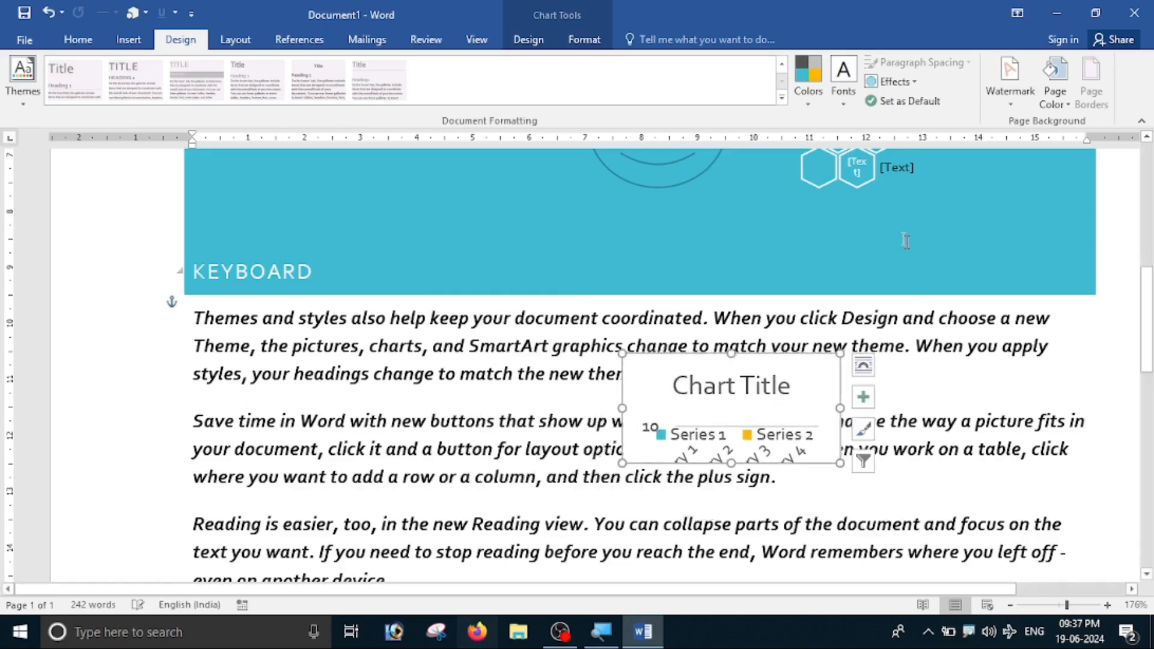
# Move the smiley face and the hexagon SmartArt off the Keyboard heading bar onto the paragraphs below, on either side of the chart
pyautogui.scroll(4, 667, 295)
pyautogui.moveTo(666, 296)
pyautogui.mouseDown()
pyautogui.moveTo(647, 378)
pyautogui.moveTo(408, 558)
pyautogui.moveTo(410, 568)
pyautogui.moveTo(416, 461)
pyautogui.mouseUp()
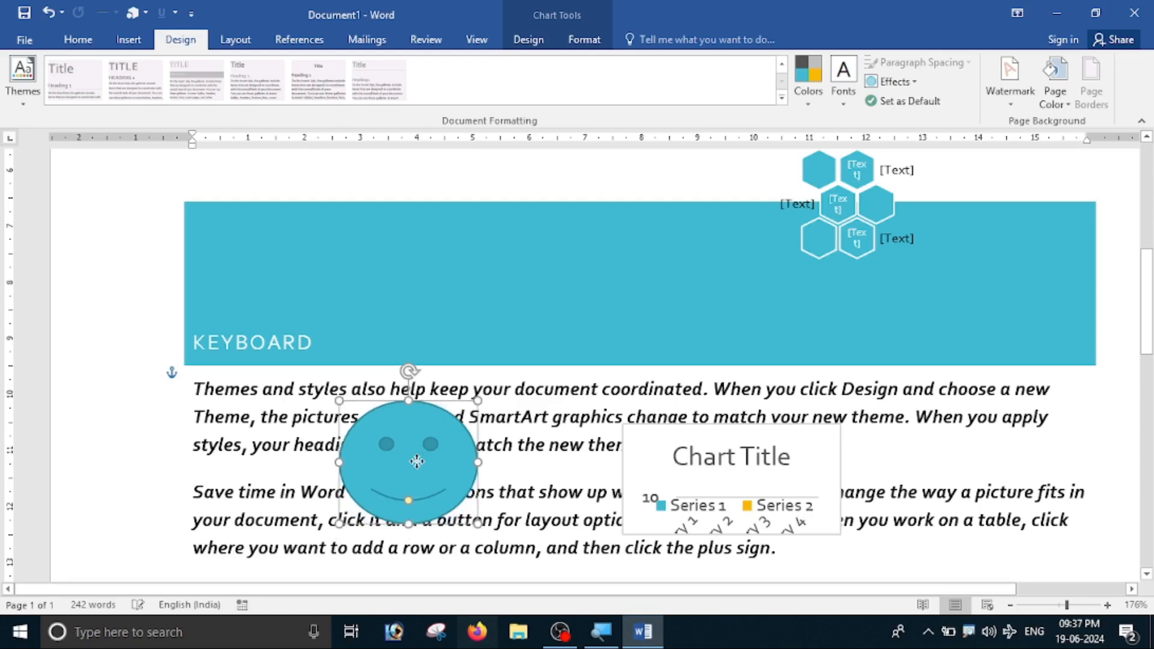
pyautogui.click(885, 221)
pyautogui.moveTo(916, 258); pyautogui.dragTo(1024, 521)
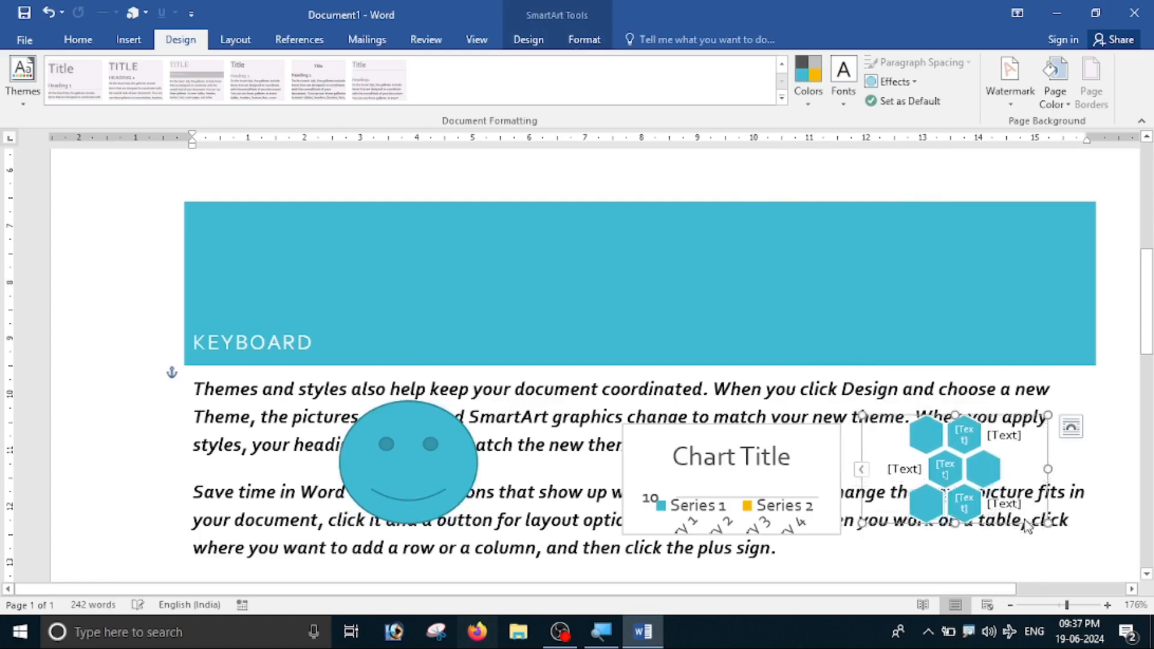
pyautogui.scroll(-10, 877, 505)
pyautogui.scroll(6, 879, 505)
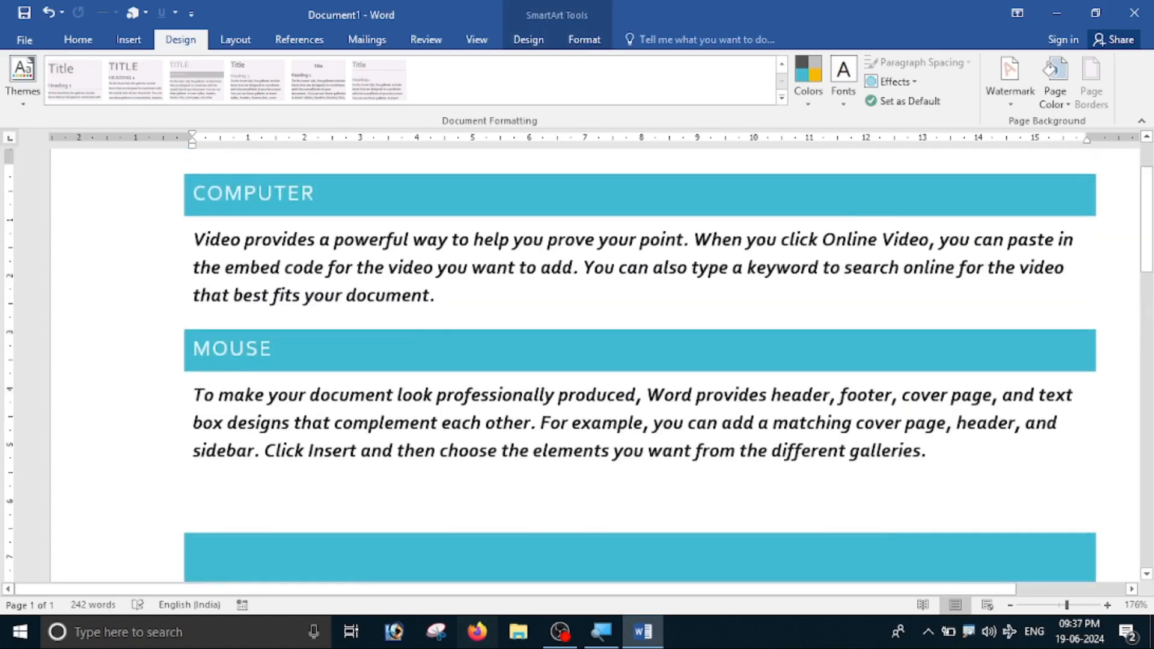
pyautogui.click(193, 459)
pyautogui.scroll(3, 481, 361)
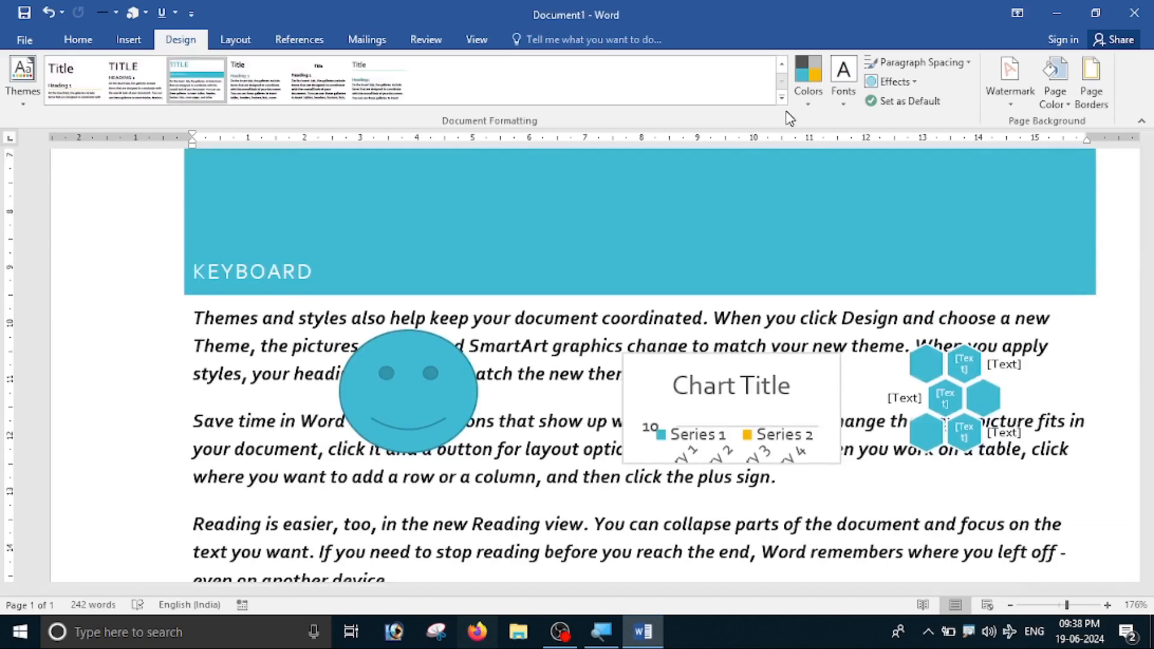
# Apply the built-in style set with plain mixed-case, theme-coloured headings and return to the document's beginning
pyautogui.click(779, 102)
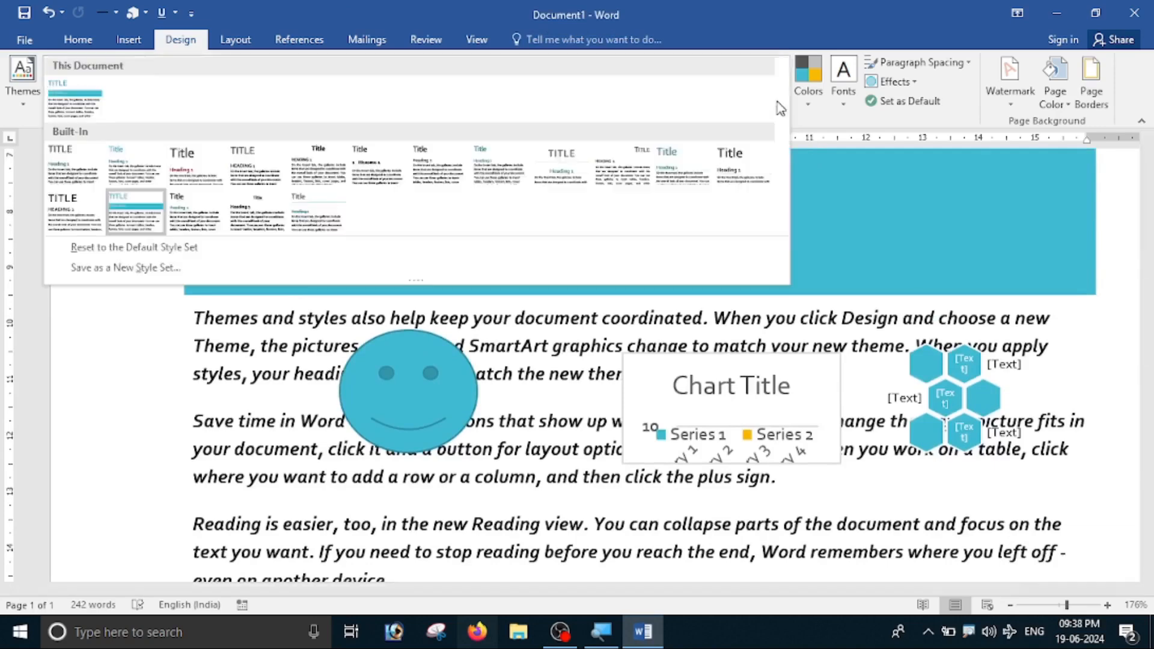
pyautogui.click(194, 229)
pyautogui.scroll(10, 643, 431)
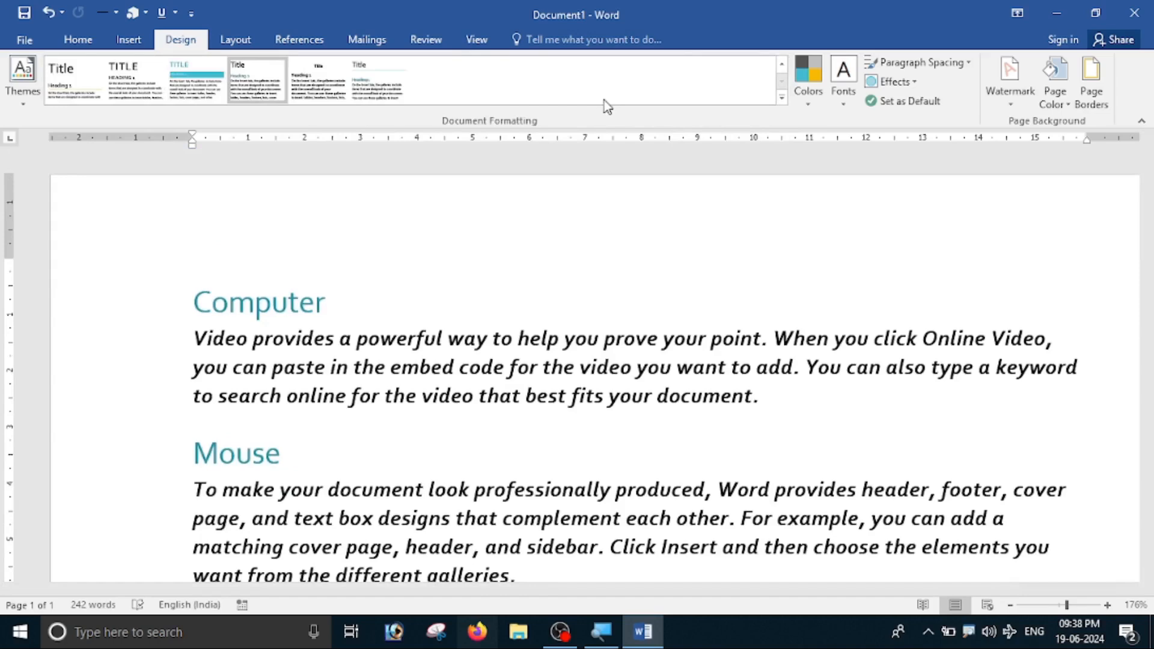
# Apply the Yellow theme colour set and review the headings, smiley face, chart and SmartArt
pyautogui.click(805, 106)
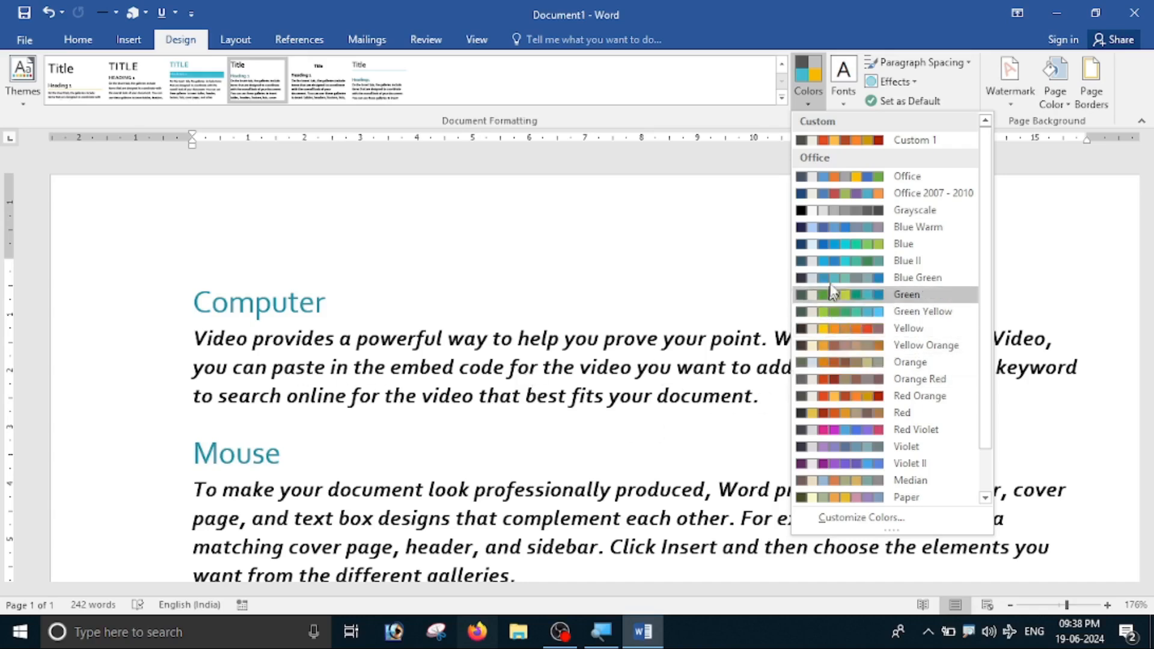
pyautogui.click(871, 339)
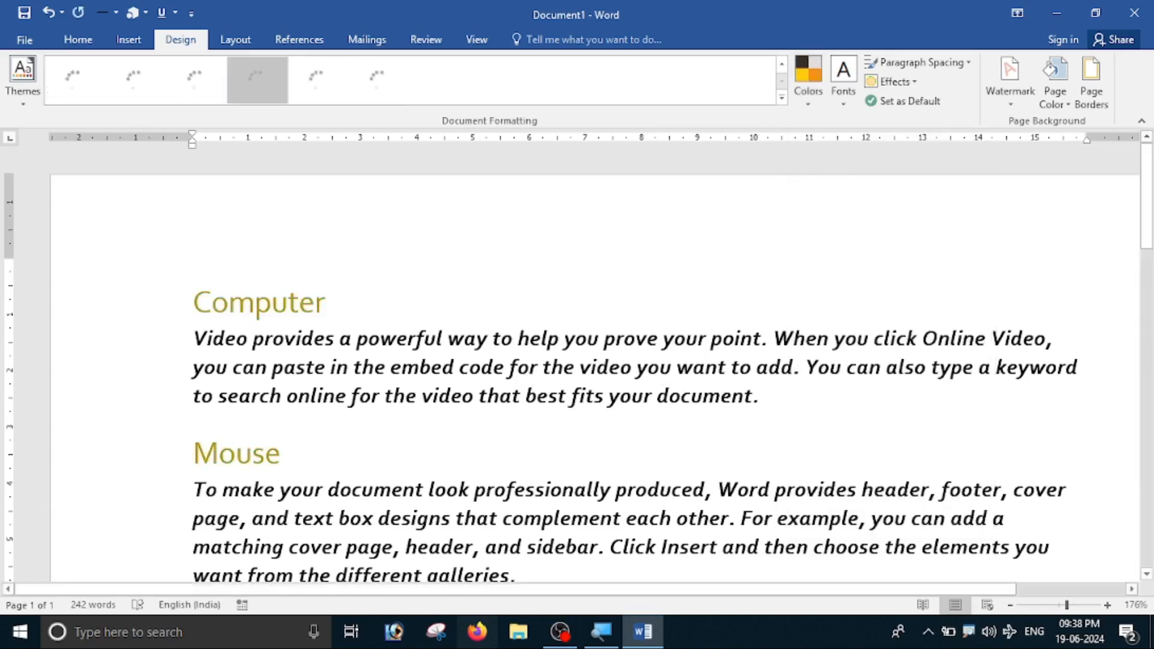
pyautogui.scroll(-12, 241, 344)
pyautogui.scroll(5, 242, 344)
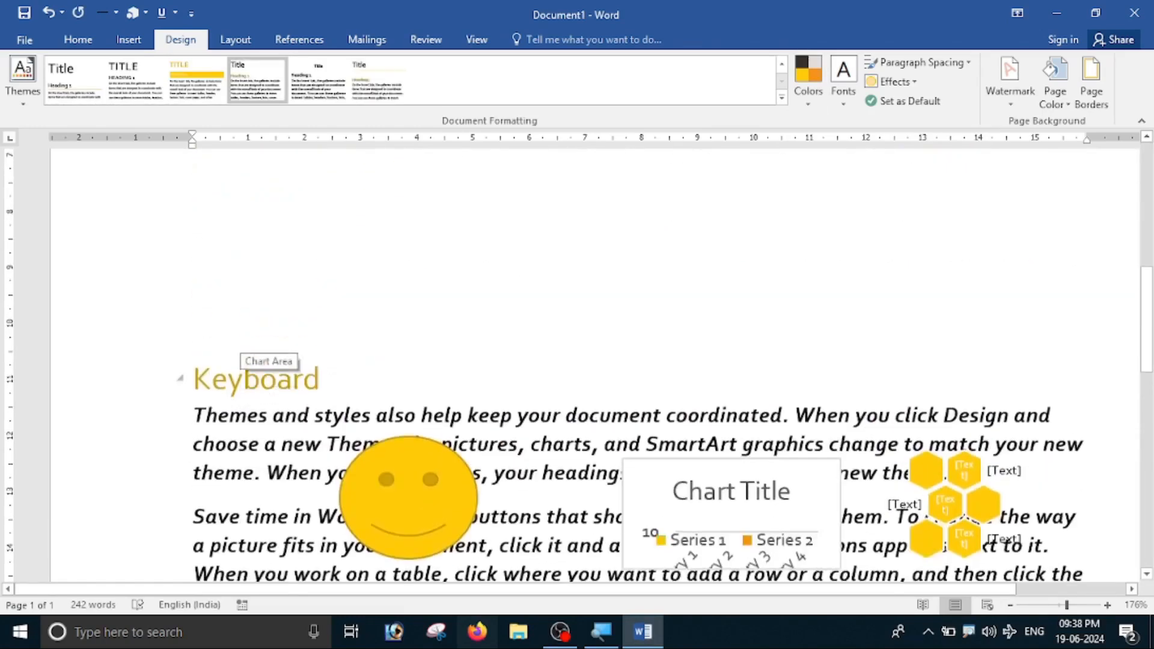
# Move the smiley face into the blank area above the Keyboard heading and shift the chart title slightly rightward within the chart
pyautogui.moveTo(444, 477); pyautogui.dragTo(523, 251)
pyautogui.click(718, 507)
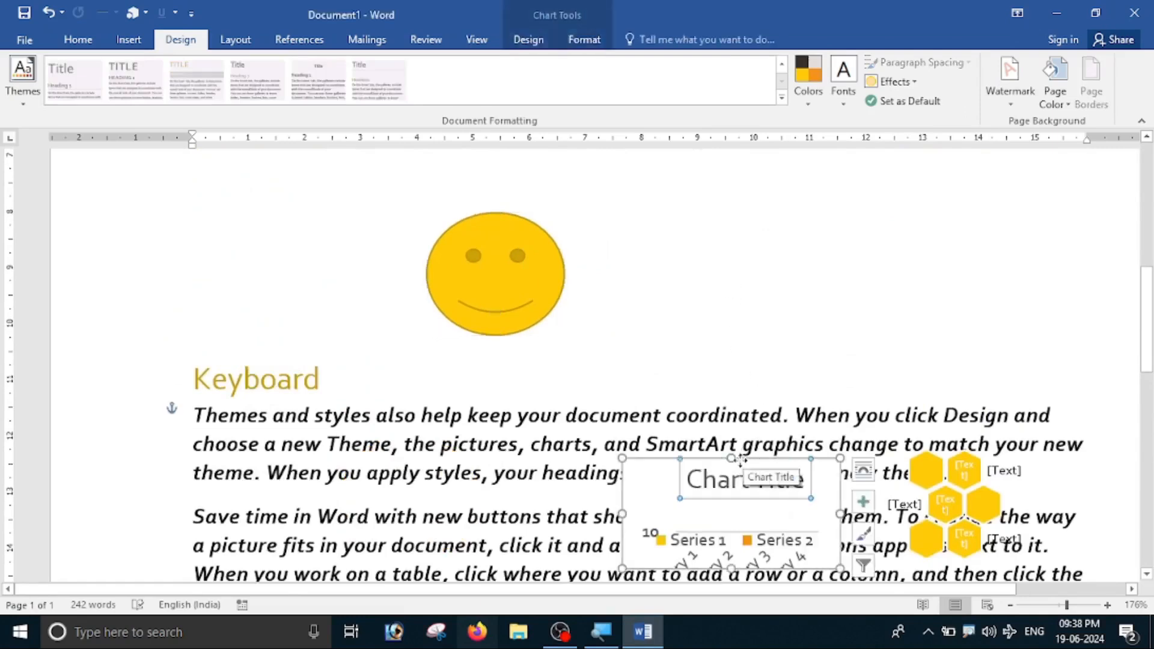
pyautogui.moveTo(743, 462); pyautogui.dragTo(811, 312)
pyautogui.moveTo(752, 234); pyautogui.dragTo(753, 245)
# Undo the stray hexagon move and place the whole chart and SmartArt beside the smiley face above the Keyboard heading
pyautogui.moveTo(958, 506); pyautogui.dragTo(946, 227)
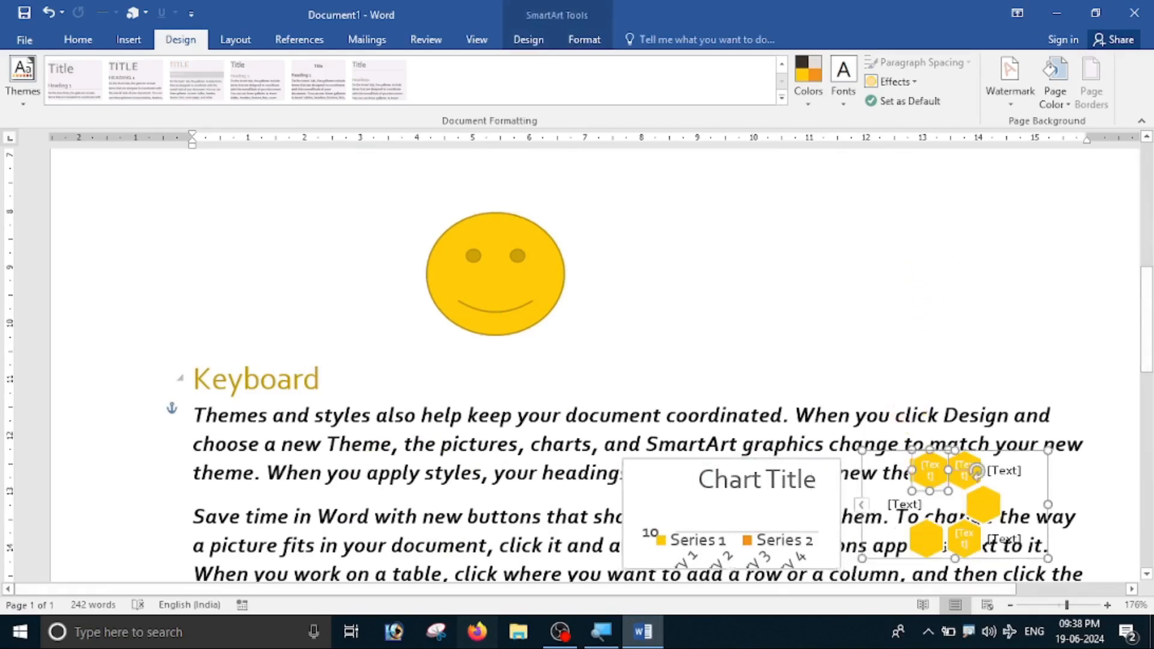
pyautogui.hotkey('ctrl', 'z')
pyautogui.click(734, 465)
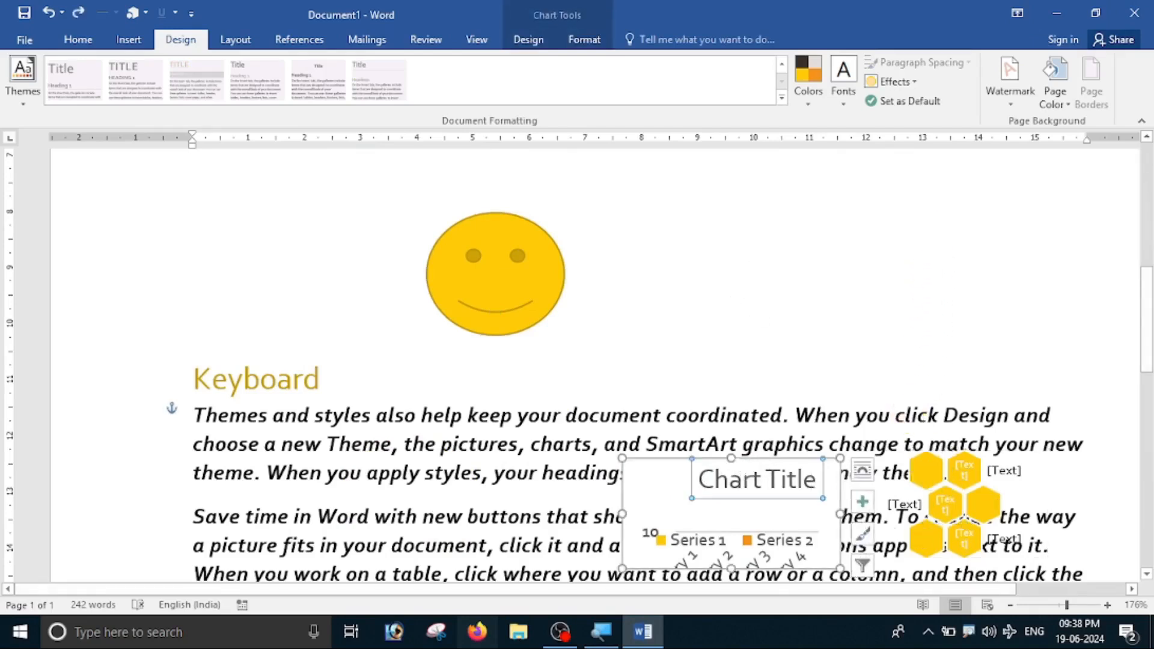
pyautogui.moveTo(692, 395); pyautogui.dragTo(696, 251)
pyautogui.click(978, 455)
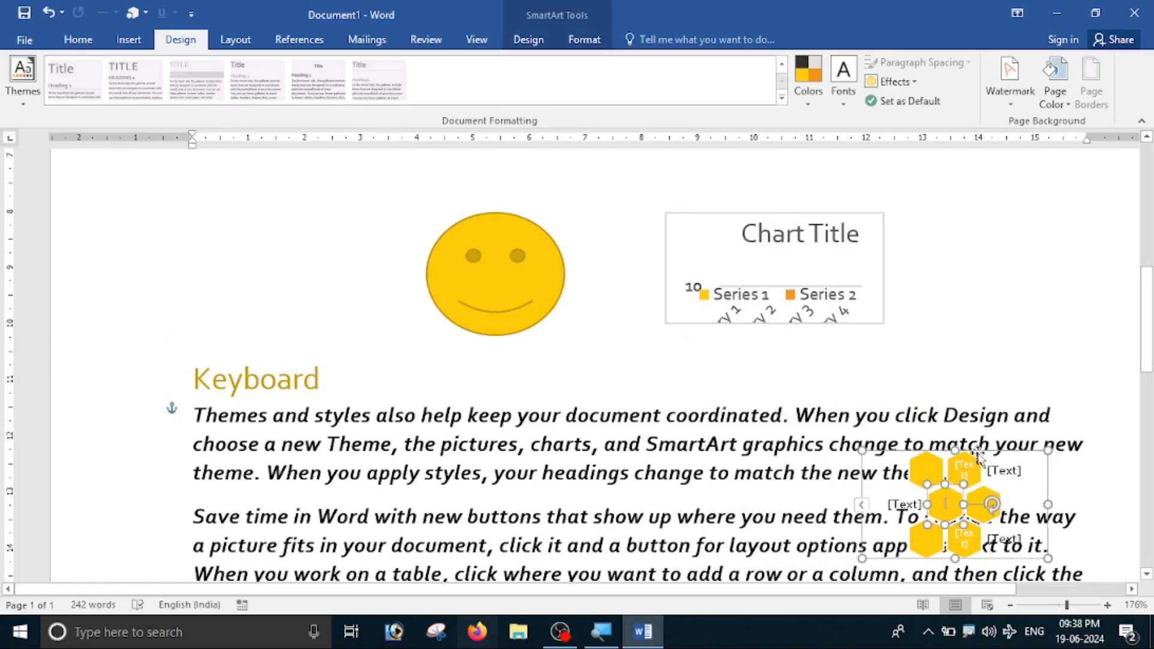
pyautogui.moveTo(983, 455); pyautogui.dragTo(995, 224)
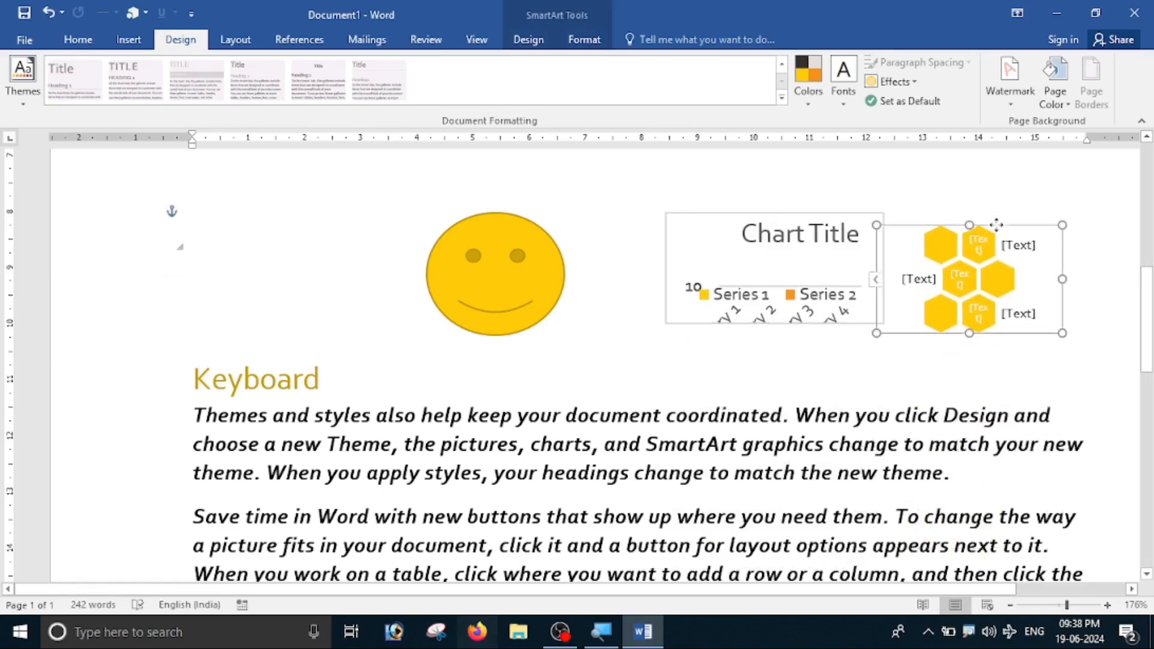
# Apply the Red theme colour set and review the whole document
pyautogui.click(819, 109)
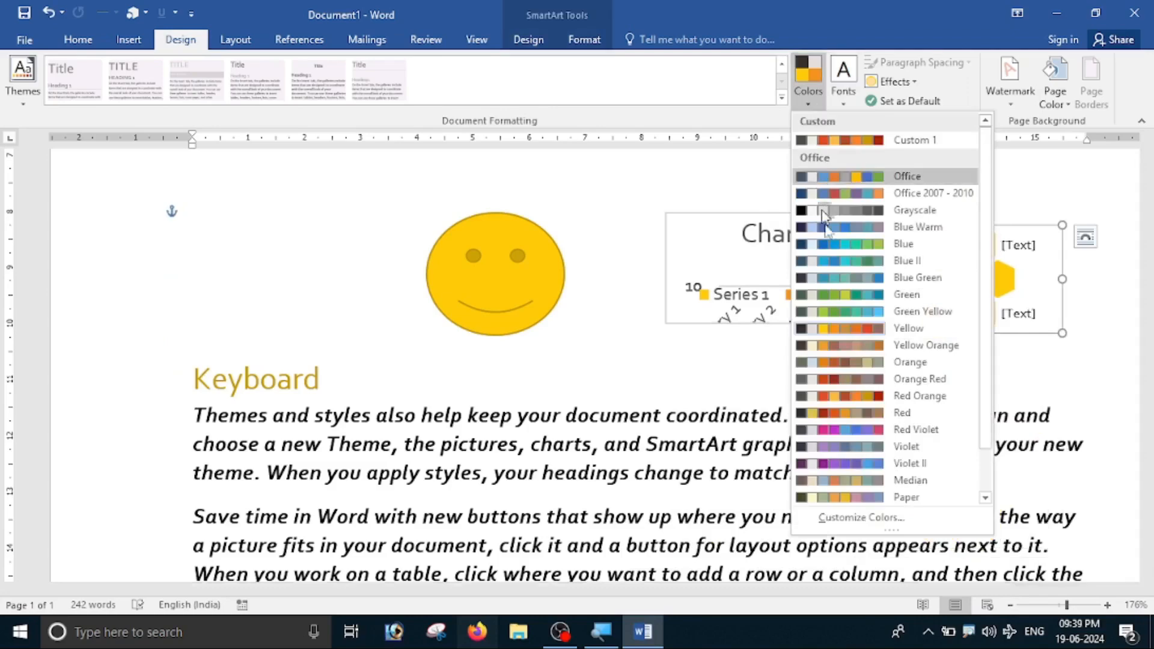
pyautogui.click(840, 414)
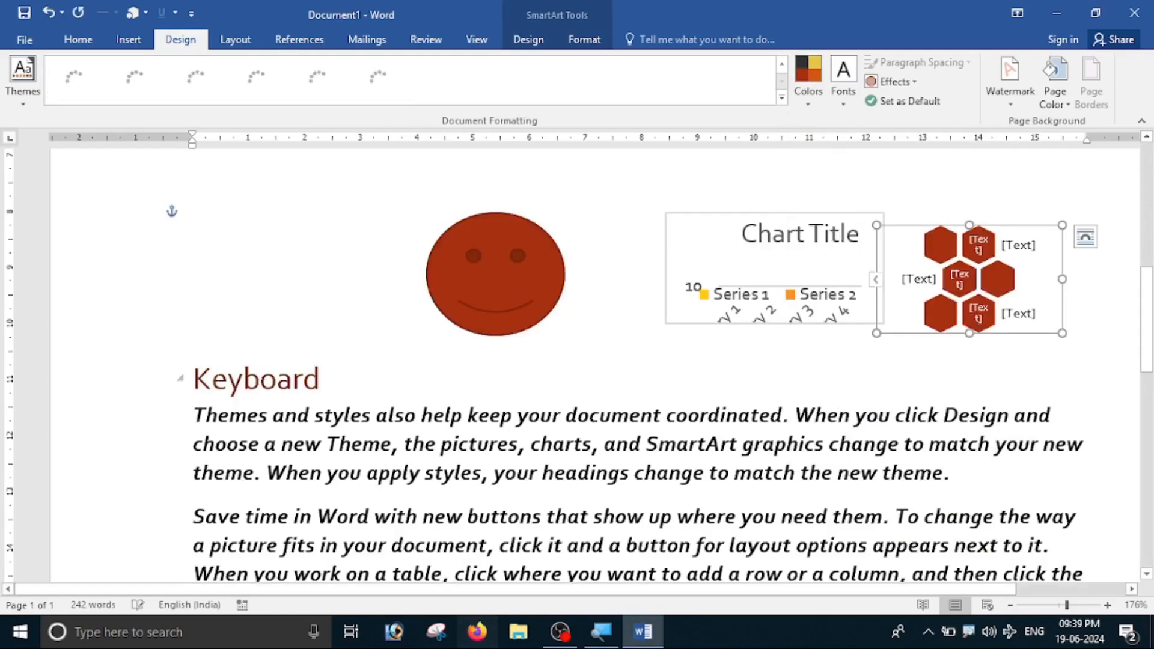
pyautogui.scroll(6, 594, 365)
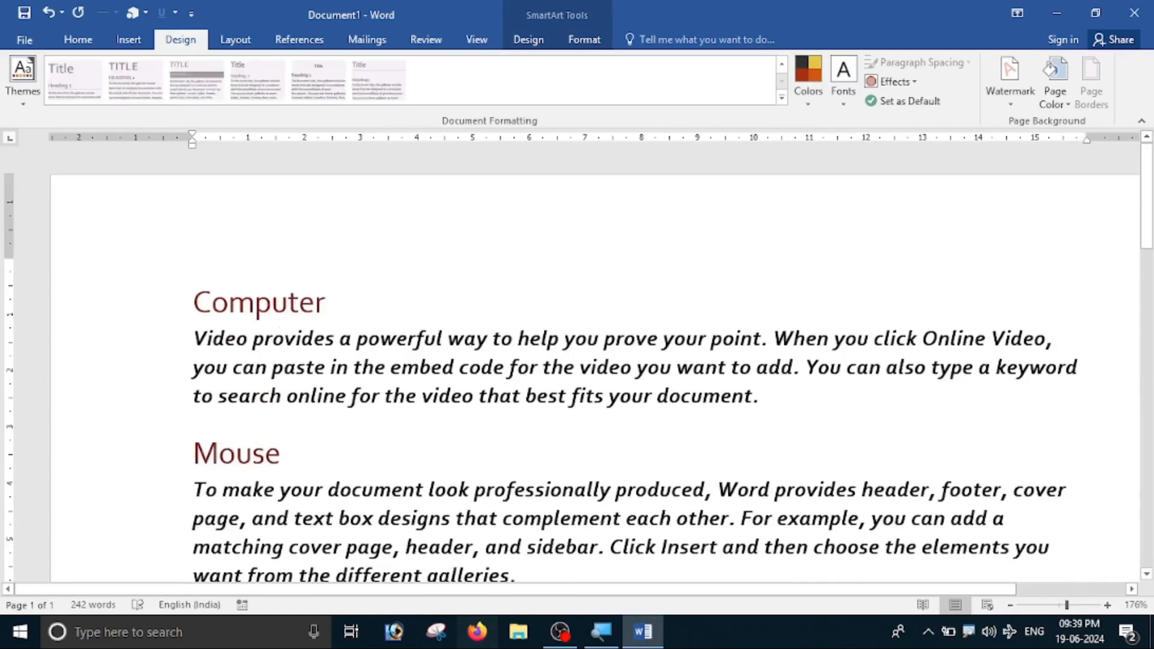
pyautogui.scroll(-10, 595, 365)
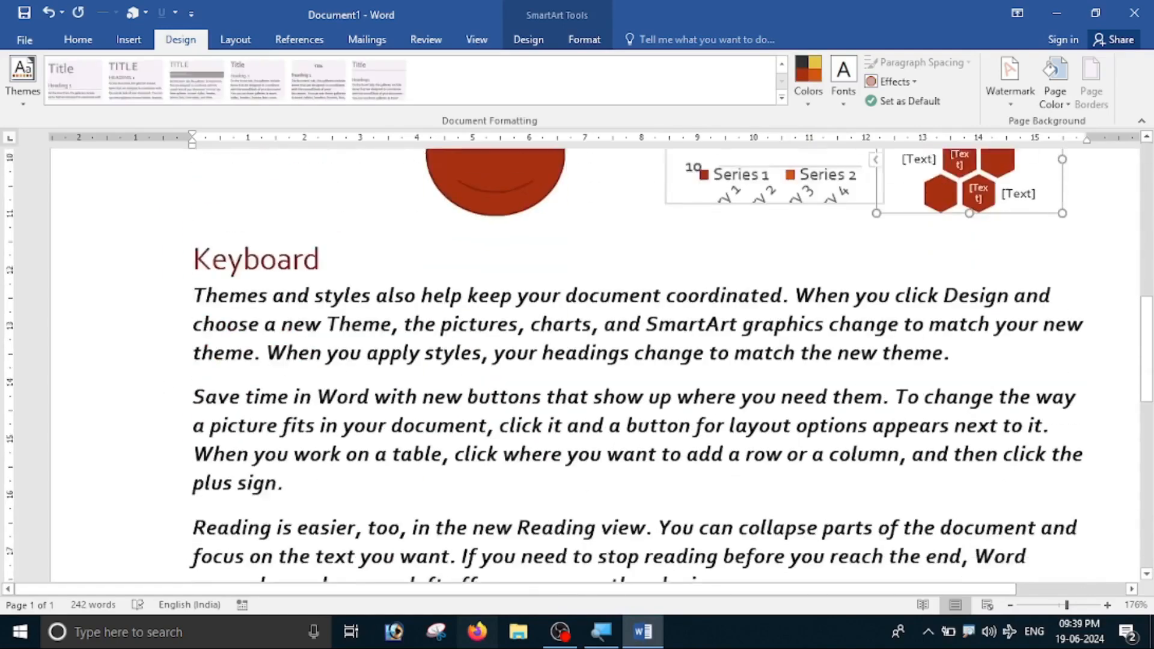
pyautogui.scroll(10, 594, 364)
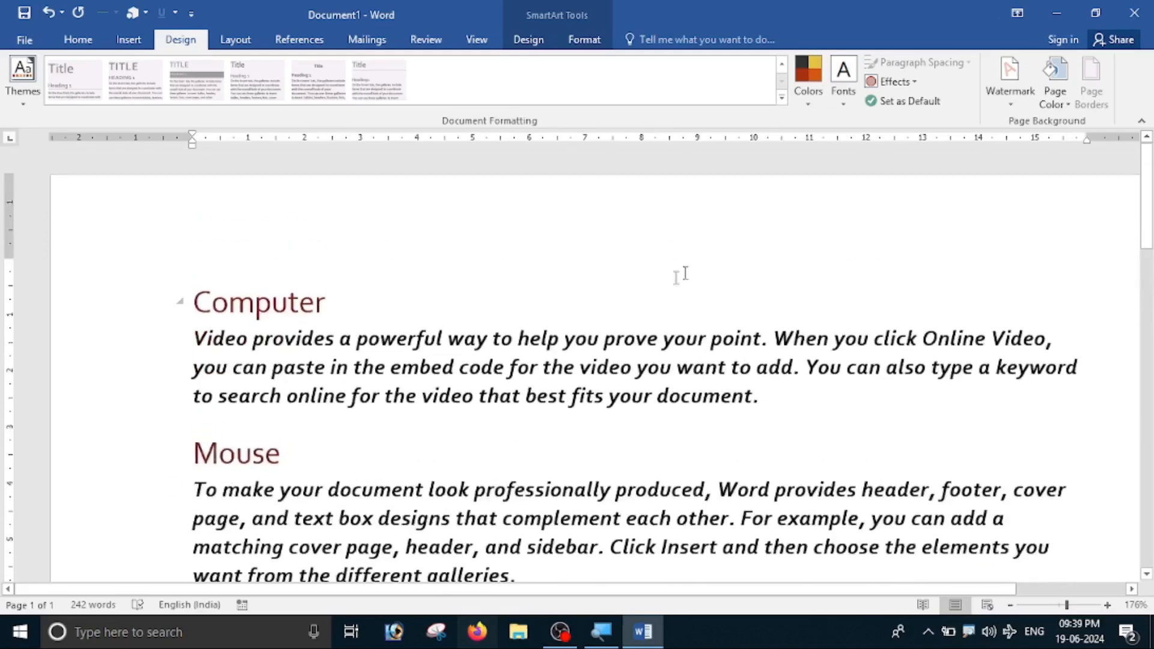
# Deselect the SmartArt and apply the built-in style set with white all-caps headings on solid coloured bars
pyautogui.click(781, 99)
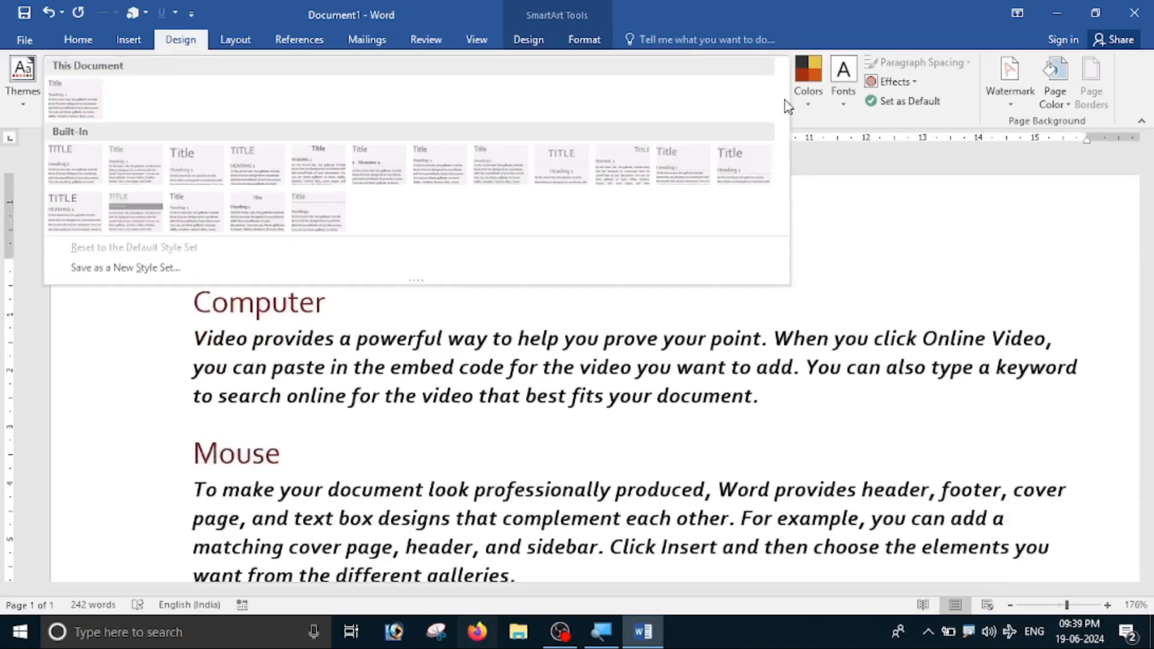
pyautogui.click(749, 473)
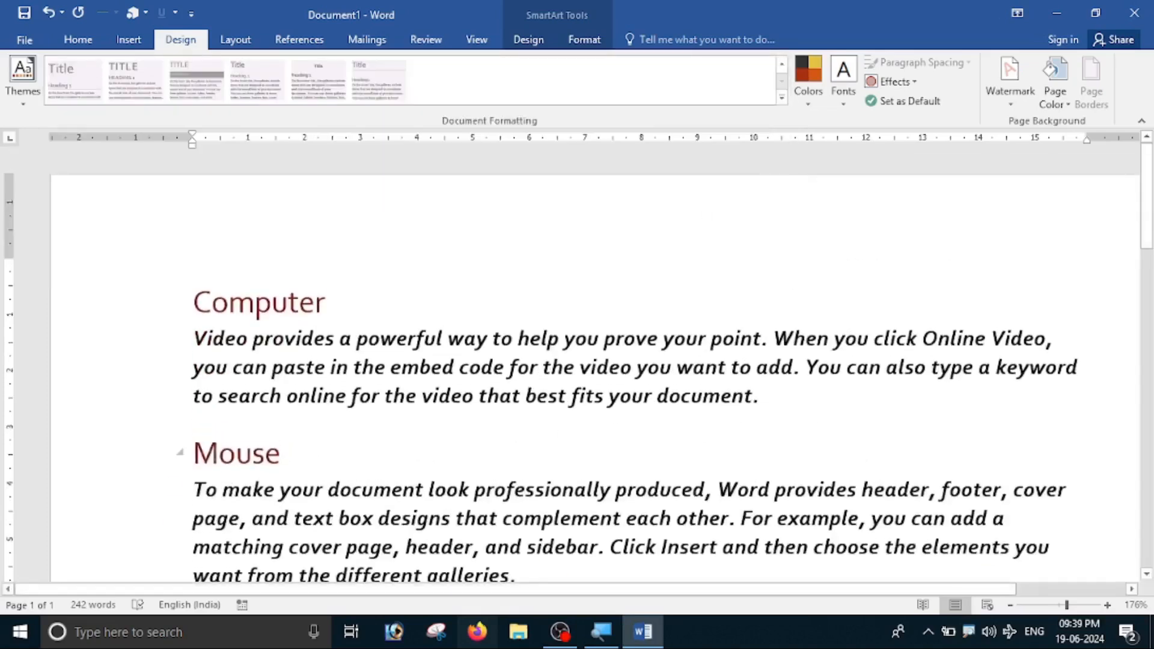
pyautogui.click(781, 97)
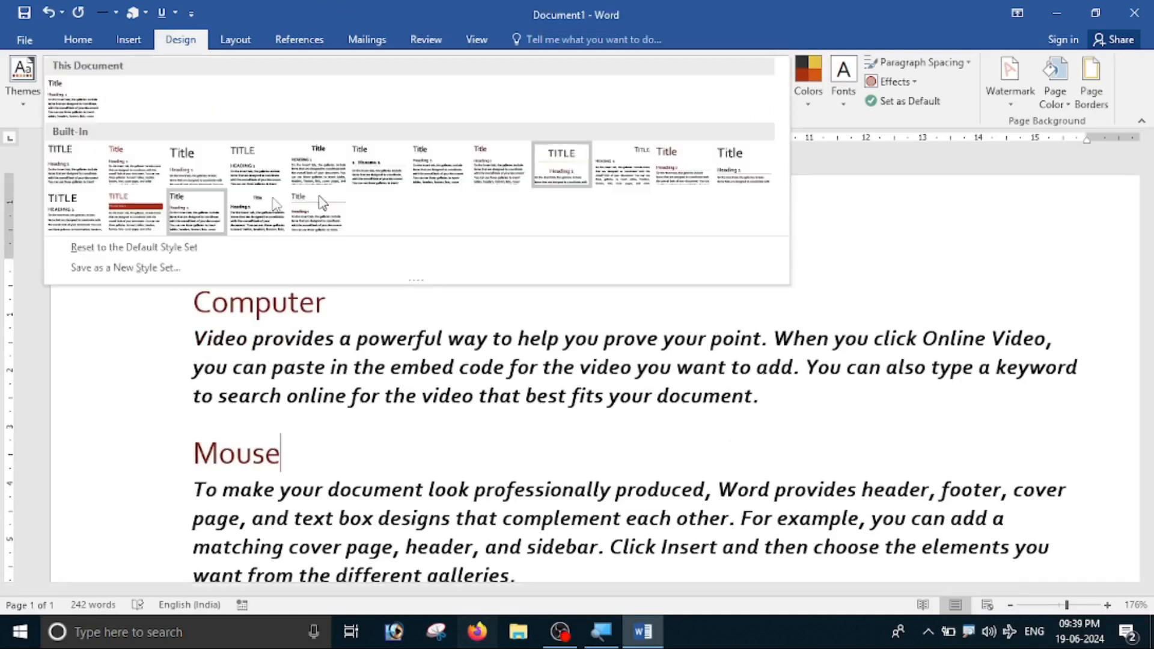
pyautogui.click(129, 215)
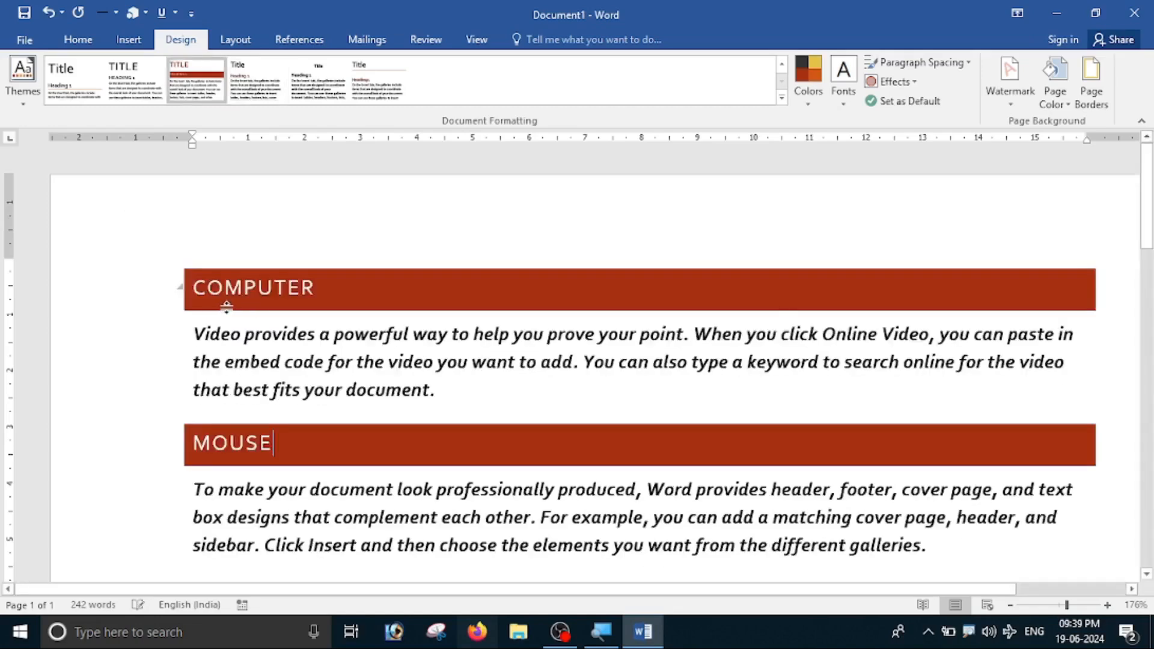
pyautogui.scroll(-6, 212, 304)
pyautogui.scroll(10, 858, 404)
# Apply the Blue II theme colour set and check the heading bars and graphics throughout the document
pyautogui.click(808, 90)
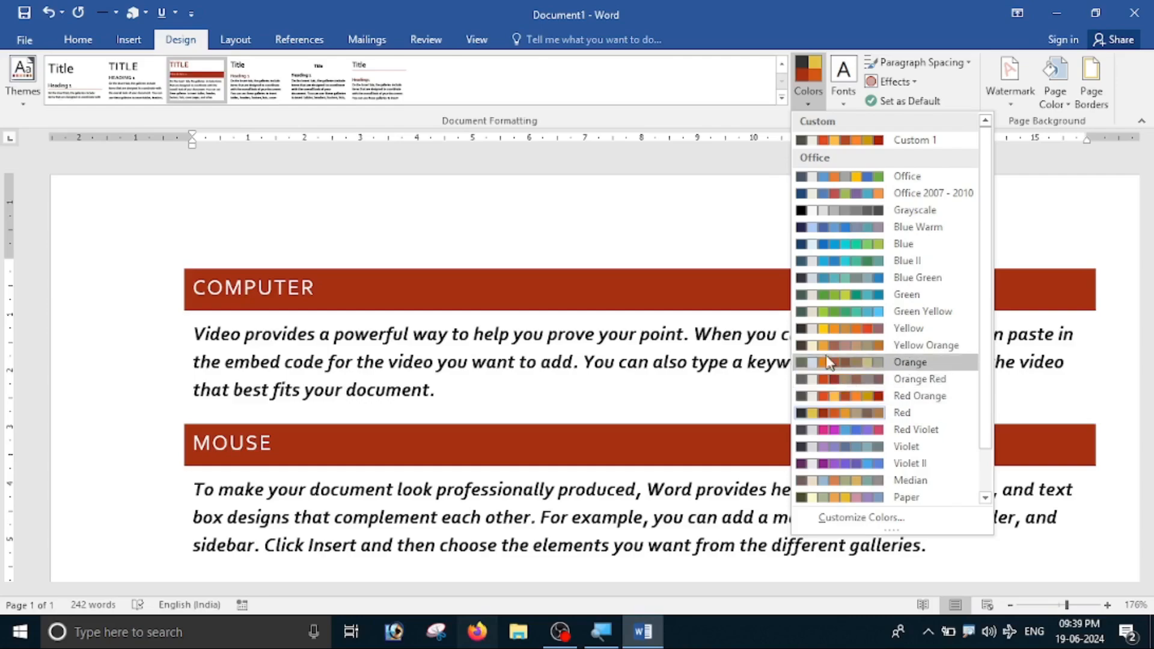
pyautogui.click(846, 260)
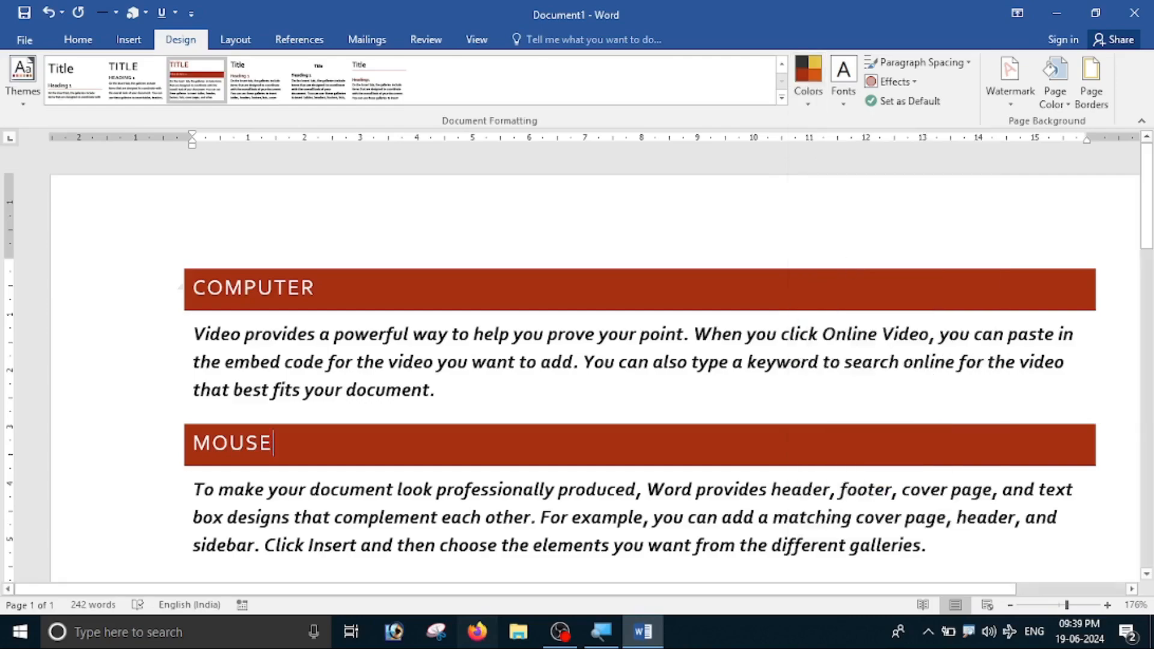
pyautogui.scroll(-9, 577, 360)
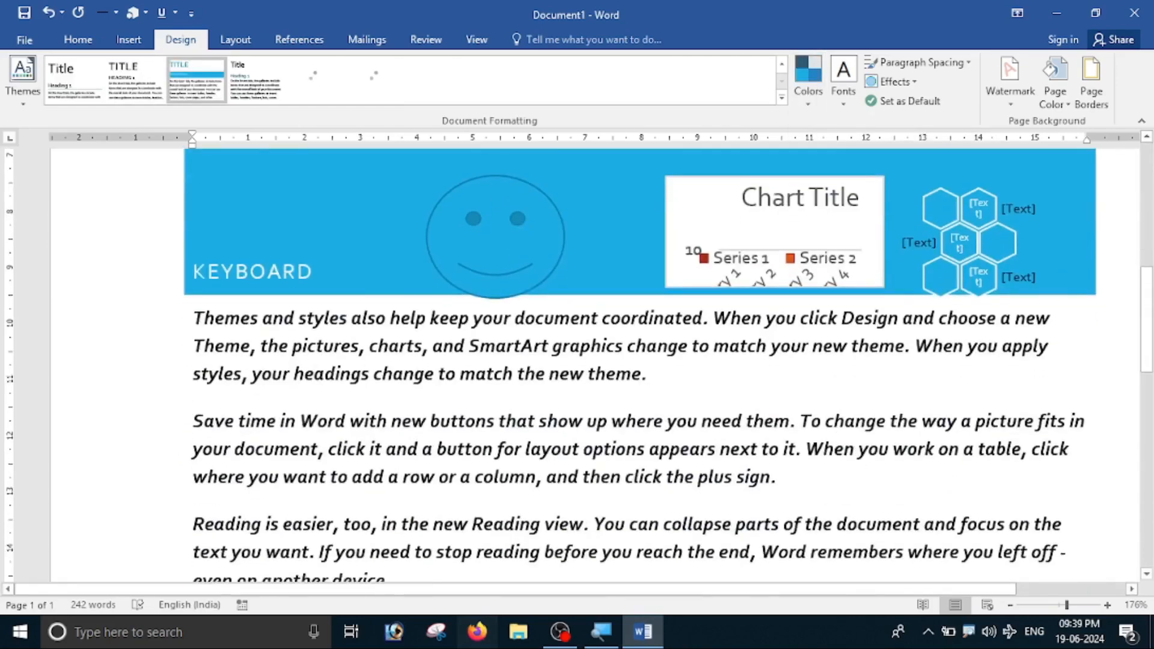
pyautogui.scroll(7, 577, 361)
pyautogui.scroll(-8, 659, 480)
pyautogui.scroll(6, 659, 481)
# Move the smiley face off the Keyboard heading bar onto the paragraph beginning "Save time in Word"
pyautogui.moveTo(651, 467); pyautogui.dragTo(643, 553)
pyautogui.scroll(-4, 666, 430)
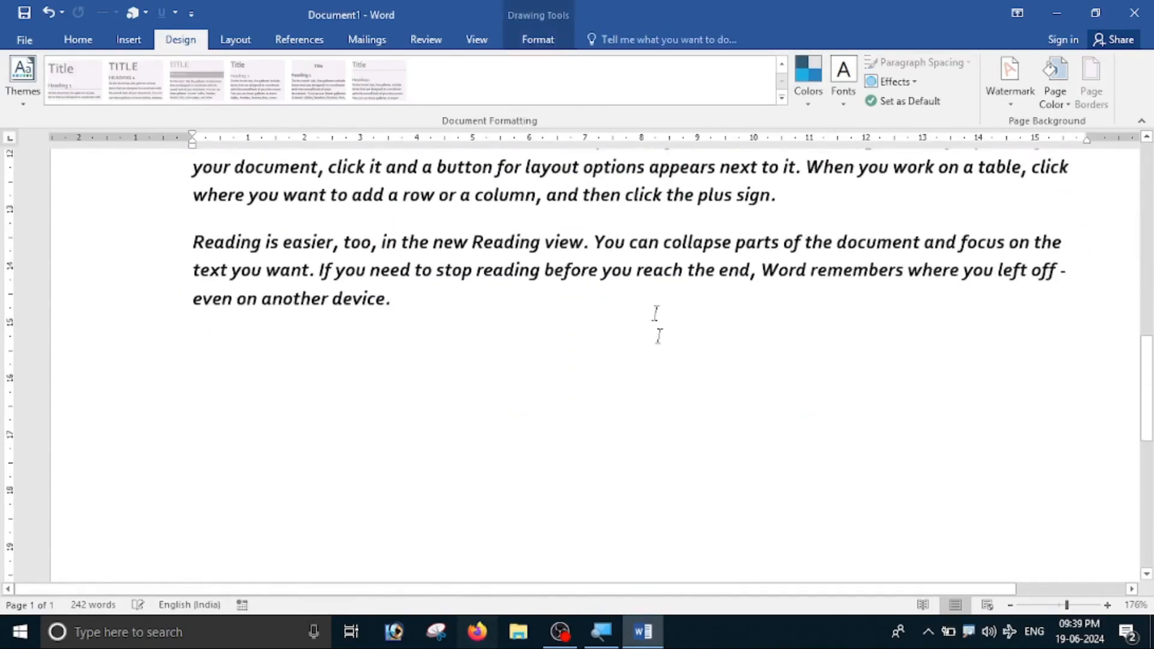
pyautogui.scroll(5, 662, 350)
pyautogui.moveTo(632, 389); pyautogui.dragTo(616, 503)
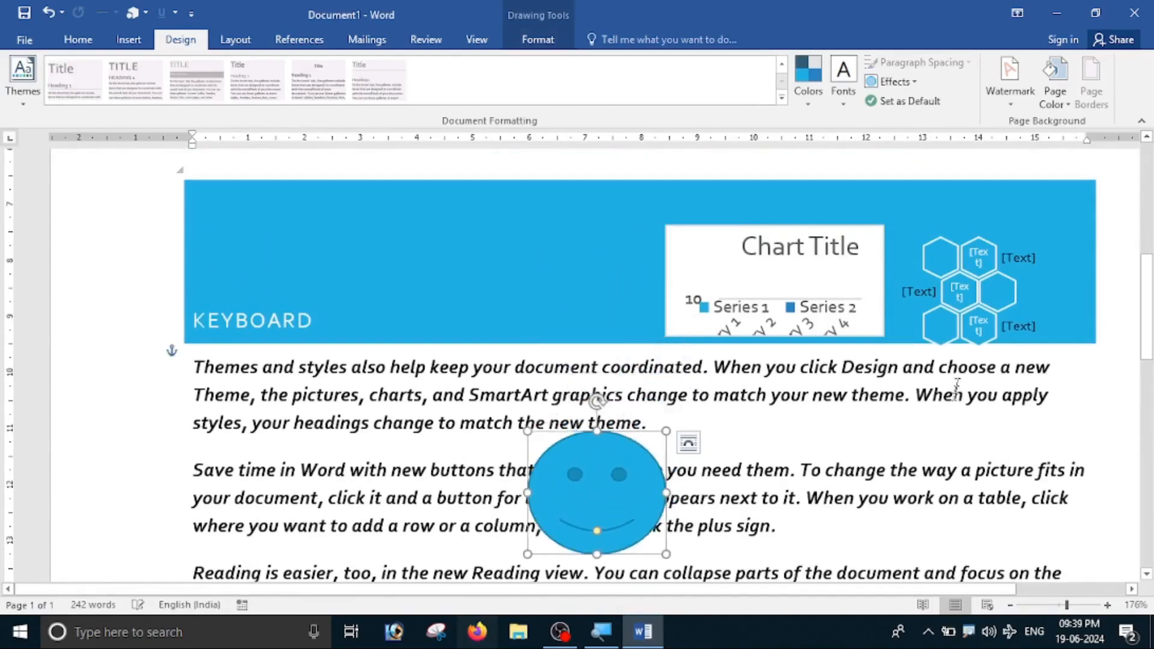
# Move the chart and the hexagon SmartArt off the Keyboard heading bar to sit beside the smiley face, and deselect them
pyautogui.click(823, 263)
pyautogui.moveTo(877, 235); pyautogui.dragTo(940, 510)
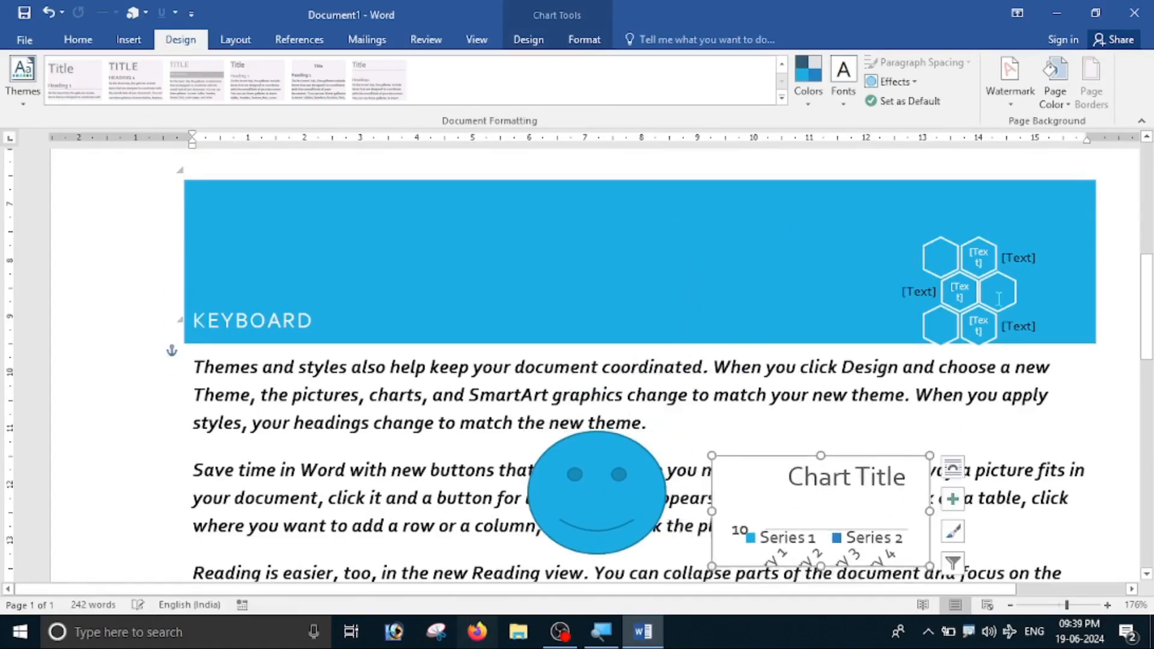
pyautogui.click(991, 239)
pyautogui.moveTo(990, 239); pyautogui.dragTo(1043, 414)
pyautogui.click(1056, 367)
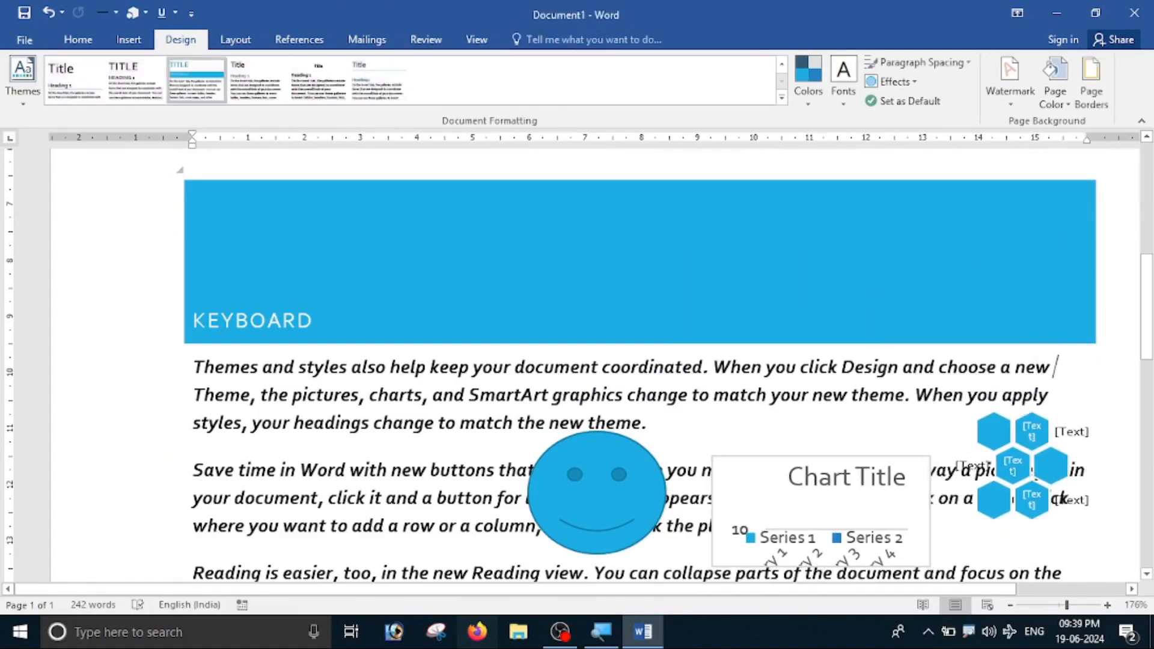
# Apply the Tw Cen MT-Rockwell theme font set to the document and check the headings and body text
pyautogui.click(845, 107)
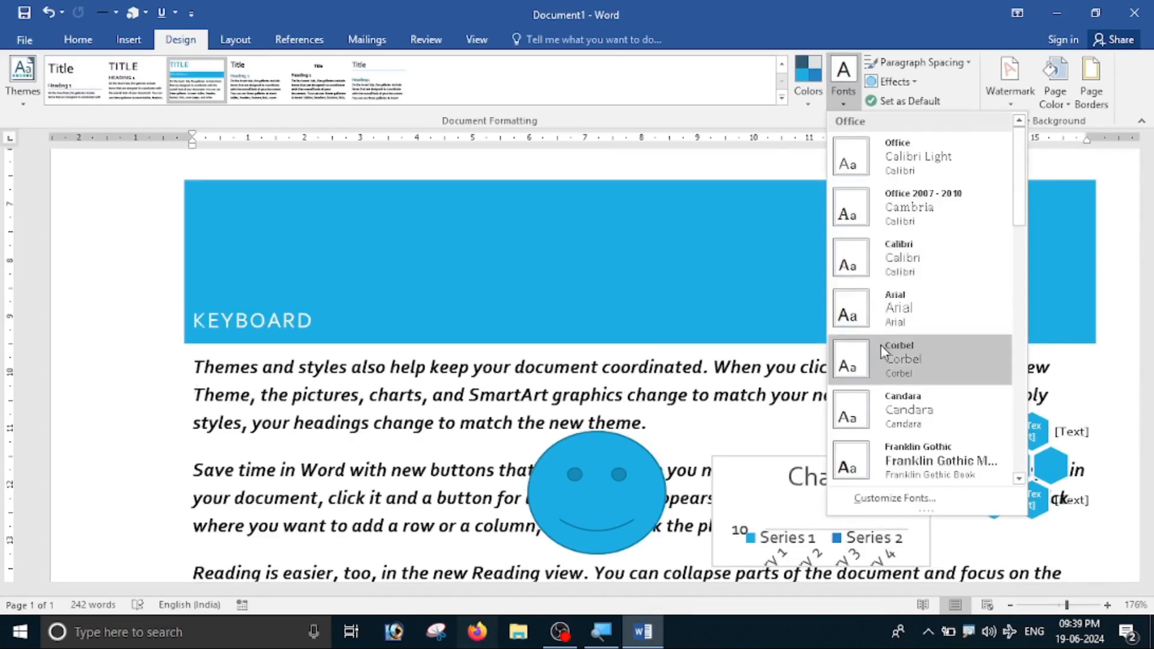
pyautogui.scroll(-3, 881, 344)
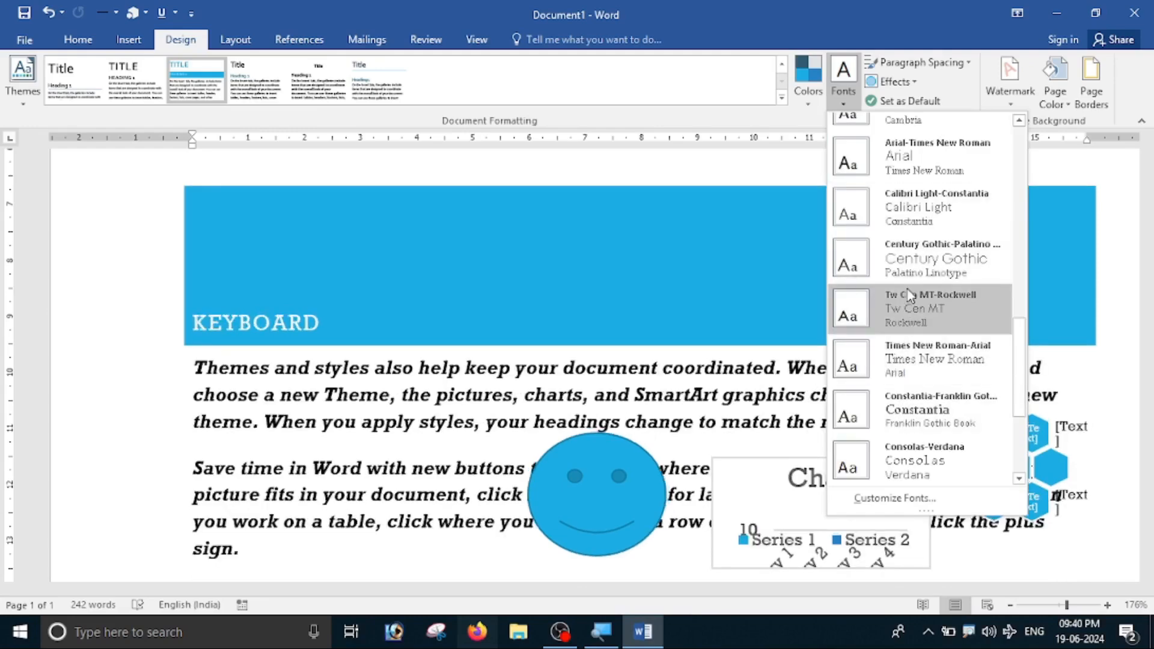
pyautogui.click(907, 291)
pyautogui.scroll(6, 595, 366)
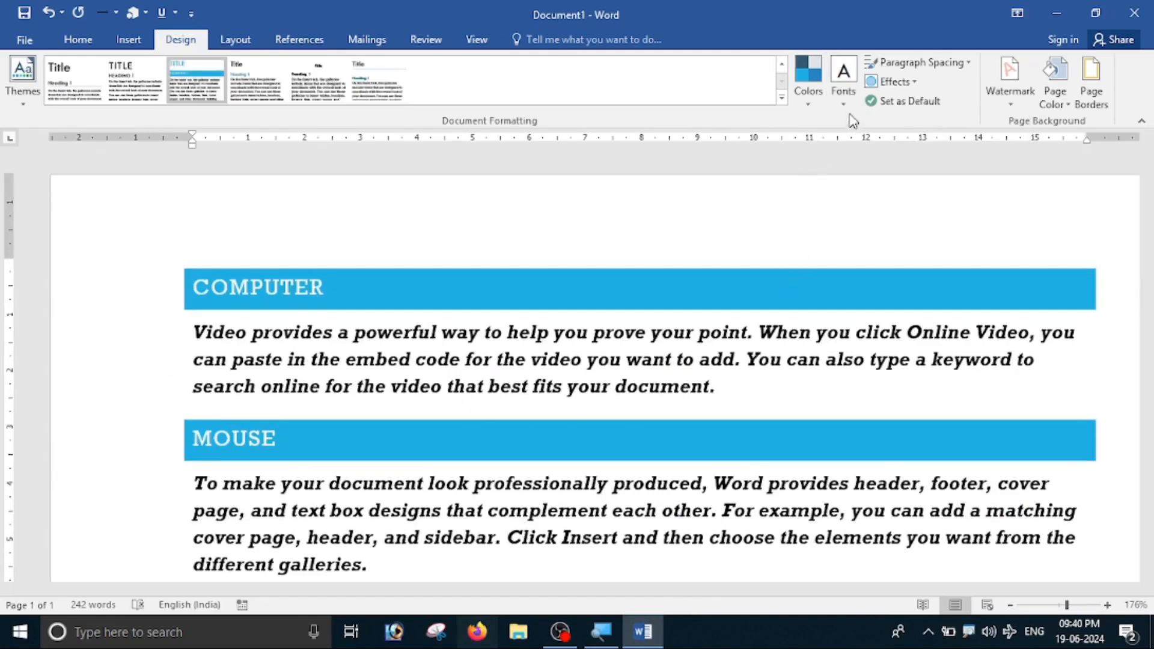
# Apply the Gill Sans MT theme font set and check the text and graphics throughout the document
pyautogui.click(843, 94)
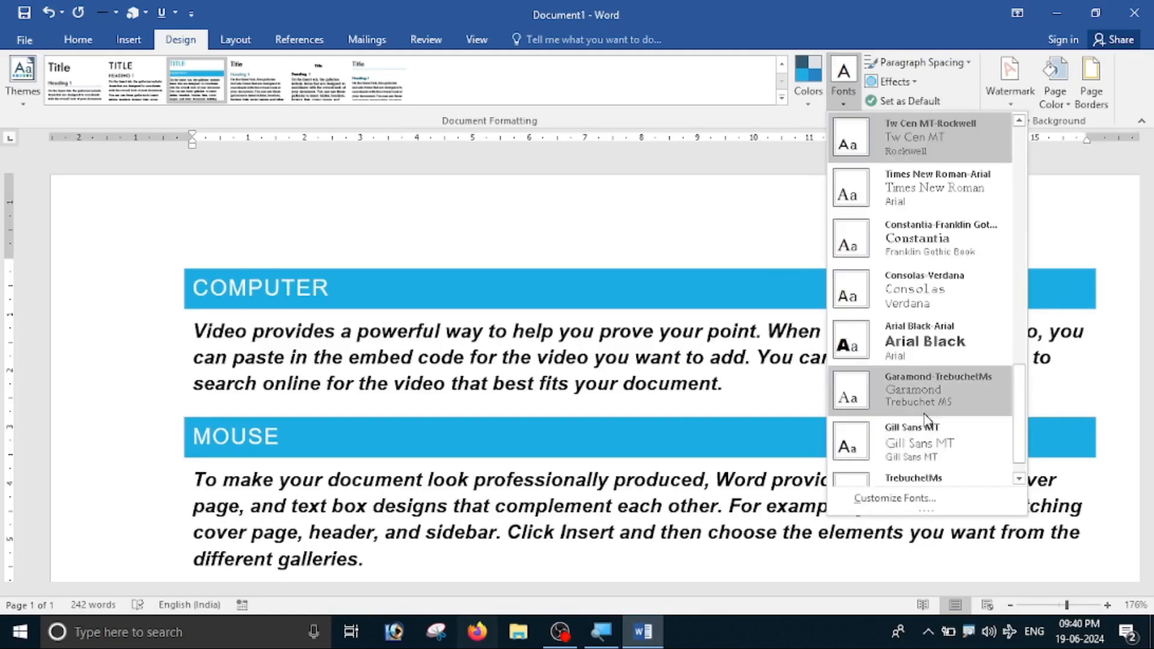
pyautogui.click(928, 443)
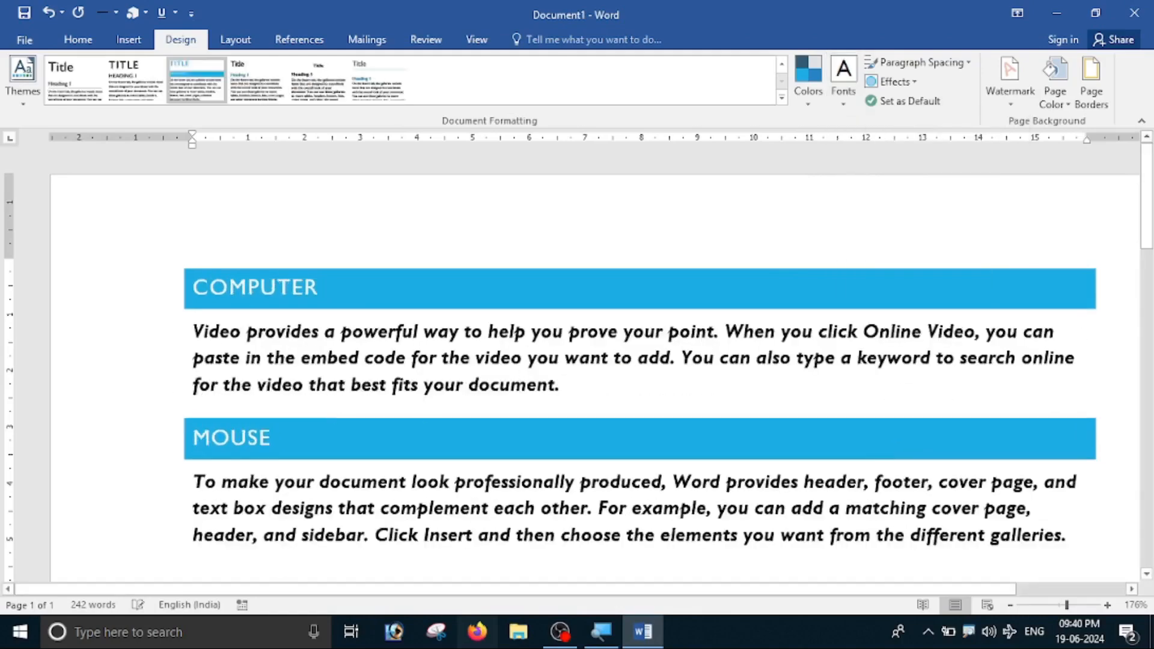
pyautogui.scroll(-8, 239, 315)
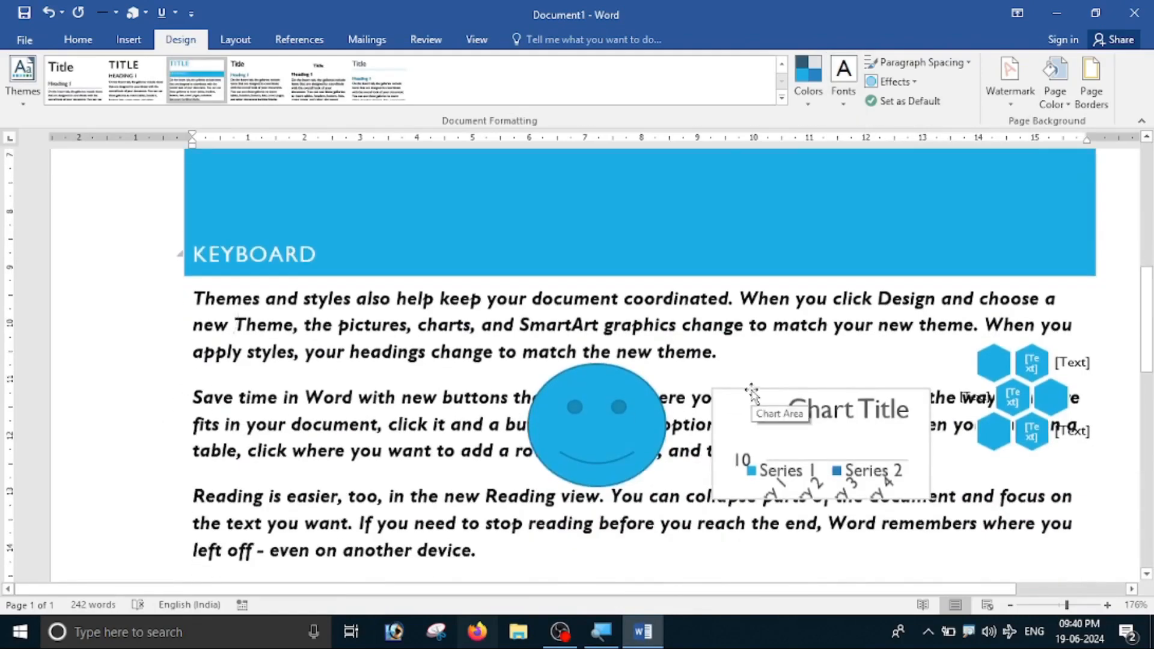
pyautogui.scroll(8, 751, 394)
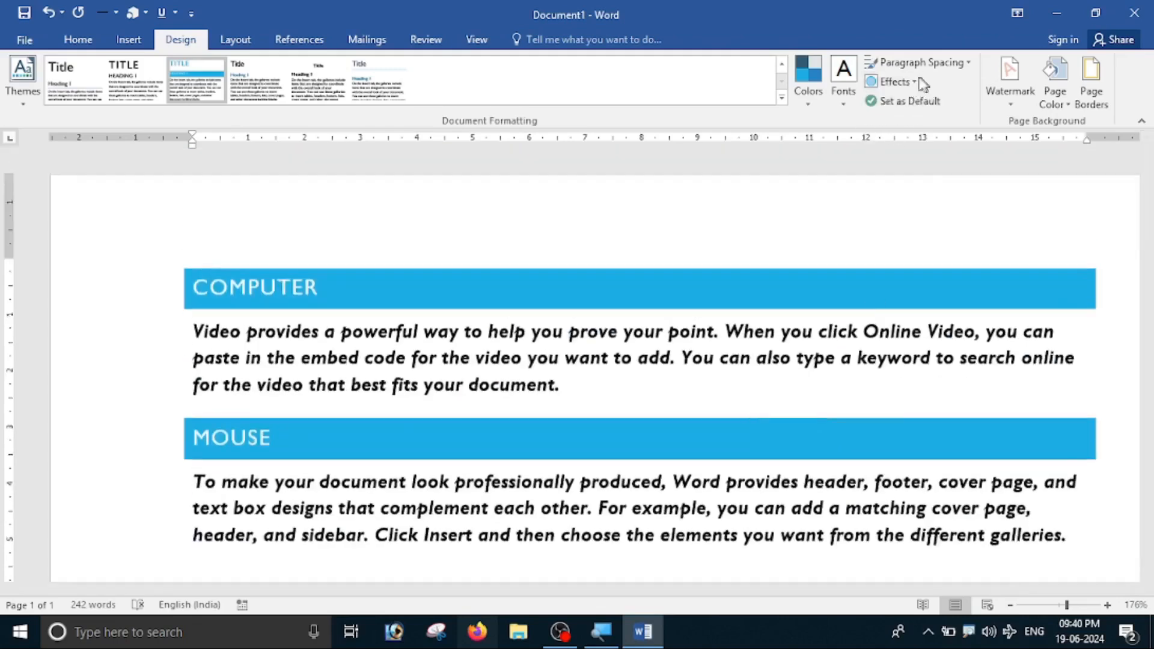
# Apply the built-in Compact paragraph spacing to the document, and switch it to Tight for comparison
pyautogui.click(969, 63)
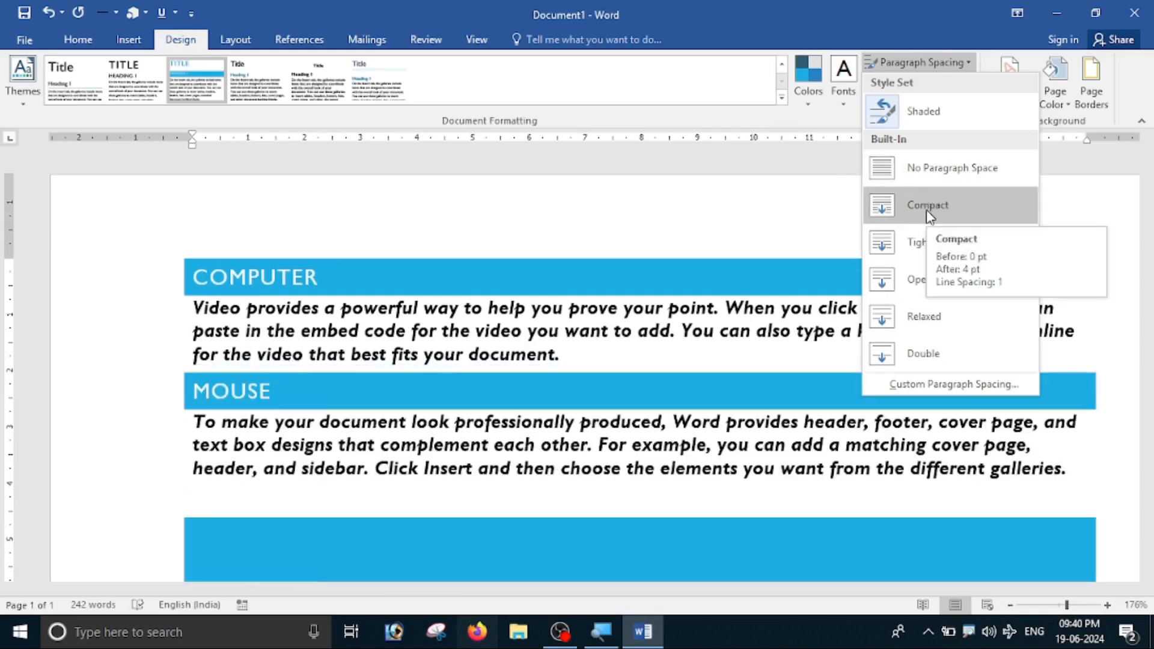
pyautogui.click(927, 207)
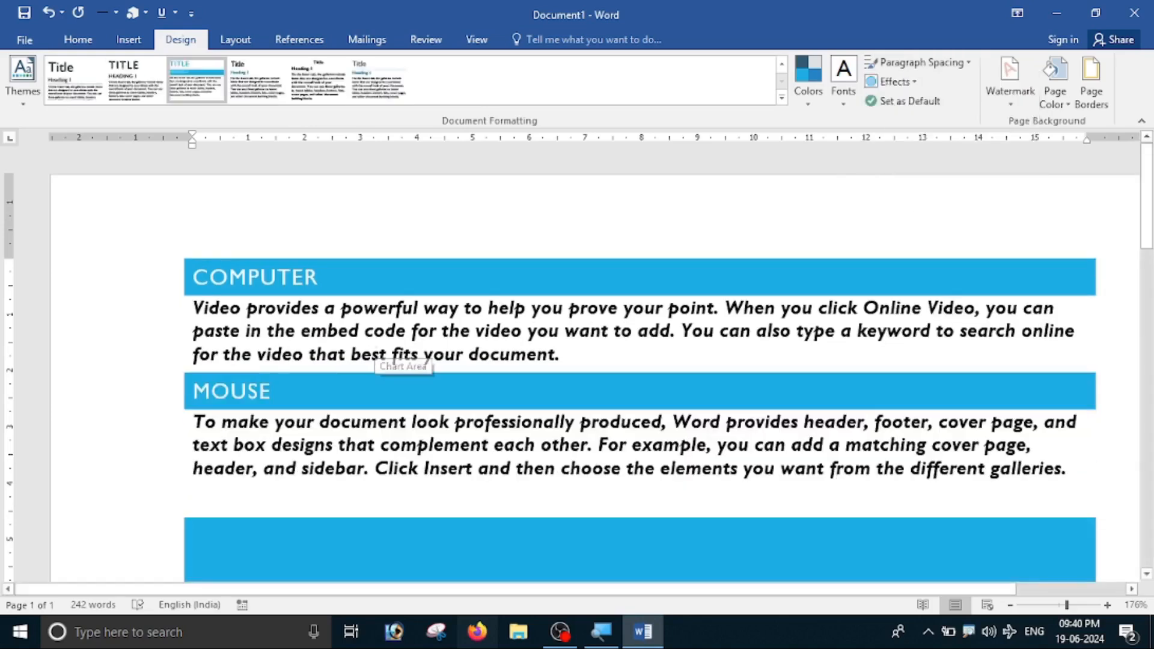
pyautogui.click(938, 66)
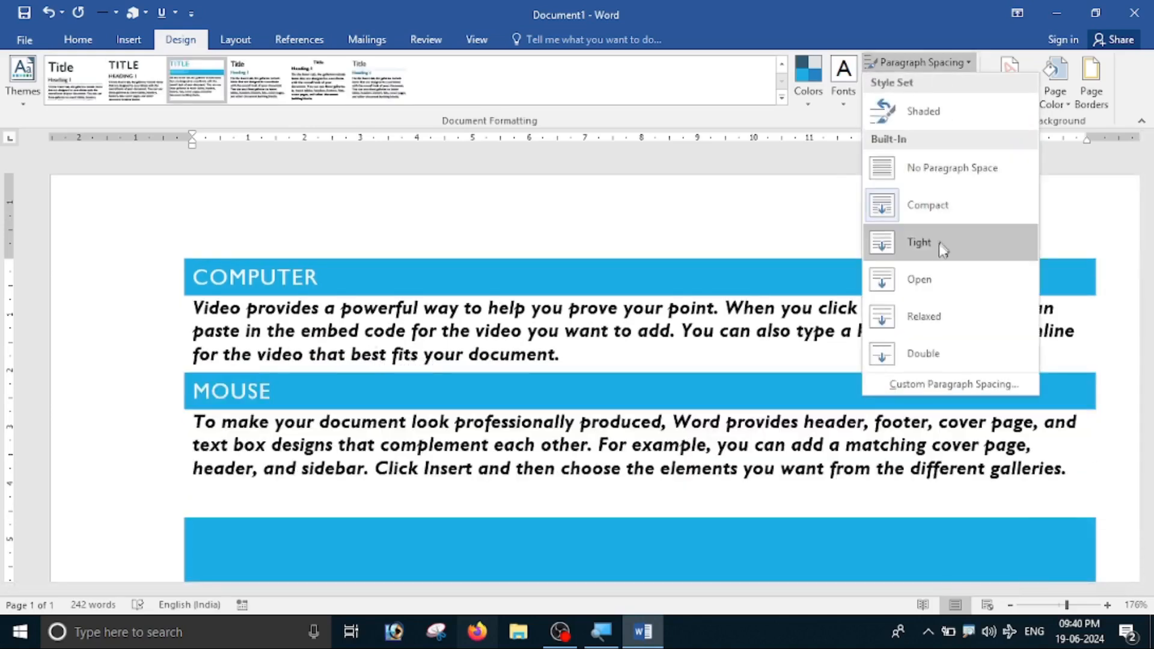
pyautogui.click(936, 248)
pyautogui.scroll(-2, 735, 354)
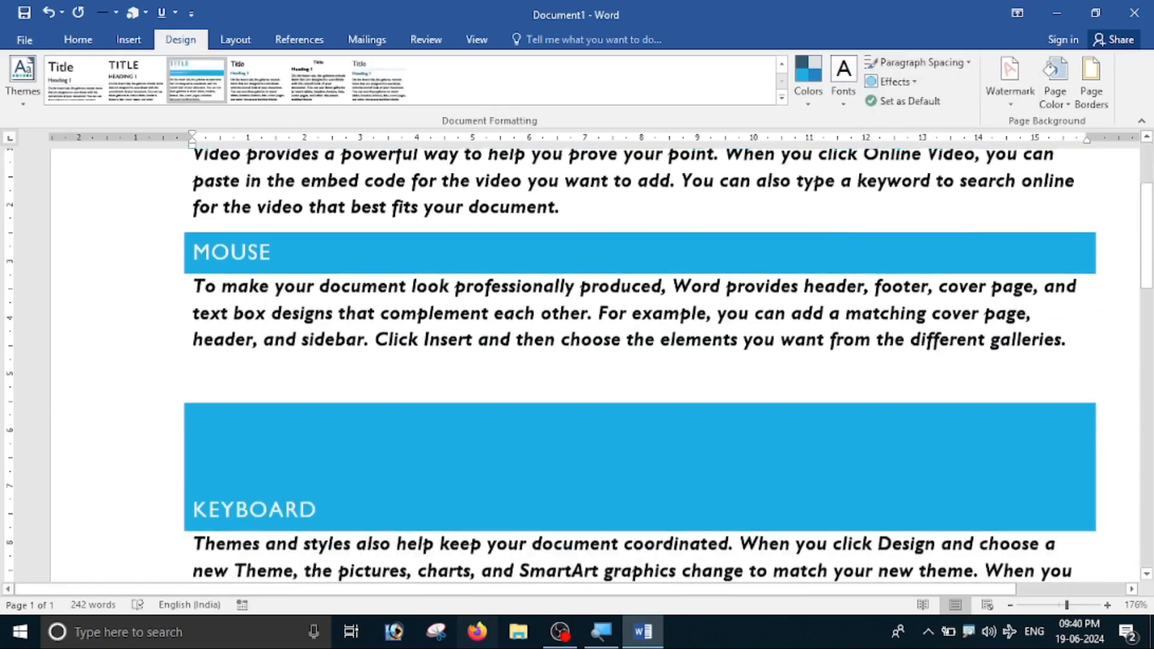
# Try the Open paragraph spacing on the document, followed by Relaxed, checking the headings and paragraphs each time
pyautogui.click(915, 63)
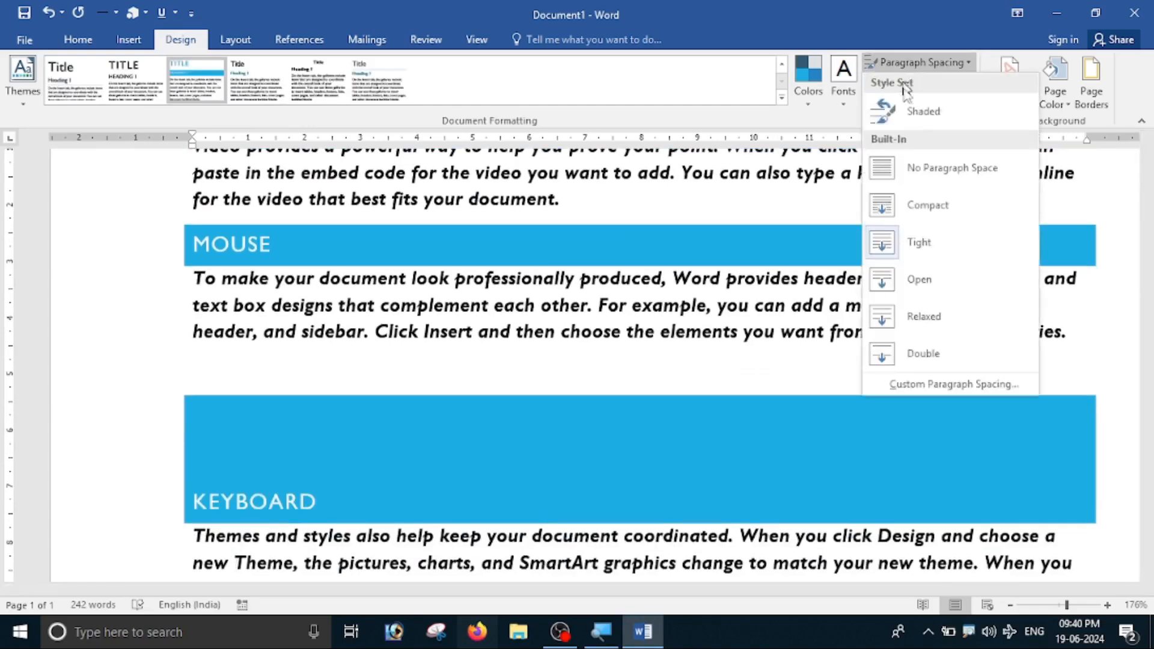
pyautogui.click(930, 283)
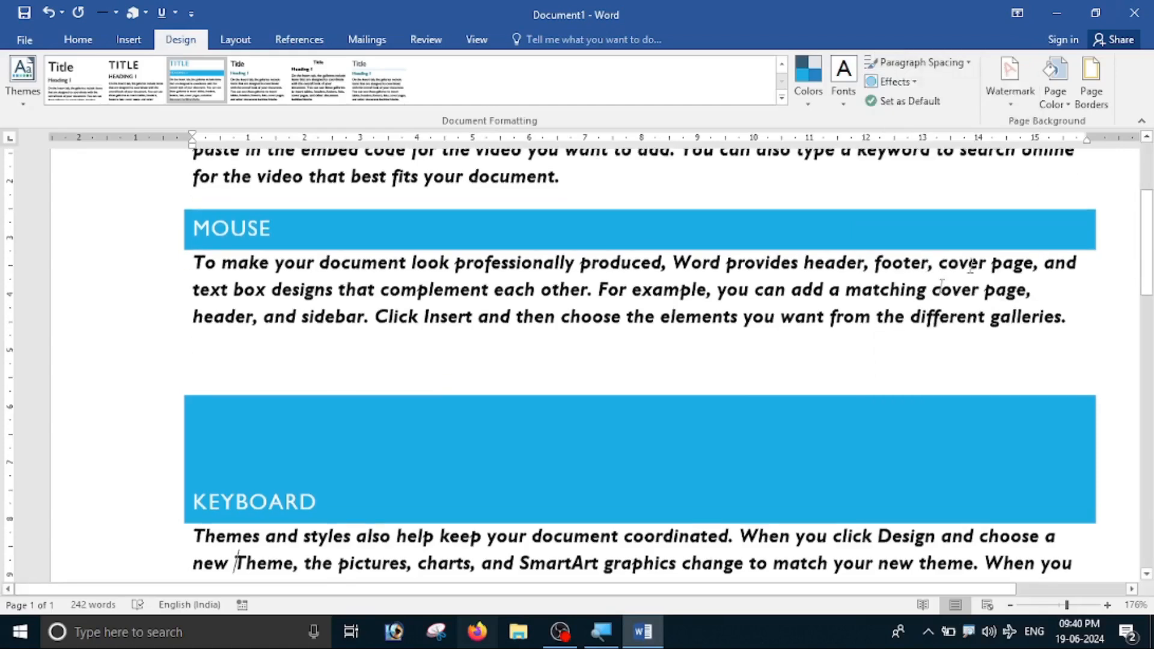
pyautogui.scroll(3, 798, 330)
pyautogui.scroll(1, 409, 366)
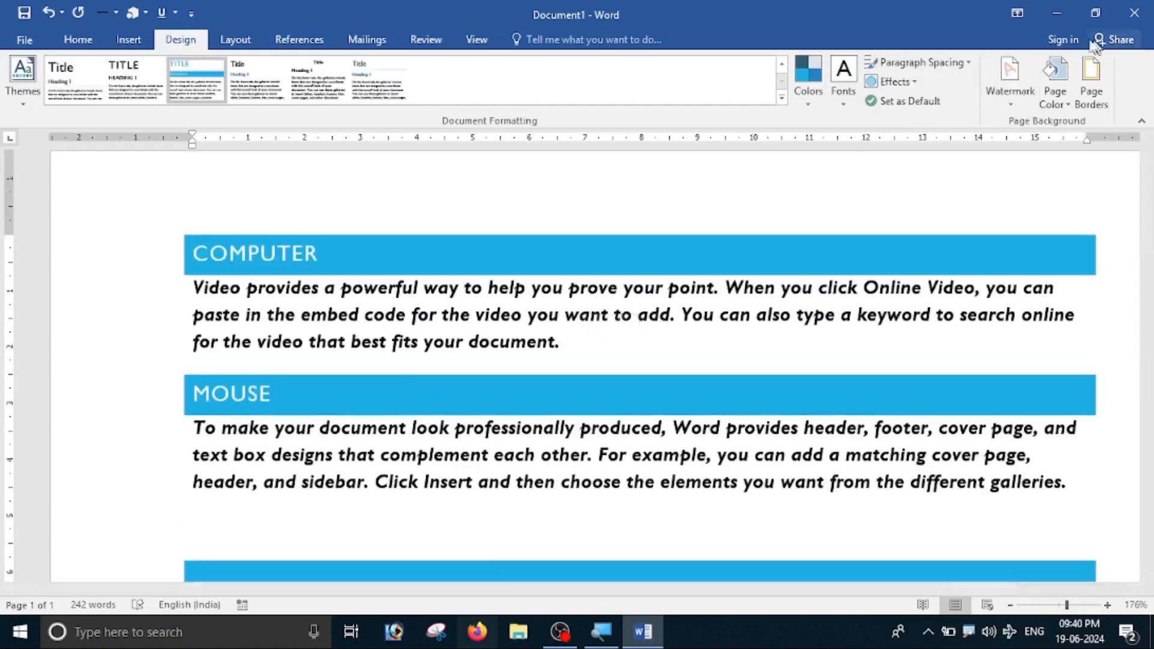
pyautogui.click(928, 62)
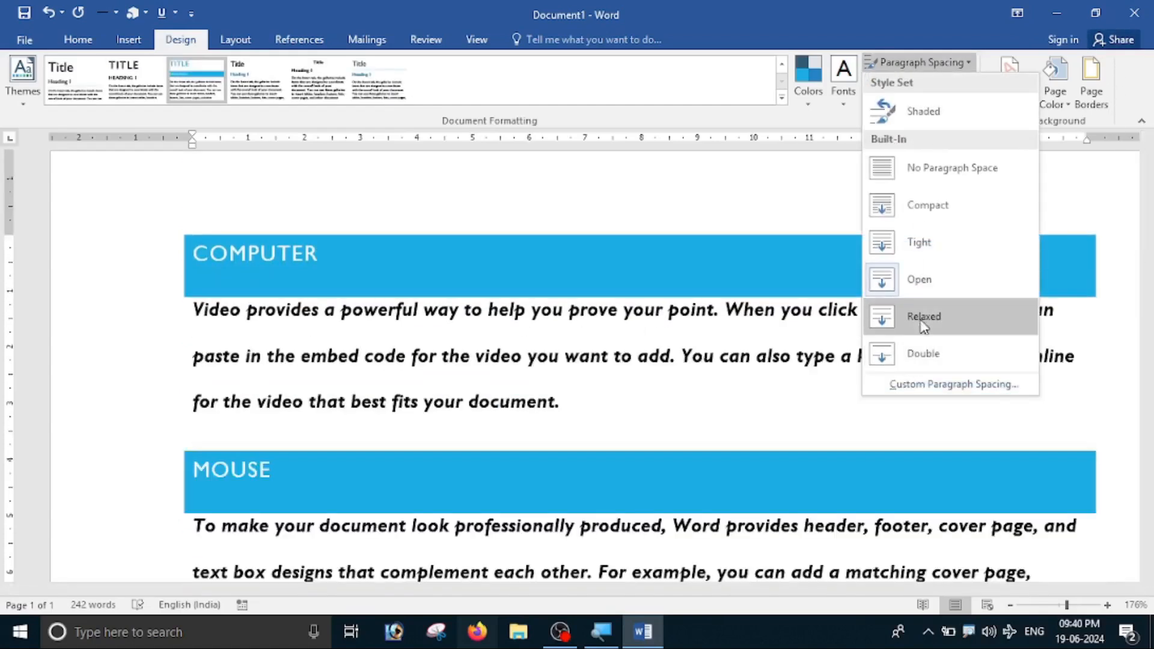
pyautogui.click(924, 319)
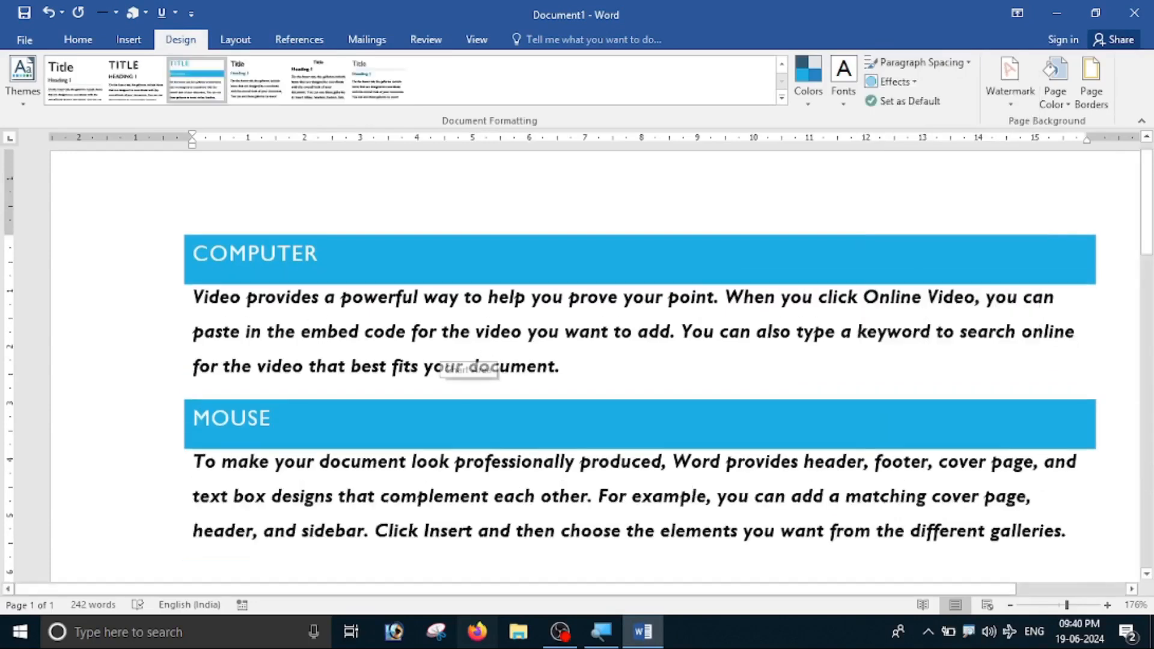
pyautogui.scroll(-3, 385, 468)
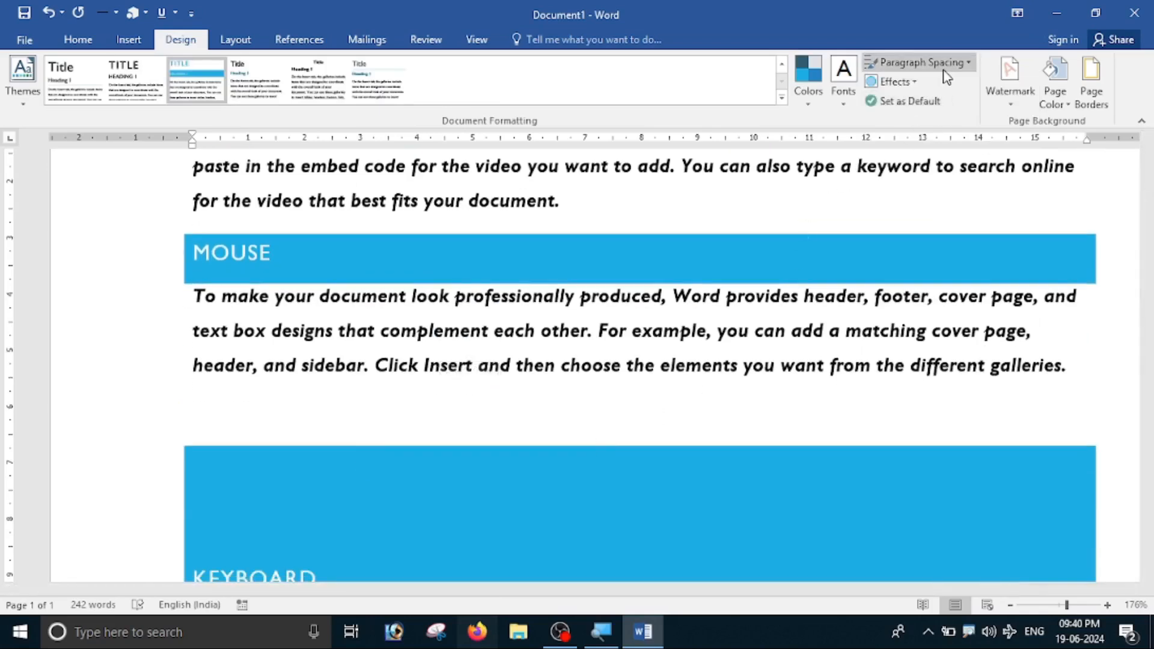
# Apply the Double paragraph spacing to the document and check the Computer and Mouse sections
pyautogui.click(919, 63)
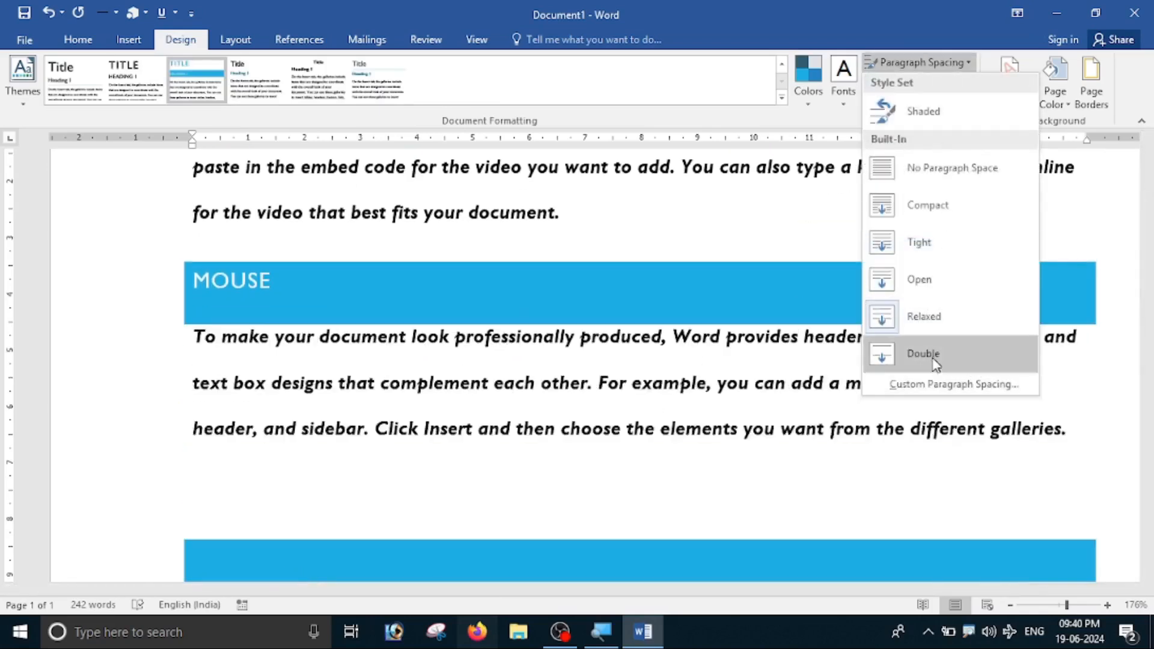
pyautogui.click(935, 360)
pyautogui.scroll(3, 317, 392)
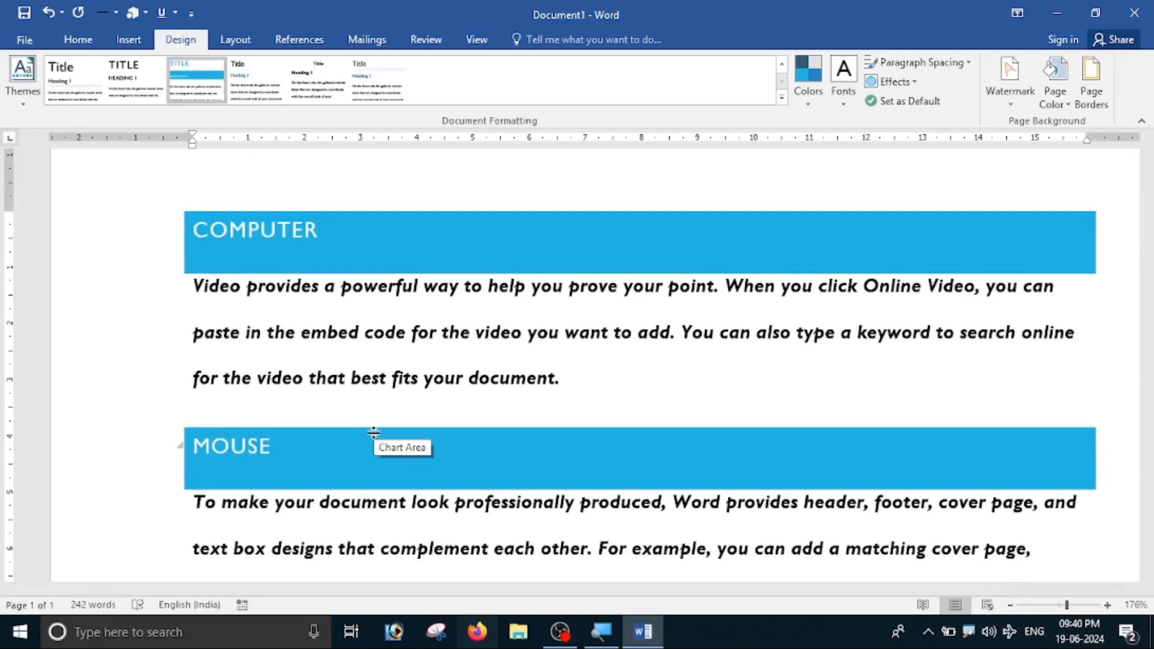
# Set the document's paragraph spacing to No Paragraph Space and check the sections down to the Keyboard text
pyautogui.click(968, 64)
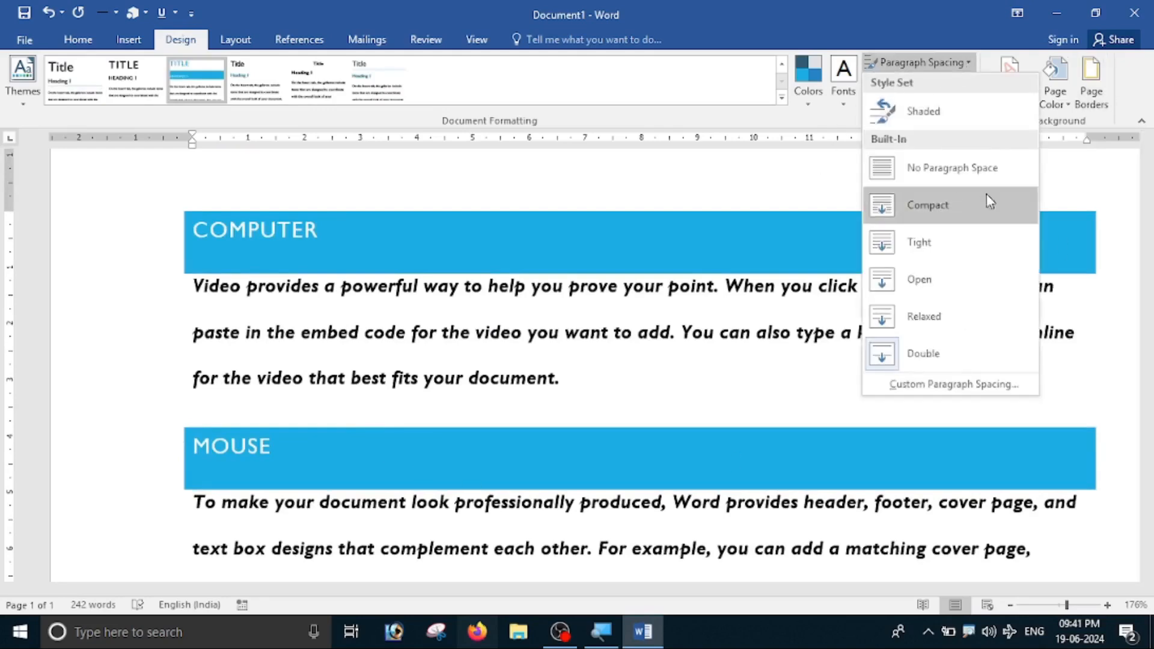
pyautogui.click(939, 169)
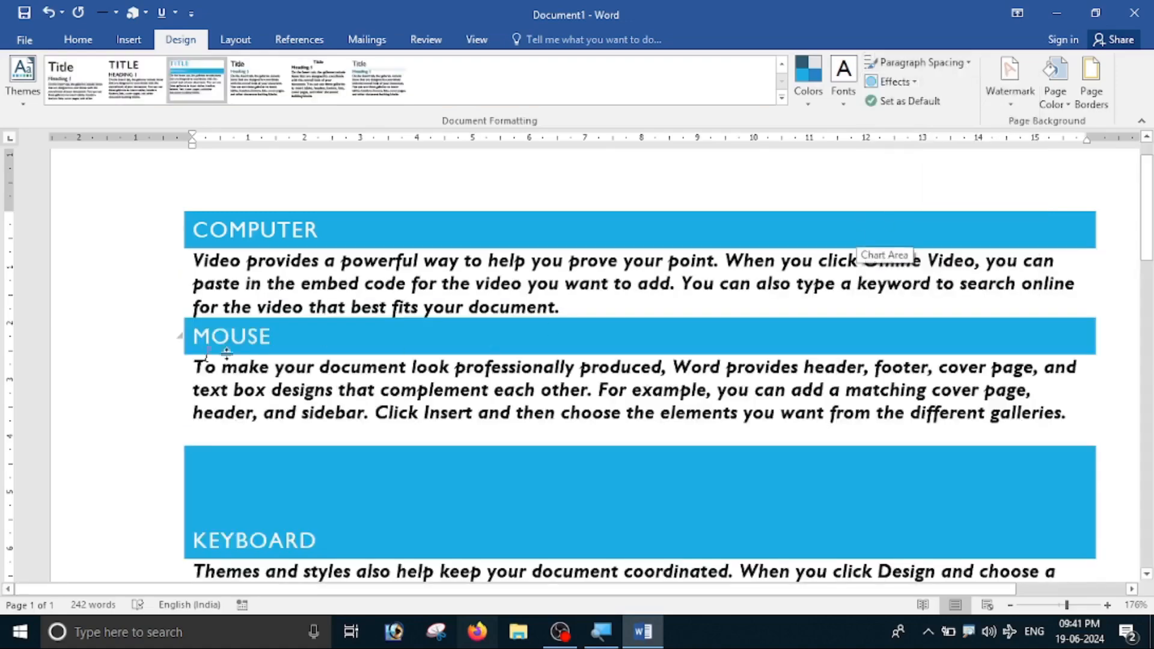
pyautogui.scroll(-5, 510, 334)
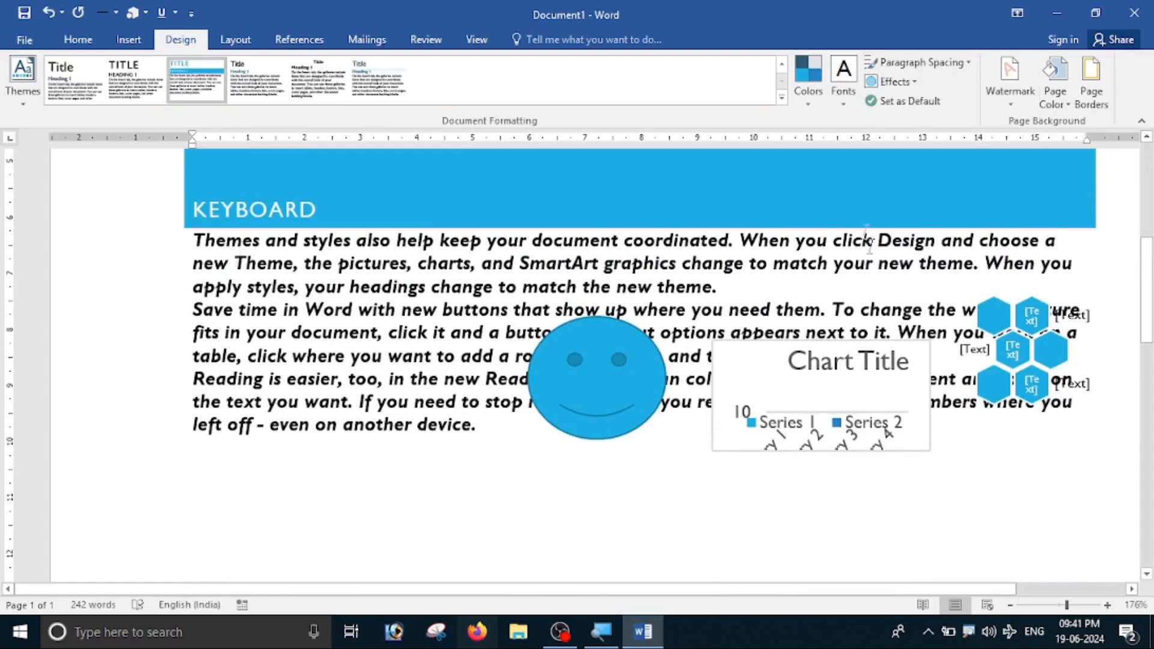
# Move the smiley face, the chart and the hexagon SmartArt into the blank area below the last paragraph, and deselect them
pyautogui.scroll(-3, 558, 354)
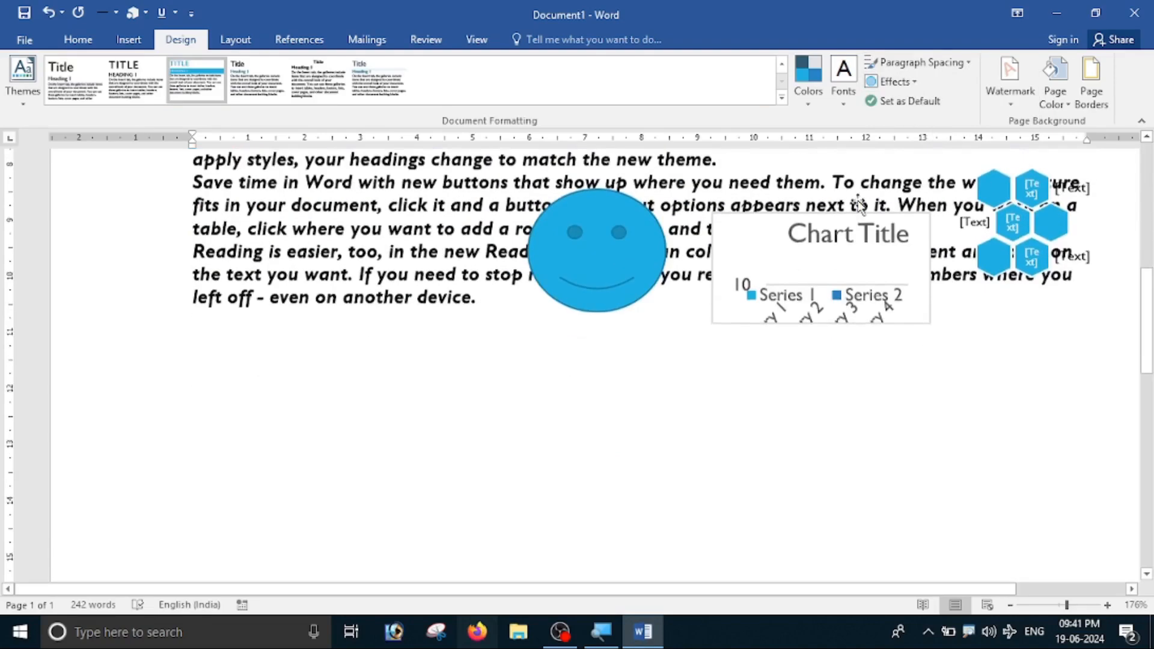
pyautogui.moveTo(588, 255)
pyautogui.mouseDown()
pyautogui.moveTo(477, 448)
pyautogui.moveTo(457, 421)
pyautogui.mouseUp()
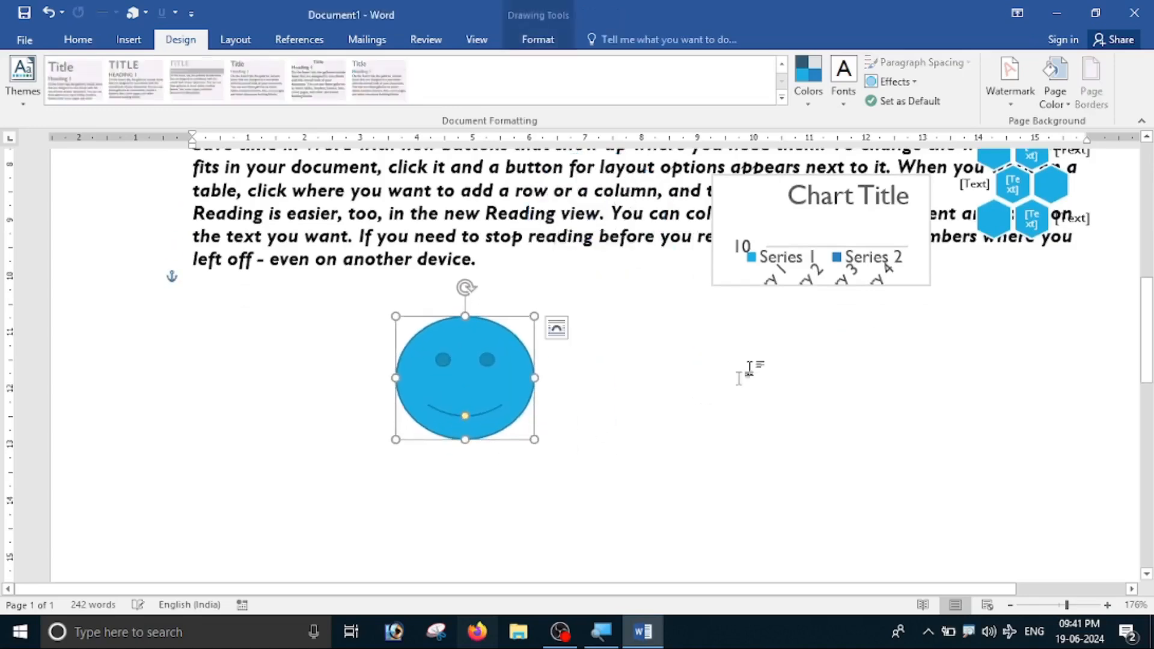
pyautogui.moveTo(757, 288); pyautogui.dragTo(678, 420)
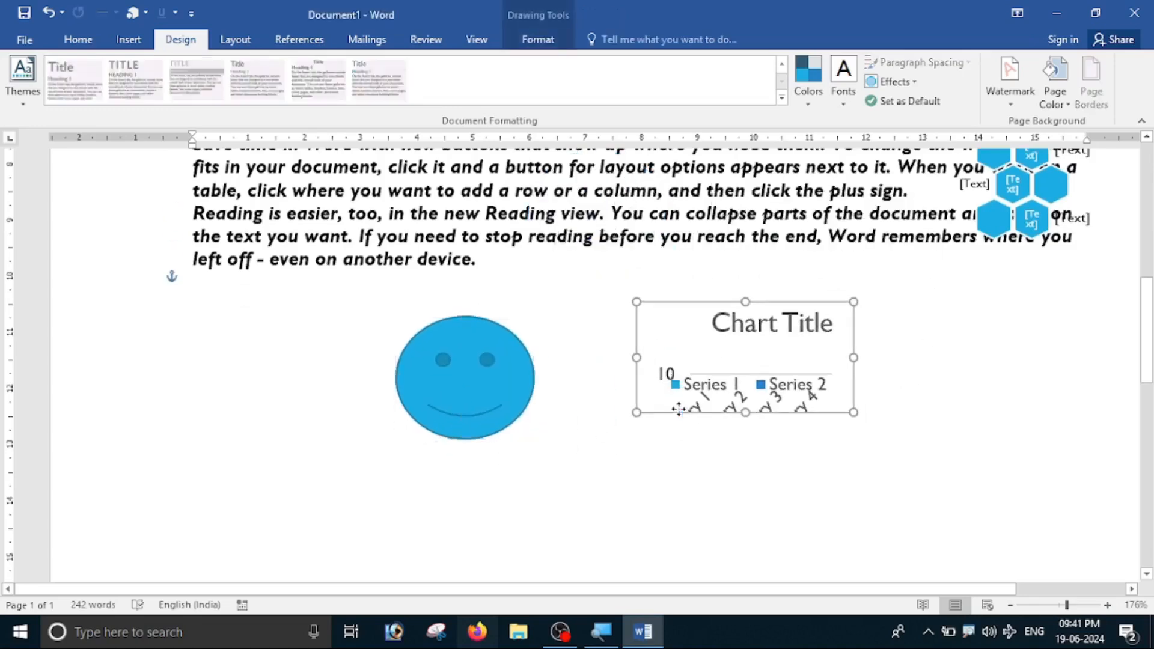
pyautogui.click(1053, 228)
pyautogui.moveTo(1058, 243); pyautogui.dragTo(1013, 436)
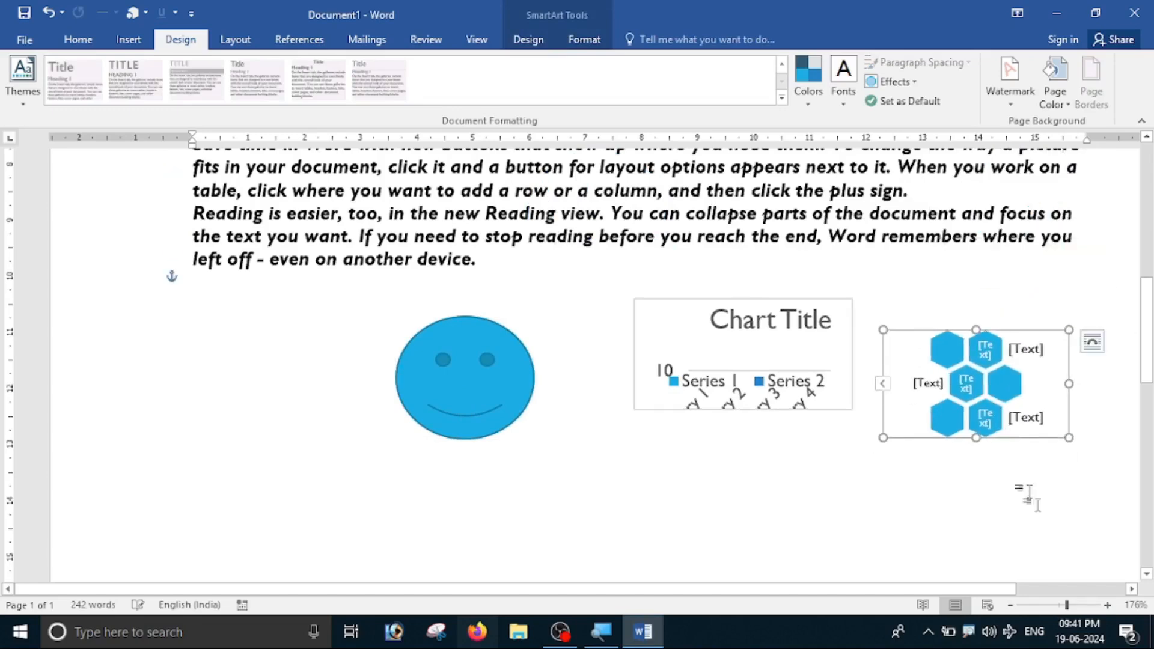
pyautogui.click(484, 515)
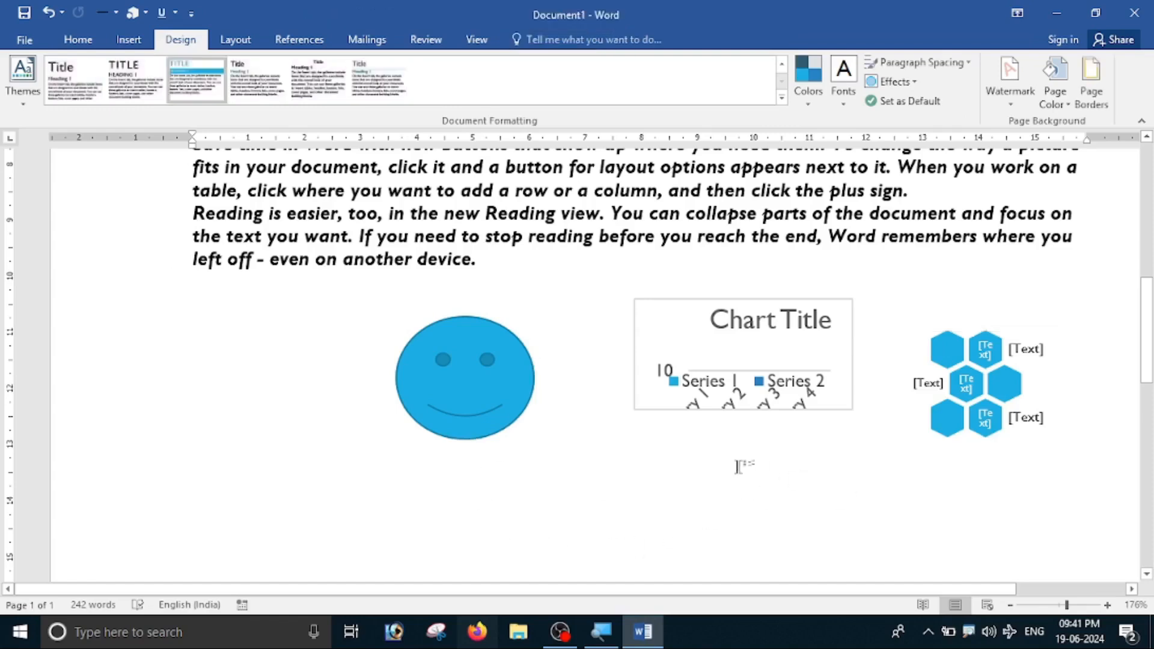
# Move the hexagon SmartArt to the left of the smiley face, clear of the area covered by the theme effects gallery
pyautogui.click(915, 83)
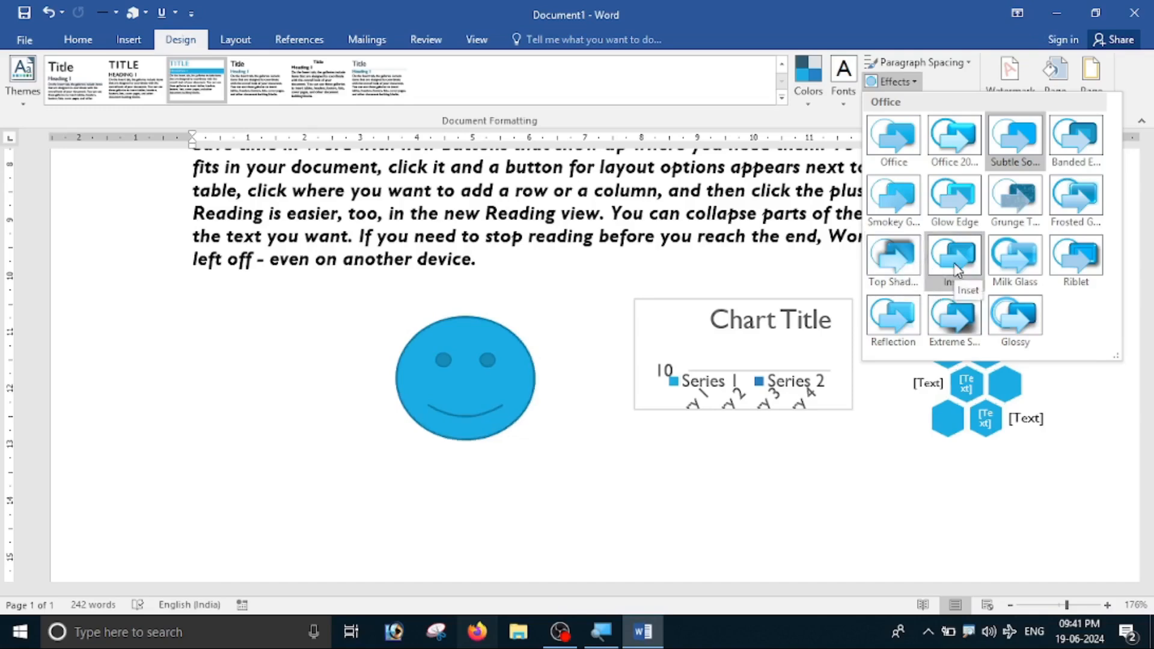
pyautogui.click(1039, 441)
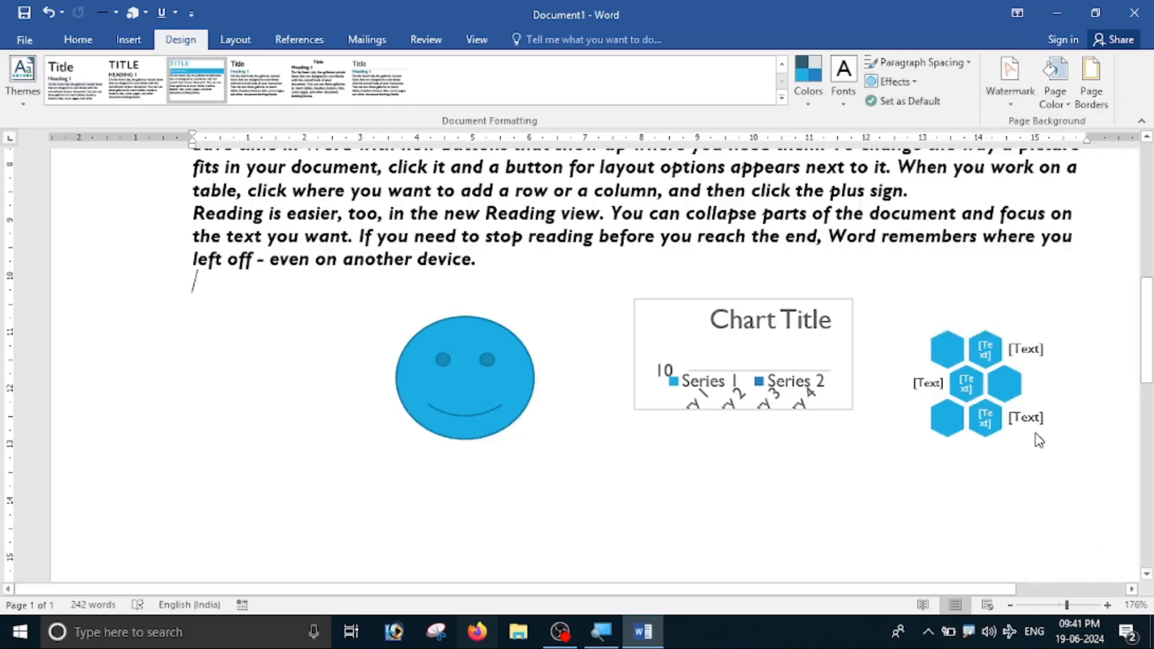
pyautogui.click(1026, 417)
pyautogui.moveTo(989, 436); pyautogui.dragTo(144, 481)
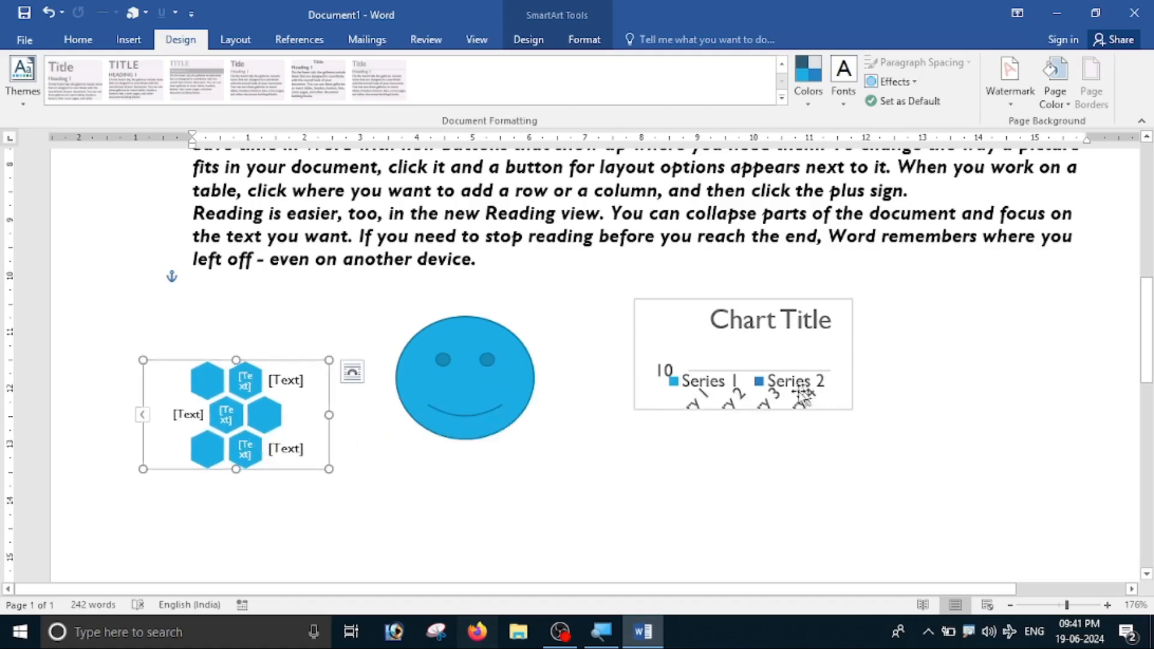
# Apply the Glossy theme effects to the graphics, switch them to Inset, and deselect the SmartArt
pyautogui.click(891, 81)
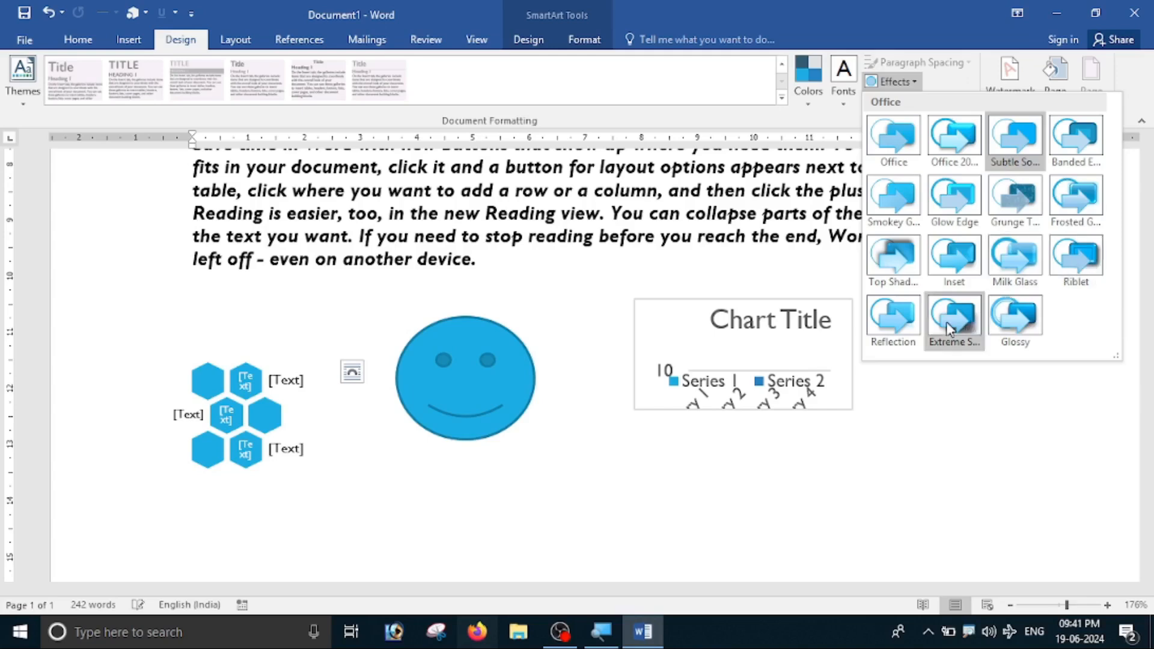
pyautogui.click(1007, 331)
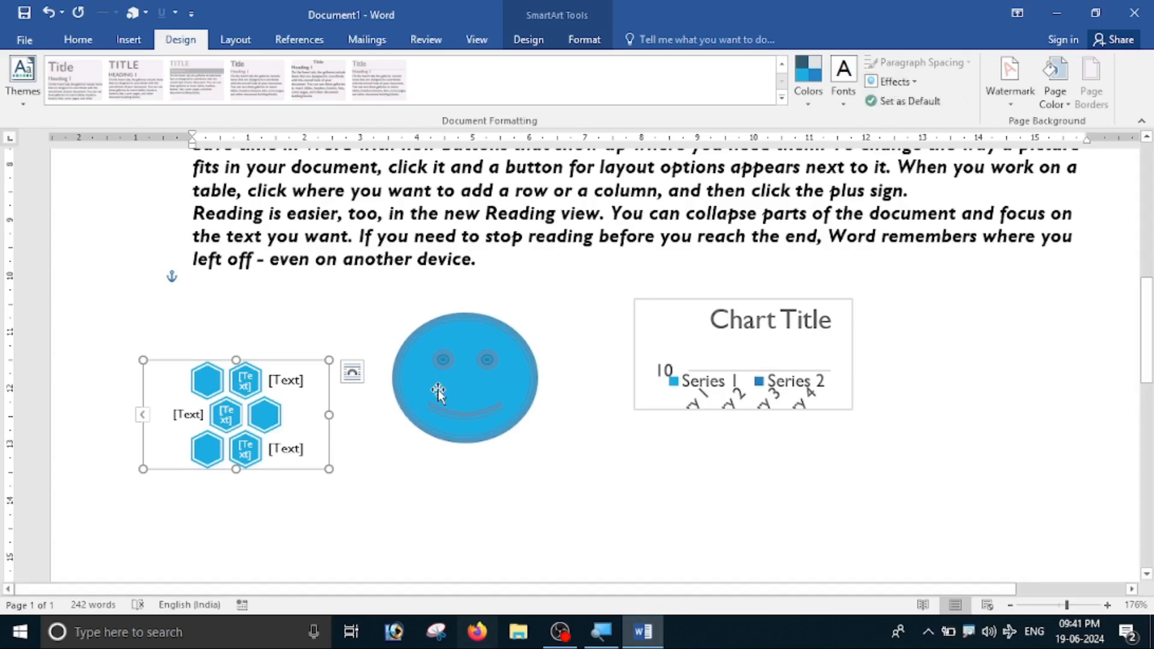
pyautogui.click(891, 81)
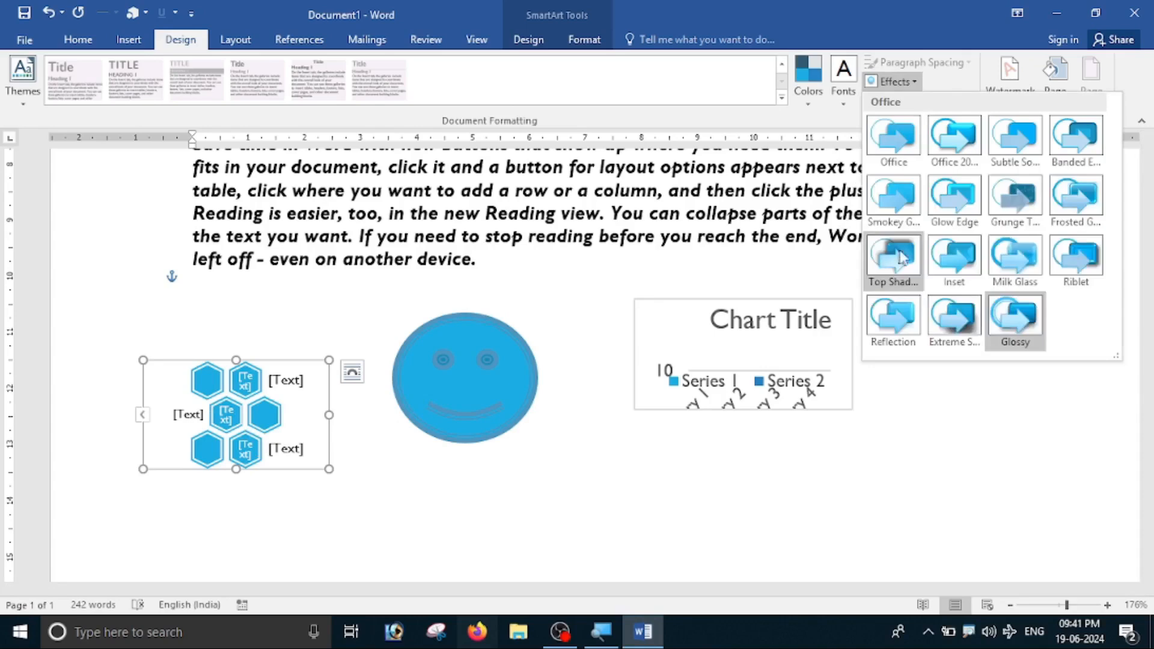
pyautogui.click(954, 252)
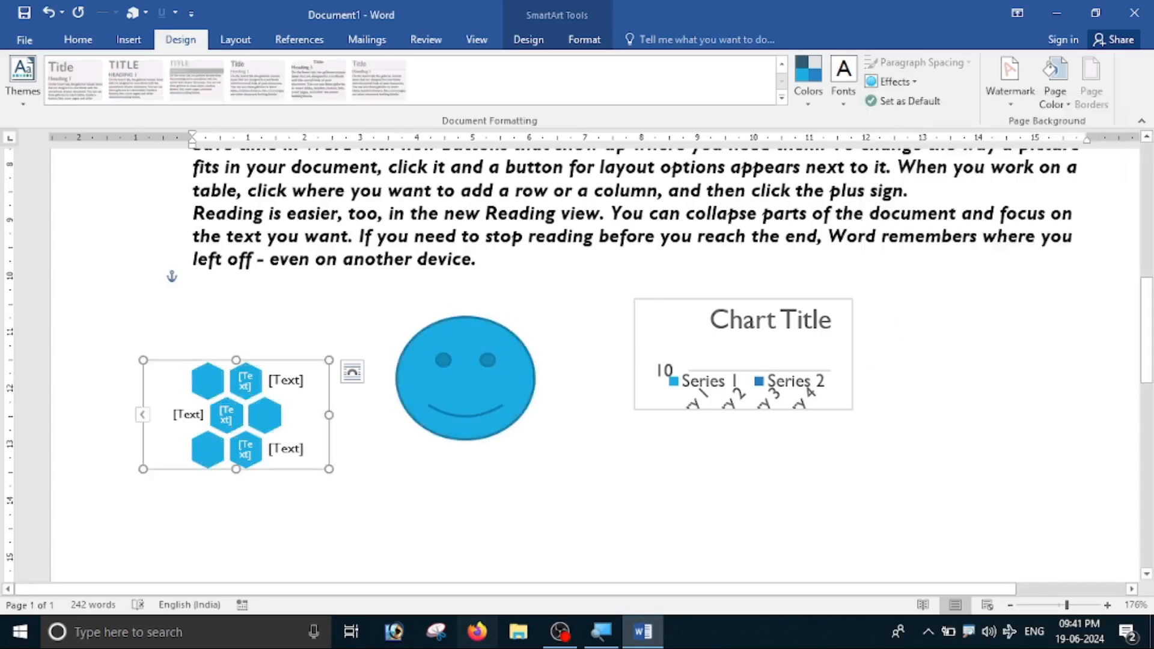
pyautogui.click(581, 470)
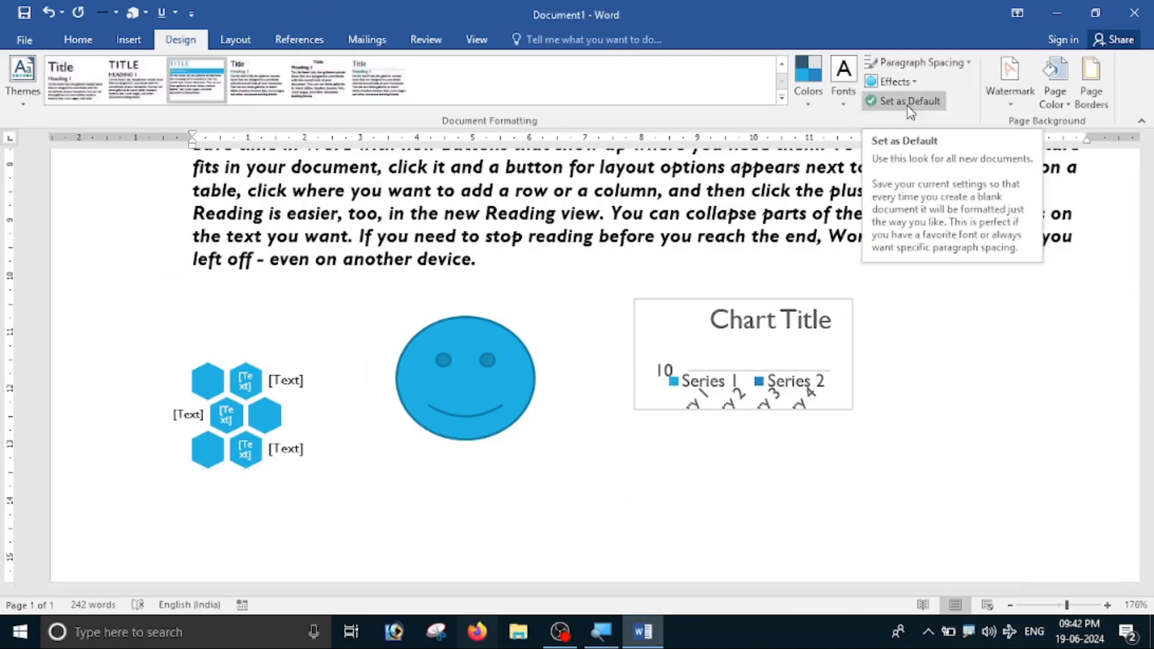
pyautogui.scroll(5, 589, 424)
pyautogui.scroll(4, 595, 420)
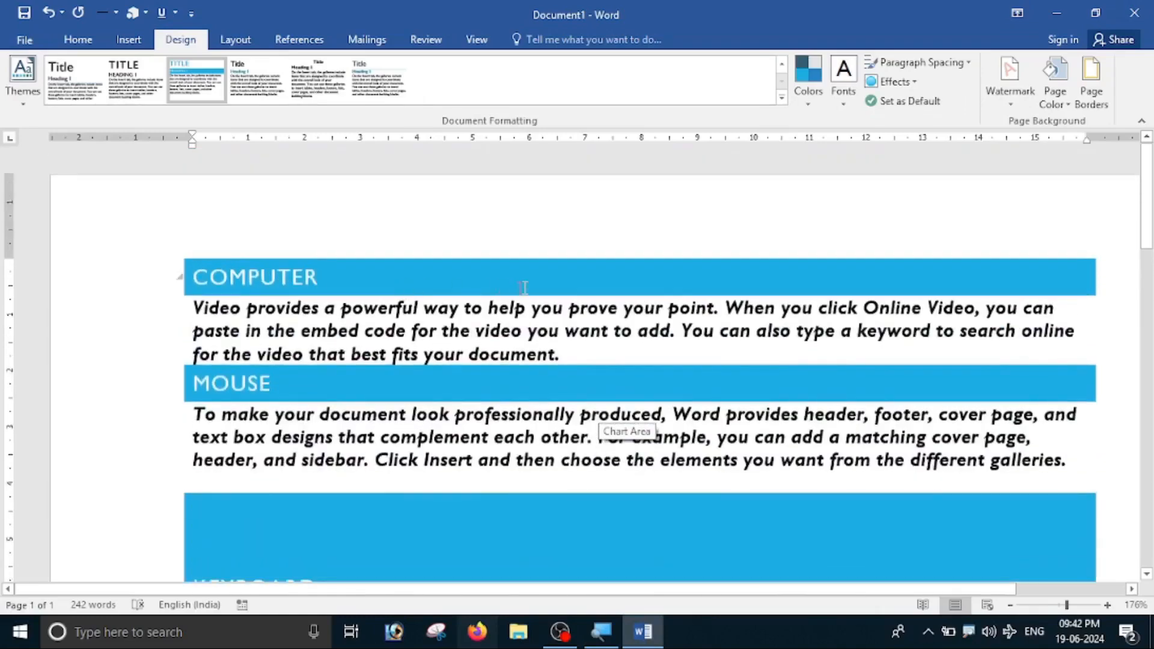
pyautogui.scroll(-5, 779, 393)
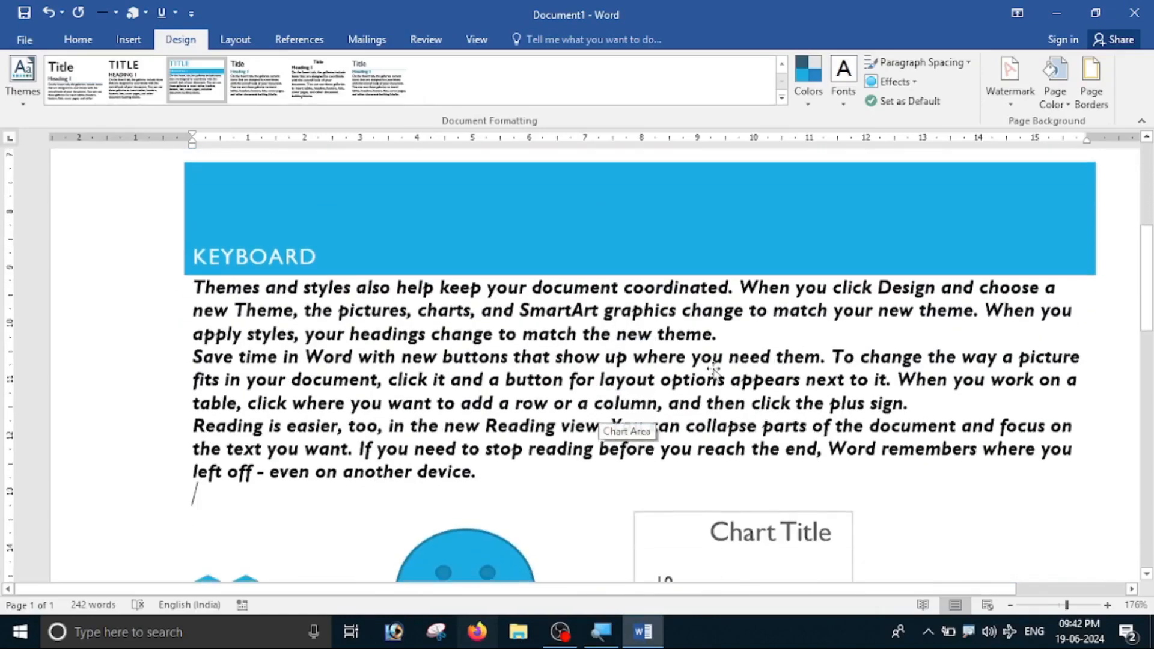
pyautogui.scroll(-3, 714, 370)
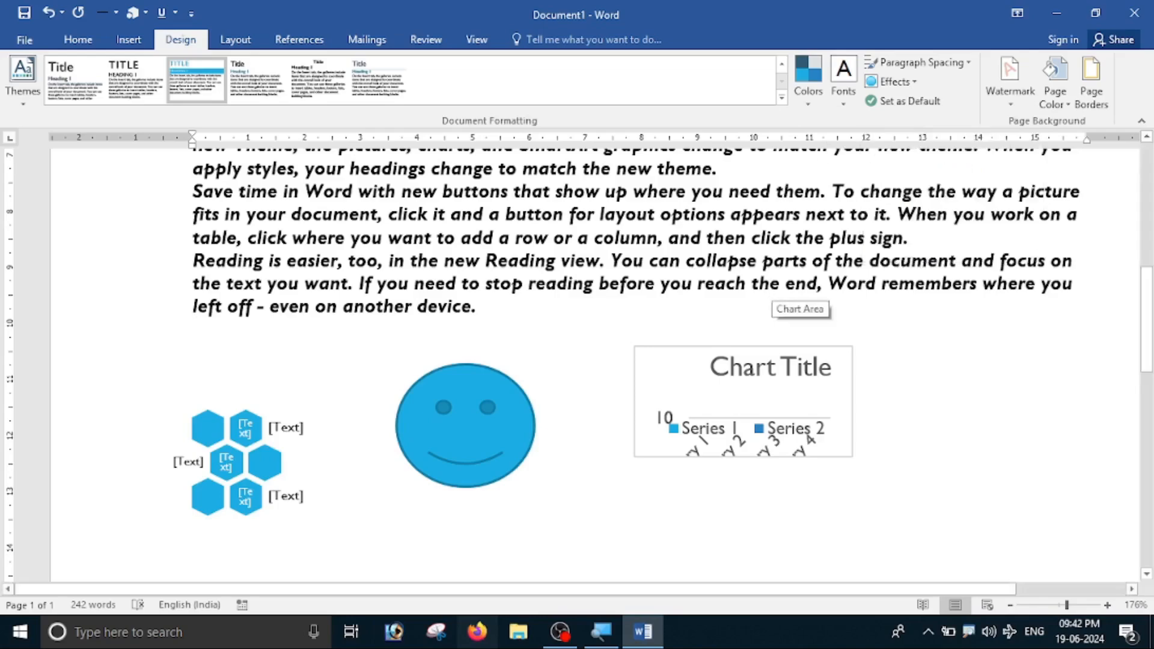
pyautogui.scroll(5, 656, 329)
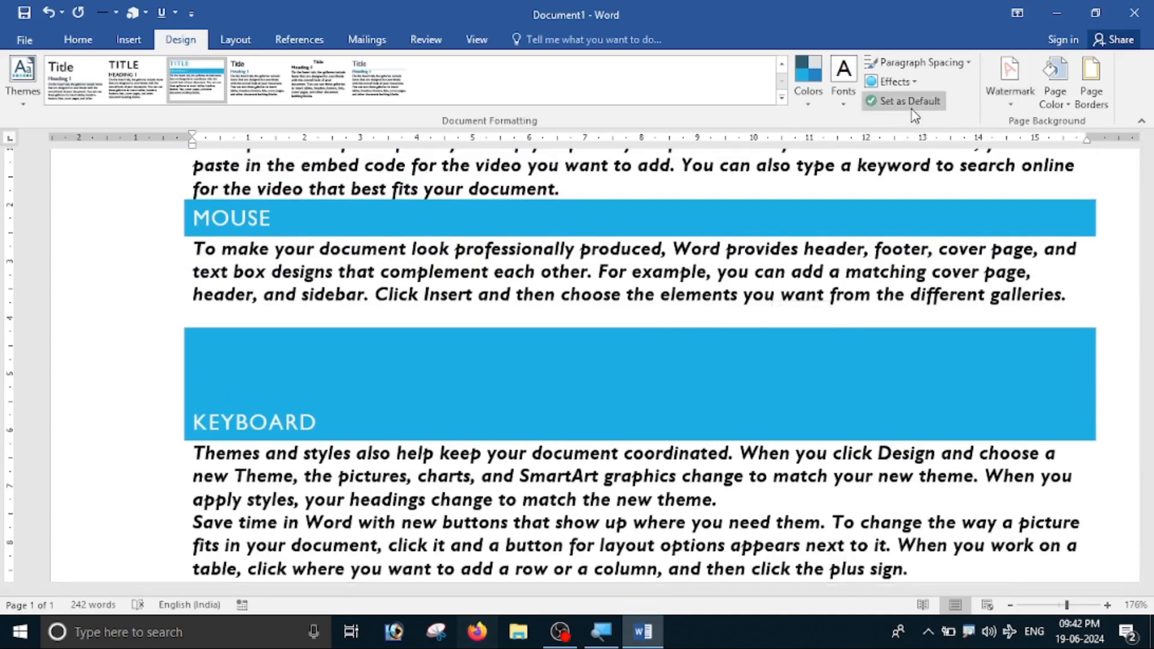
pyautogui.scroll(3, 806, 301)
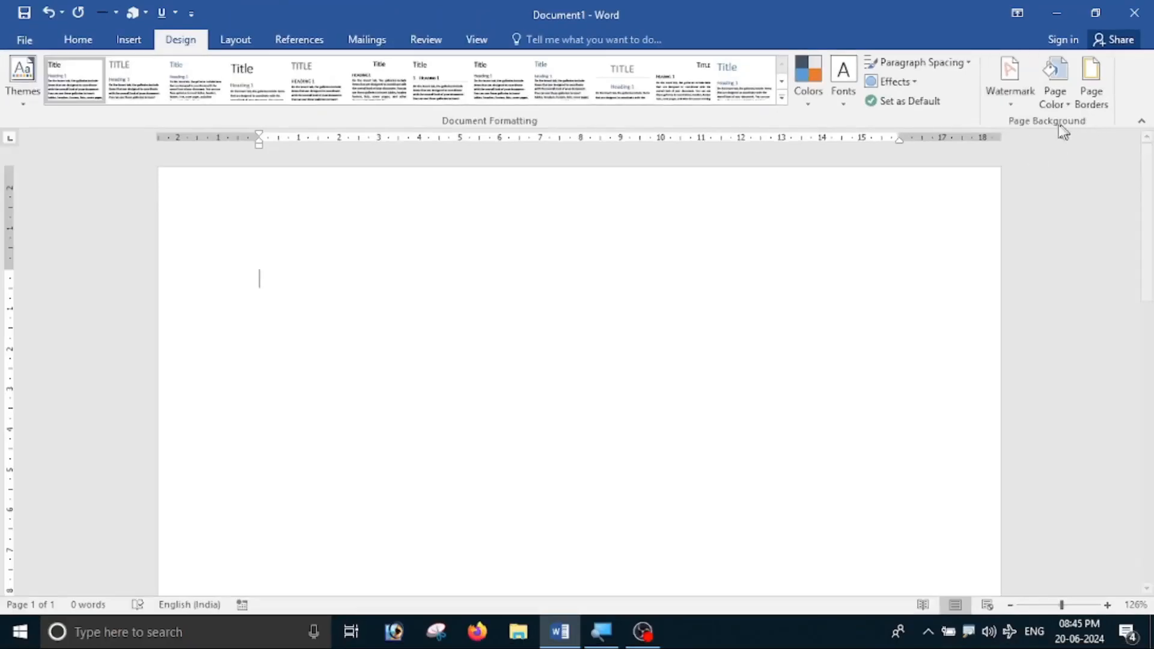
# Insert the DO NOT COPY 1 watermark at the current position of the blank document and bring the whole watermark into view
pyautogui.click(986, 103)
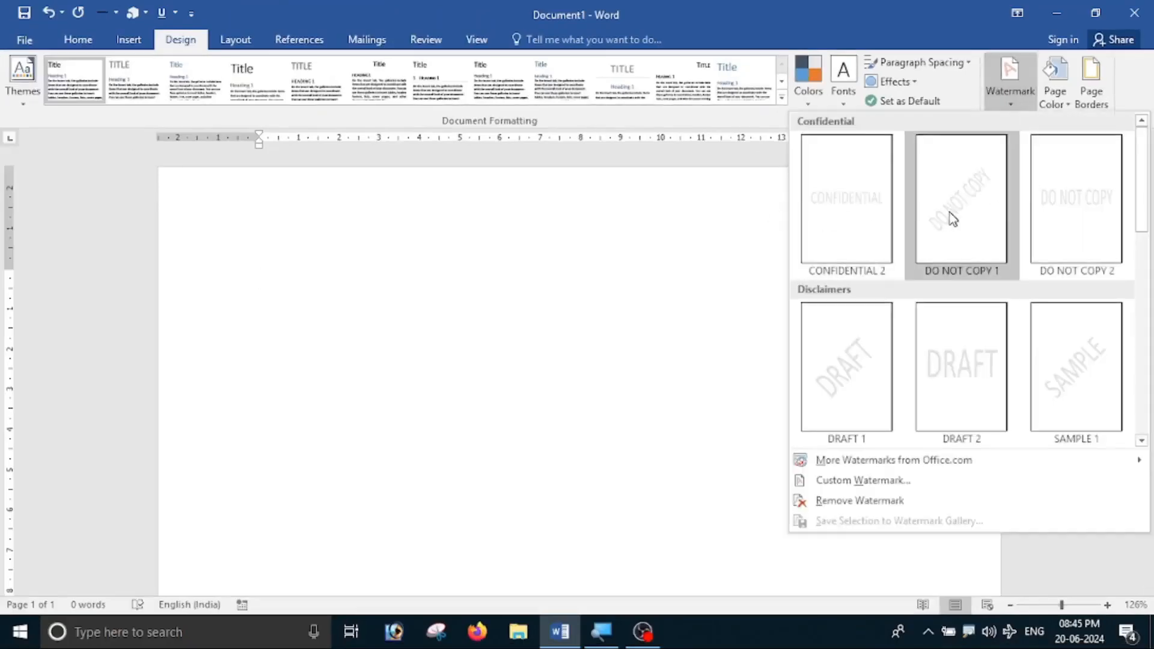
pyautogui.scroll(-5, 1074, 263)
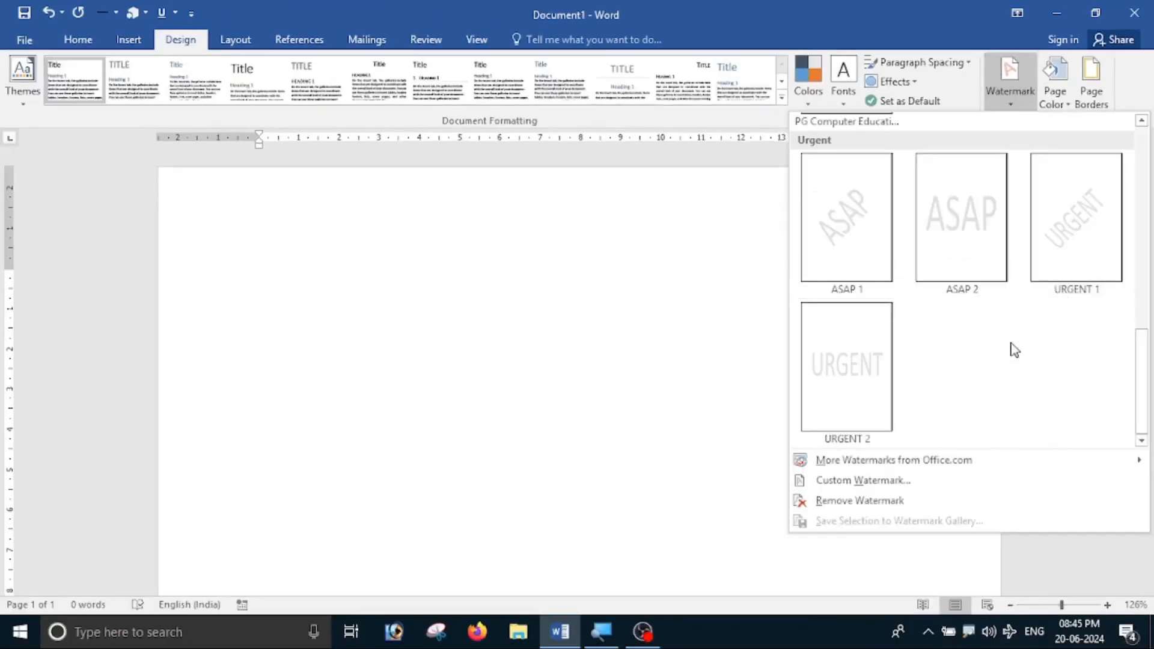
pyautogui.scroll(5, 1012, 350)
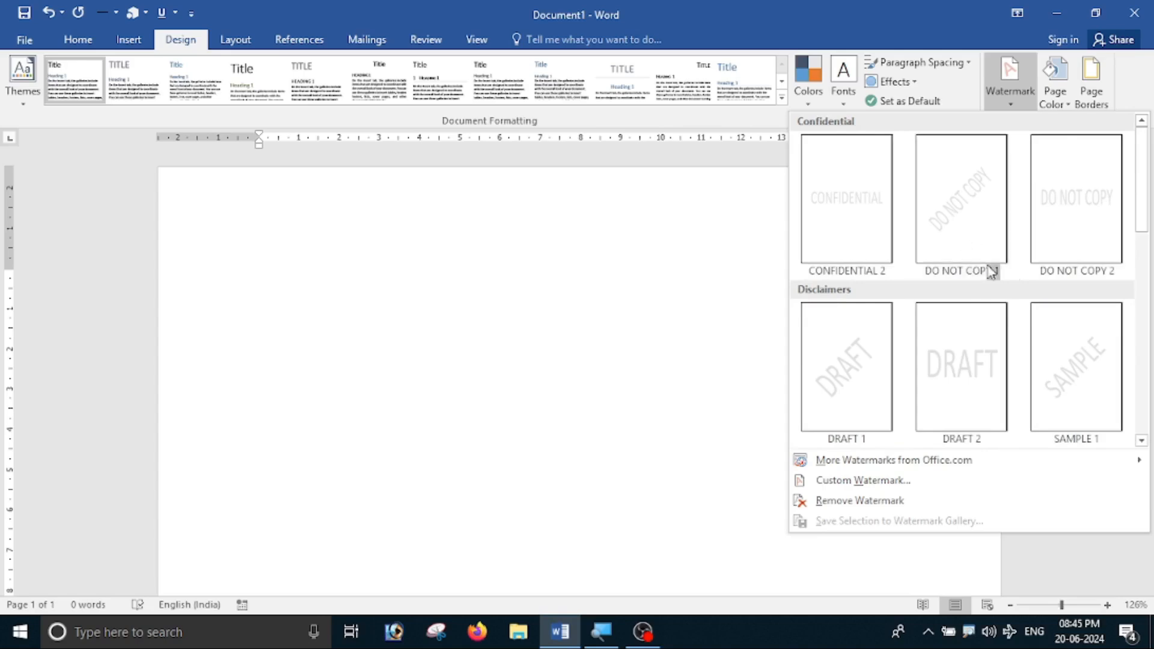
pyautogui.rightClick(957, 196)
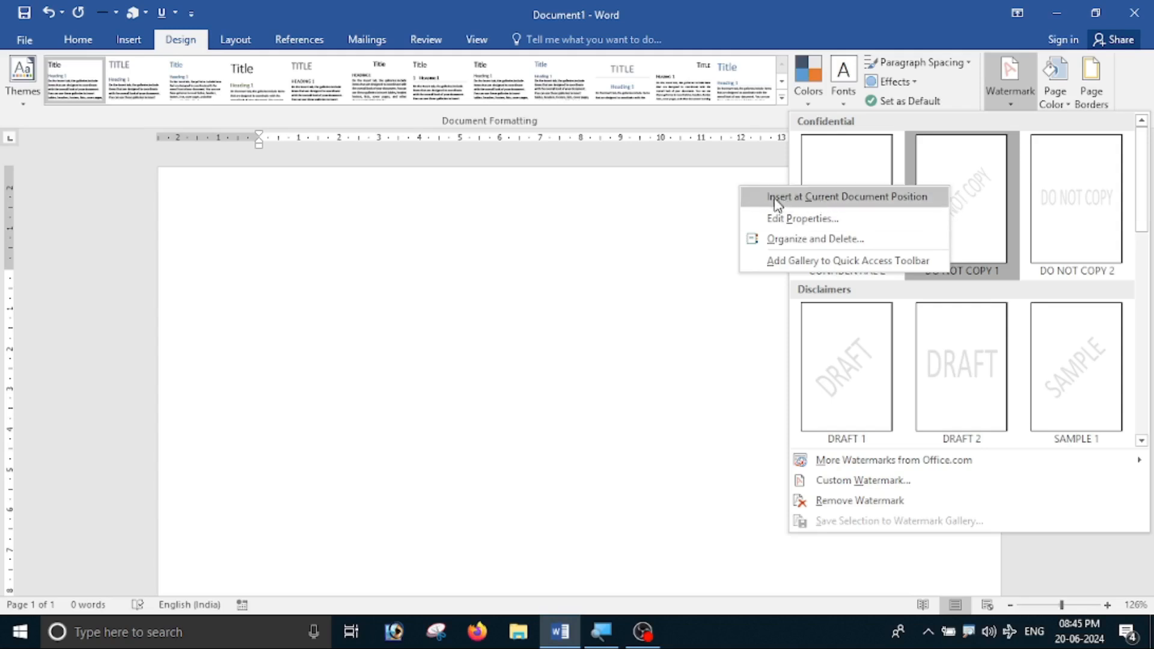
pyautogui.click(907, 211)
pyautogui.scroll(-5, 782, 253)
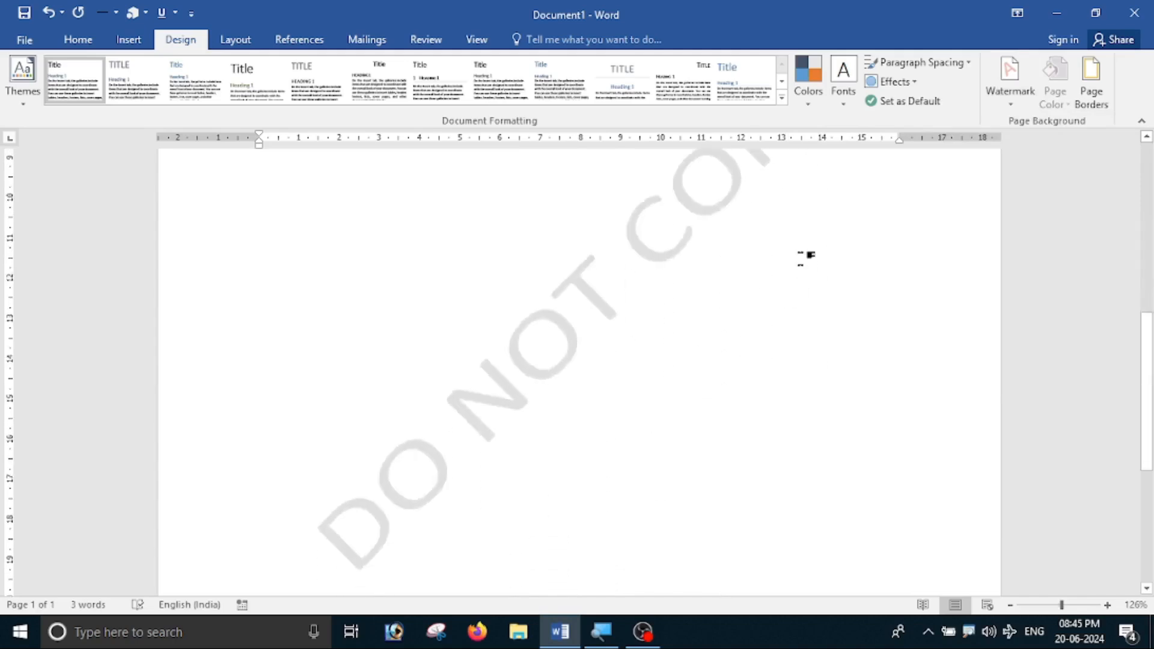
pyautogui.scroll(-3, 610, 369)
pyautogui.scroll(5, 610, 369)
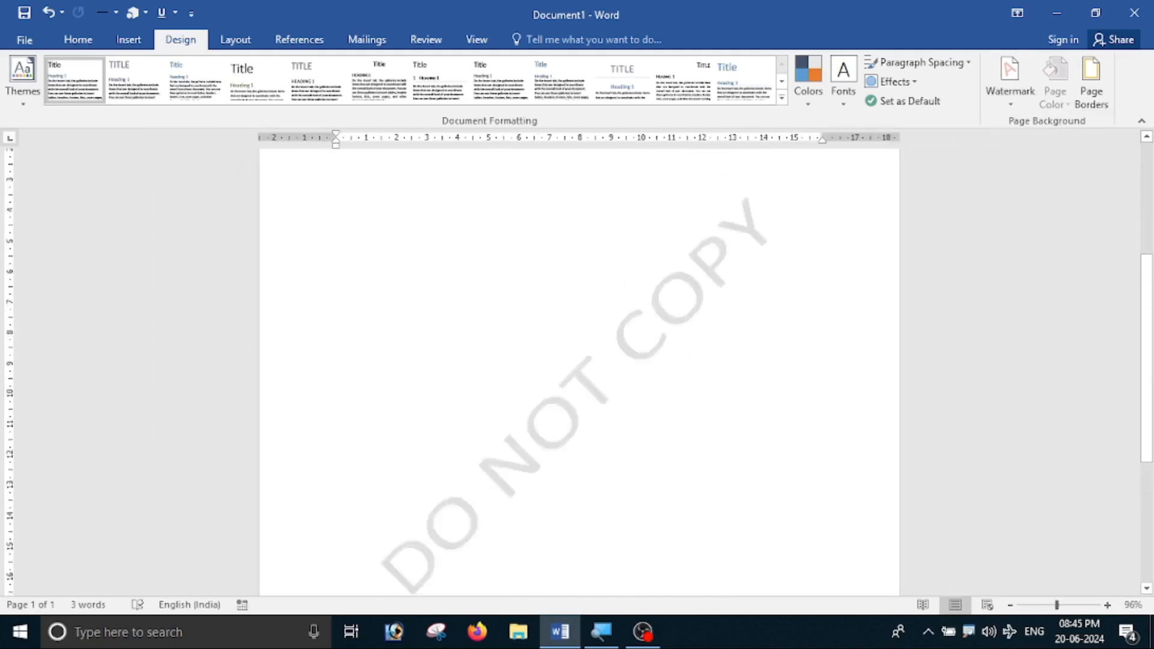
pyautogui.scroll(-3, 579, 369)
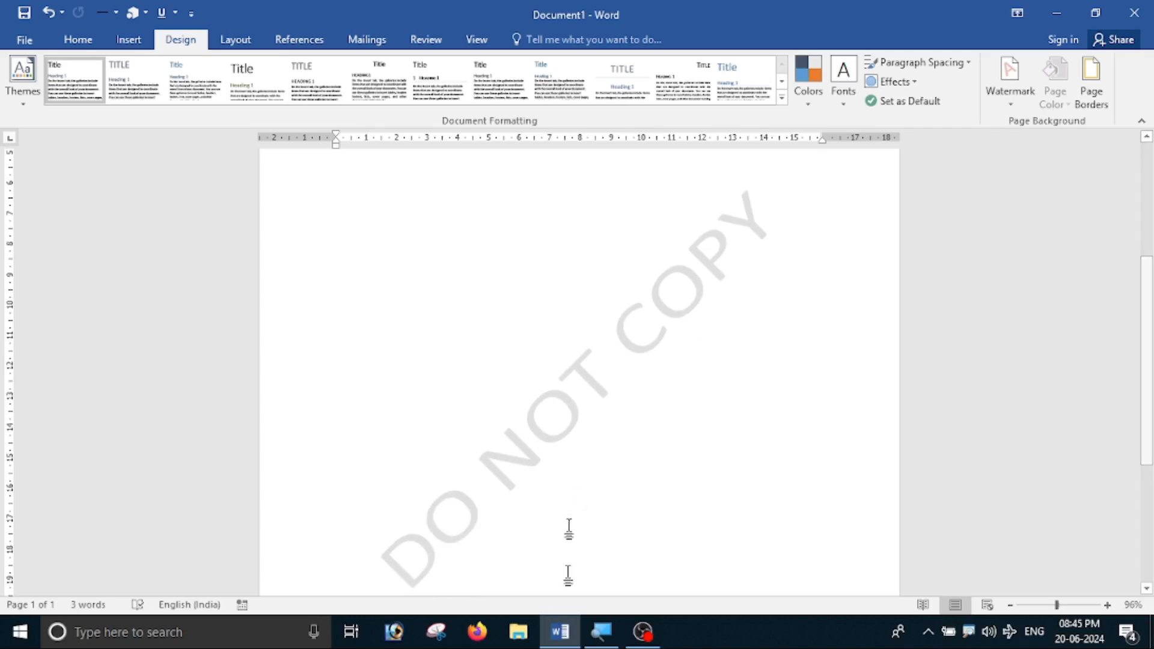
# Replace the watermark's wording on the page with "PG Computer Education" and leave its text box
pyautogui.click(581, 386)
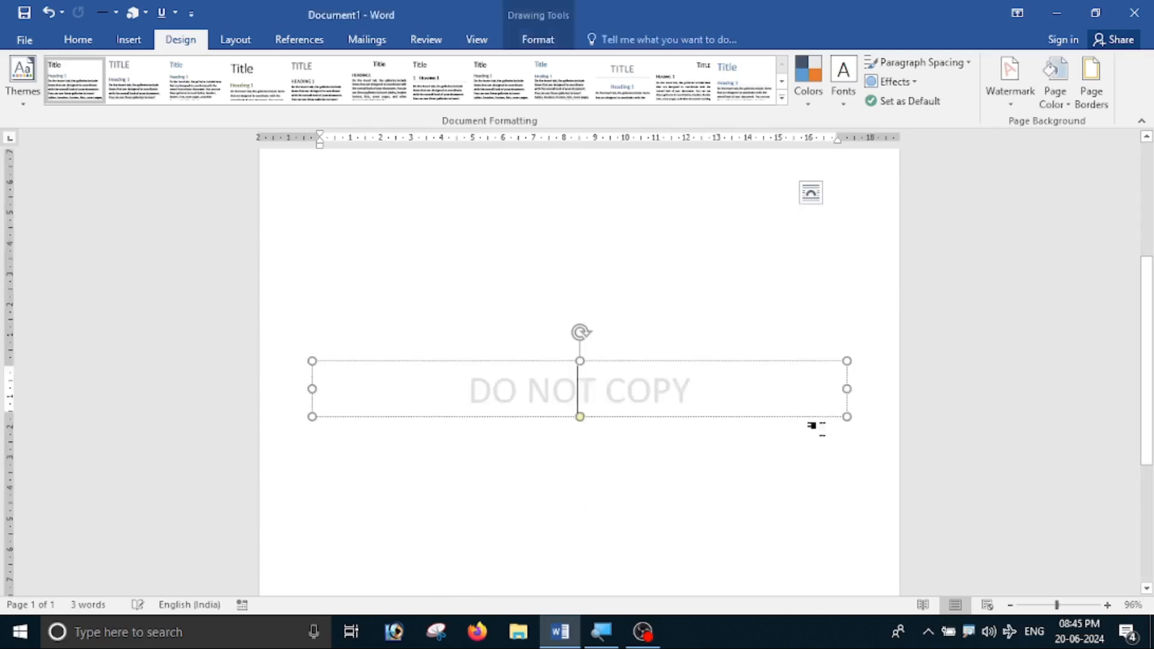
pyautogui.click(679, 394)
pyautogui.press('BackSpace')
pyautogui.press('BackSpace')
pyautogui.press('BackSpace')
pyautogui.press('BackSpace')
pyautogui.press('BackSpace')
pyautogui.press('BackSpace')
pyautogui.press('BackSpace')
pyautogui.press('BackSpace')
pyautogui.press('BackSpace')
pyautogui.press('BackSpace')
pyautogui.press('BackSpace')
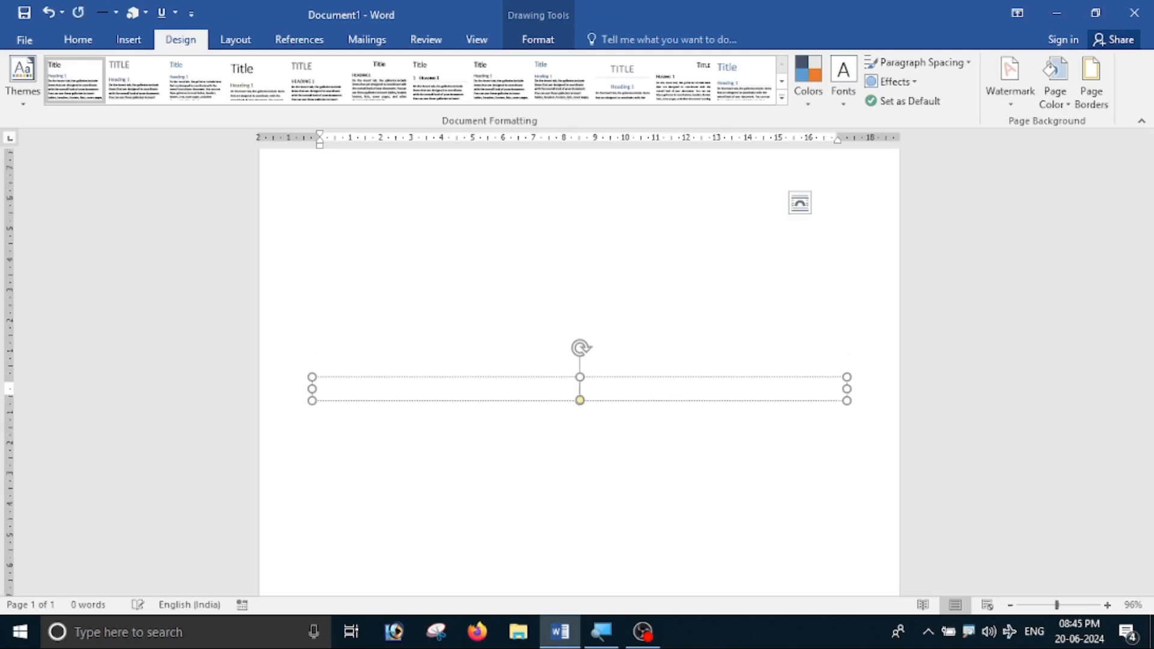
pyautogui.write('PG')
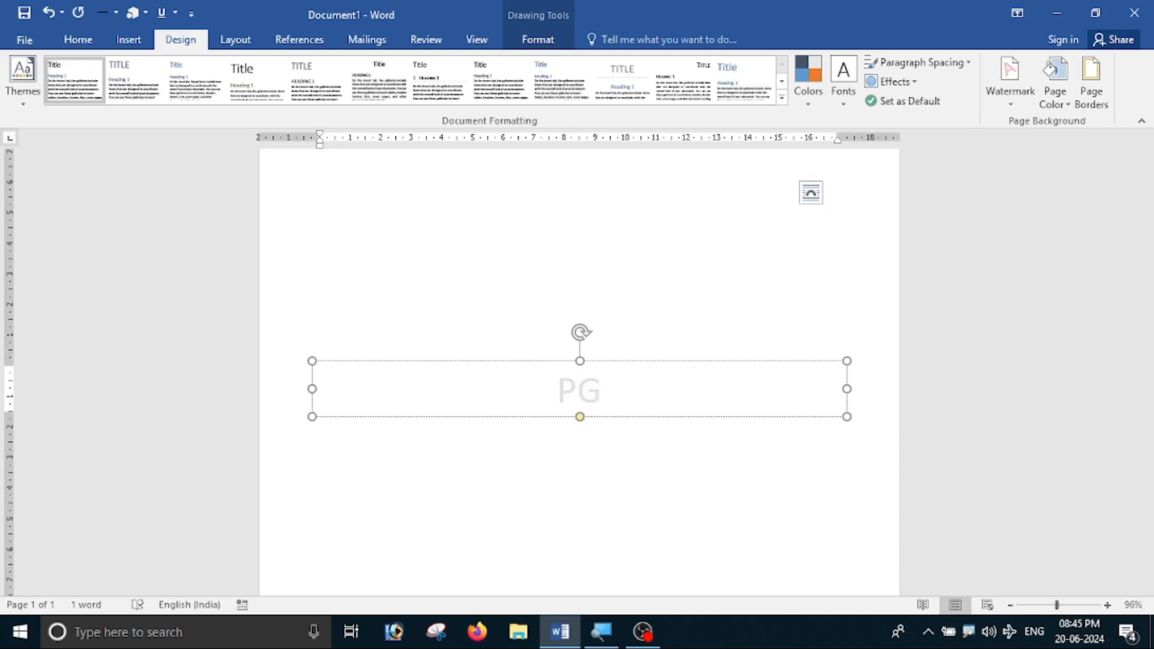
pyautogui.write(' Compute')
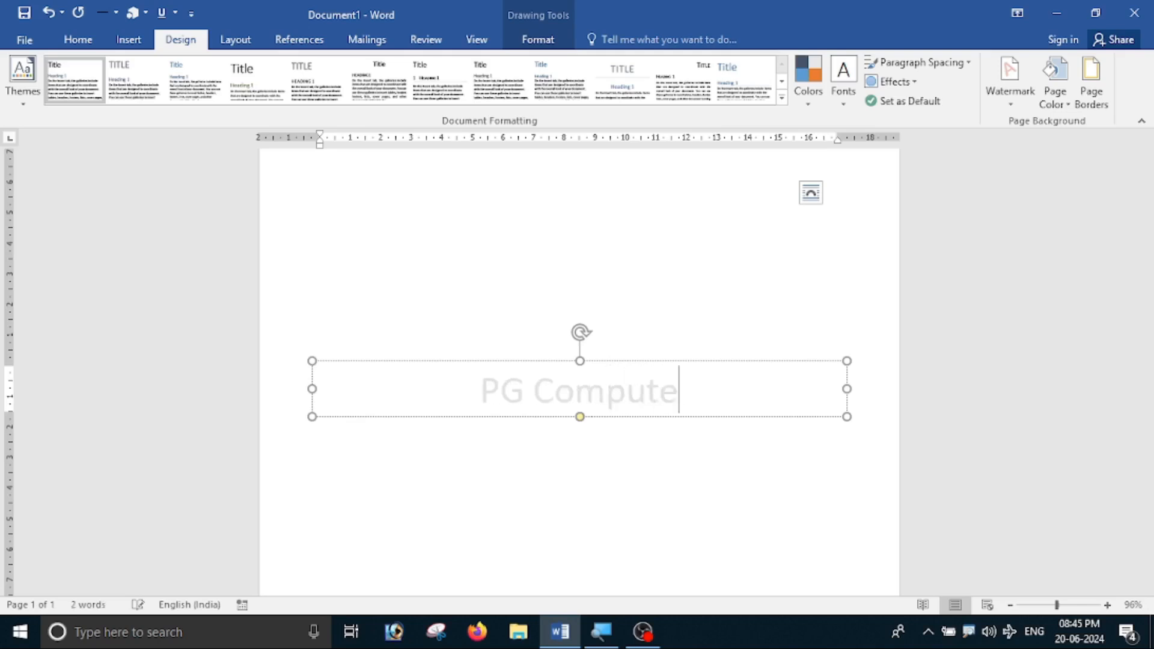
pyautogui.write('r Education')
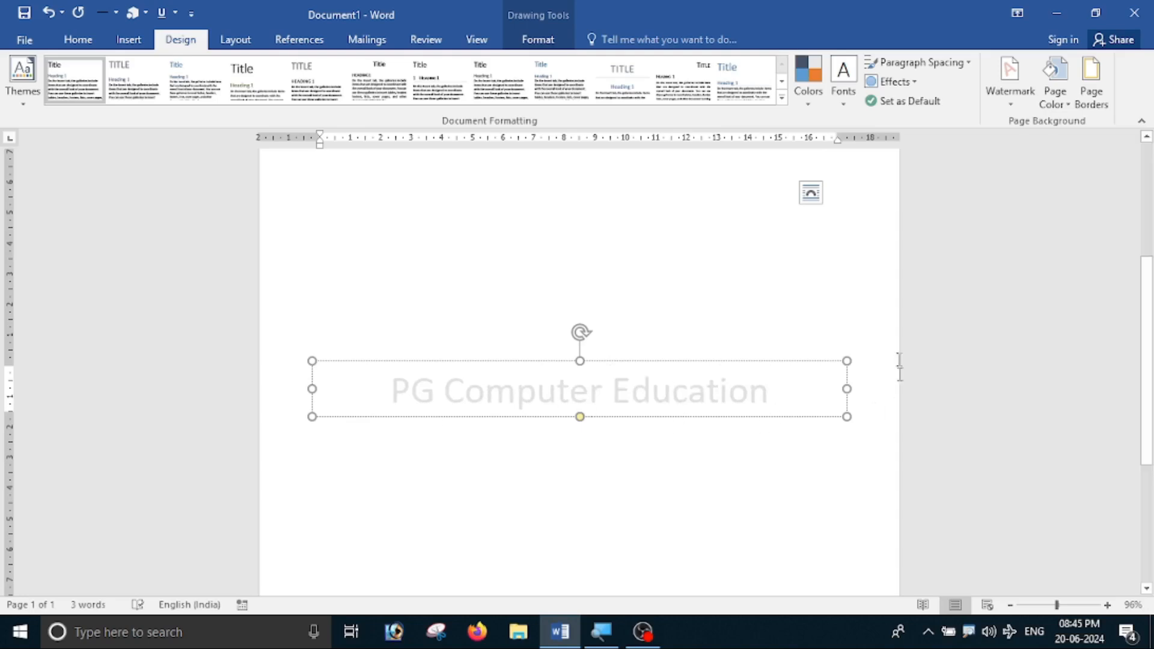
pyautogui.press('Escape')
# Generate sample paragraphs at the start of the page with the =rand() command
pyautogui.scroll(-5, 579, 367)
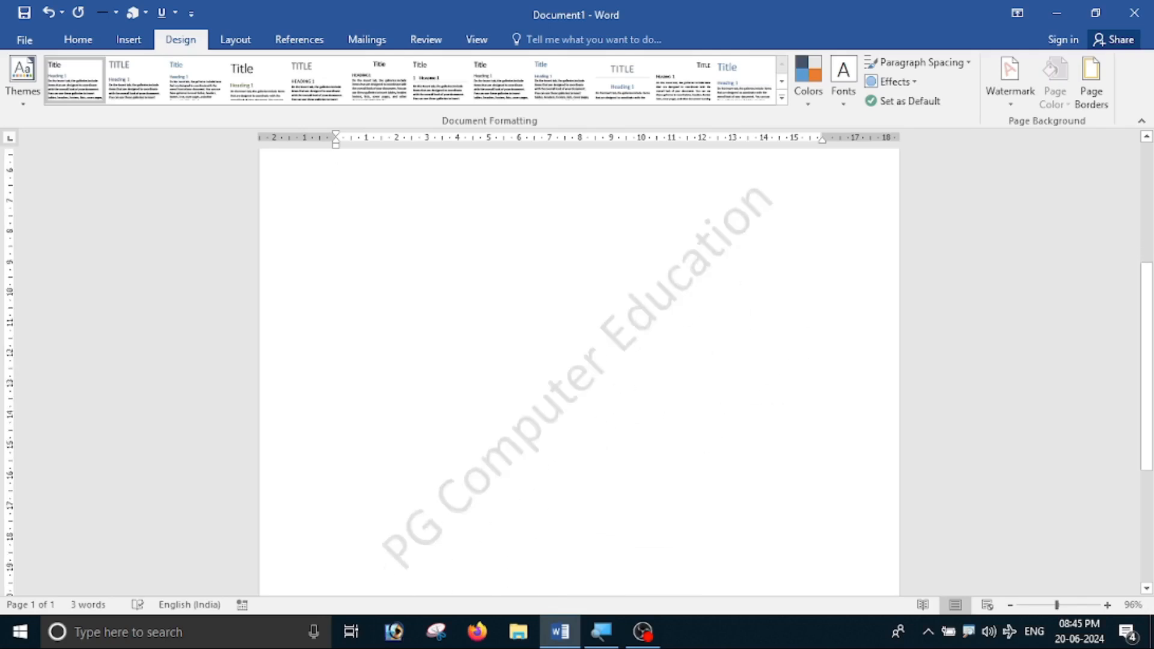
pyautogui.scroll(4, 734, 412)
pyautogui.scroll(2, 579, 367)
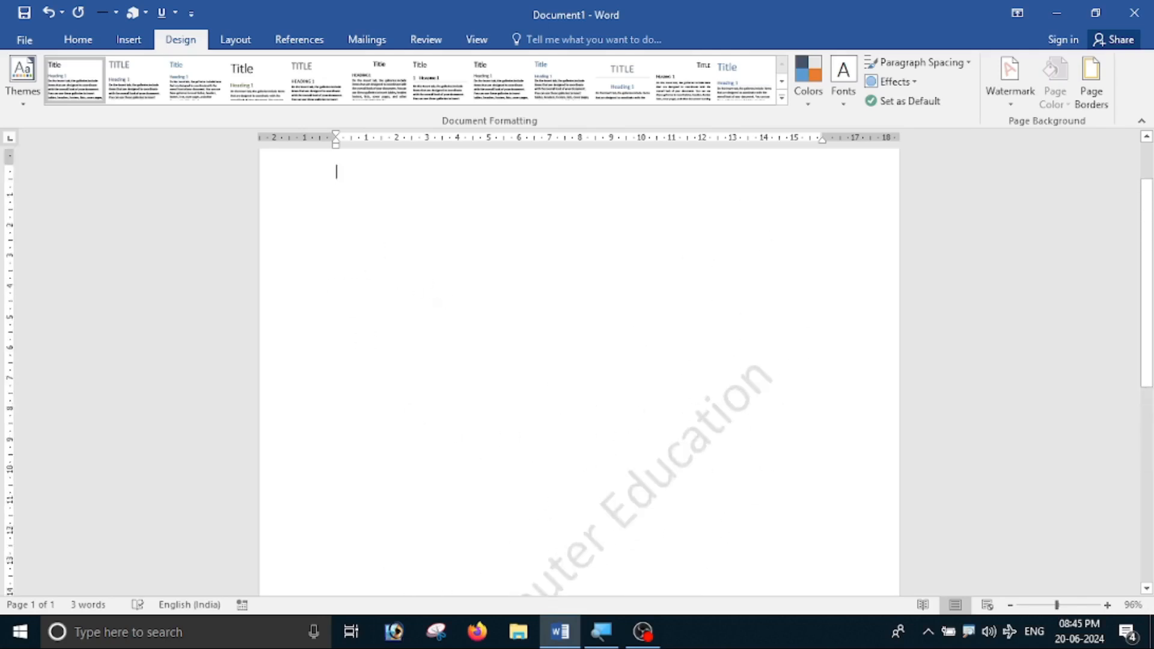
pyautogui.write('=')
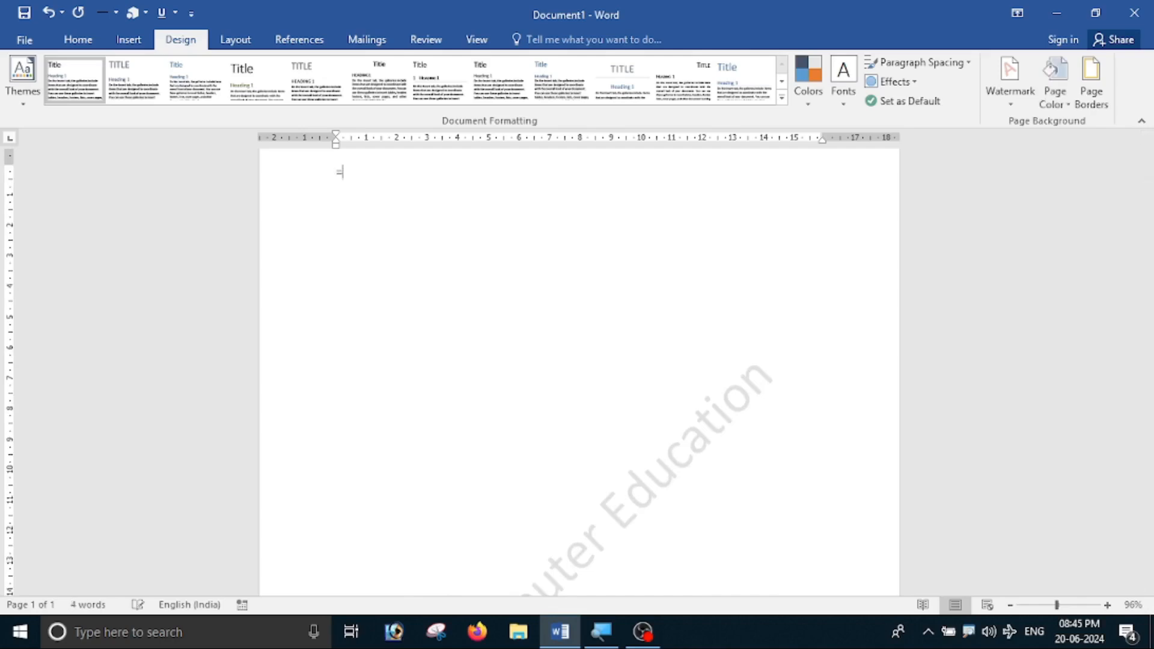
pyautogui.write('rand()')
pyautogui.press('Return')
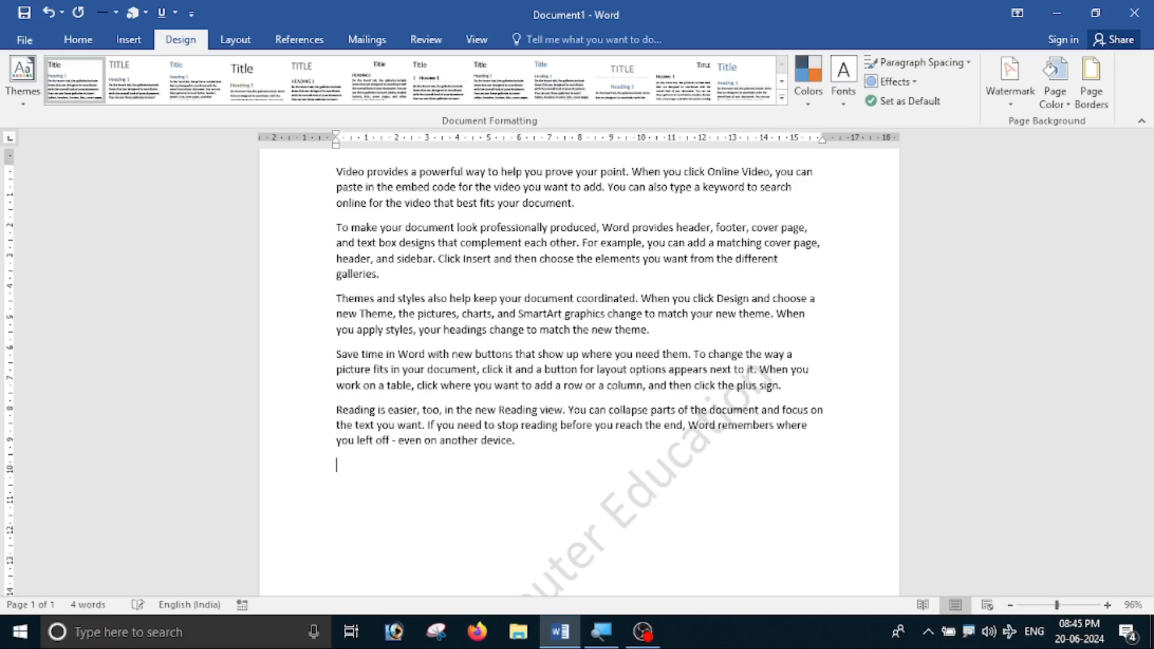
# Copy the text from "new Theme, the pictures" to the last paragraph and paste it repeatedly below until several pages are filled
pyautogui.scroll(-3, 698, 463)
pyautogui.scroll(4, 697, 463)
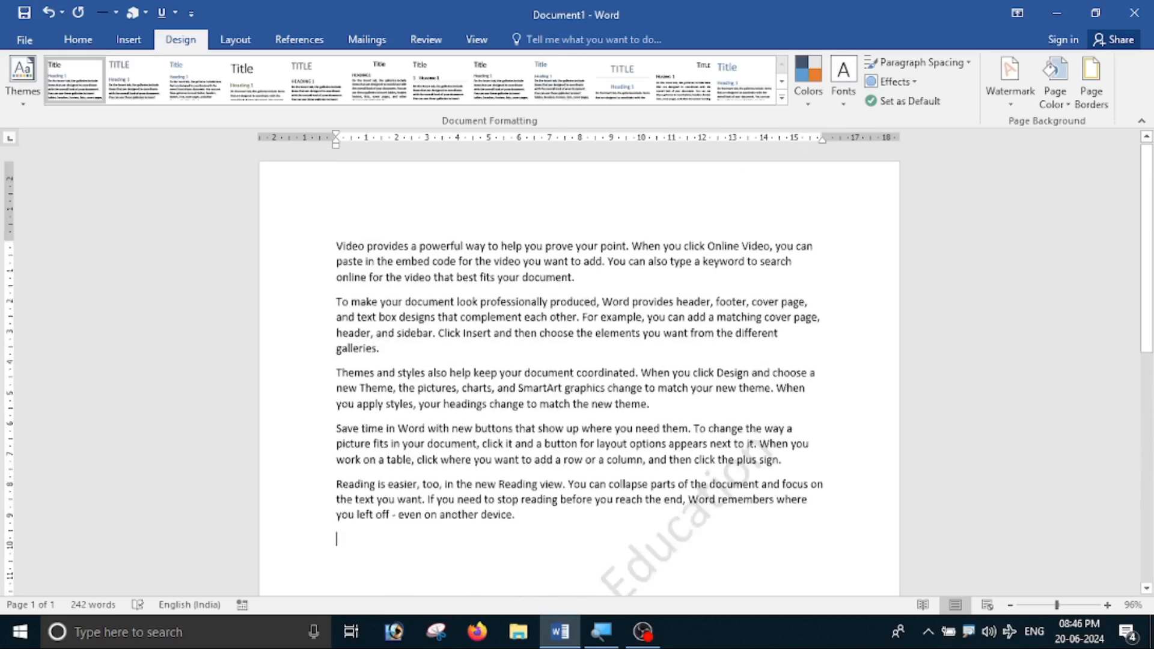
pyautogui.moveTo(335, 398); pyautogui.dragTo(683, 551)
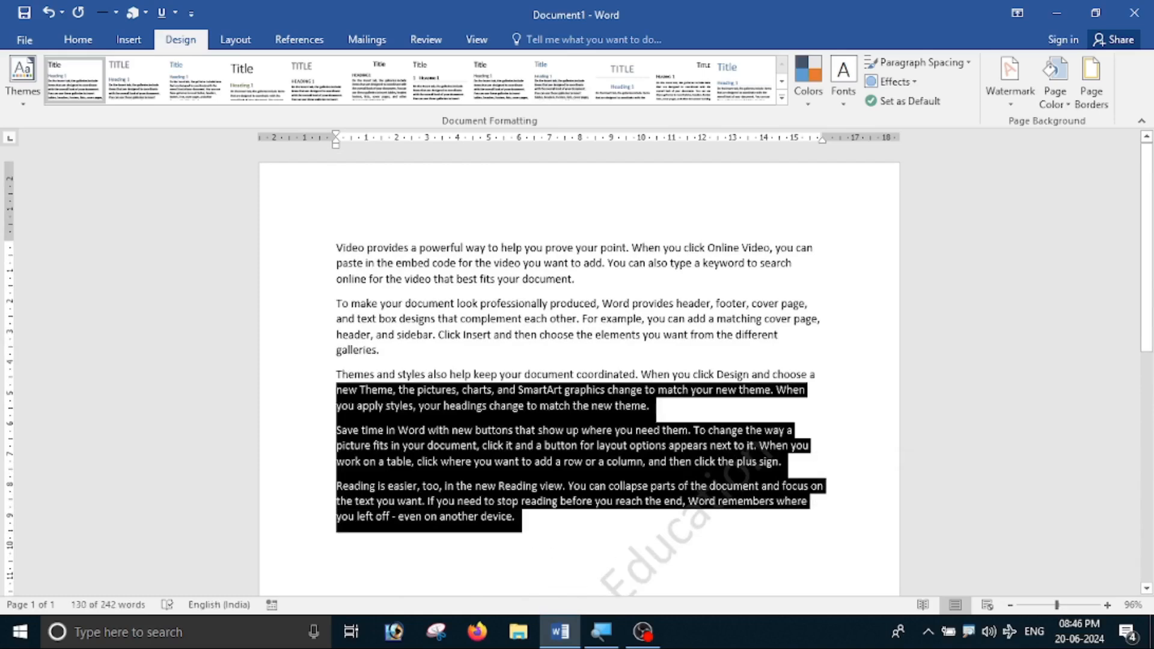
pyautogui.click(337, 541)
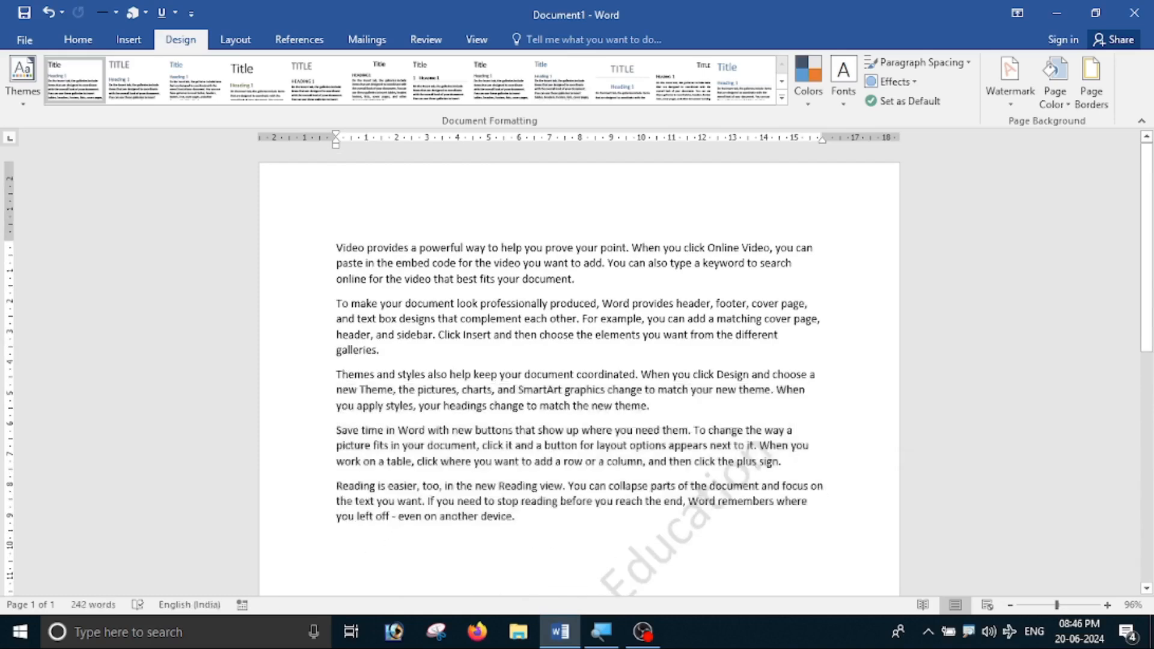
pyautogui.hotkey('ctrl', 'v')
pyautogui.hotkey('ctrl', 'v')
# Examine all pages of the document for the PG Computer Education watermark behind the text
pyautogui.scroll(1, 375, 562)
pyautogui.scroll(10, 580, 372)
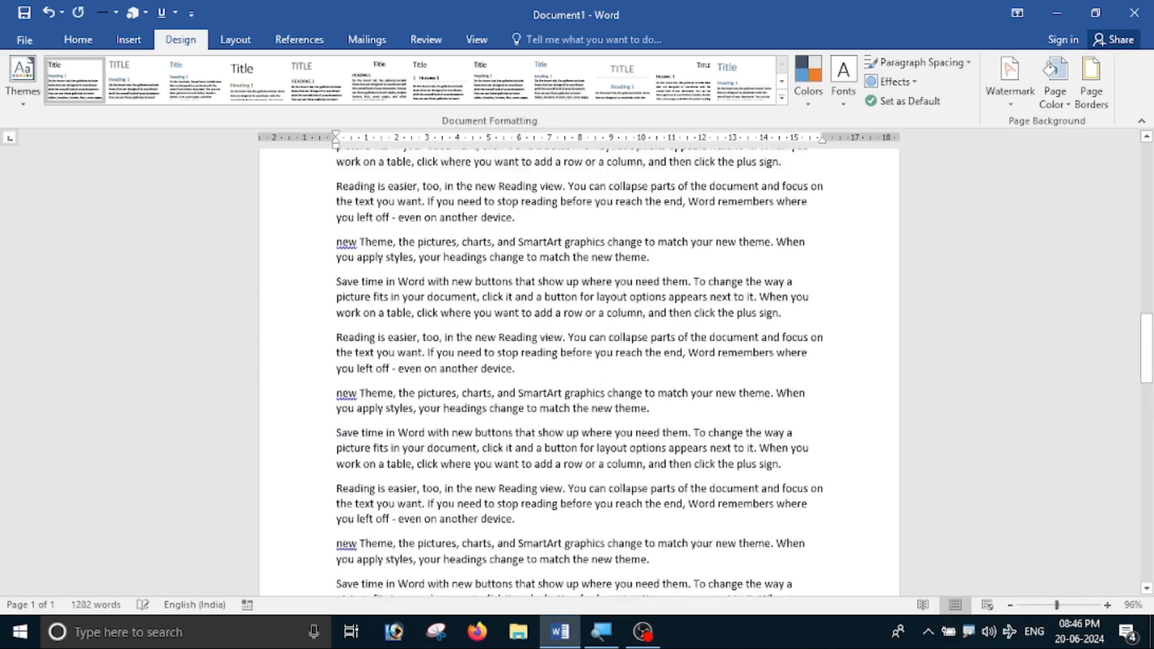
pyautogui.scroll(3, 580, 373)
pyautogui.scroll(-3, 579, 373)
pyautogui.scroll(1, 579, 372)
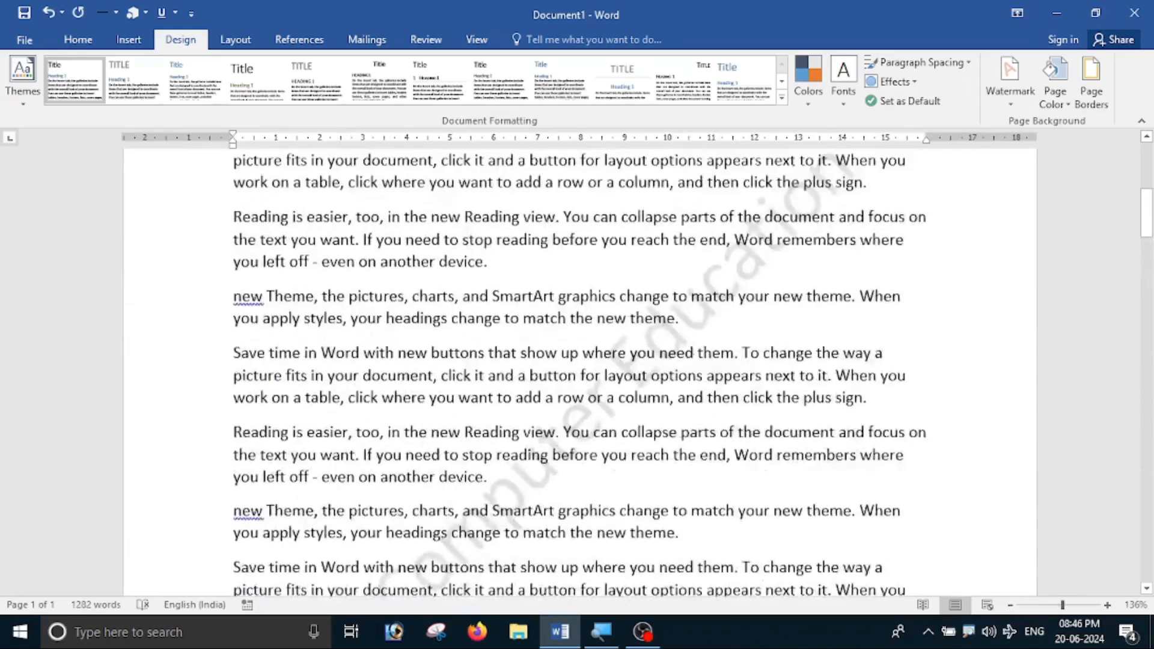
pyautogui.scroll(-4, 492, 390)
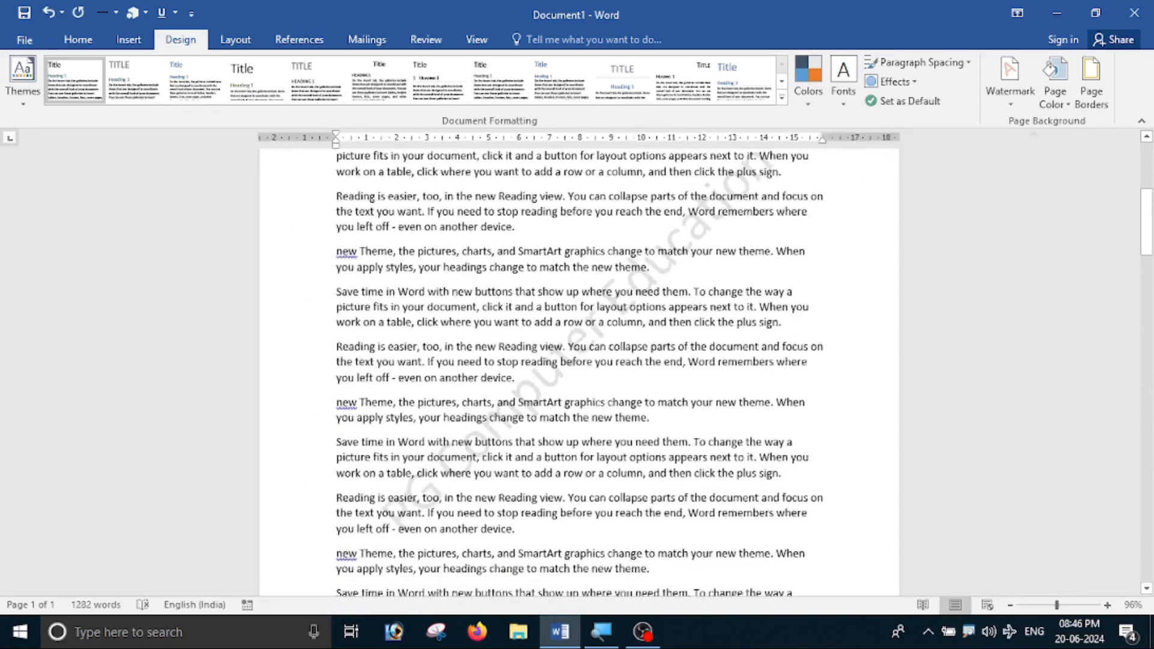
pyautogui.scroll(-12, 601, 423)
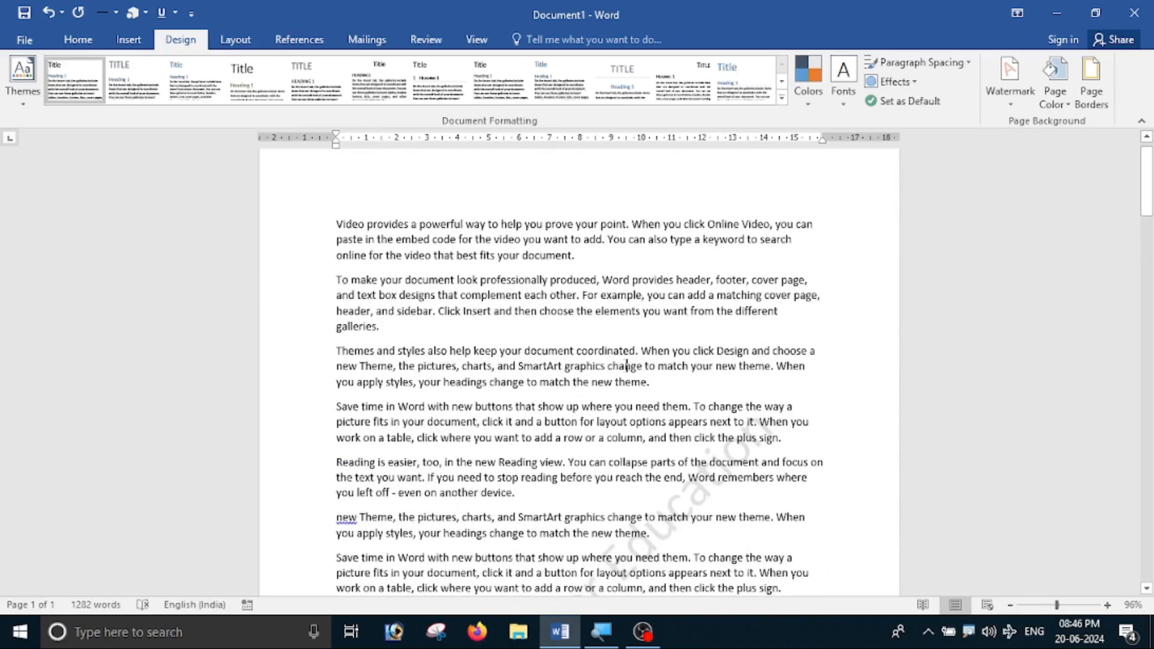
pyautogui.scroll(-2, 684, 287)
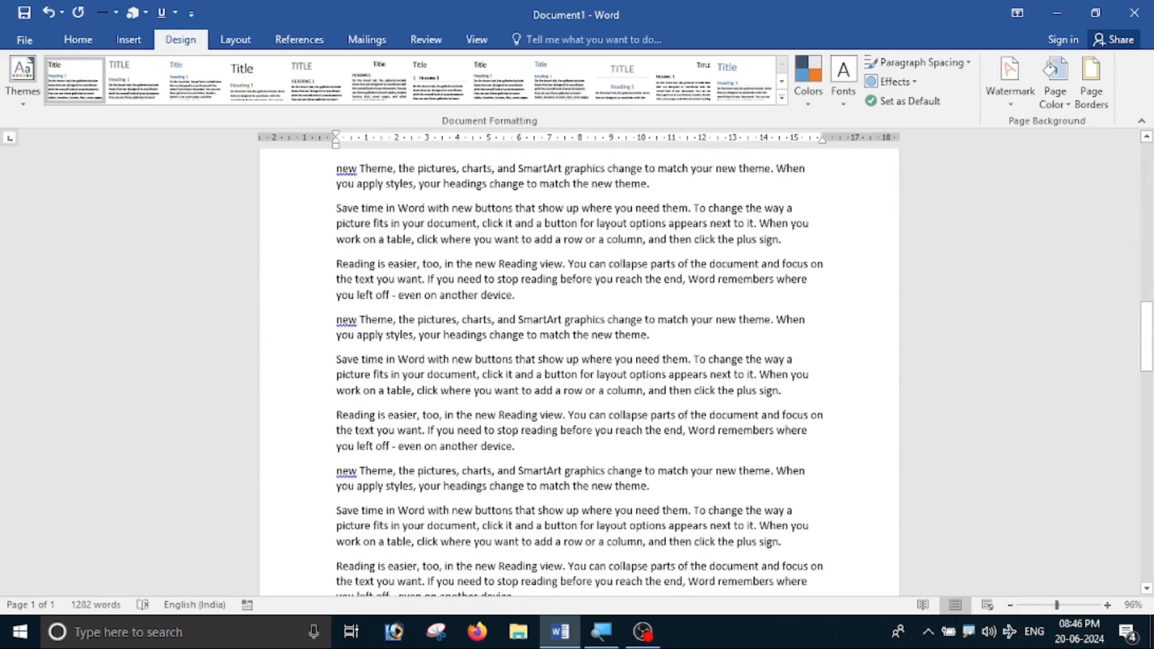
pyautogui.scroll(-10, 684, 329)
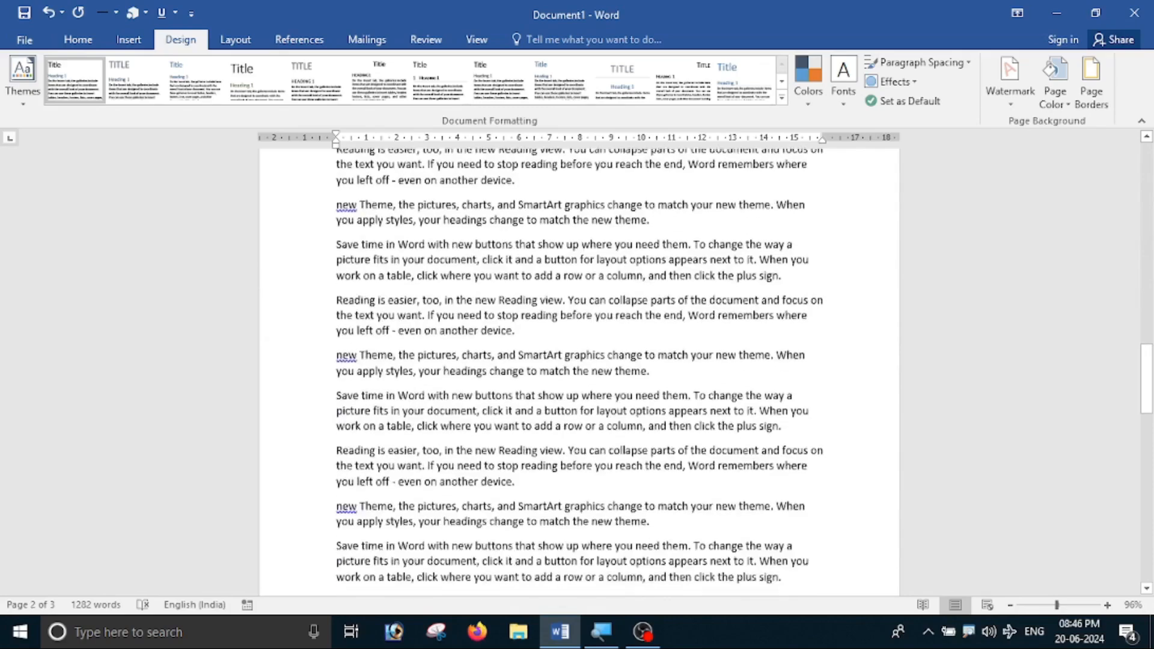
pyautogui.scroll(-3, 639, 394)
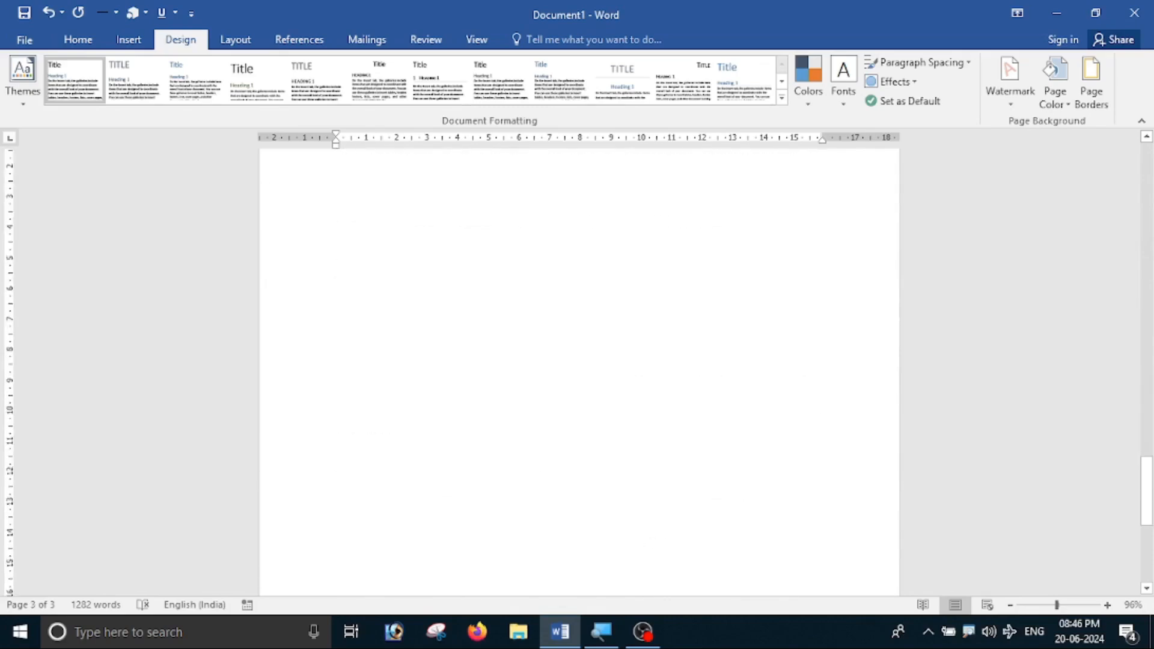
pyautogui.scroll(20, 579, 372)
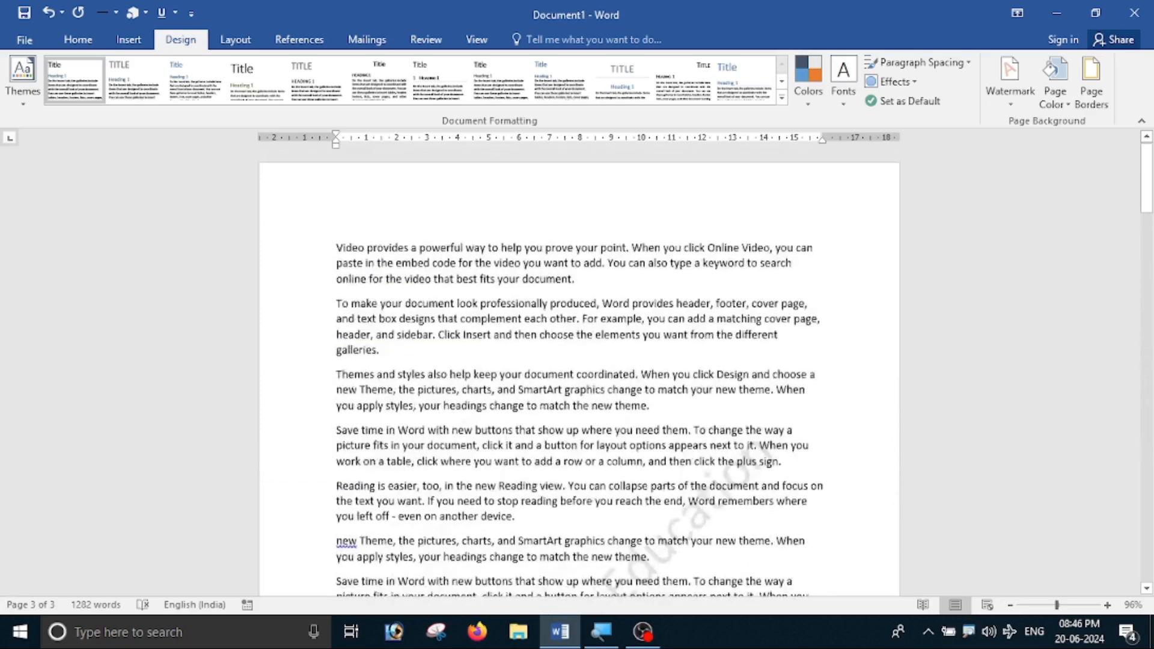
pyautogui.scroll(4, 579, 373)
# Look through the preset watermarks down to the Urgent group, close the gallery without applying one, and view the first page's watermark
pyautogui.click(1010, 91)
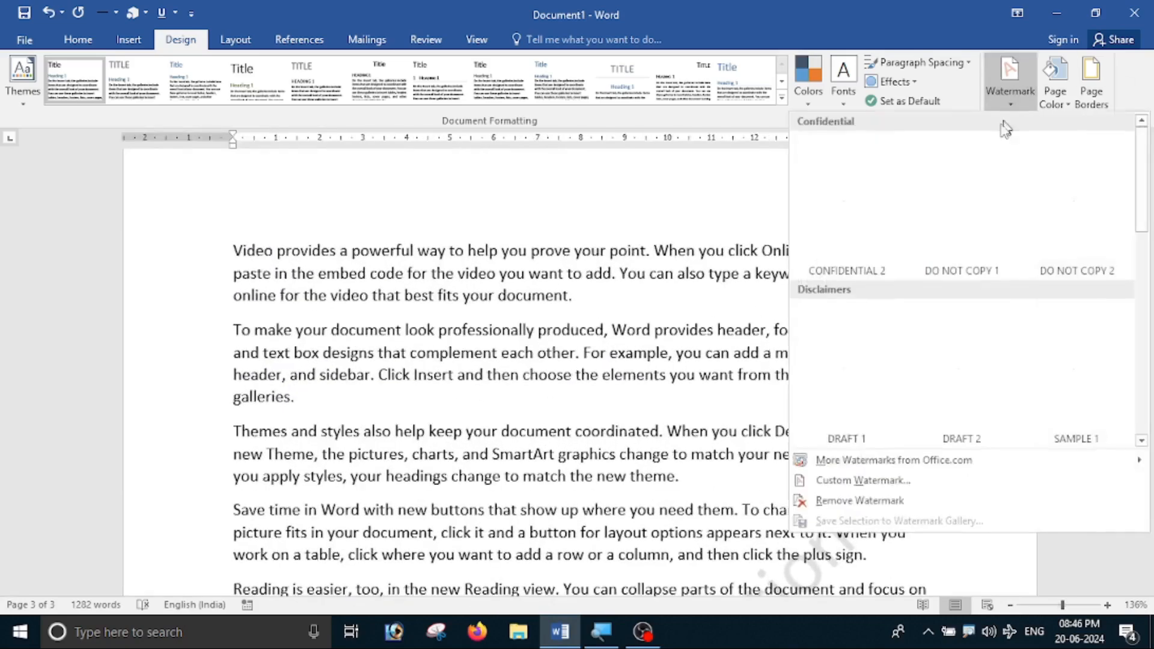
pyautogui.scroll(-2, 1033, 340)
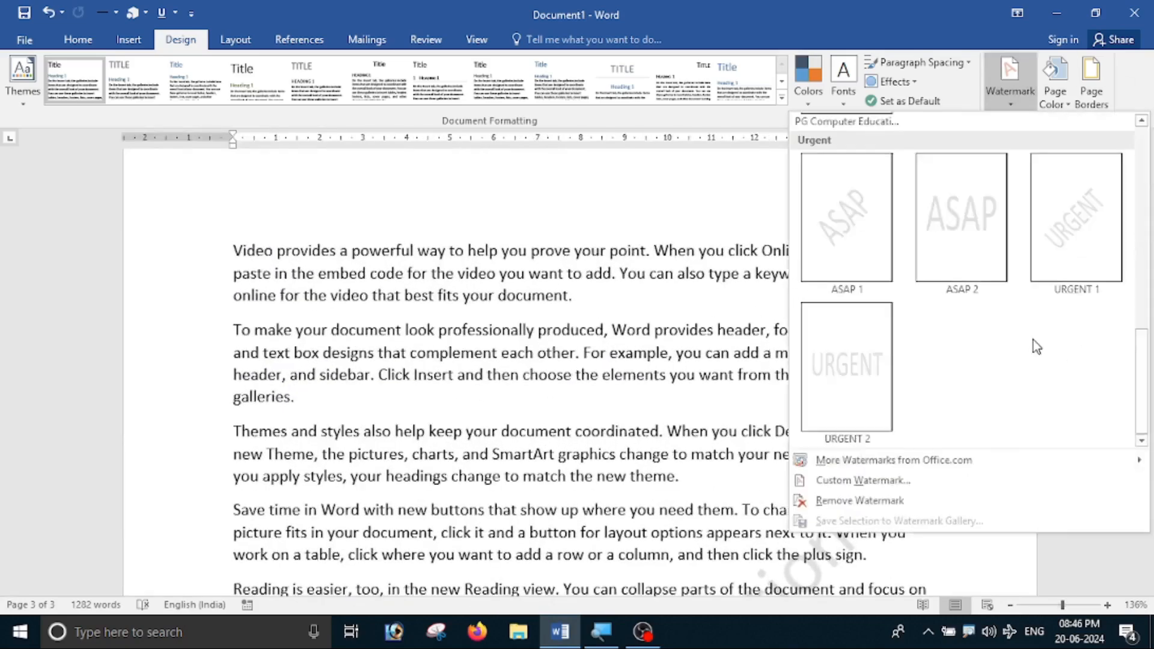
pyautogui.scroll(2, 1033, 340)
pyautogui.click(541, 378)
pyautogui.scroll(-5, 745, 321)
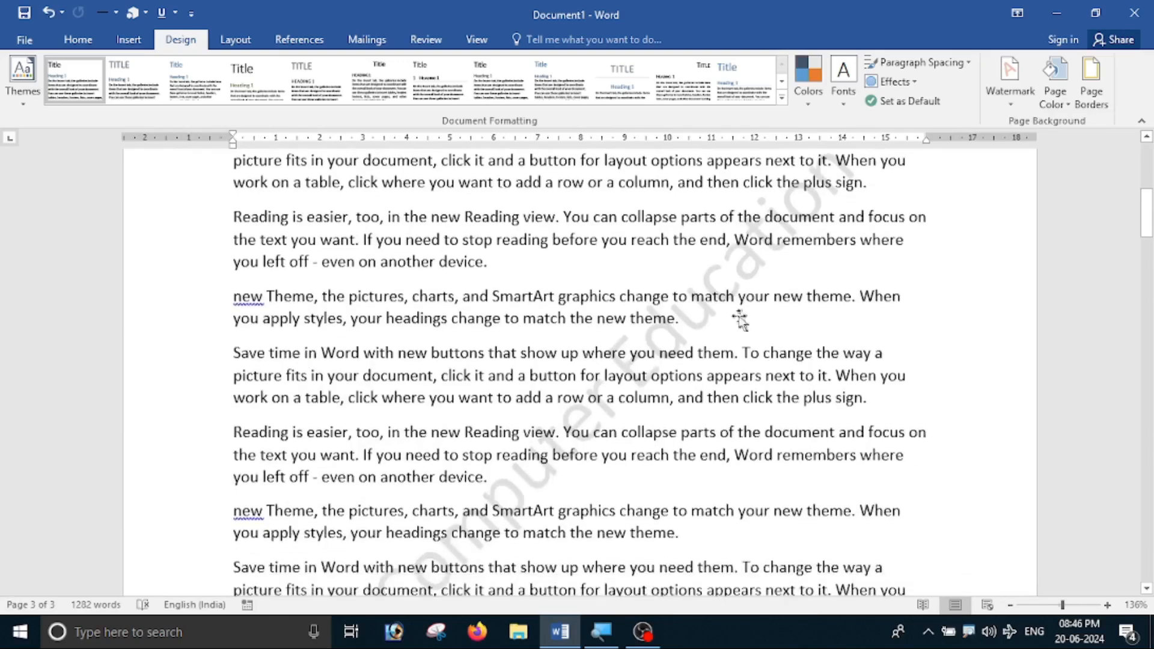
# Insert the DRAFT 1 watermark at the current document position on page 2
pyautogui.scroll(-1, 563, 500)
pyautogui.scroll(-4, 664, 553)
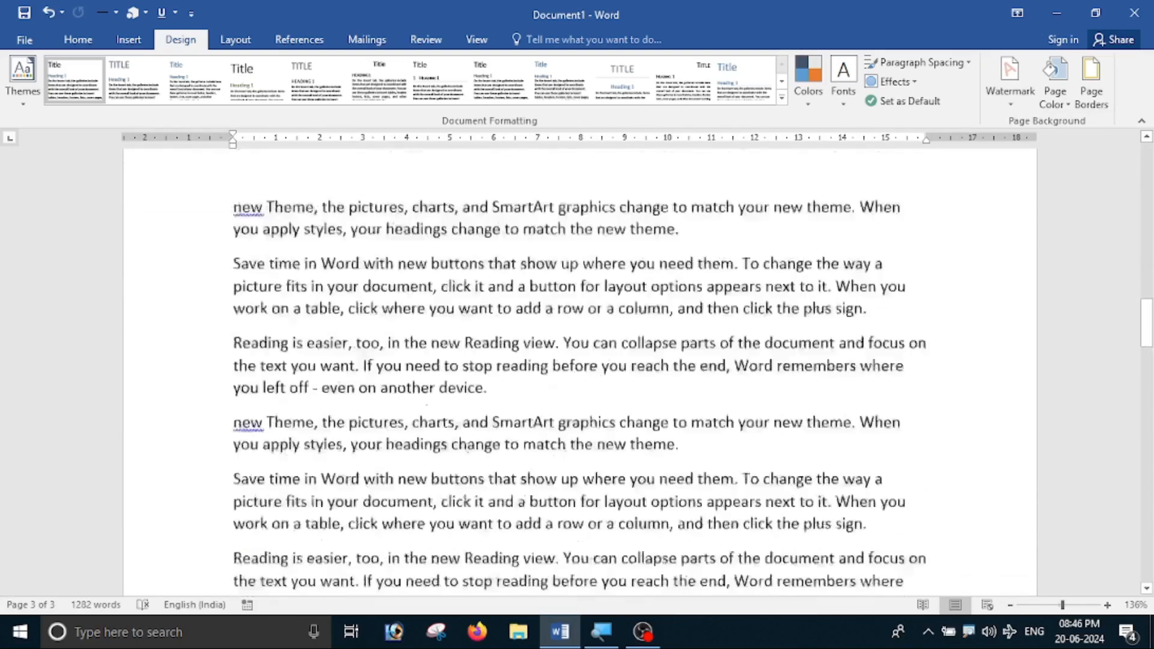
pyautogui.click(714, 376)
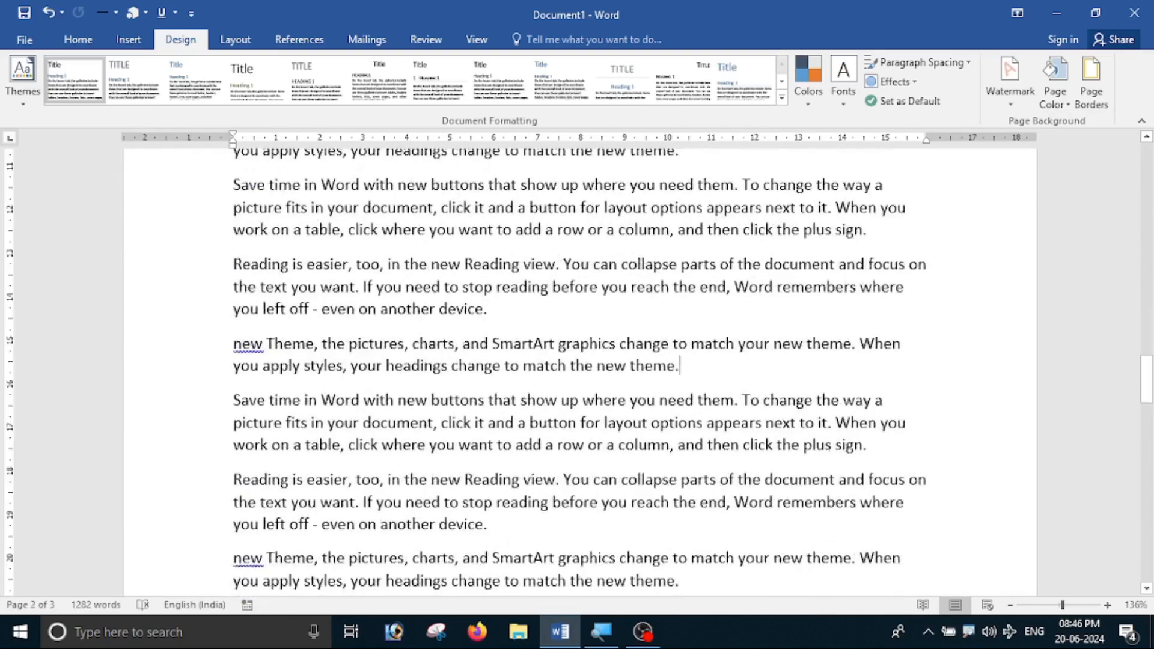
pyautogui.click(1011, 96)
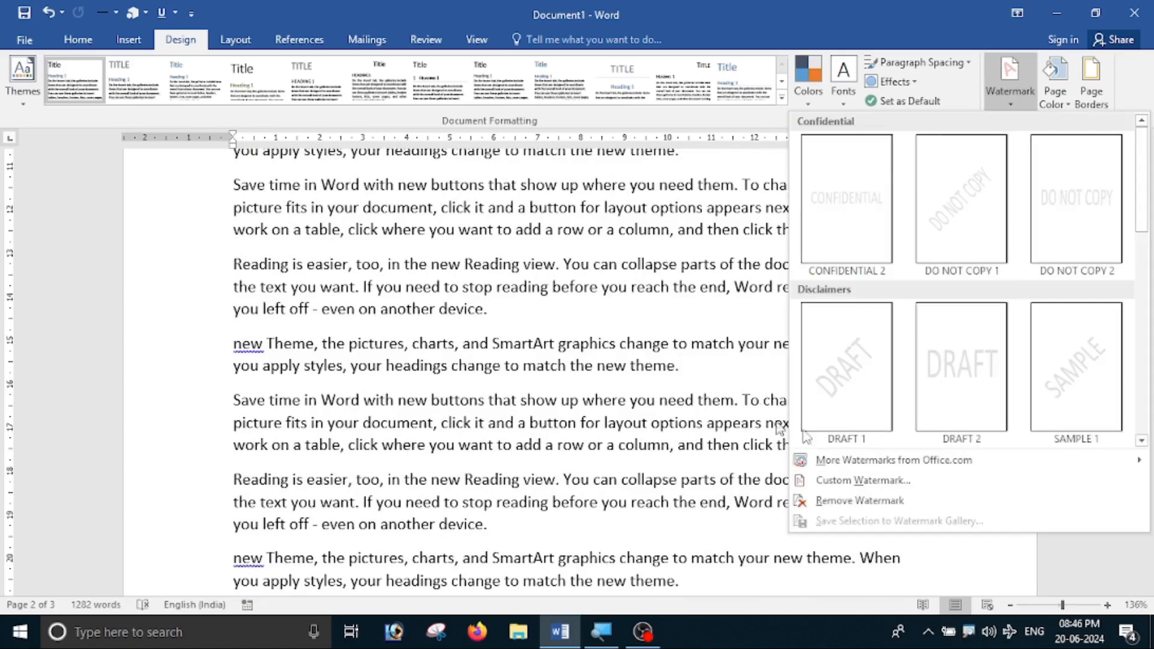
pyautogui.rightClick(836, 360)
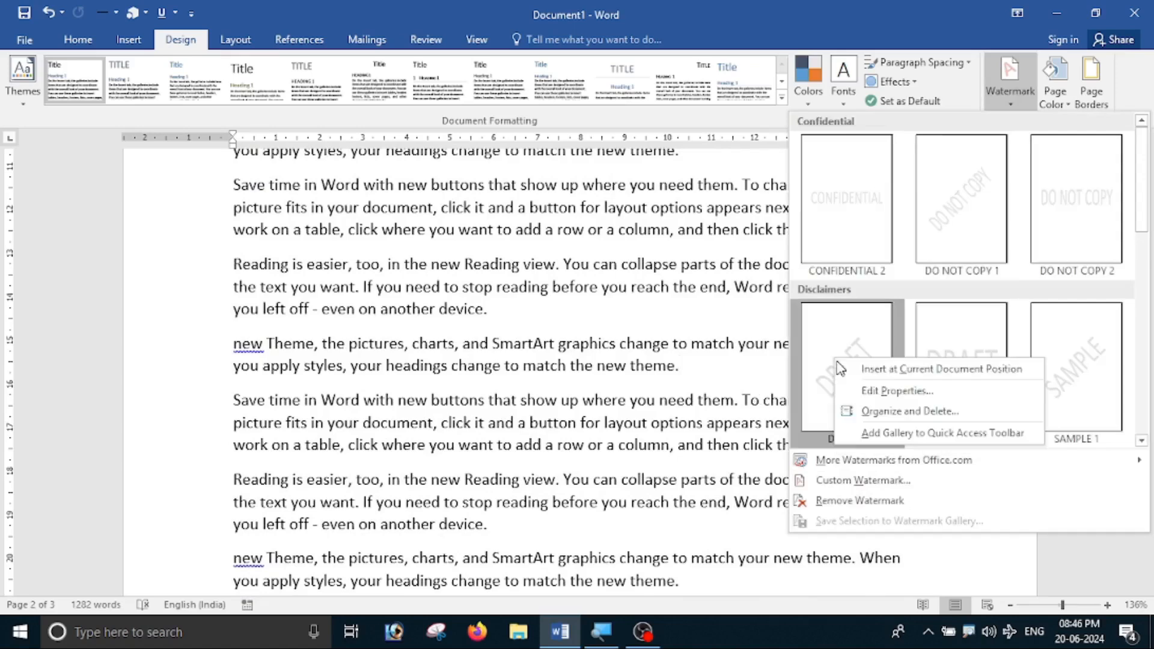
pyautogui.click(941, 370)
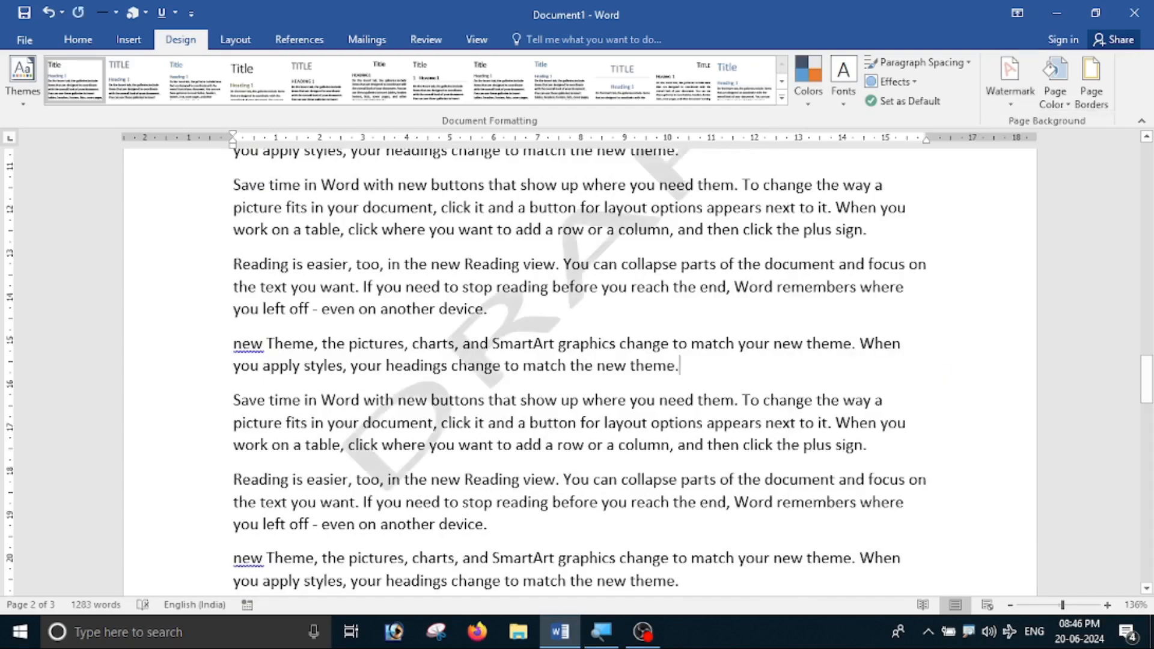
# Replace the DRAFT text in page 2's watermark with "Computer" and leave the watermark editing
pyautogui.click(583, 229)
pyautogui.scroll(-6, 579, 262)
pyautogui.click(579, 475)
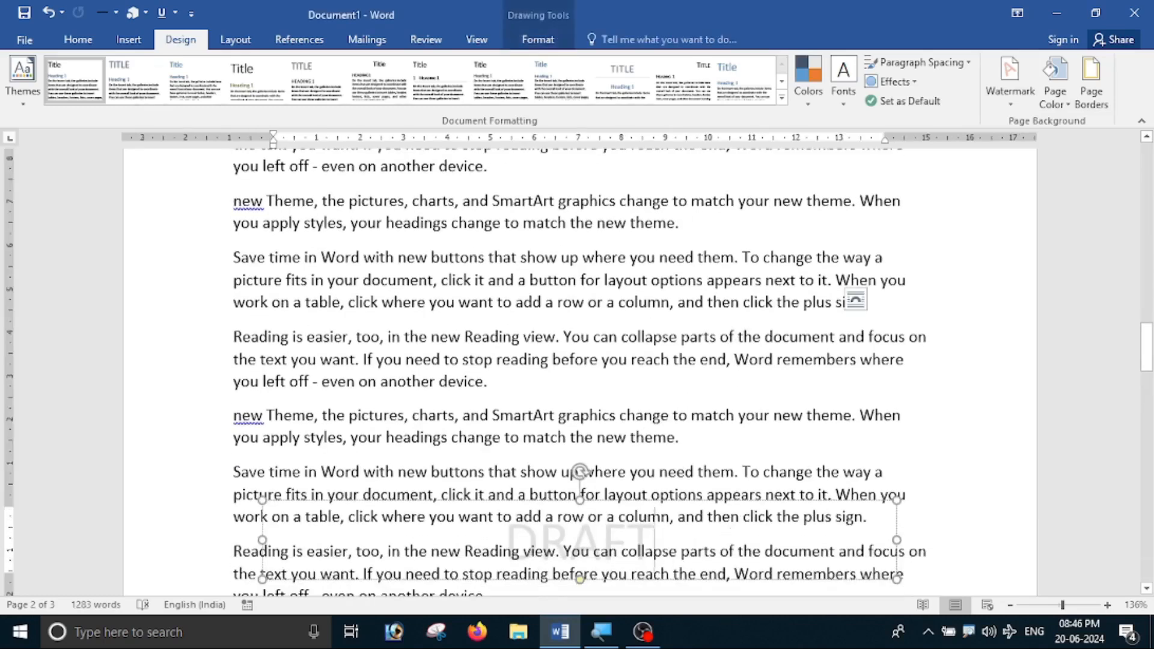
pyautogui.hotkey('ctrl', 'z')
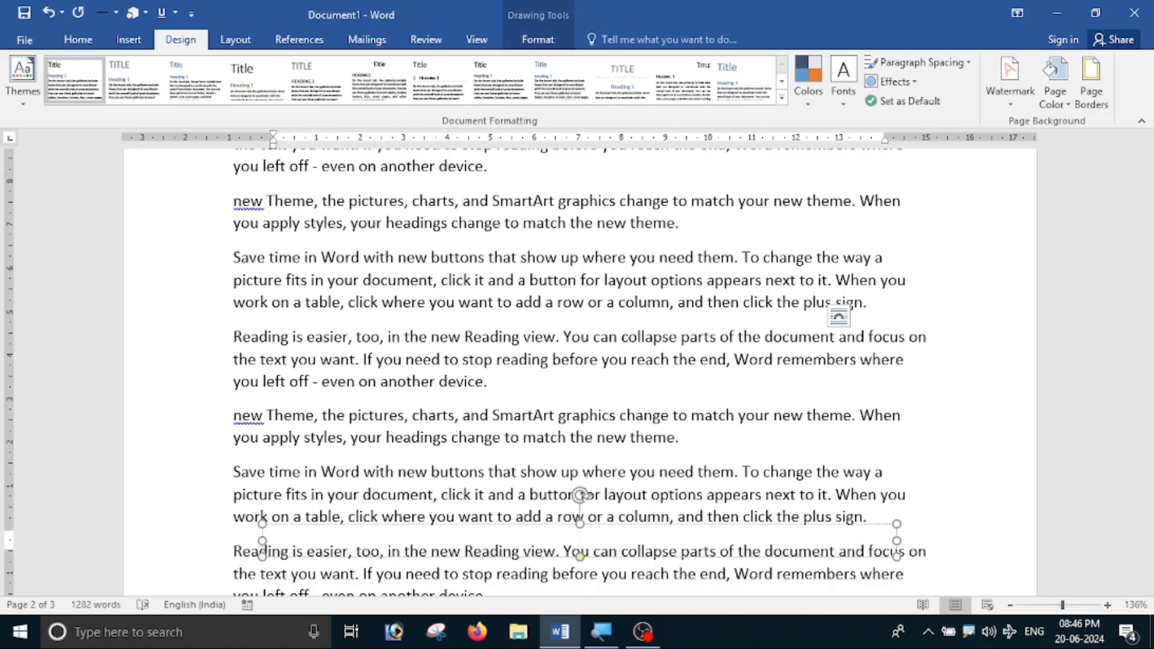
pyautogui.write('Computer')
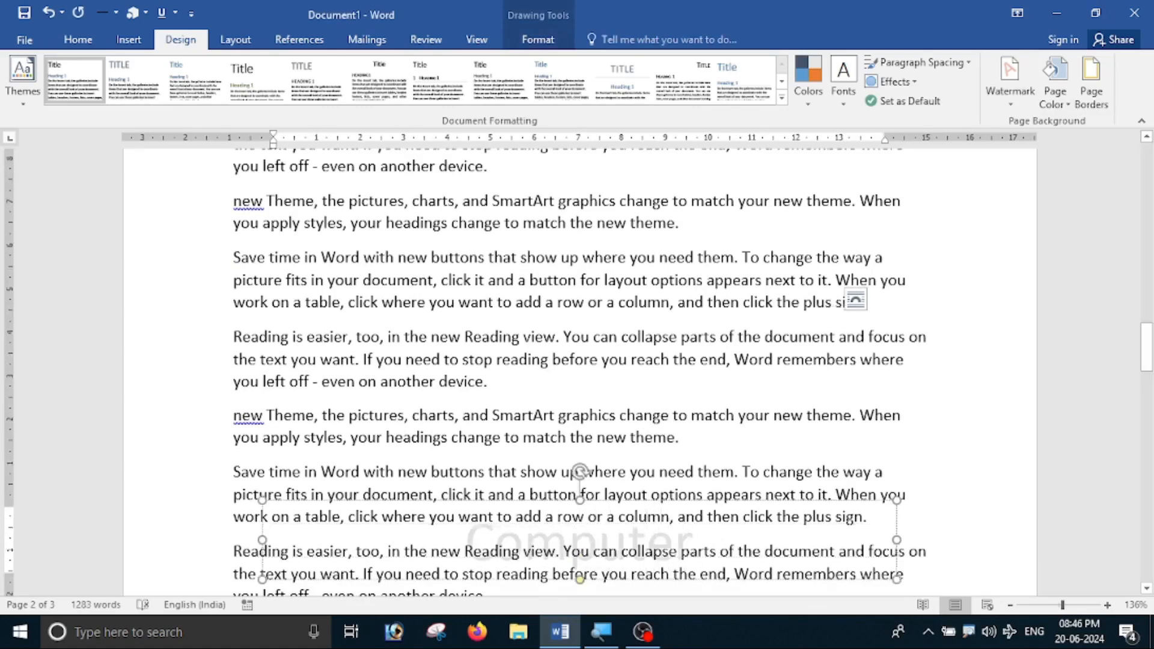
pyautogui.click(938, 346)
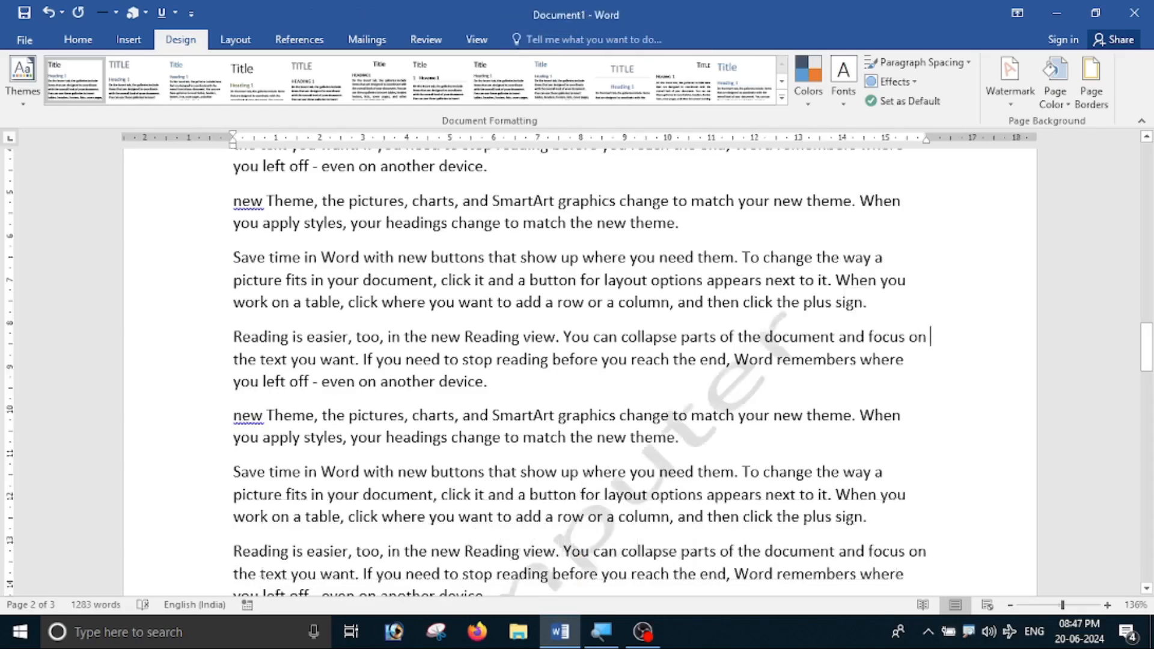
# Delete the entire content of the document, including all text and watermarks
pyautogui.keyDown('ctrl'); pyautogui.scroll(-4, 509, 329); pyautogui.keyUp('ctrl')
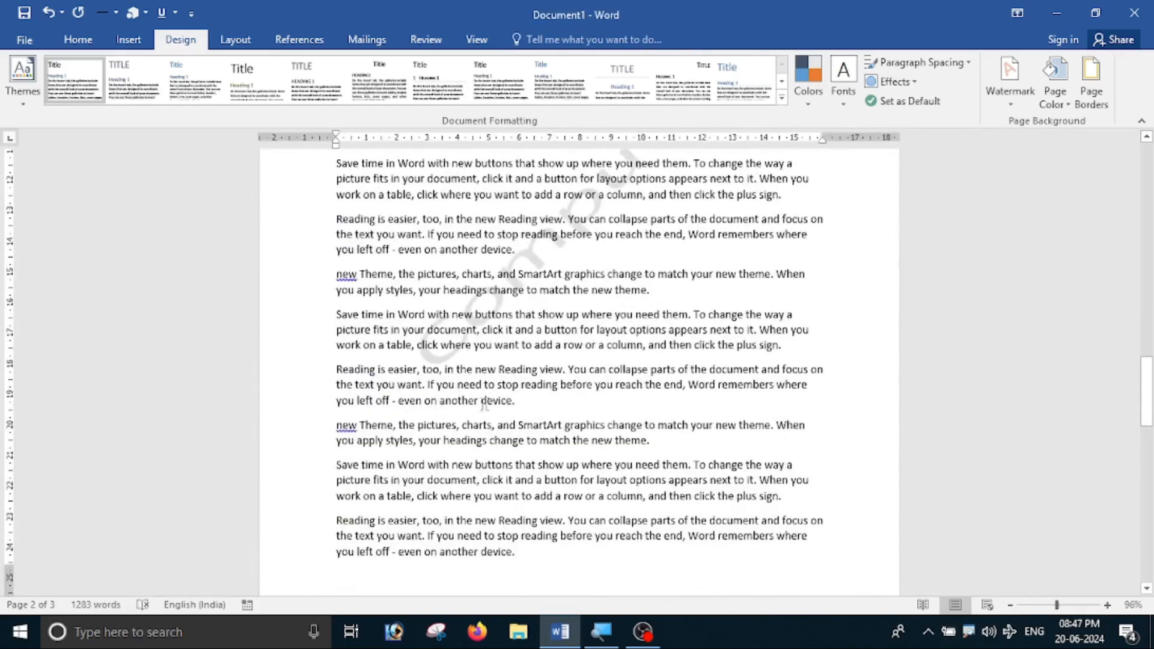
pyautogui.scroll(10, 479, 412)
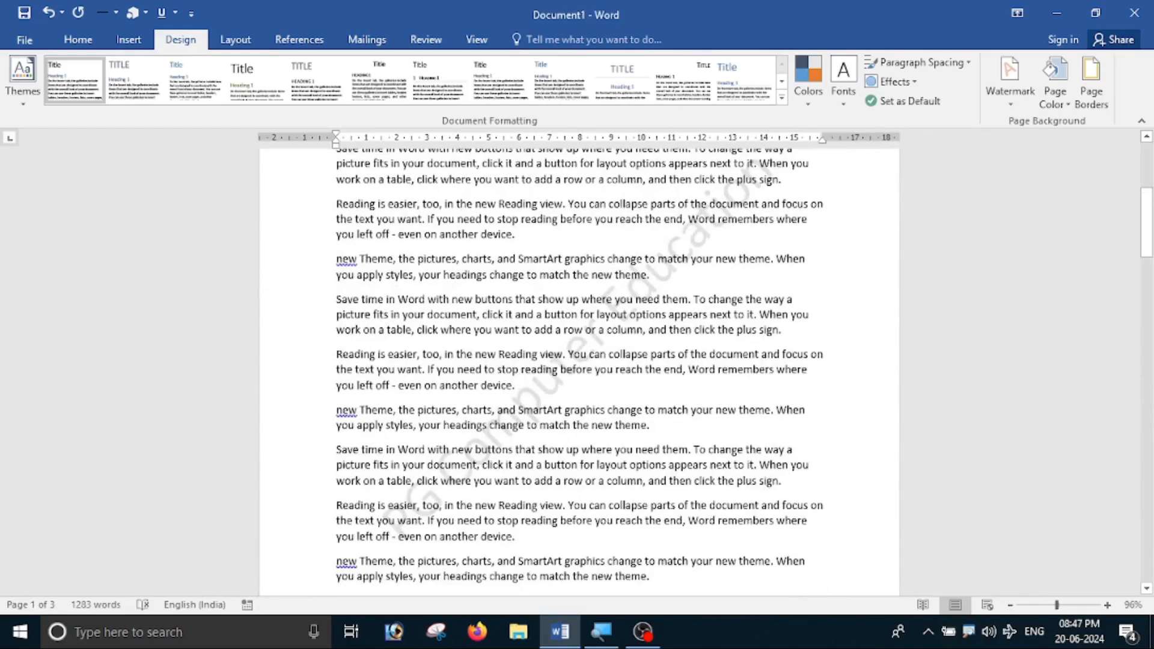
pyautogui.scroll(-10, 743, 312)
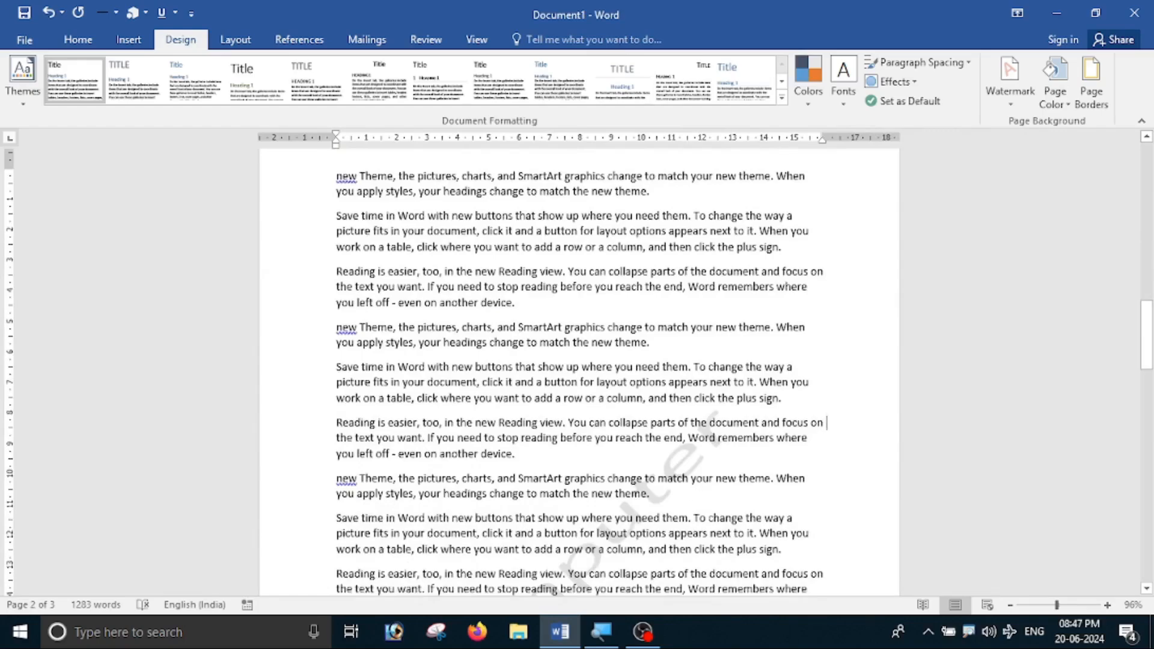
pyautogui.keyDown('ctrl'); pyautogui.scroll(3, 579, 371); pyautogui.keyUp('ctrl')
pyautogui.scroll(12, 752, 521)
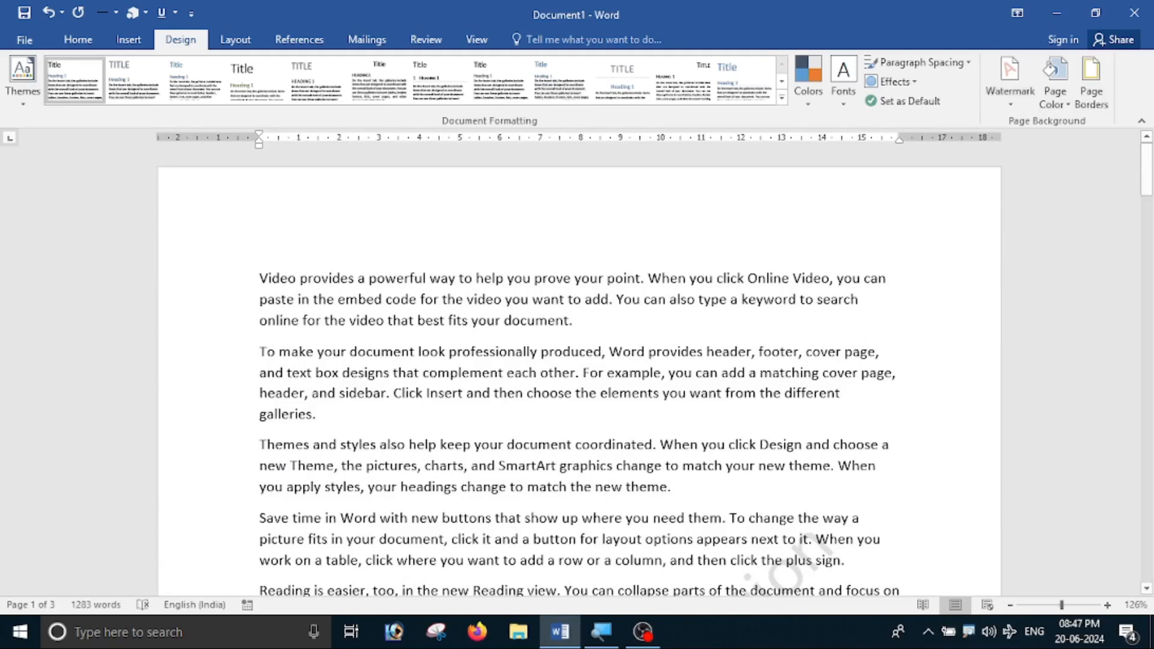
pyautogui.hotkey('ctrl', 'a')
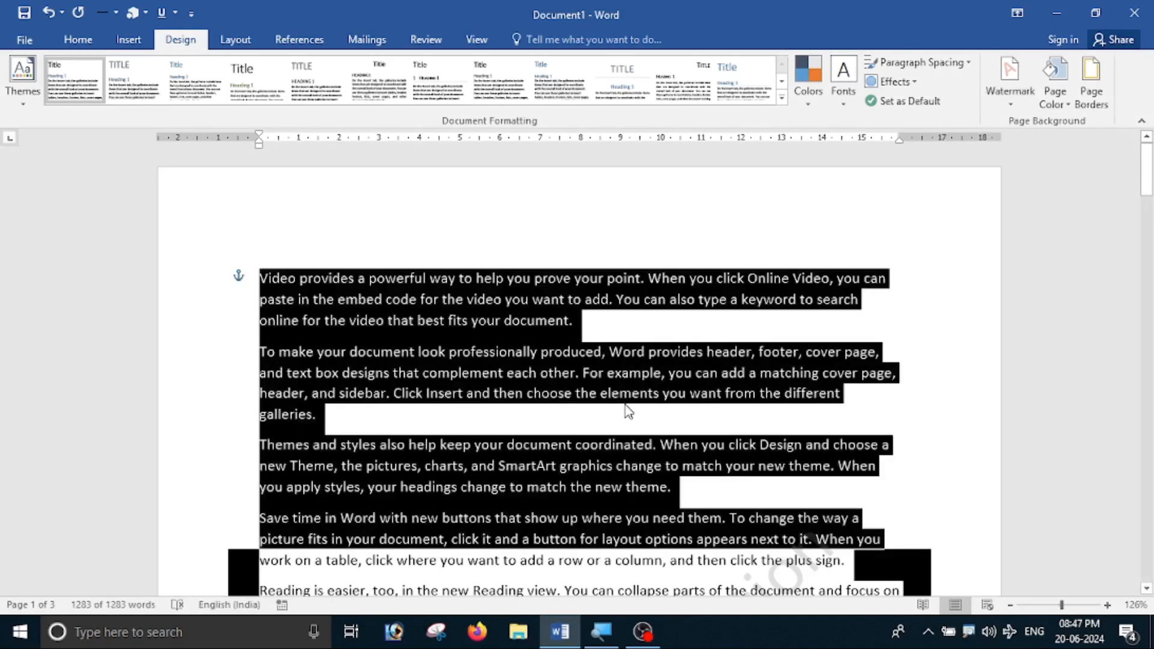
pyautogui.press('Delete')
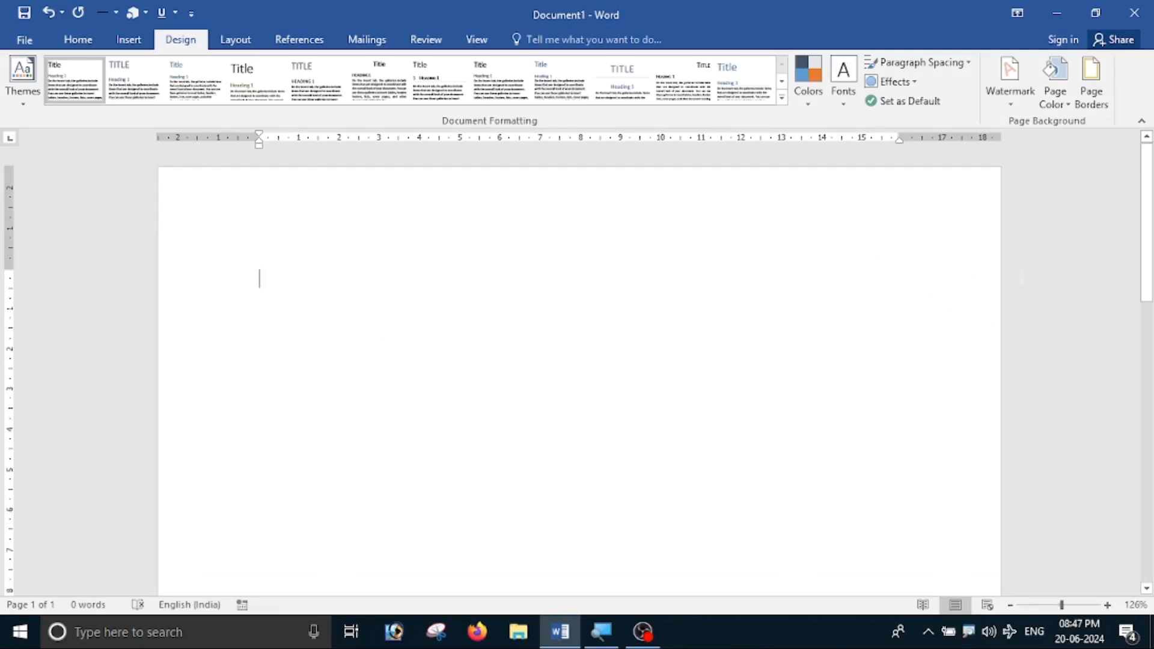
# Apply a custom picture watermark using logo.png from the "pg comuter educaion photo" folder, with Auto scale and Washout
pyautogui.click(1018, 106)
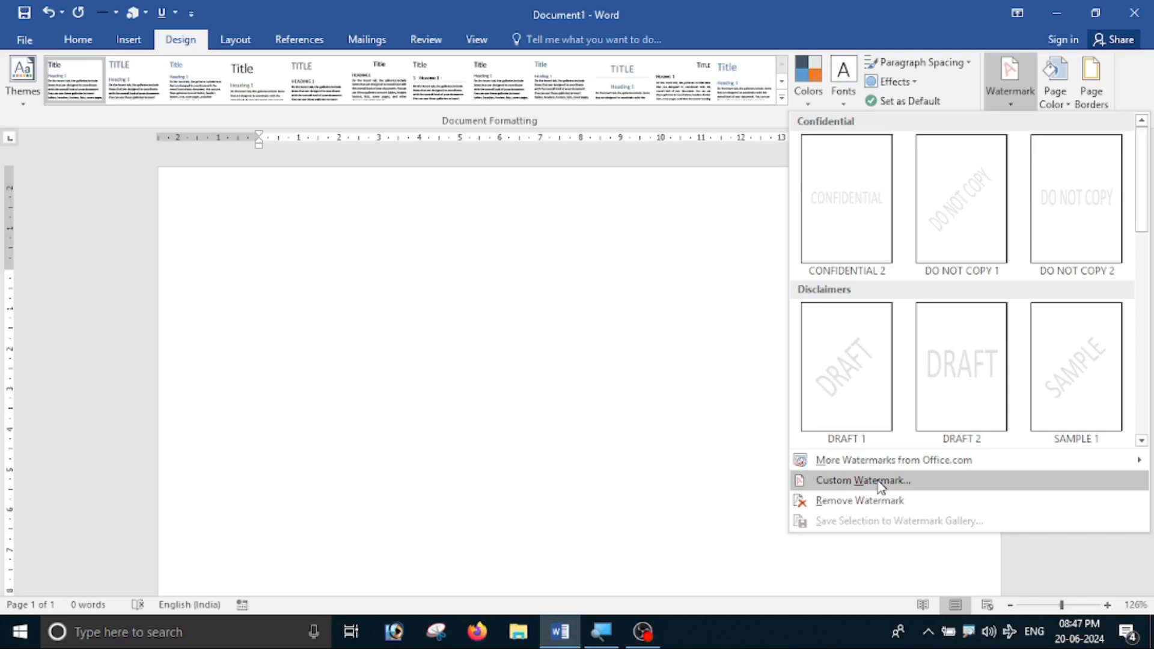
pyautogui.click(863, 481)
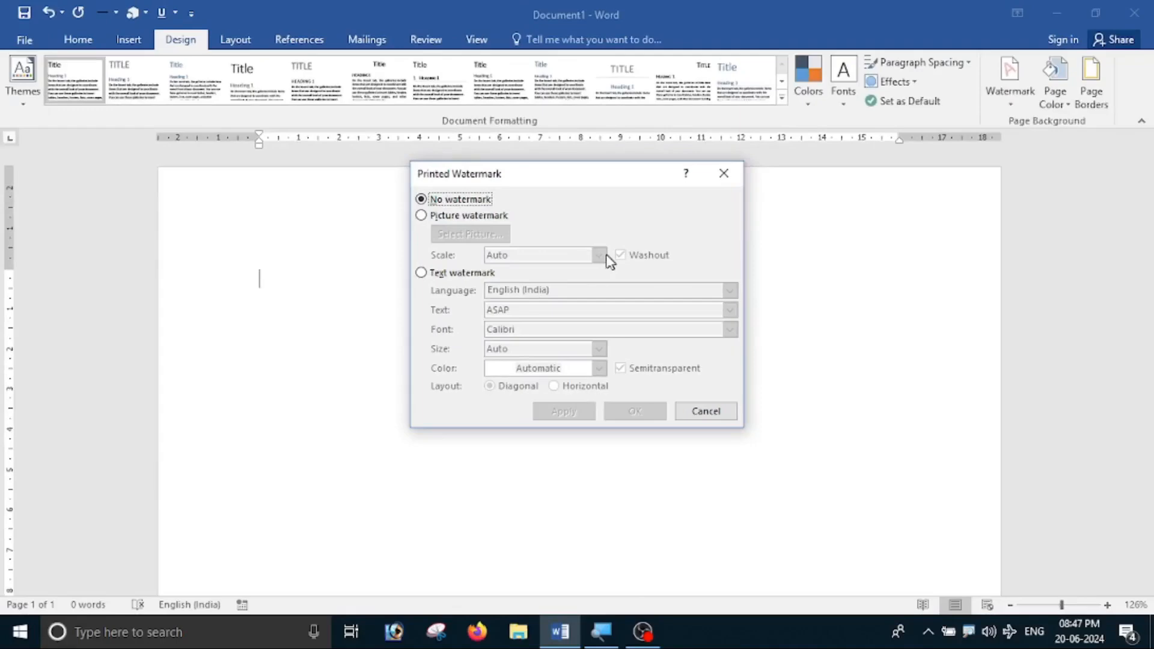
pyautogui.click(421, 215)
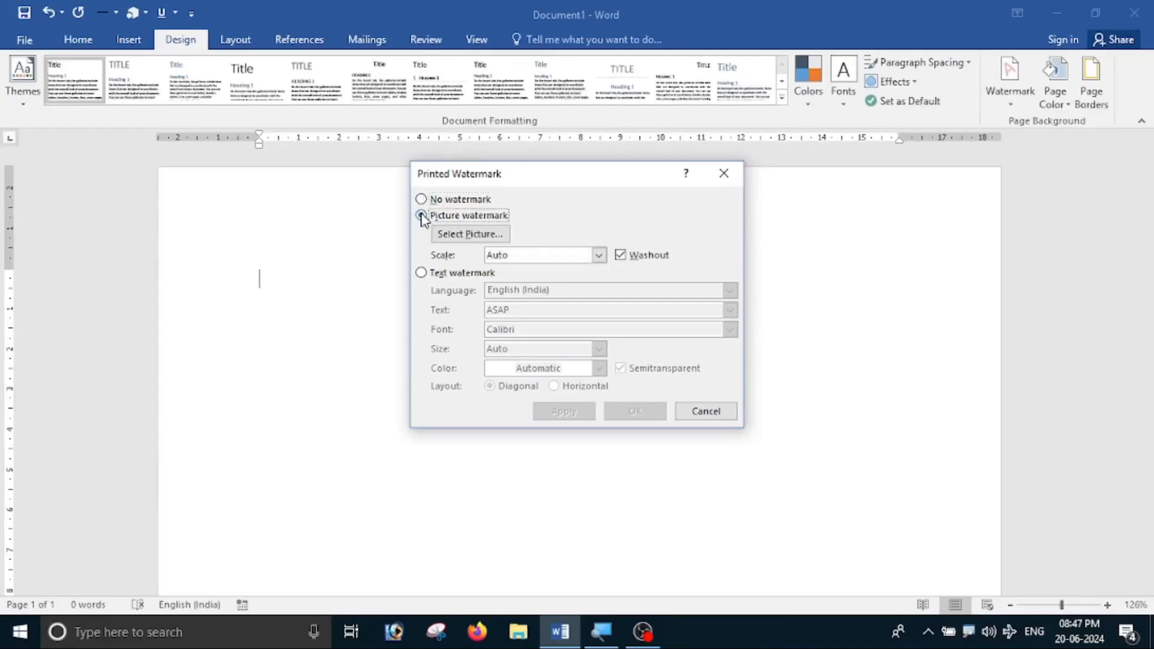
pyautogui.click(466, 237)
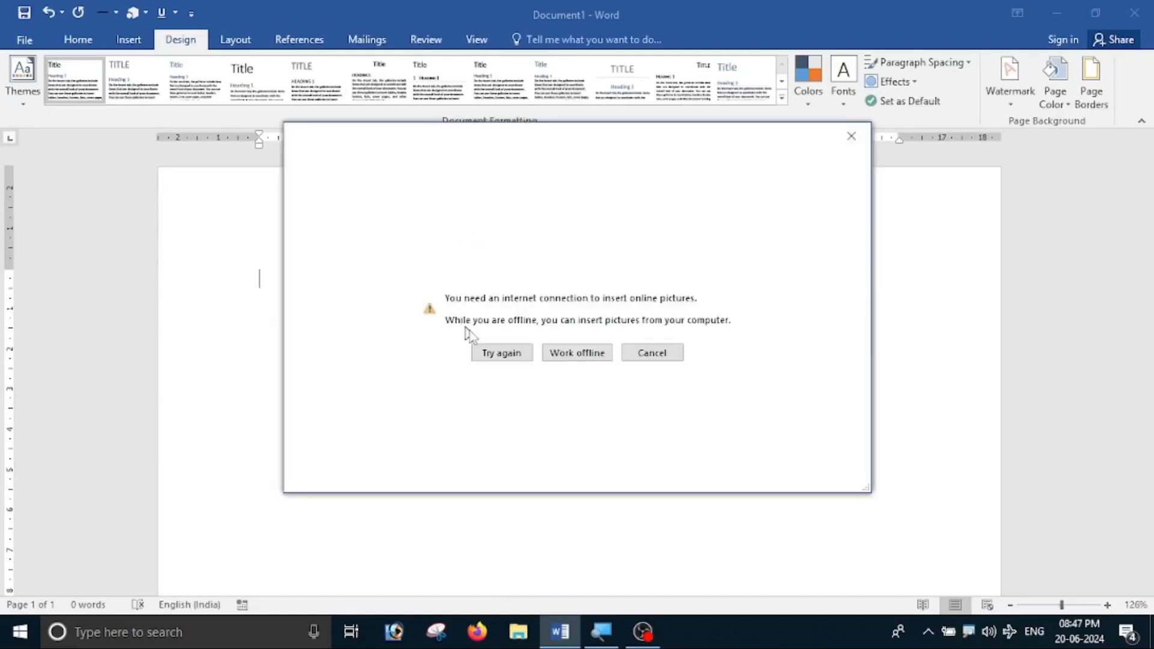
pyautogui.click(585, 352)
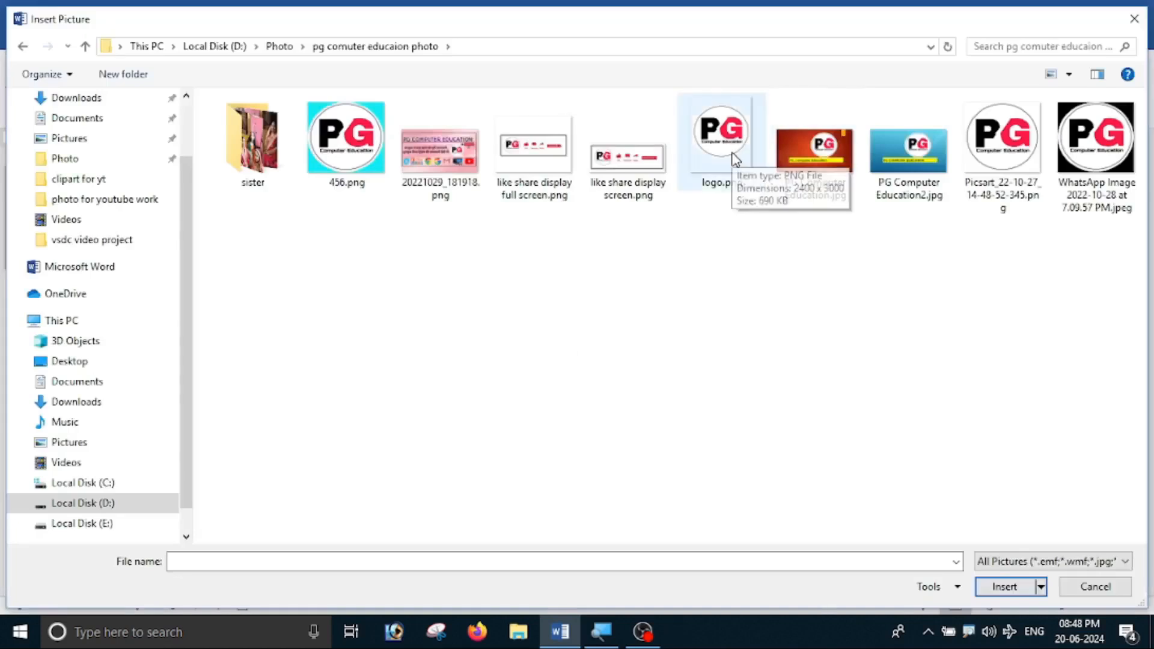
pyautogui.click(722, 161)
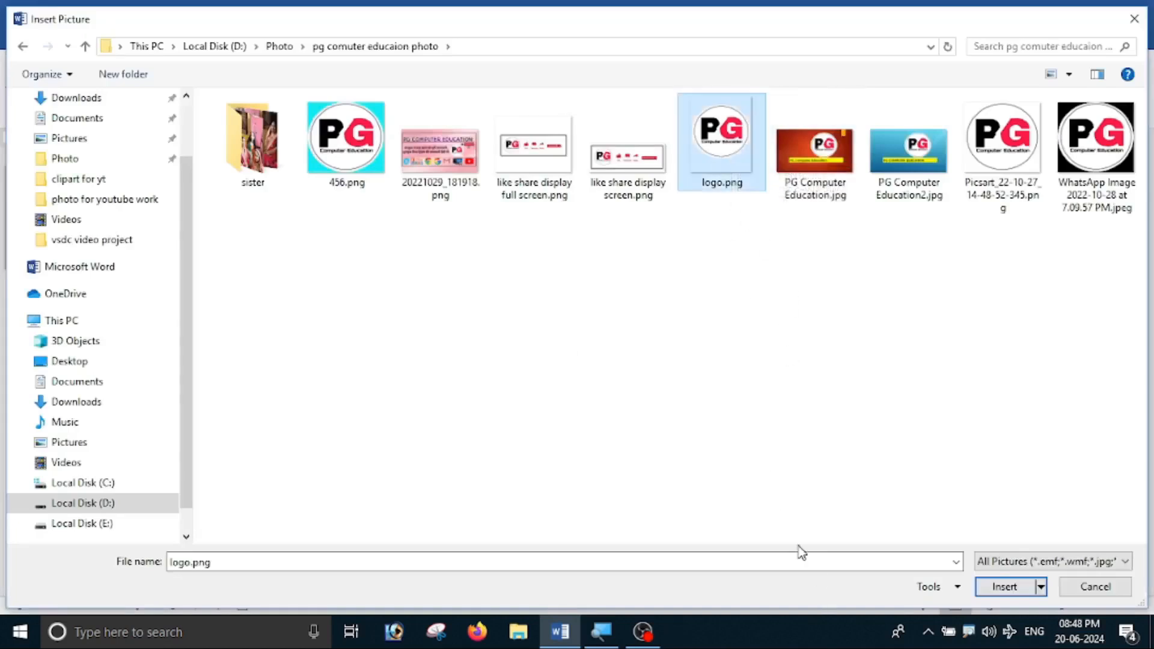
pyautogui.click(1002, 586)
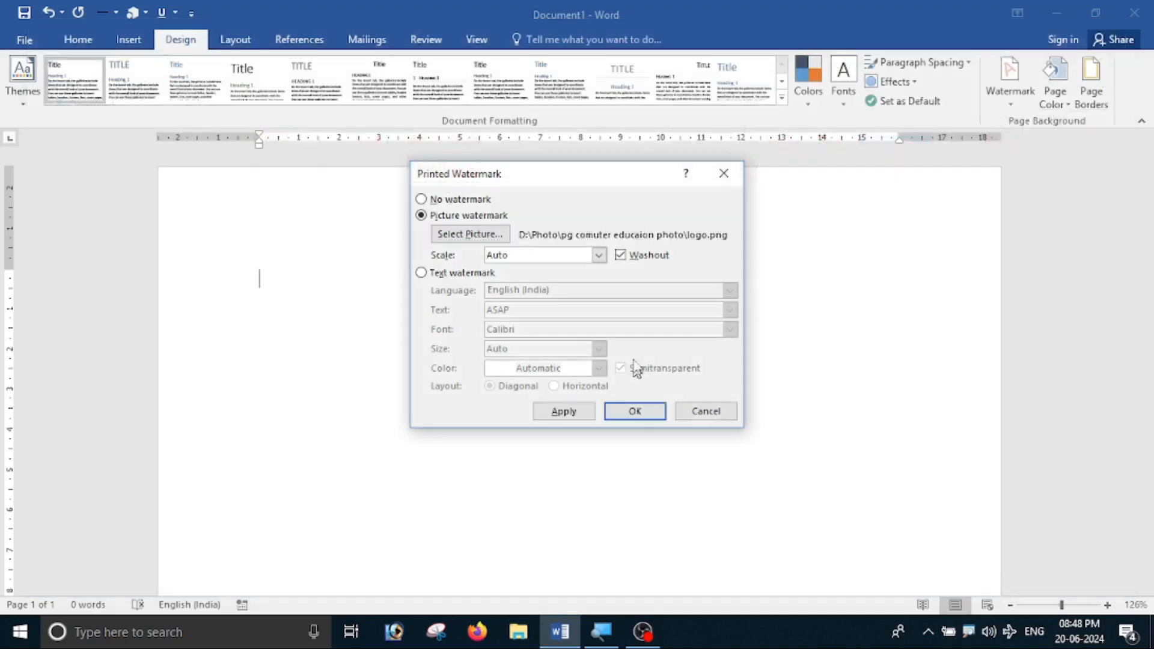
pyautogui.click(565, 413)
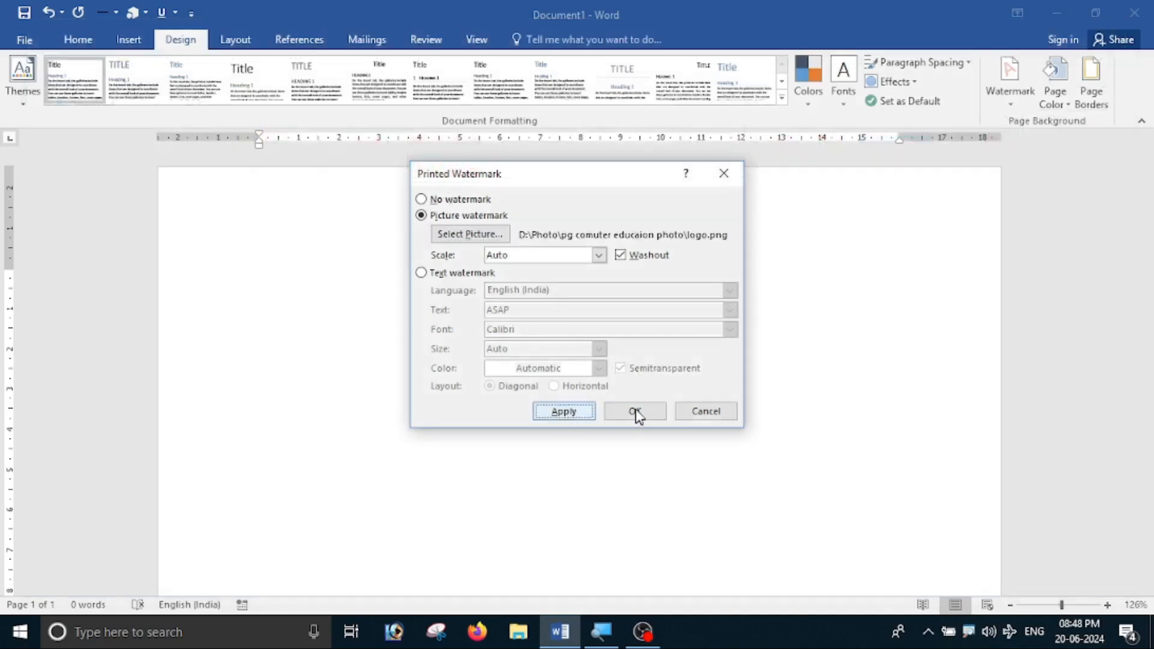
pyautogui.click(734, 412)
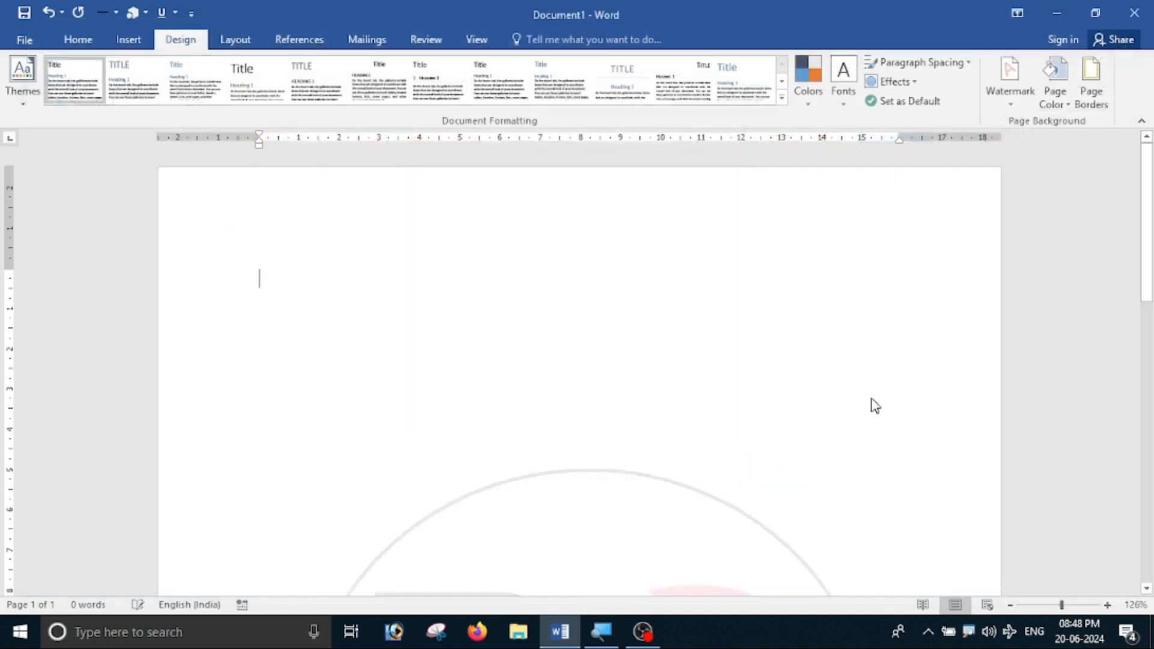
# Generate sample paragraphs over the logo watermark with the =rand() command
pyautogui.scroll(-5, 870, 405)
pyautogui.scroll(-2, 719, 409)
pyautogui.scroll(-4, 715, 364)
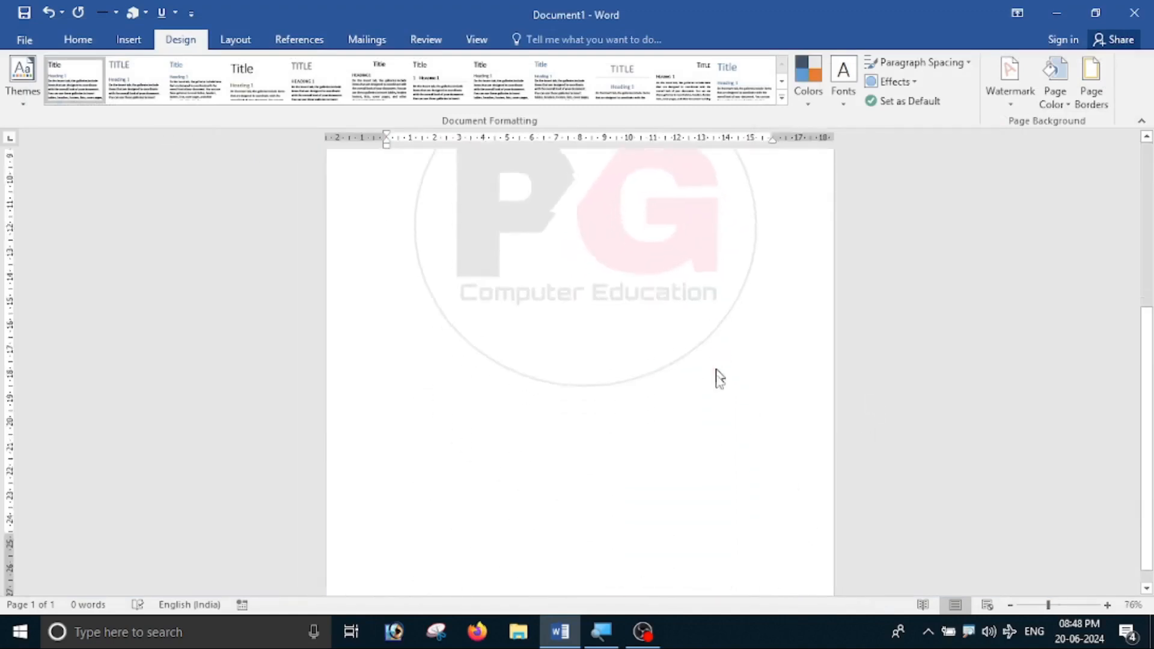
pyautogui.scroll(3, 731, 535)
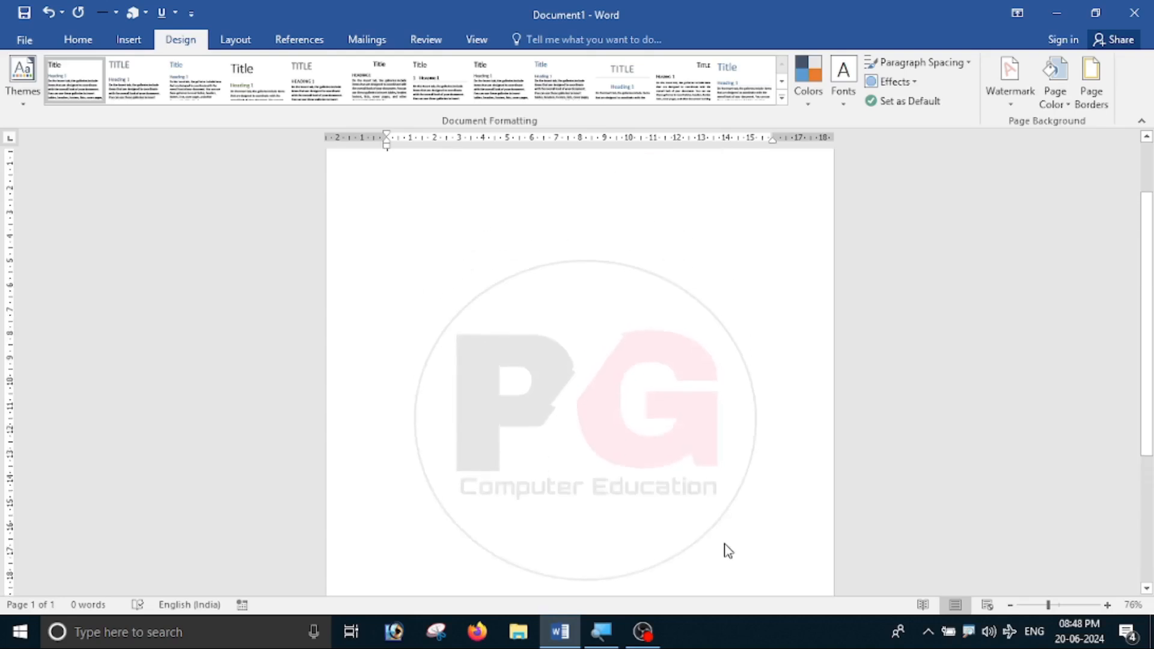
pyautogui.scroll(3, 724, 549)
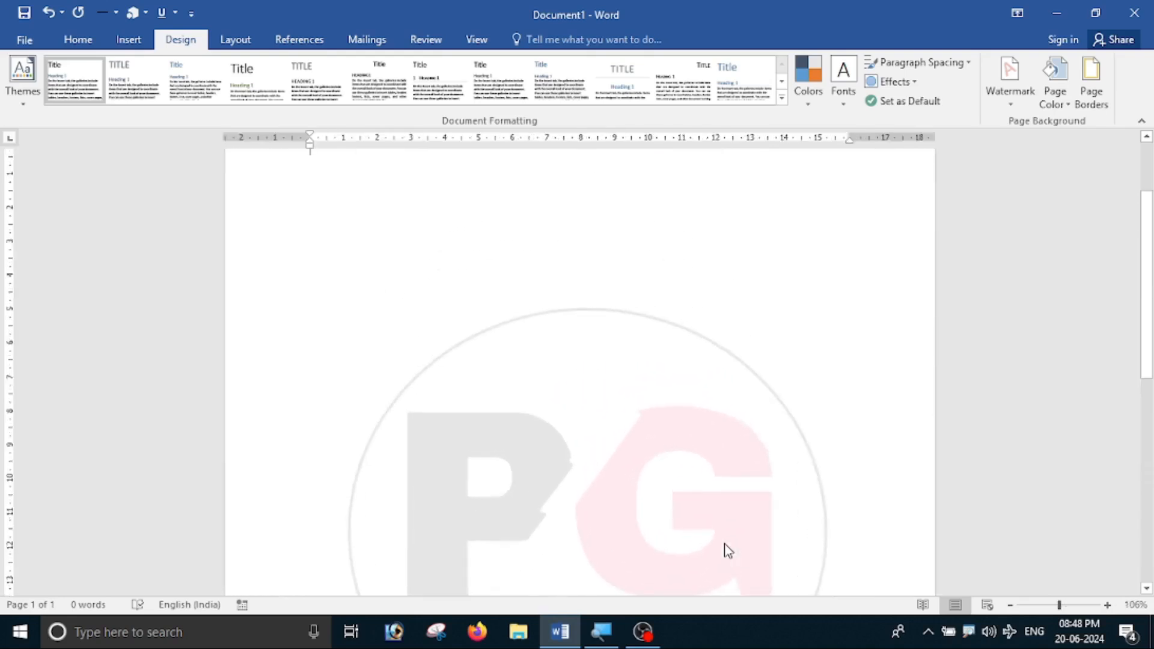
pyautogui.scroll(2, 727, 550)
pyautogui.write('=')
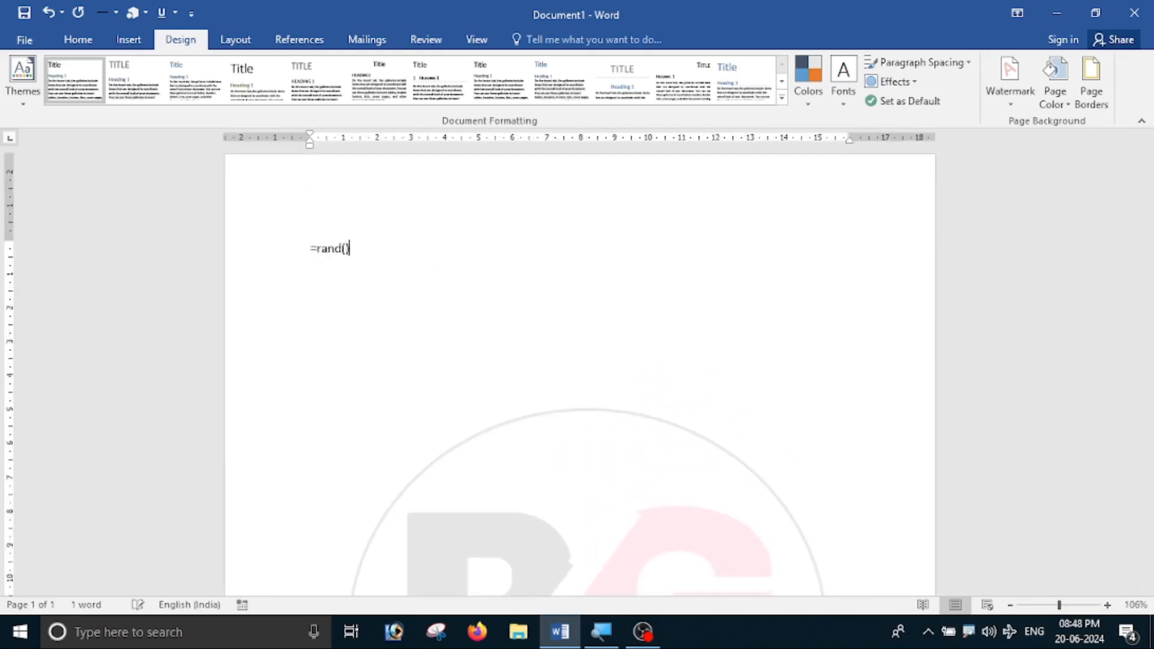
pyautogui.write('rand()')
pyautogui.press('Return')
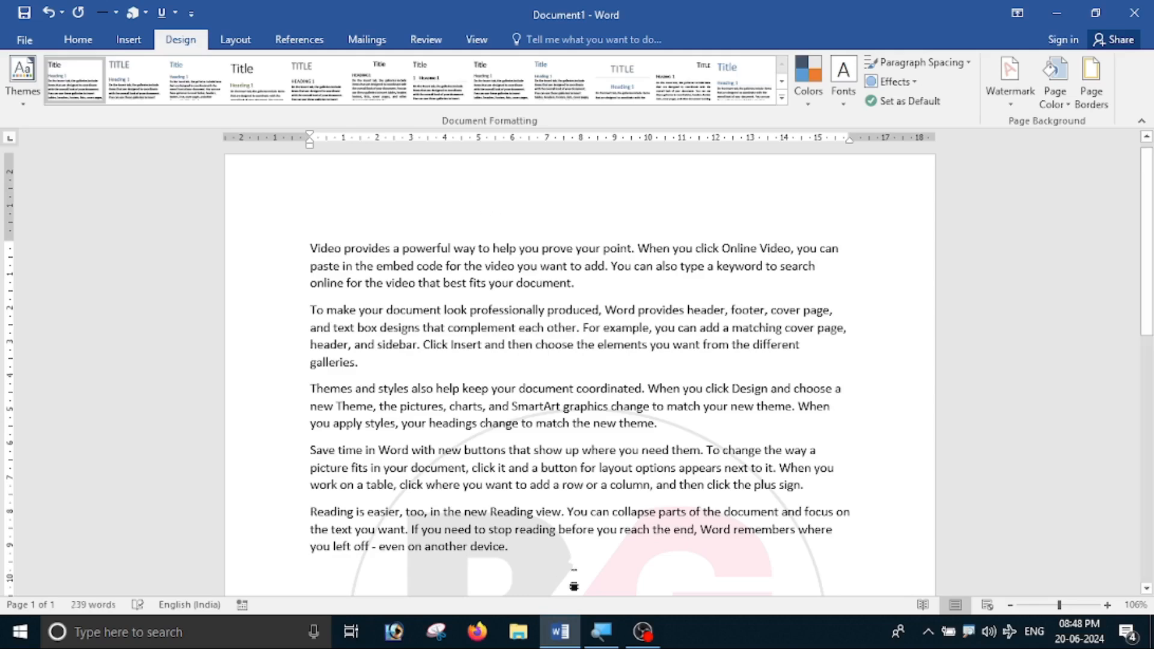
# Copy all the generated text and paste it repeatedly below the last paragraph until several pages are filled
pyautogui.hotkey('ctrl', 'a')
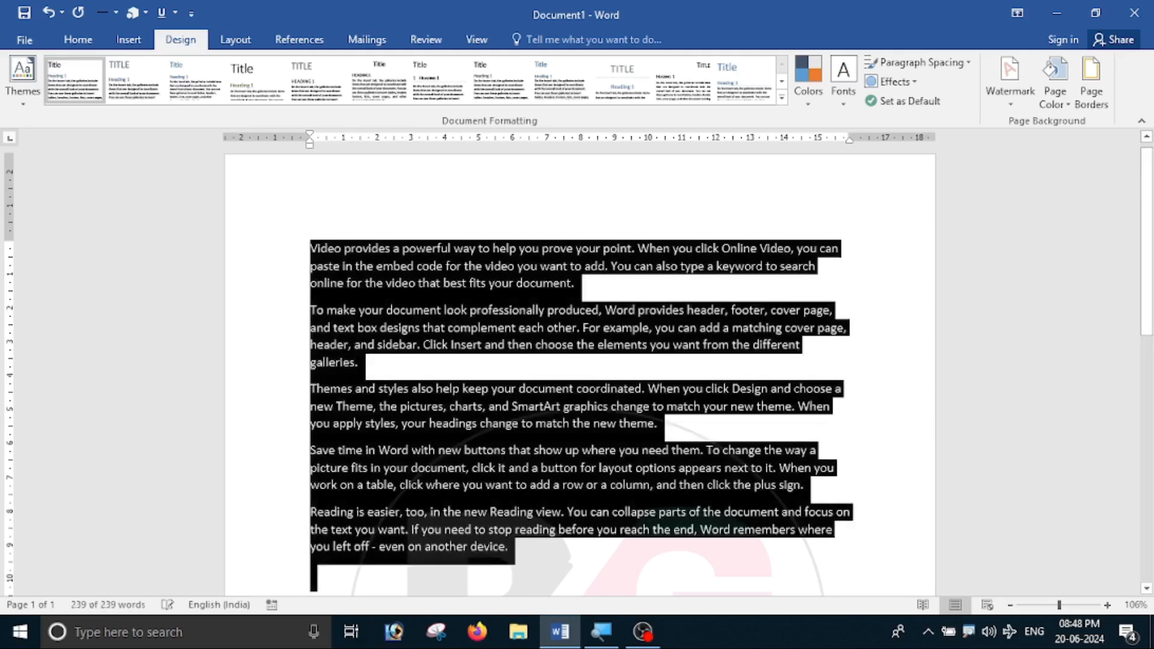
pyautogui.scroll(-2, 577, 590)
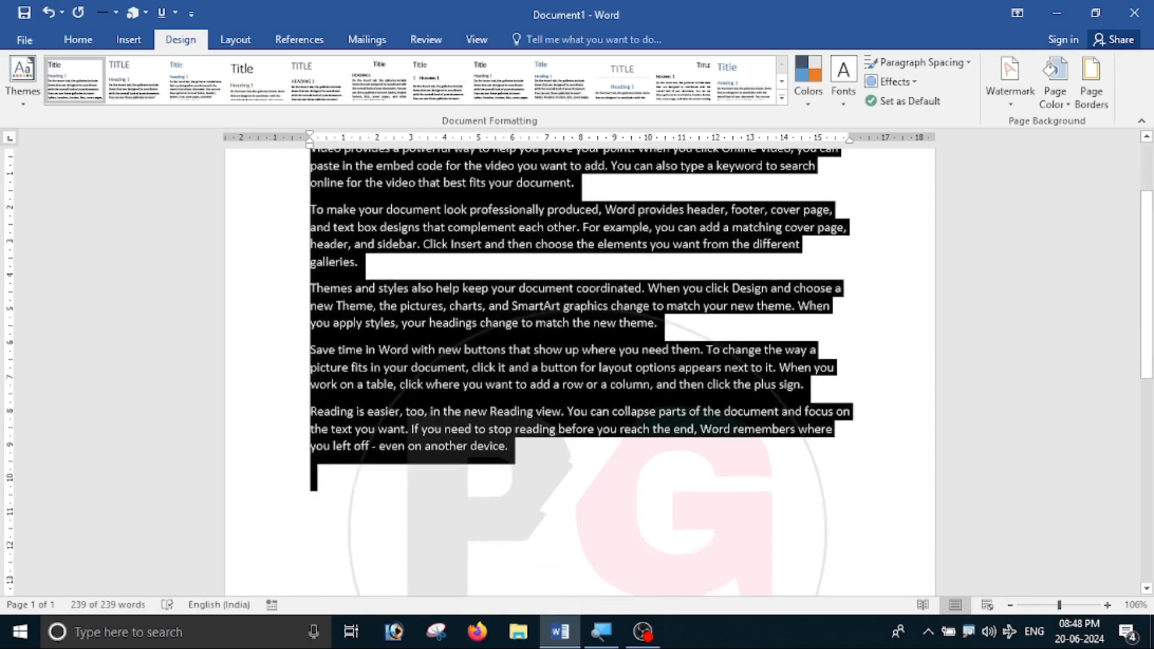
pyautogui.click(448, 524)
pyautogui.hotkey('ctrl', 'v')
pyautogui.hotkey('ctrl', 'v')
pyautogui.hotkey('ctrl', 'v')
pyautogui.hotkey('ctrl', 'v')
pyautogui.hotkey('ctrl', 'v')
pyautogui.hotkey('ctrl', 'v')
pyautogui.hotkey('ctrl', 'v')
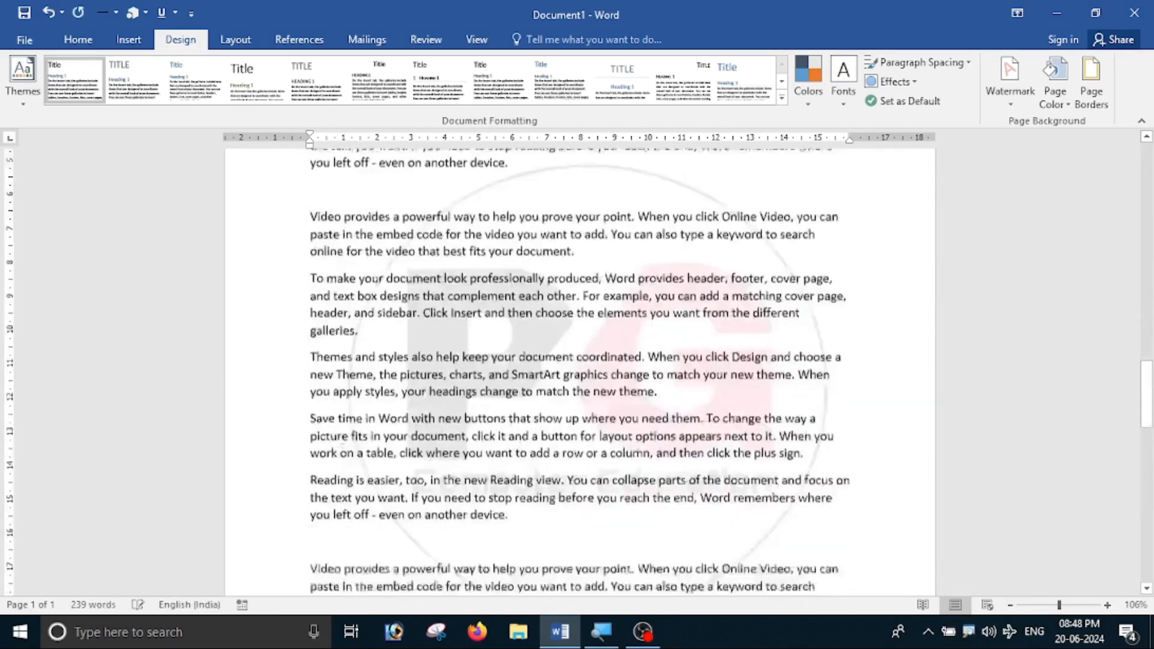
pyautogui.hotkey('ctrl', 'v')
pyautogui.hotkey('ctrl', 'v')
pyautogui.hotkey('ctrl', 'v')
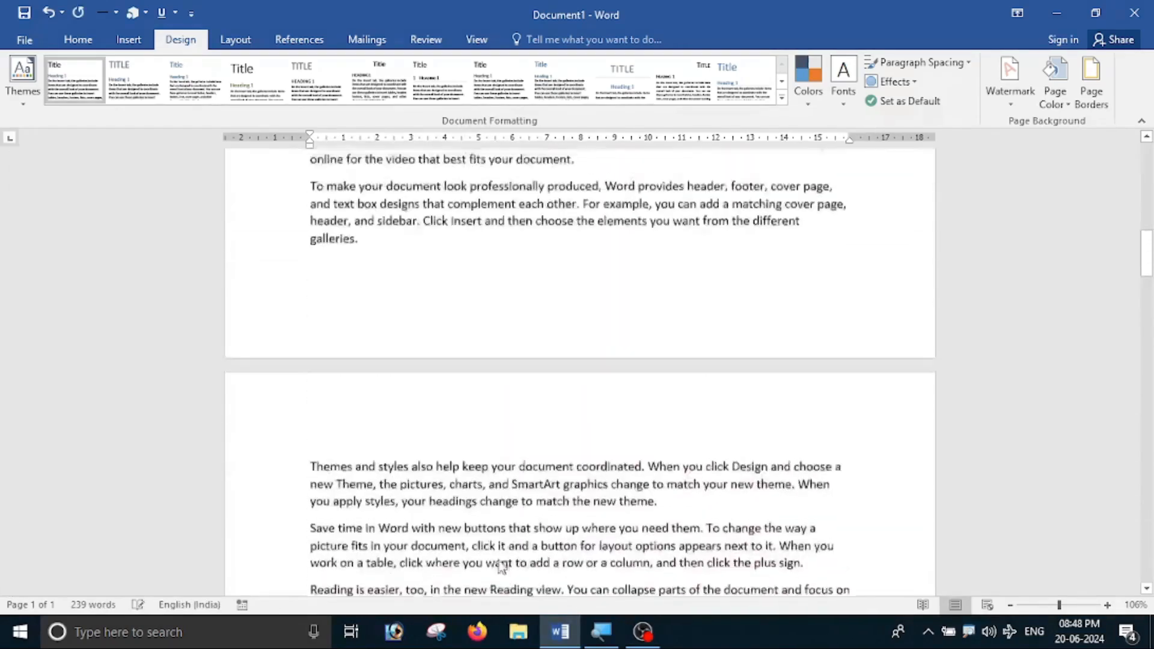
pyautogui.hotkey('ctrl', 'v')
pyautogui.hotkey('ctrl', 'v')
pyautogui.hotkey('ctrl', 'v')
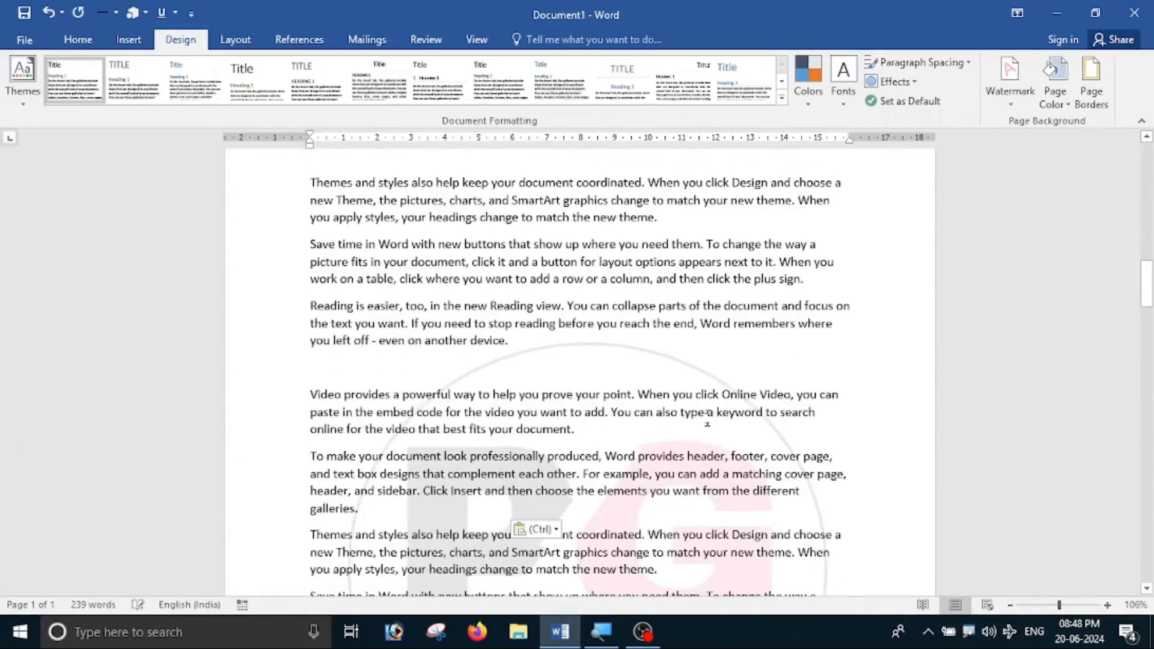
pyautogui.scroll(3, 744, 377)
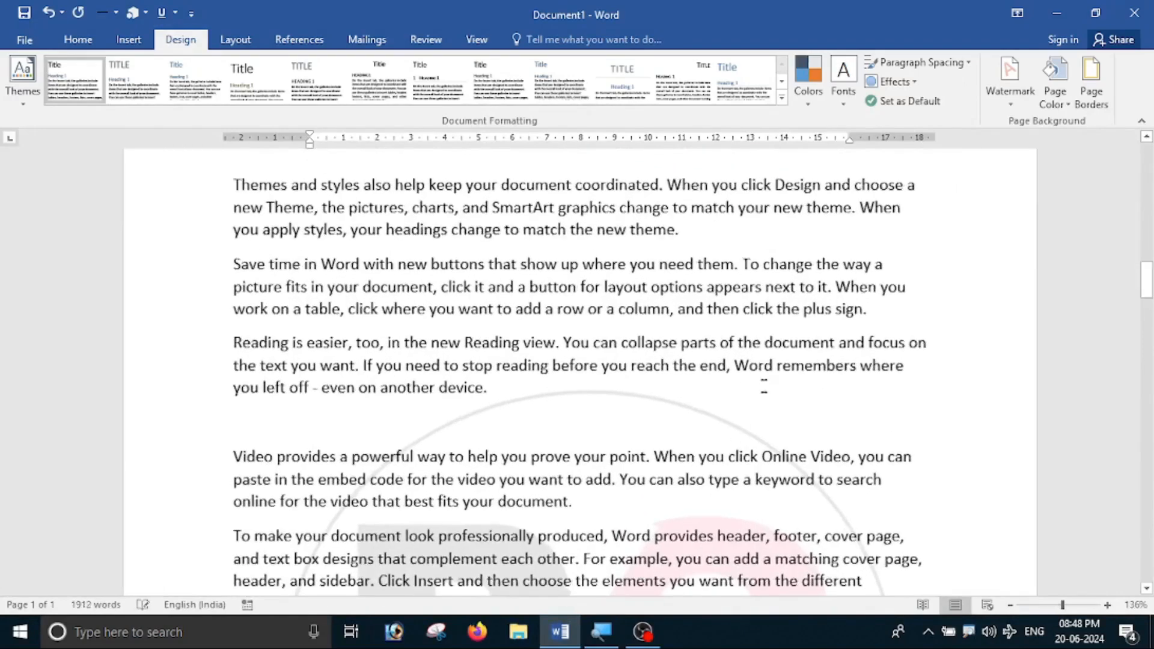
# Check the logo watermark across the pages and remove it from the whole document
pyautogui.scroll(-15, 764, 453)
pyautogui.scroll(-5, 577, 372)
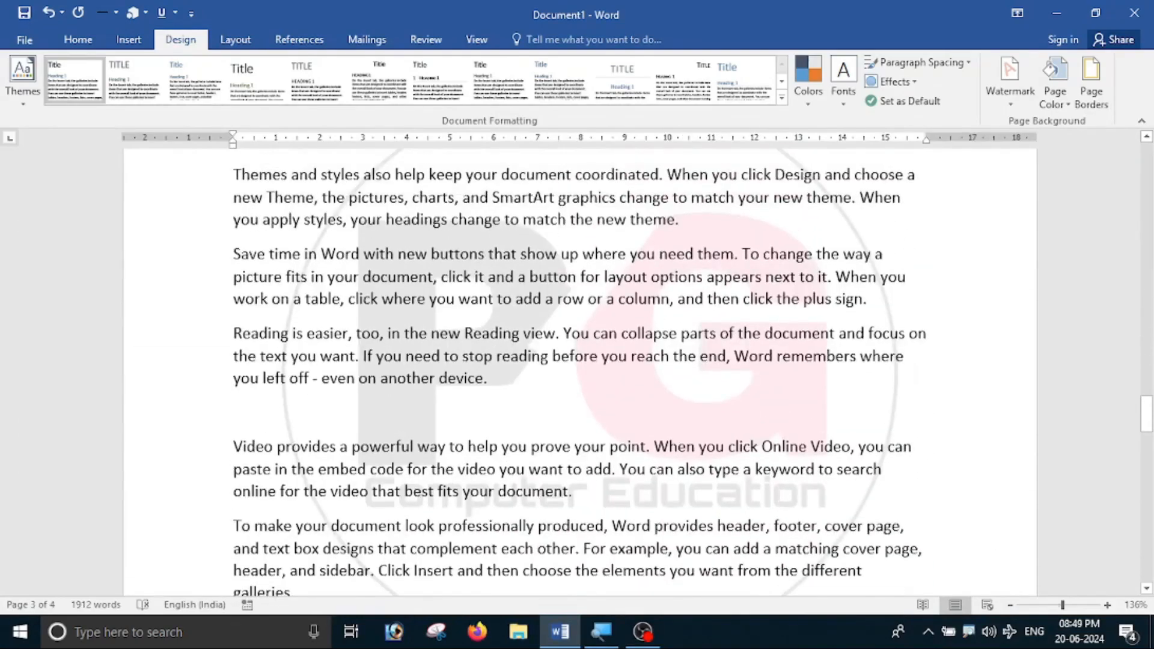
pyautogui.scroll(20, 577, 372)
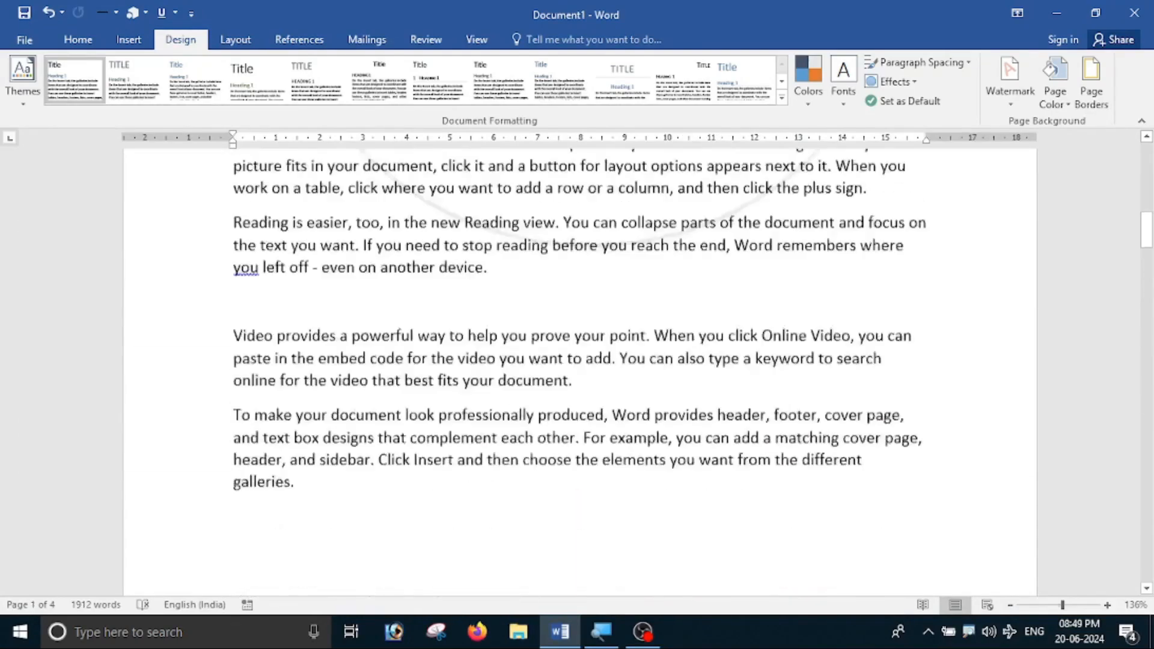
pyautogui.scroll(-15, 577, 372)
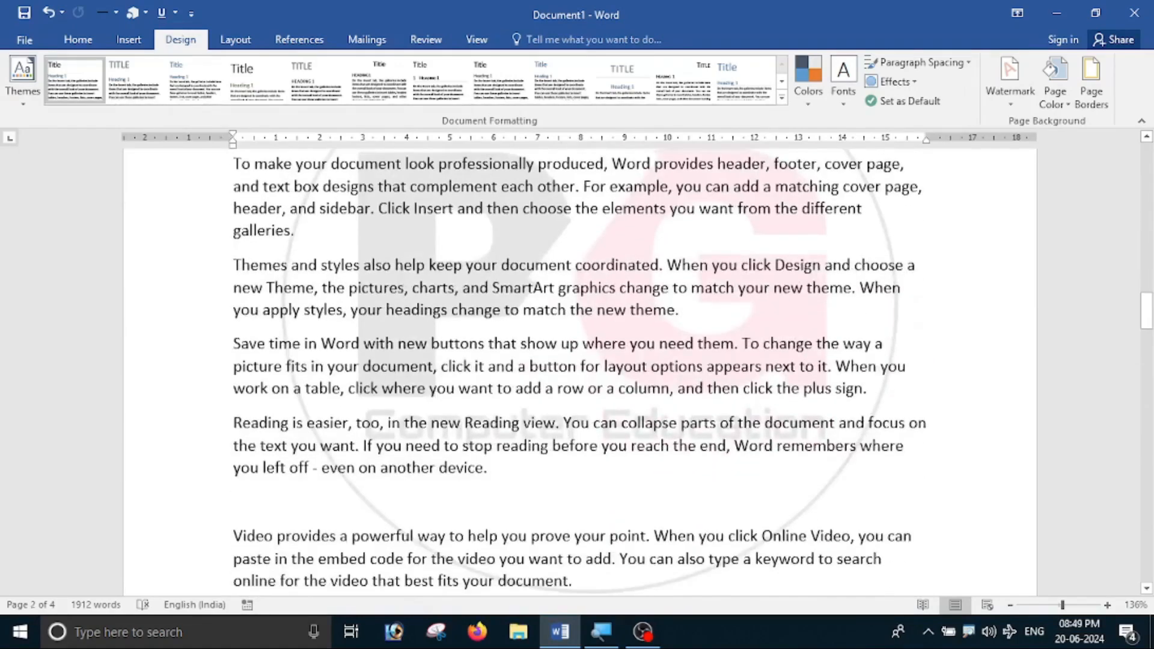
pyautogui.scroll(10, 577, 373)
pyautogui.scroll(10, 577, 372)
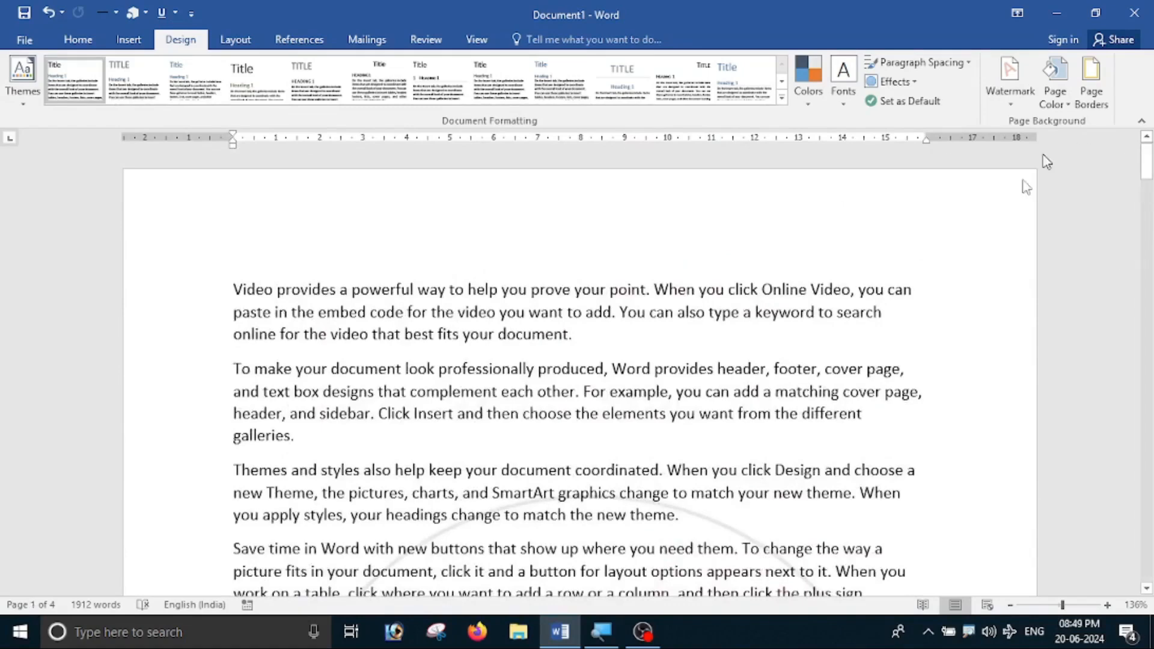
pyautogui.click(1006, 96)
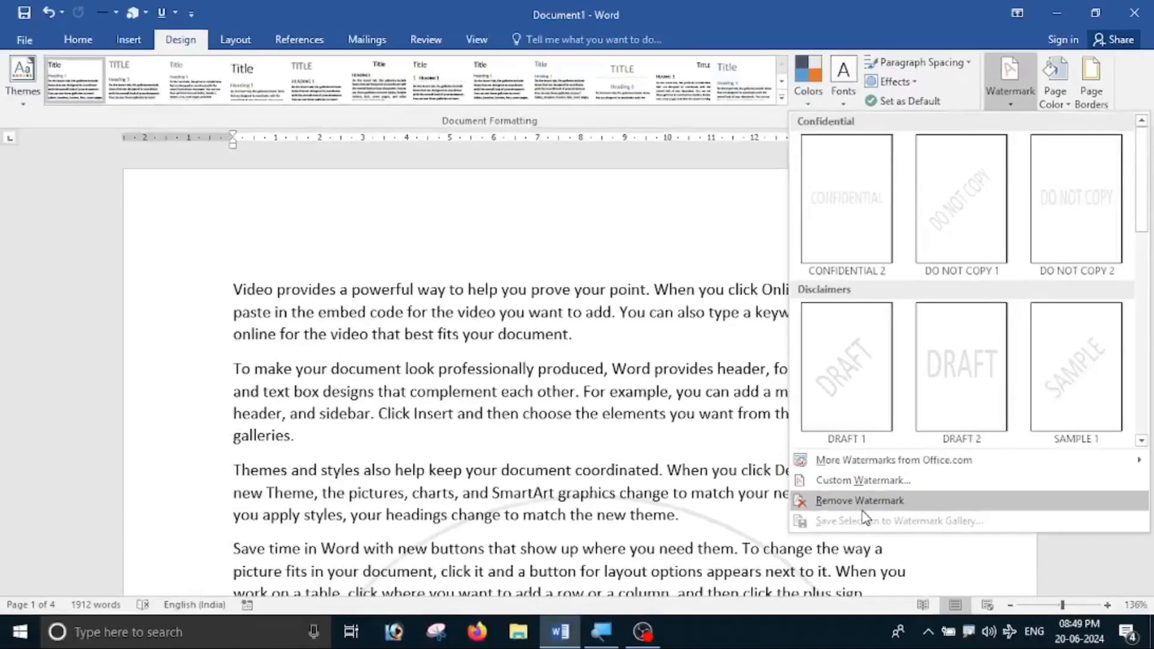
pyautogui.click(869, 503)
pyautogui.scroll(-15, 667, 433)
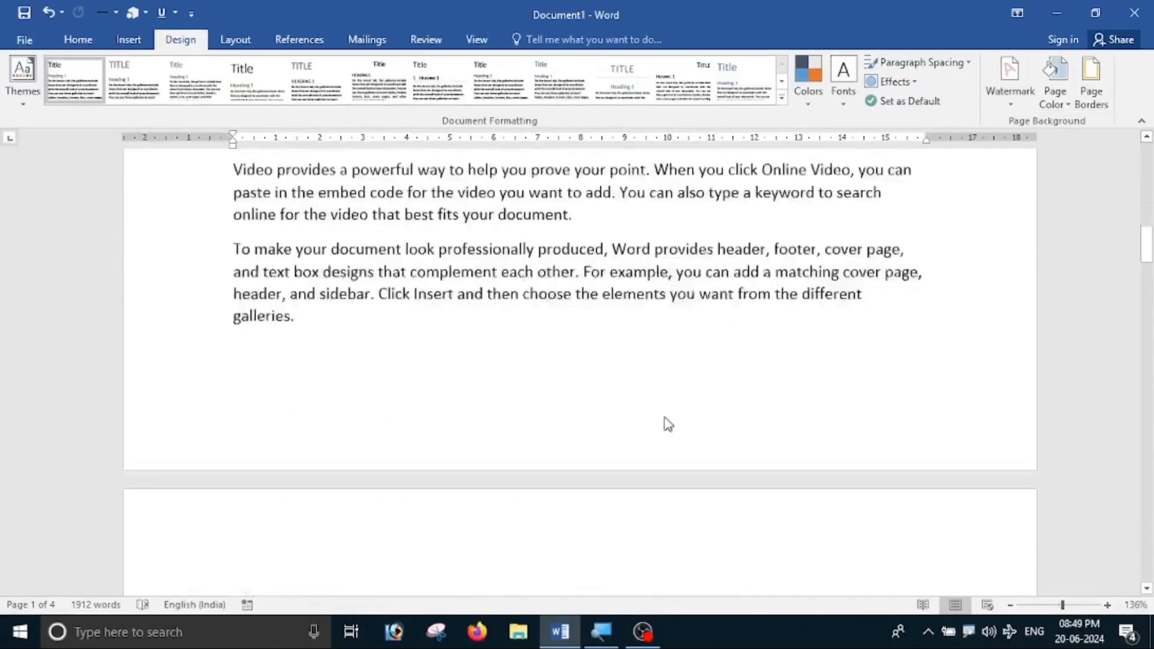
pyautogui.scroll(-10, 668, 441)
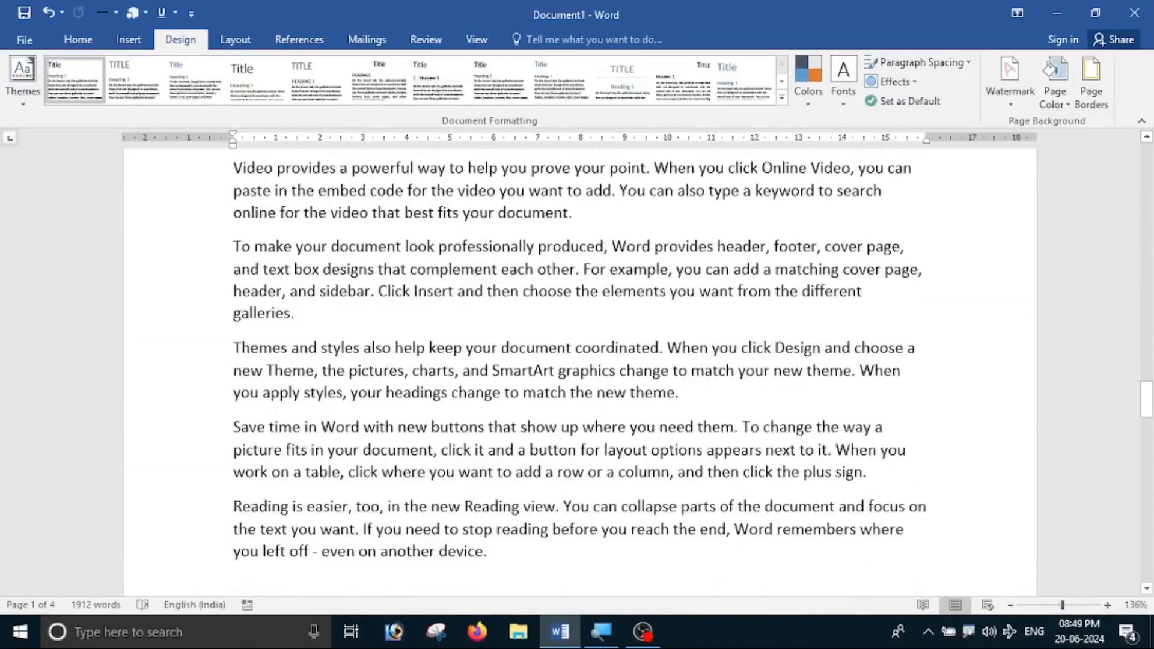
pyautogui.scroll(12, 579, 373)
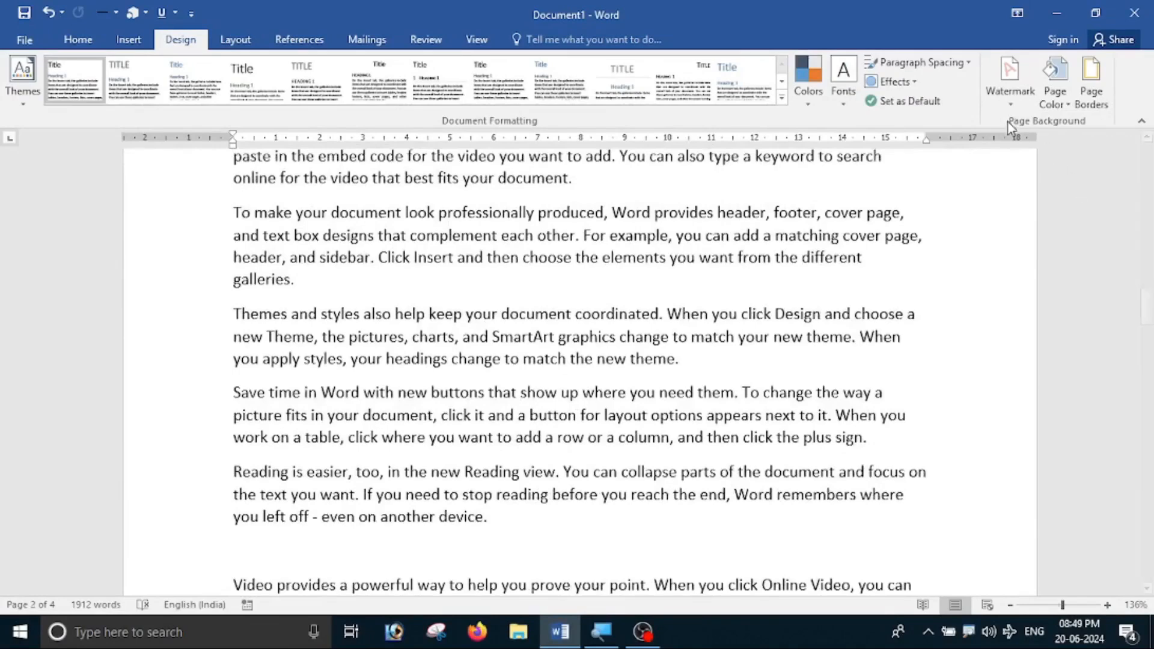
# Set up a custom text watermark with the text "PG Computer Education"
pyautogui.click(1009, 90)
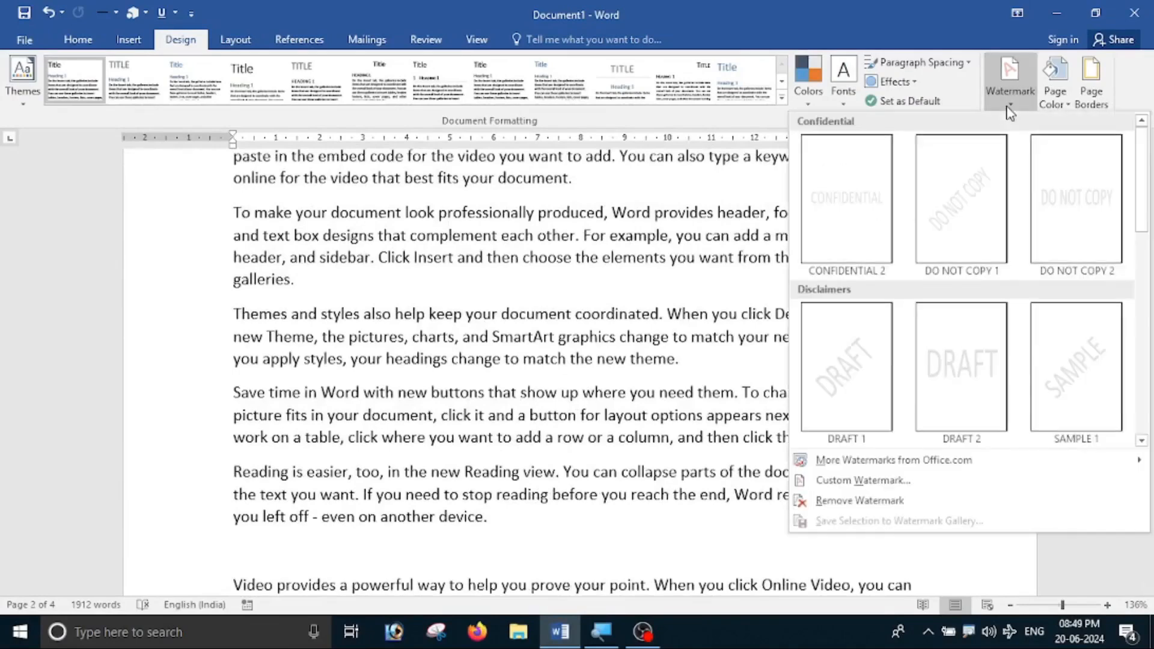
pyautogui.click(867, 484)
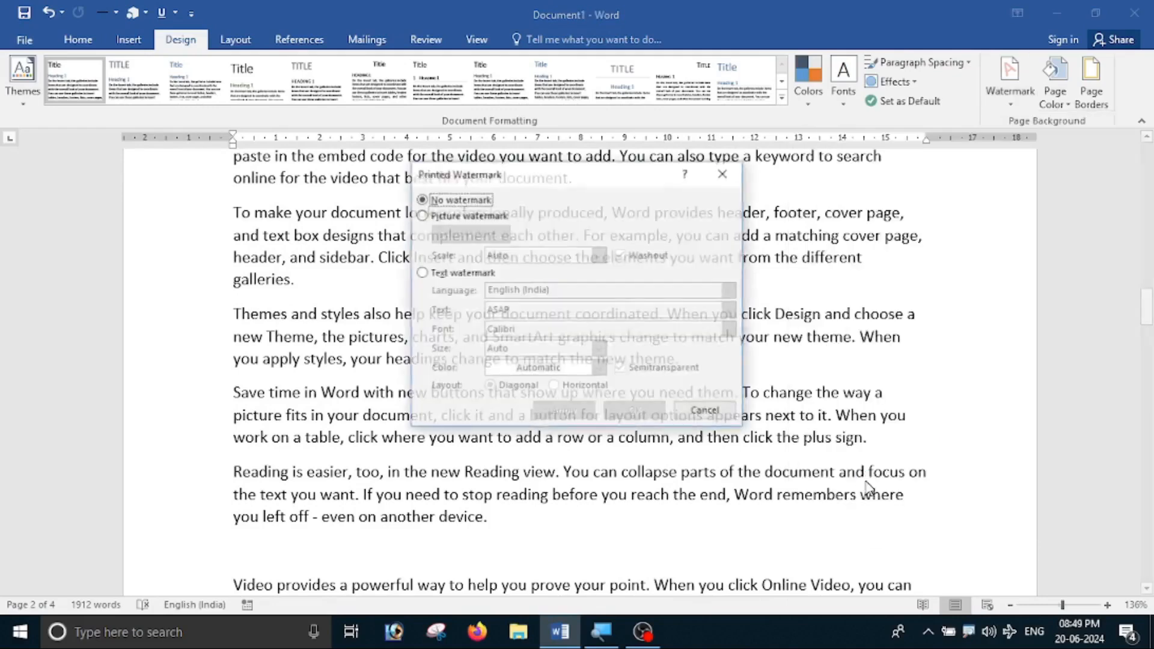
pyautogui.click(423, 274)
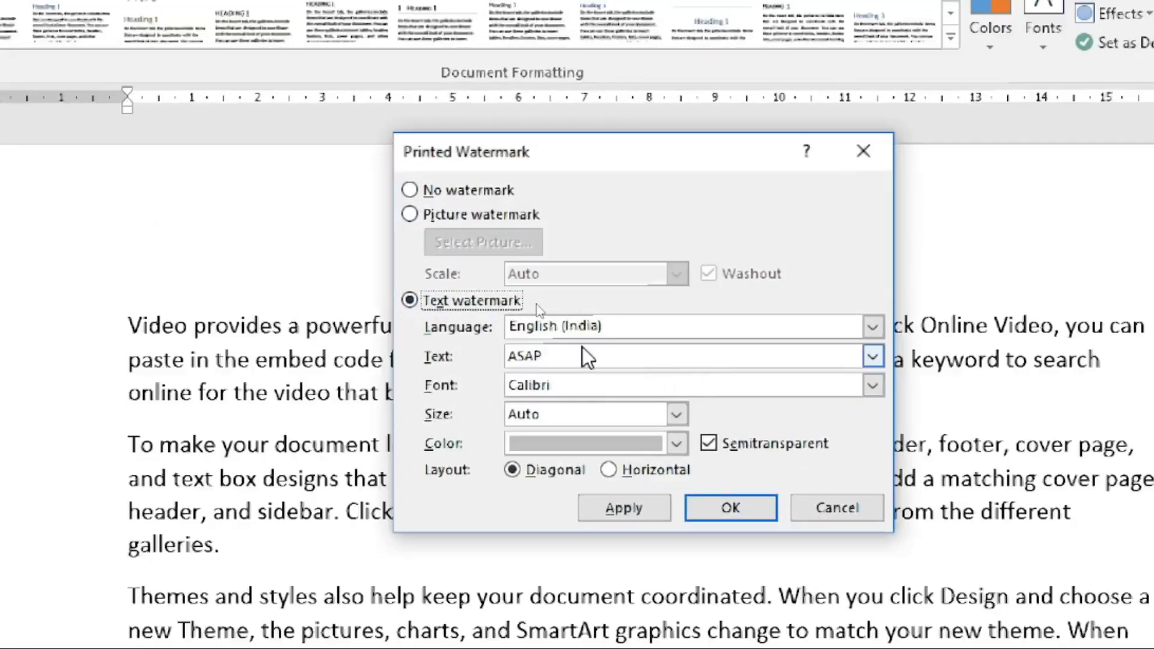
pyautogui.moveTo(581, 361); pyautogui.dragTo(509, 362)
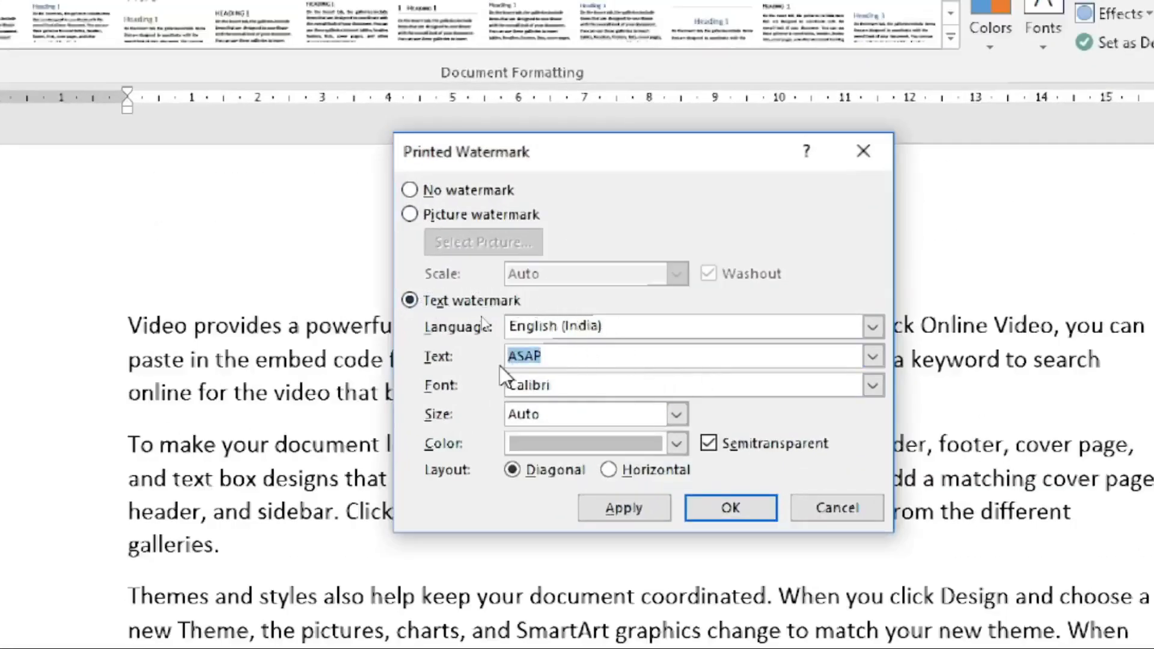
pyautogui.write('PG Computer Education')
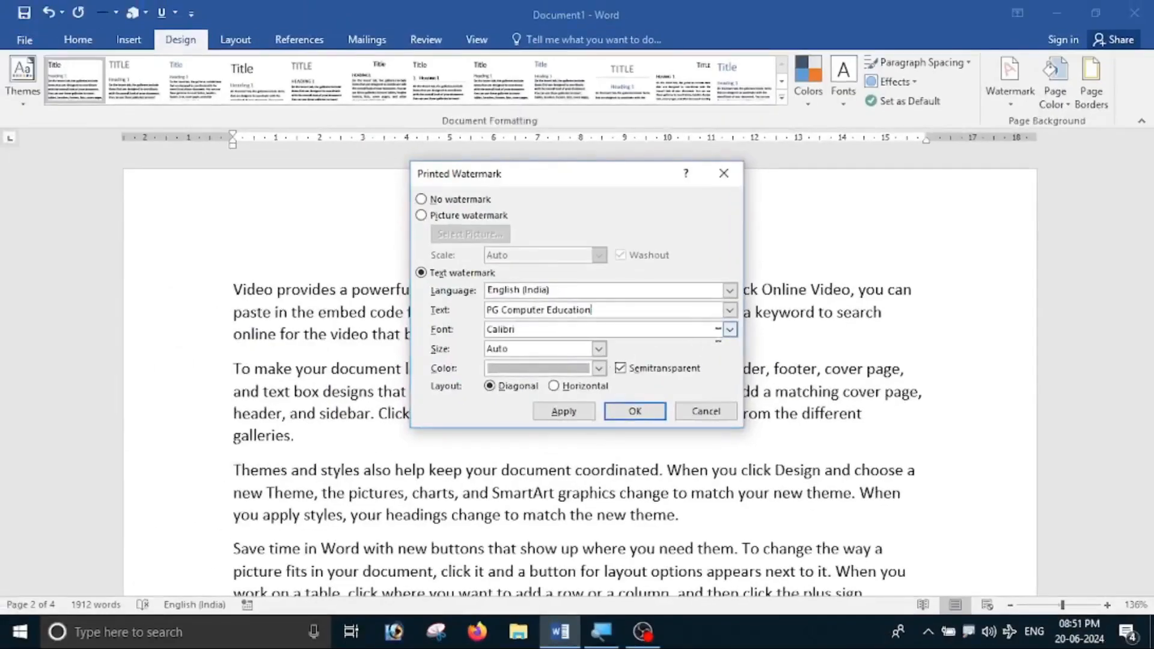
# Set the text watermark's font to Times New Roman
pyautogui.click(729, 329)
pyautogui.scroll(-8, 571, 378)
pyautogui.scroll(5, 559, 391)
pyautogui.scroll(10, 557, 392)
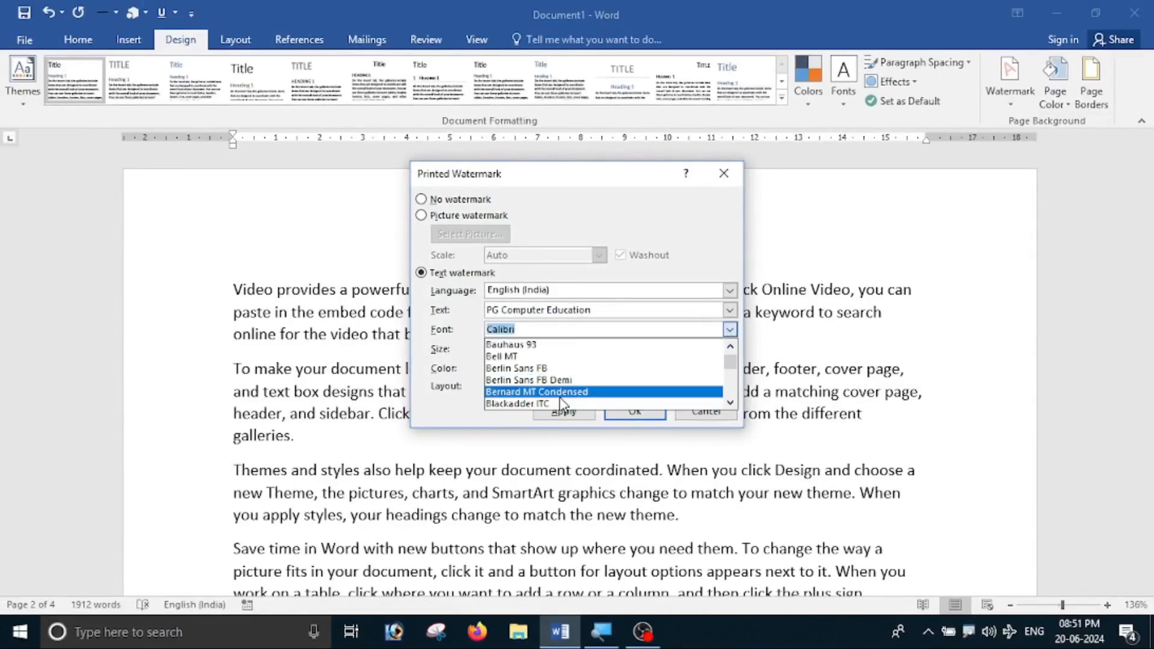
pyautogui.click(560, 394)
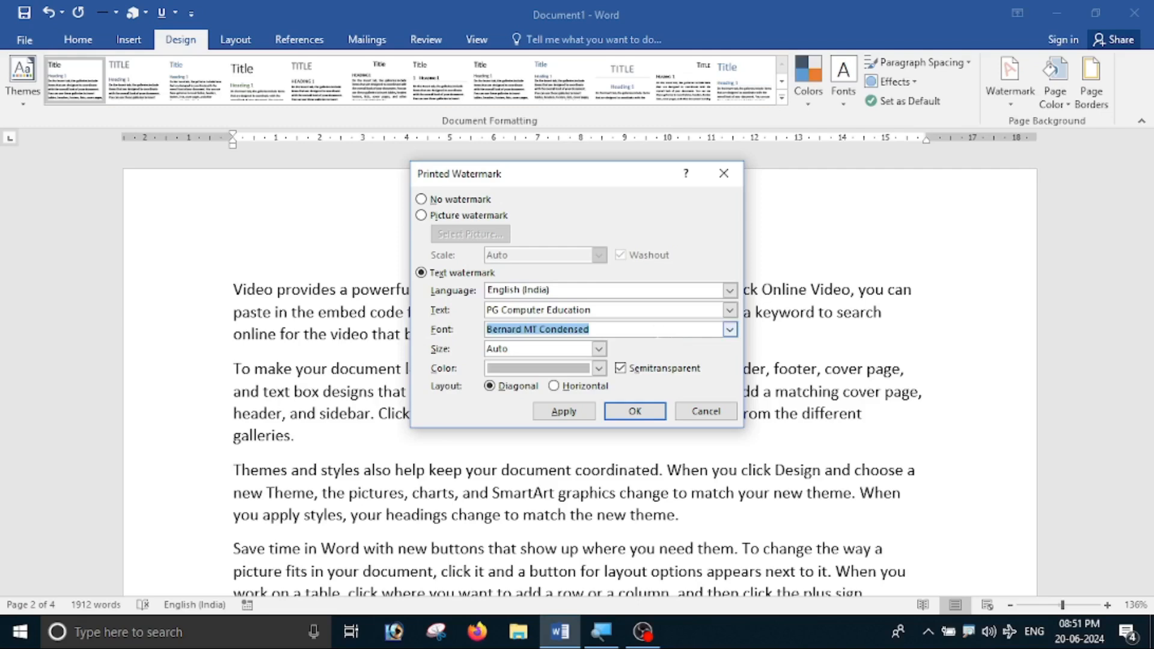
pyautogui.write('times')
pyautogui.press('Down')
pyautogui.press('Right')
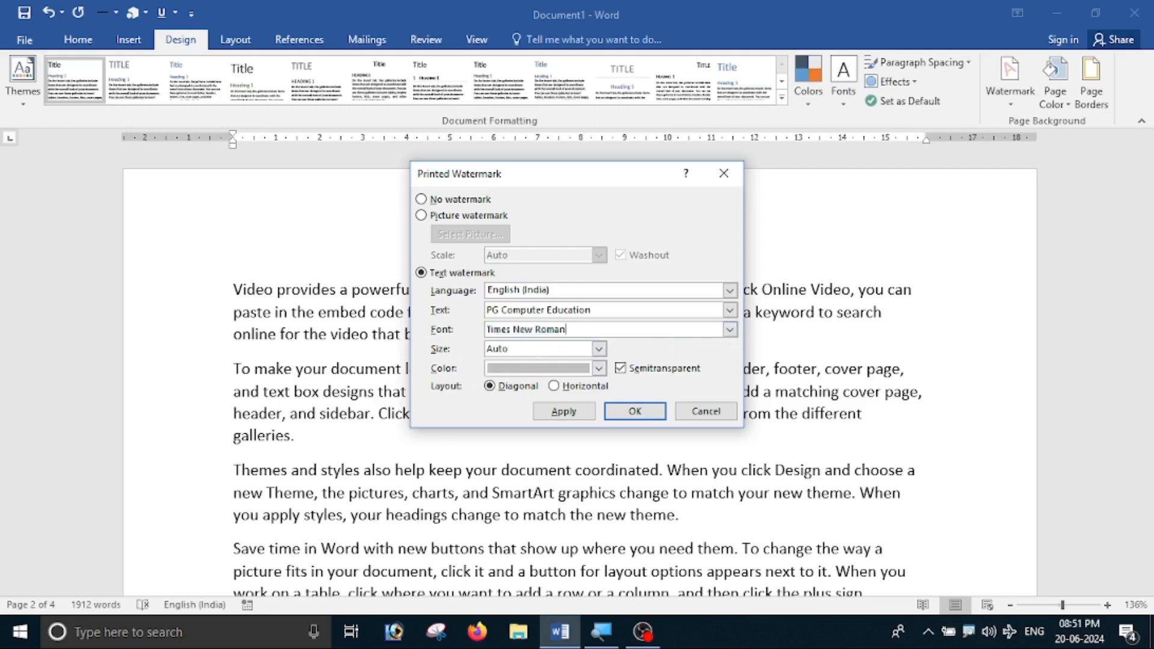
# Keep the watermark size at Auto and set its colour to standard red
pyautogui.click(598, 349)
pyautogui.click(599, 352)
pyautogui.click(599, 349)
pyautogui.click(599, 351)
pyautogui.click(599, 369)
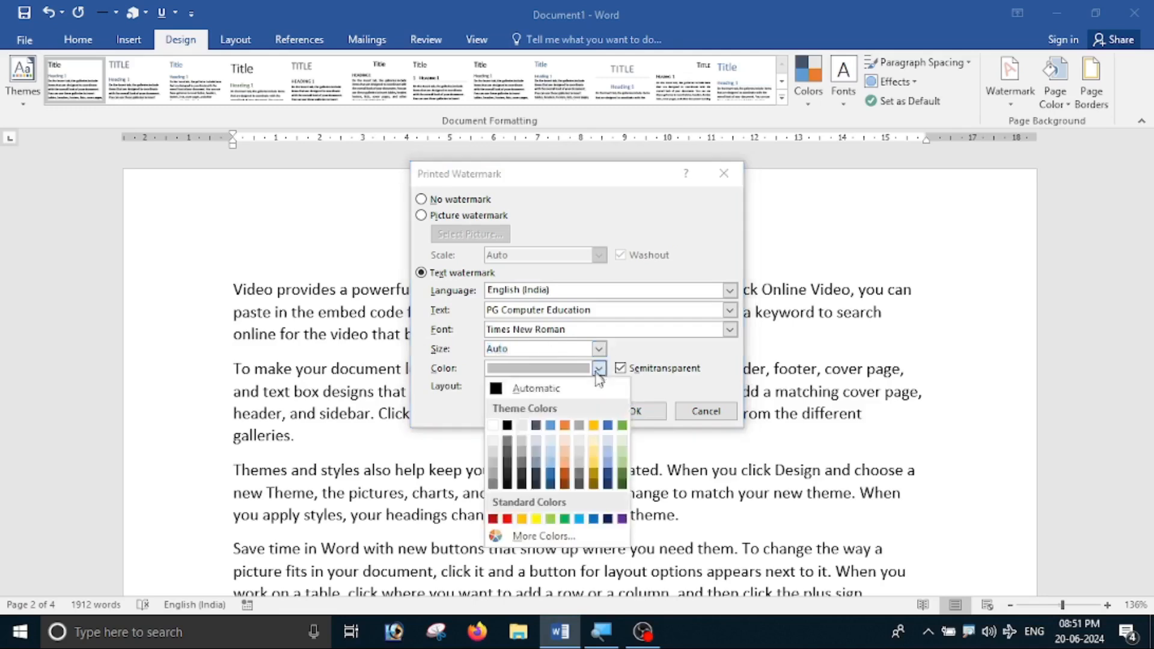
pyautogui.click(507, 519)
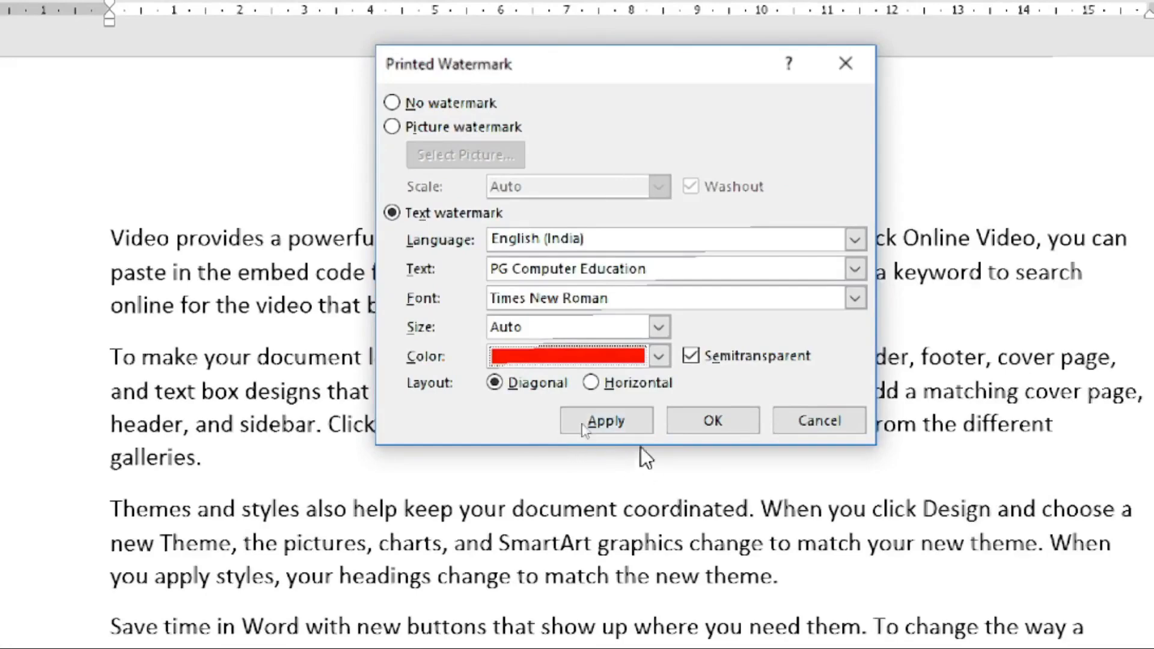
# Choose the Diagonal layout, apply the text watermark to the document and close the watermark settings
pyautogui.click(591, 382)
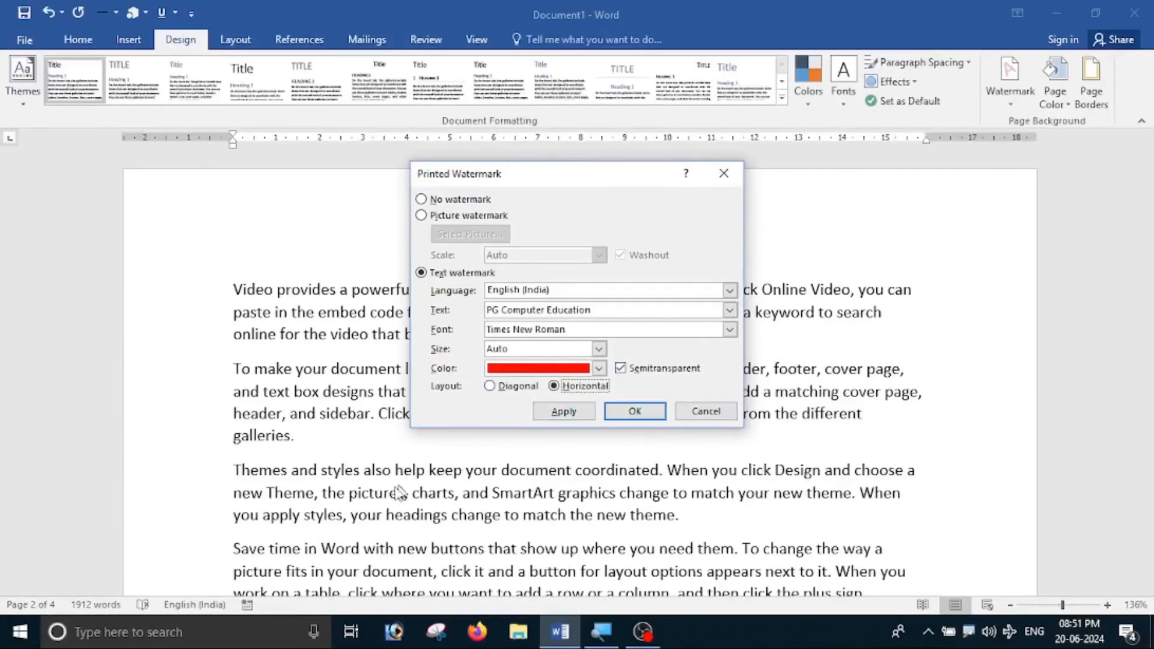
pyautogui.click(491, 385)
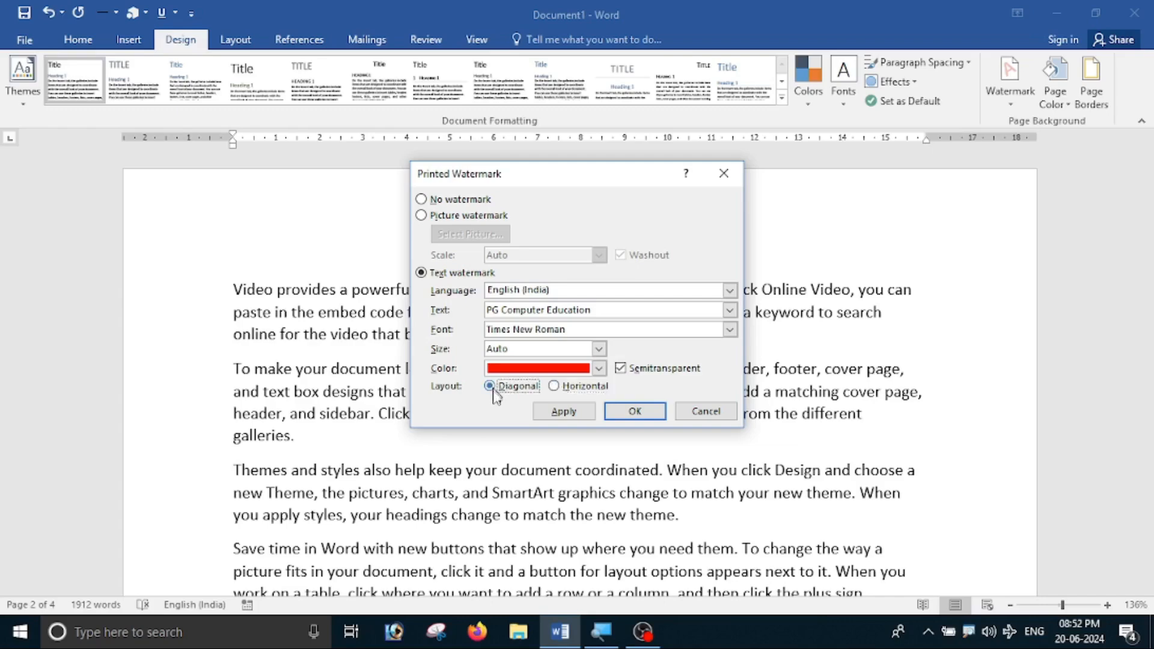
pyautogui.click(565, 412)
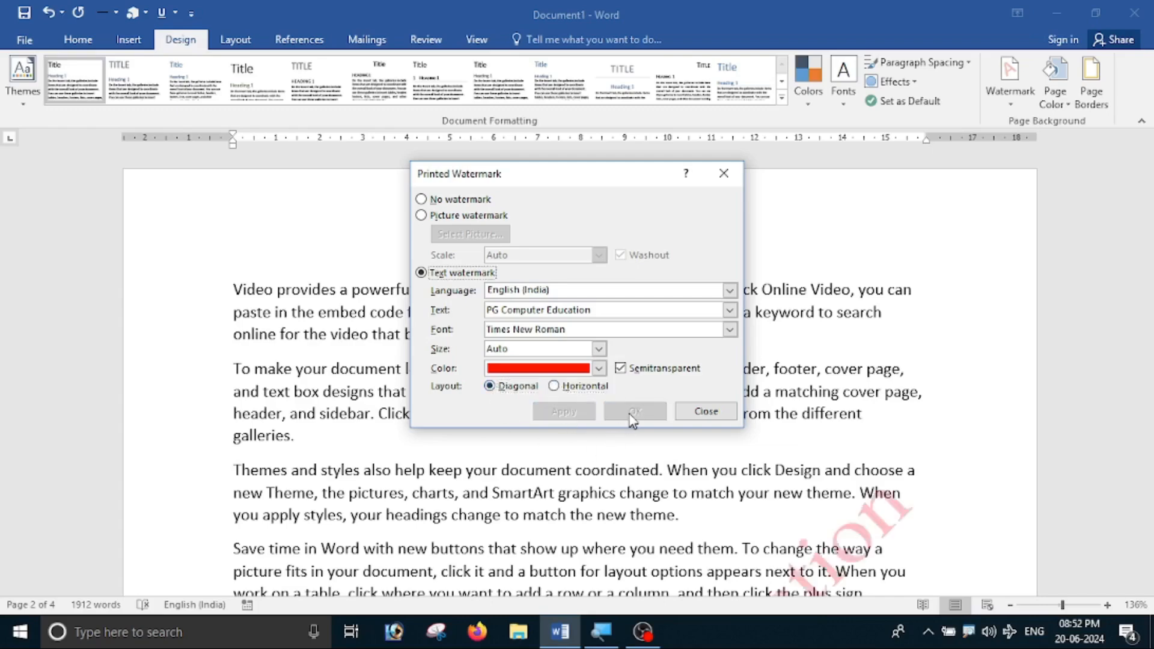
pyautogui.click(706, 414)
# Examine the diagonal text watermark on every page, both in a multi-page overview and close up
pyautogui.scroll(-9, 917, 461)
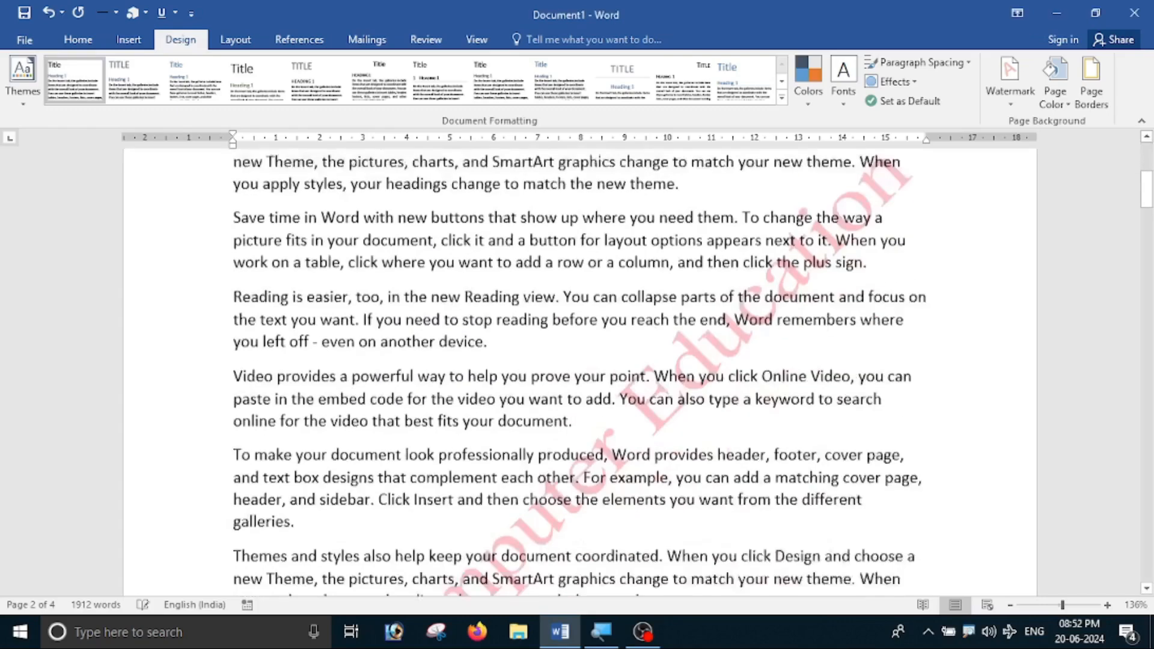
pyautogui.keyDown('ctrl'); pyautogui.scroll(-3, 754, 234); pyautogui.keyUp('ctrl')
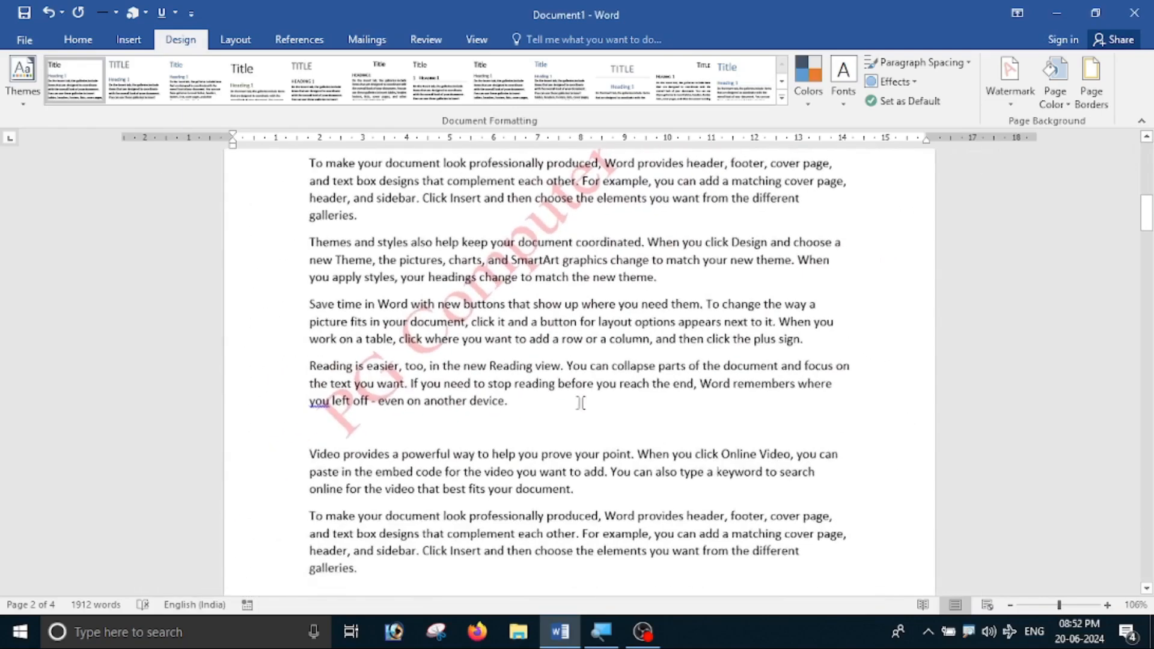
pyautogui.keyDown('ctrl'); pyautogui.scroll(-3, 577, 372); pyautogui.keyUp('ctrl')
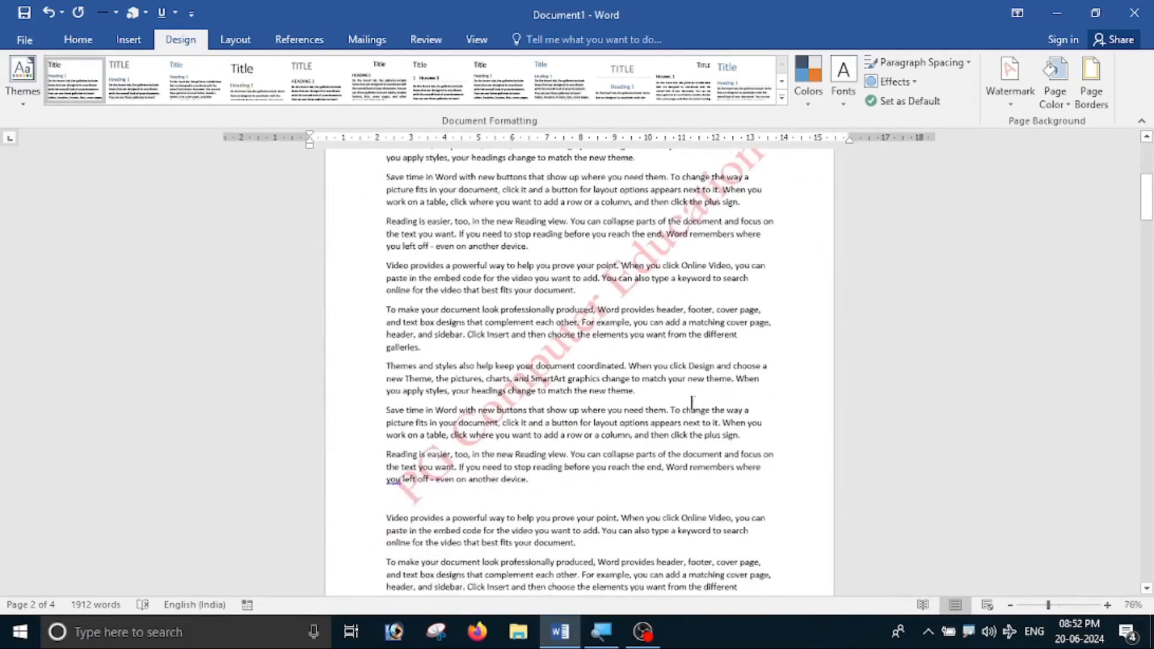
pyautogui.scroll(-5, 577, 373)
pyautogui.scroll(-5, 780, 466)
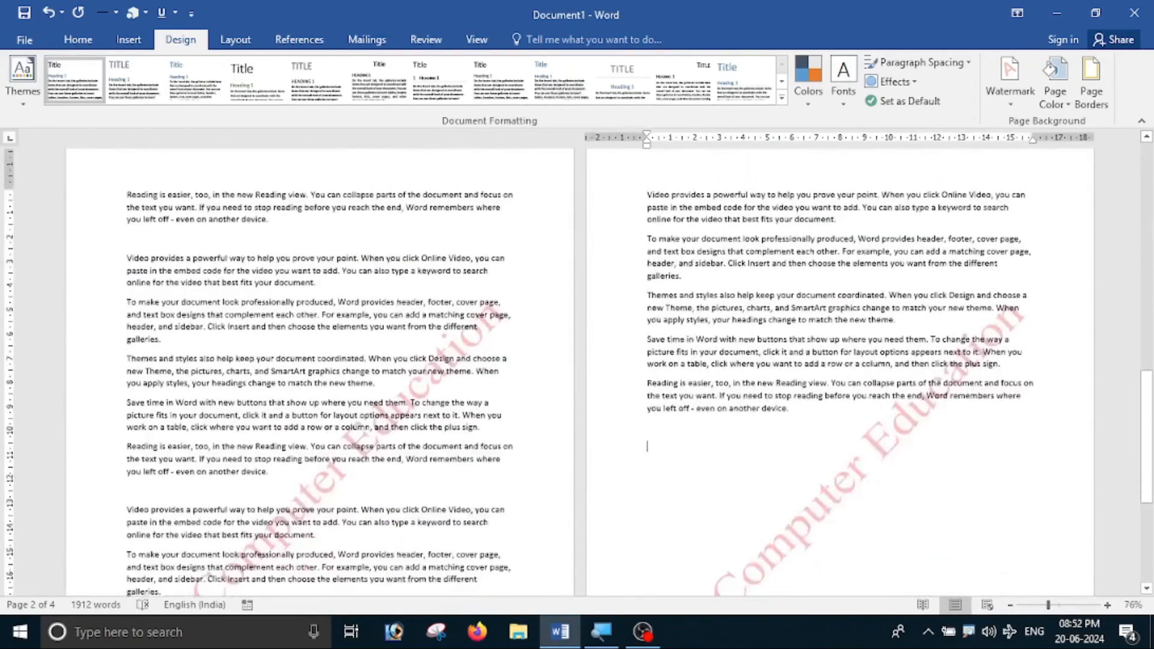
pyautogui.keyDown('ctrl'); pyautogui.scroll(-5, 781, 466); pyautogui.keyUp('ctrl')
pyautogui.scroll(2, 674, 373)
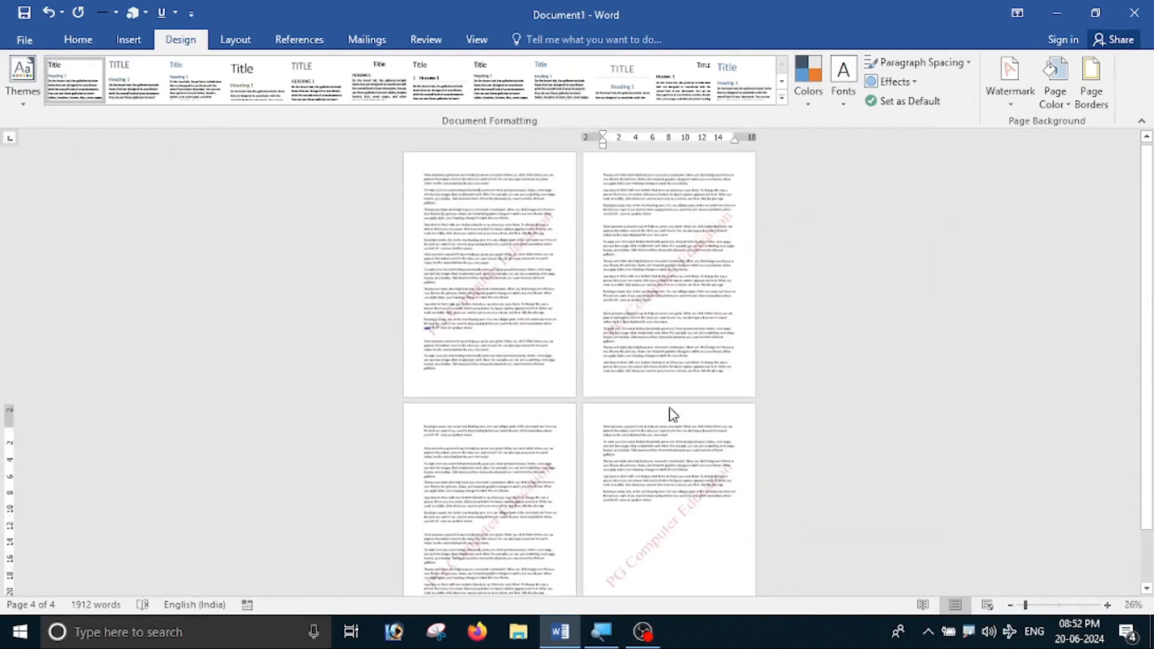
pyautogui.keyDown('ctrl'); pyautogui.scroll(4, 475, 448); pyautogui.keyUp('ctrl')
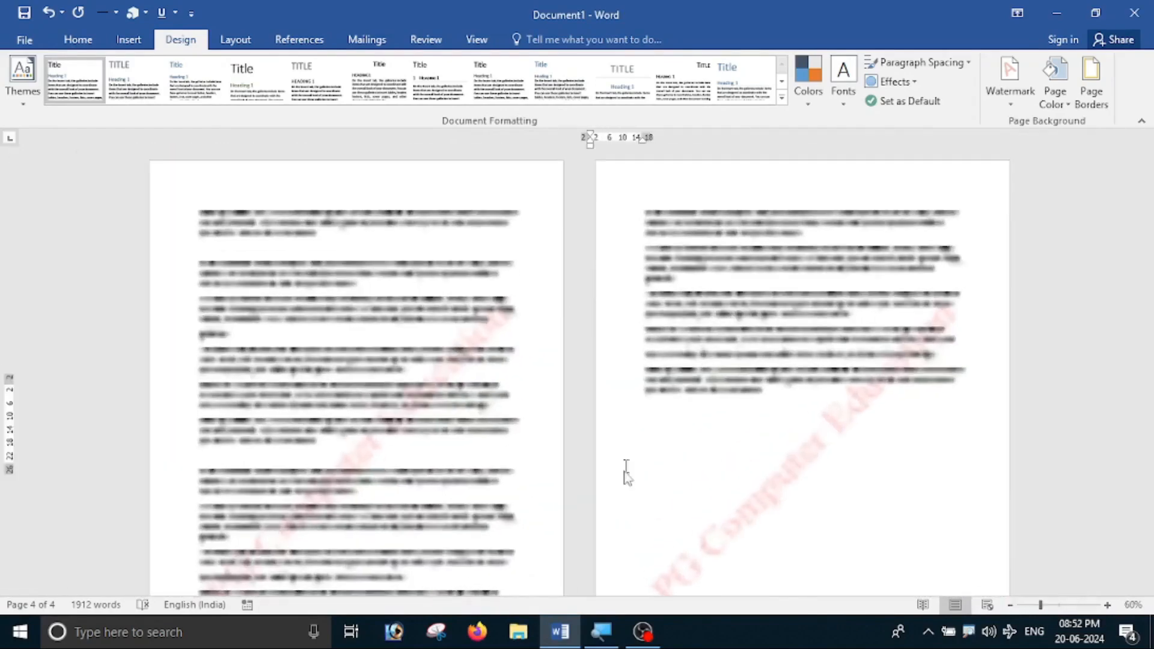
pyautogui.scroll(5, 489, 460)
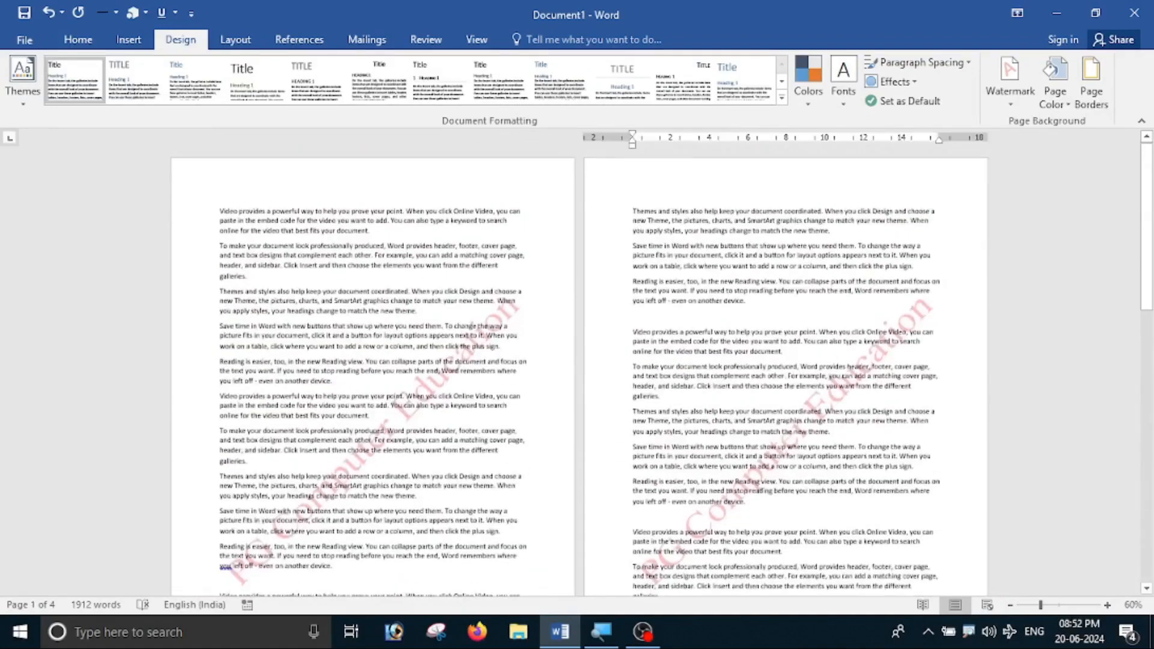
pyautogui.keyDown('ctrl'); pyautogui.scroll(5, 587, 459); pyautogui.keyUp('ctrl')
pyautogui.scroll(-3, 587, 460)
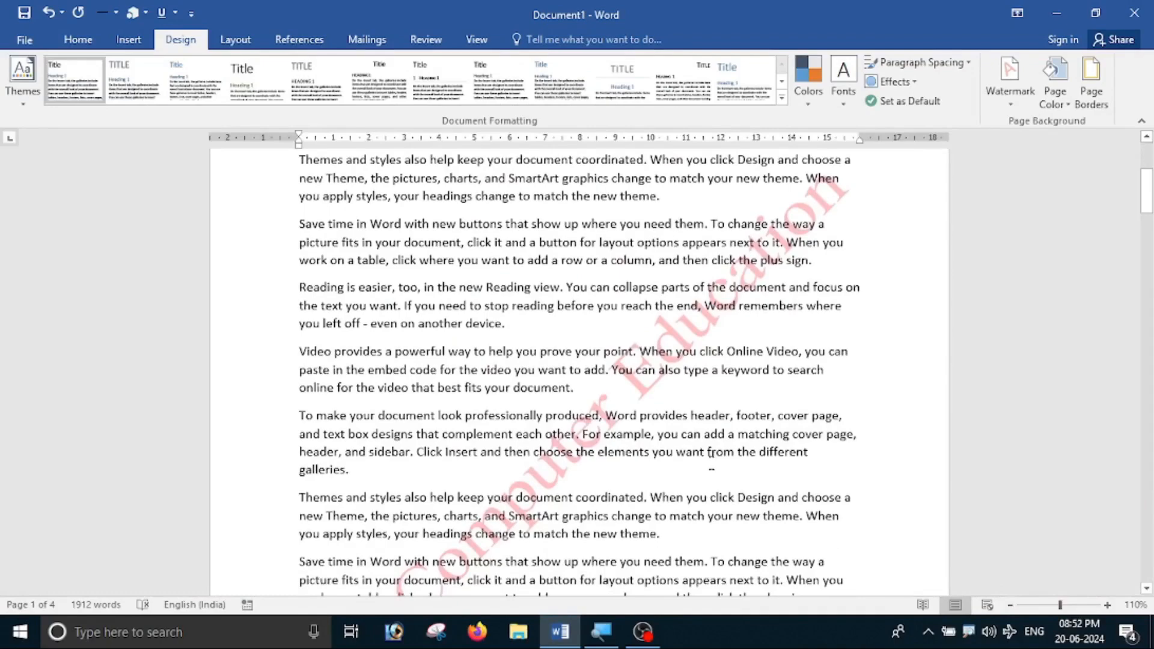
# Examine the watermarked pages in the print preview and return to the document
pyautogui.hotkey('ctrl', 'p')
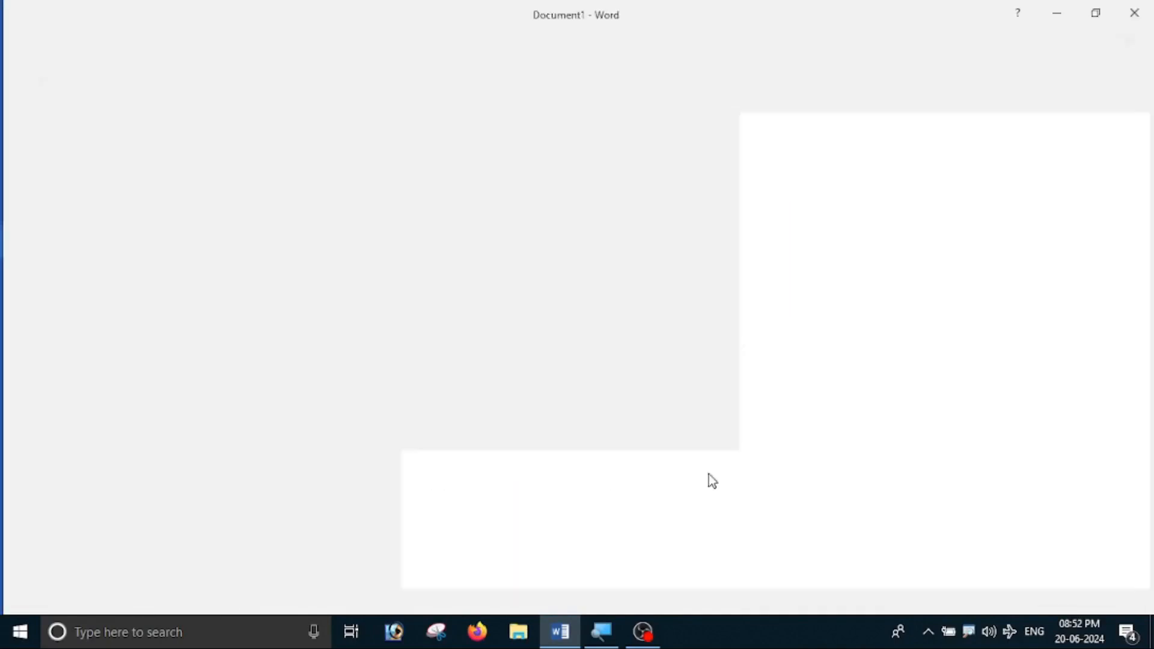
pyautogui.keyDown('ctrl'); pyautogui.scroll(2, 748, 484); pyautogui.keyUp('ctrl')
pyautogui.scroll(-10, 843, 399)
pyautogui.scroll(-3, 843, 398)
pyautogui.scroll(8, 841, 405)
pyautogui.scroll(5, 841, 415)
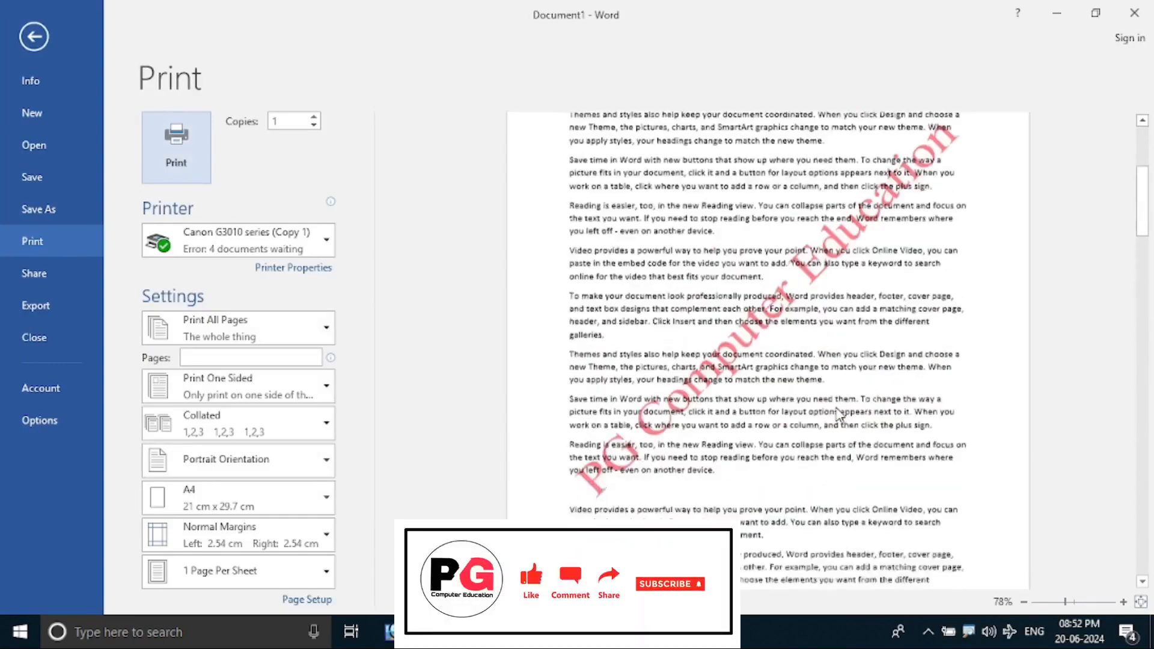
pyautogui.scroll(3, 837, 419)
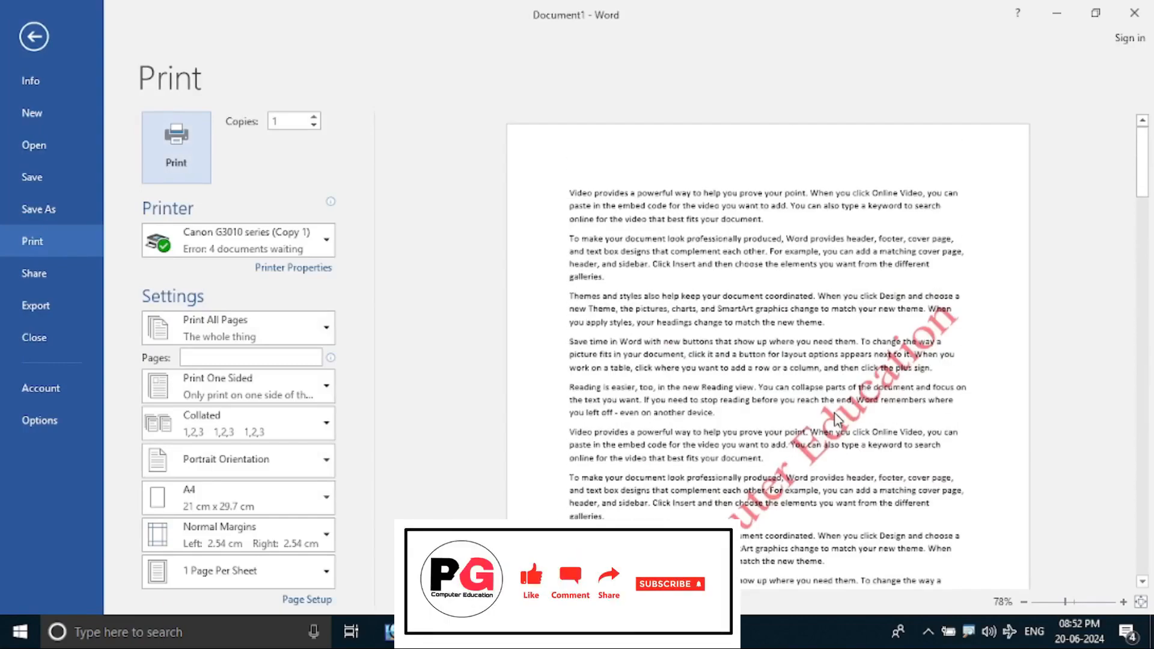
pyautogui.click(37, 39)
# Remove the red text watermark from the document and check the pages
pyautogui.scroll(-20, 577, 361)
pyautogui.scroll(14, 577, 360)
pyautogui.scroll(1, 577, 336)
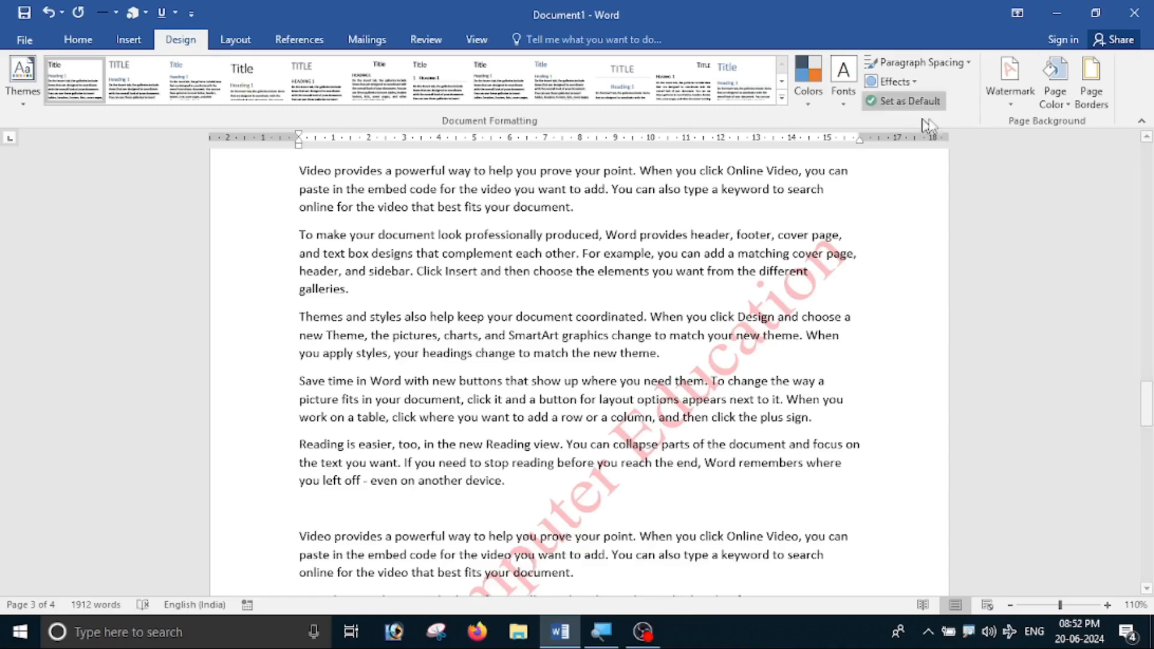
pyautogui.click(1010, 84)
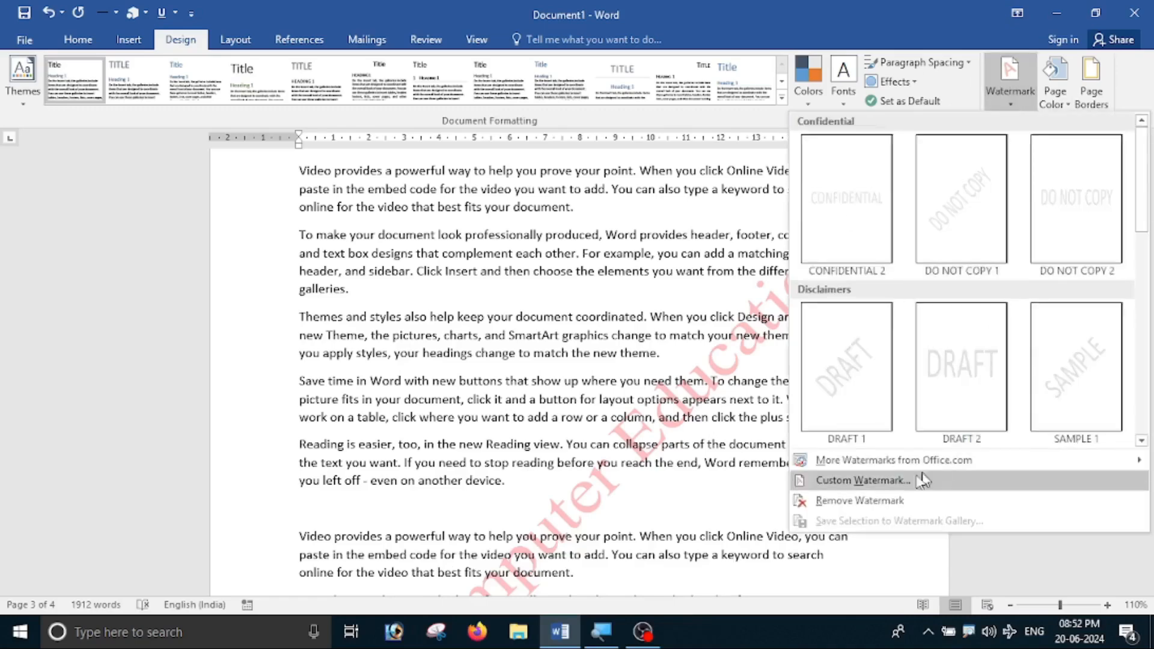
pyautogui.click(853, 501)
pyautogui.scroll(-3, 541, 393)
pyautogui.scroll(10, 541, 393)
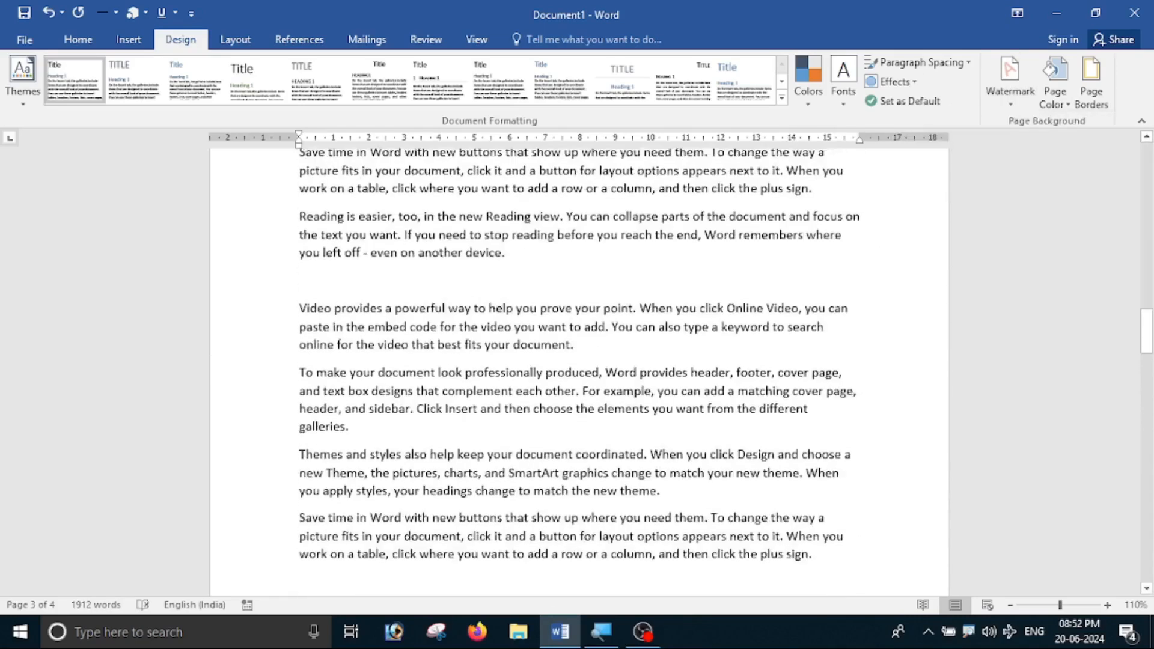
# Set the page colour of the document to the standard Yellow and check the pages
pyautogui.scroll(5, 823, 362)
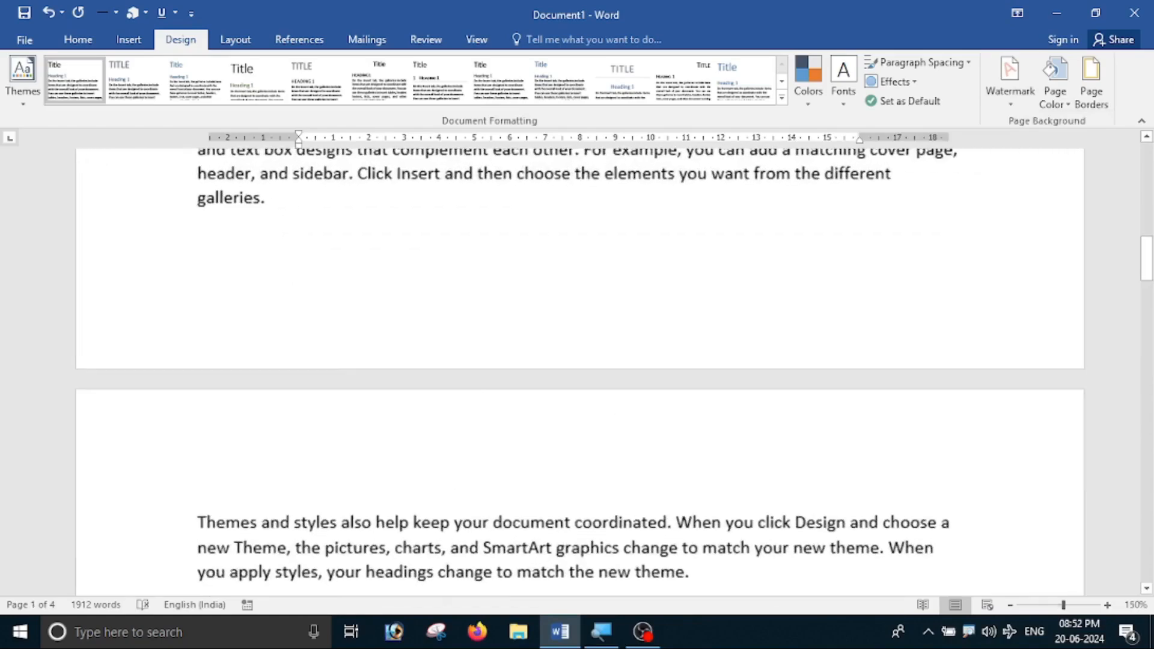
pyautogui.scroll(4, 822, 362)
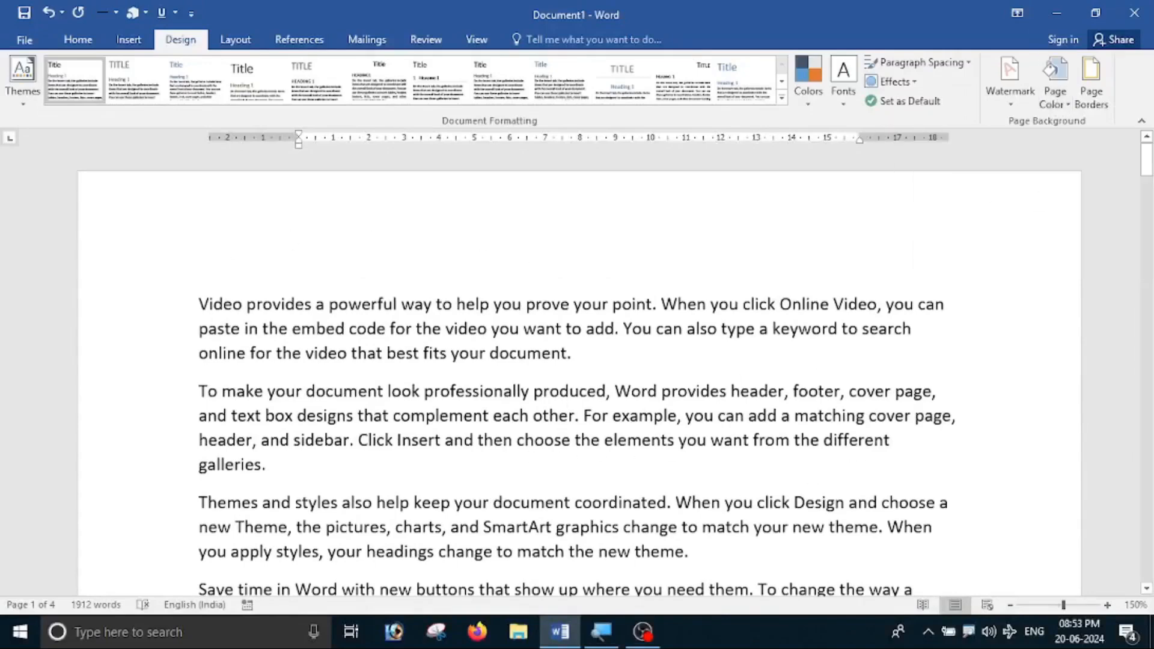
pyautogui.click(1053, 106)
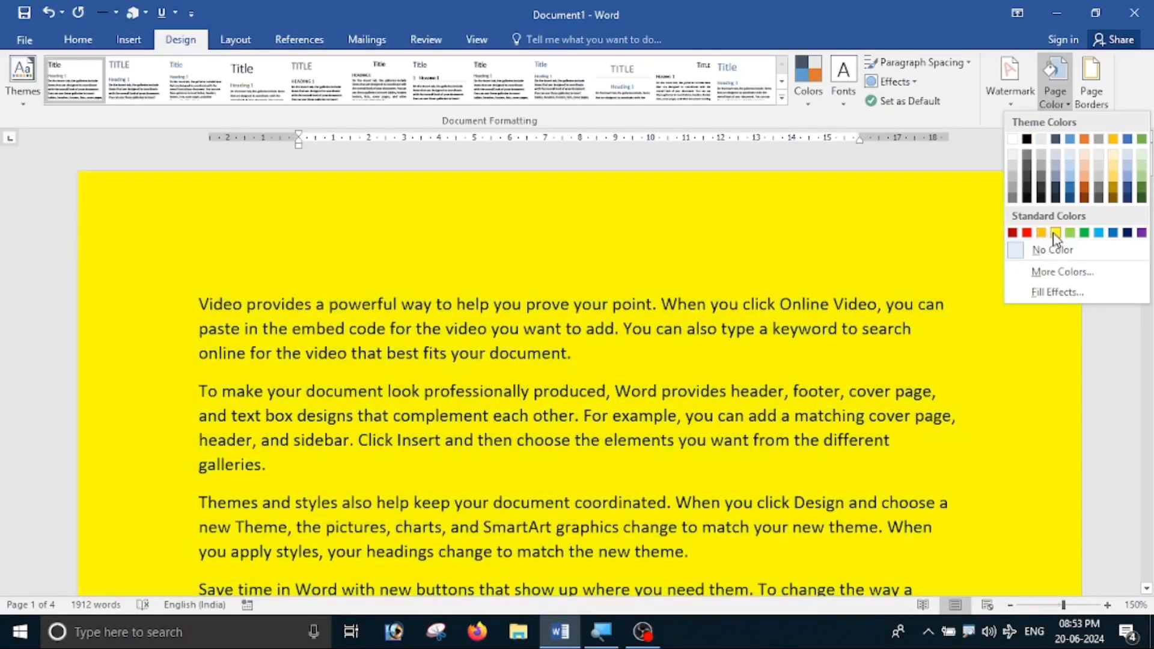
pyautogui.click(1055, 233)
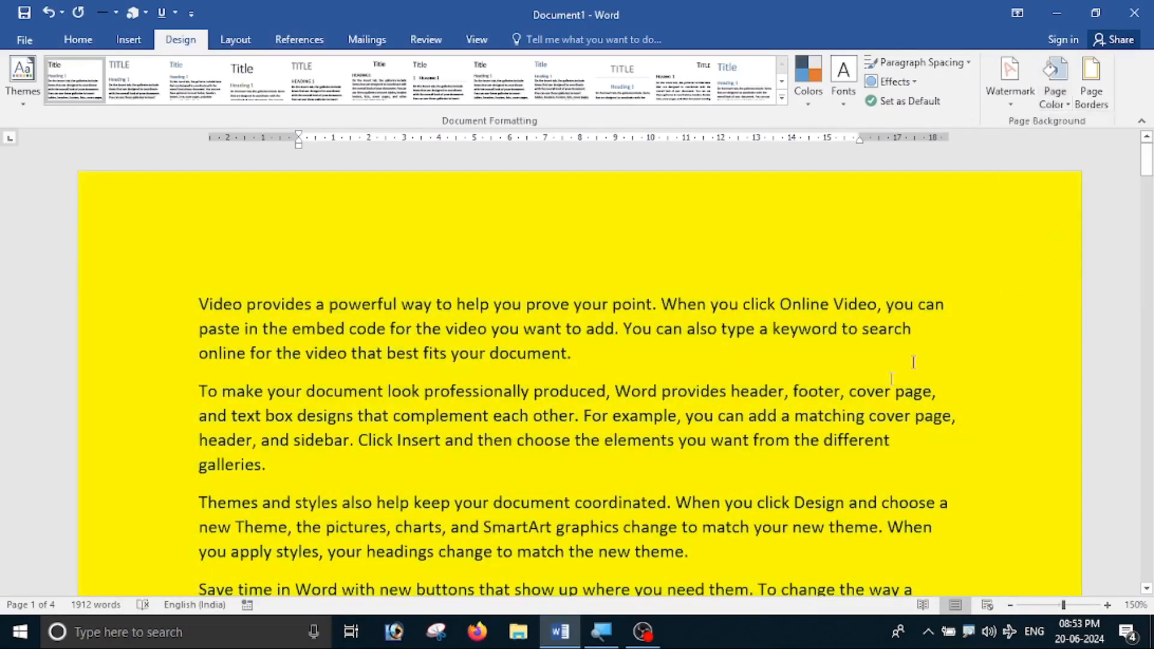
pyautogui.scroll(-15, 875, 389)
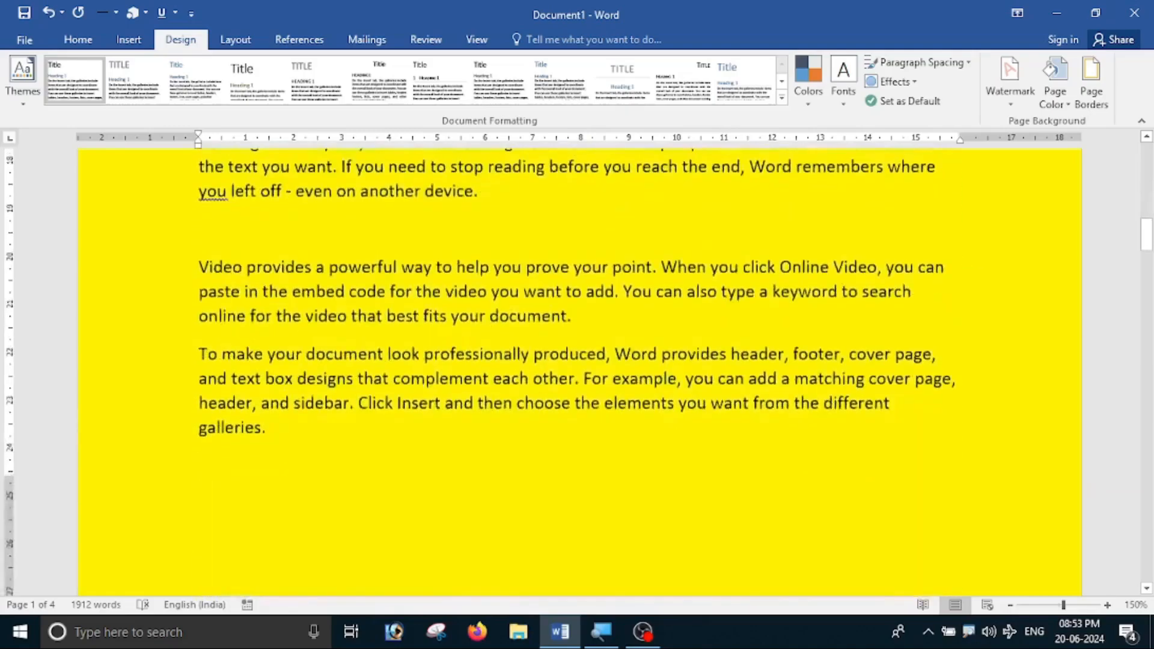
pyautogui.scroll(15, 577, 373)
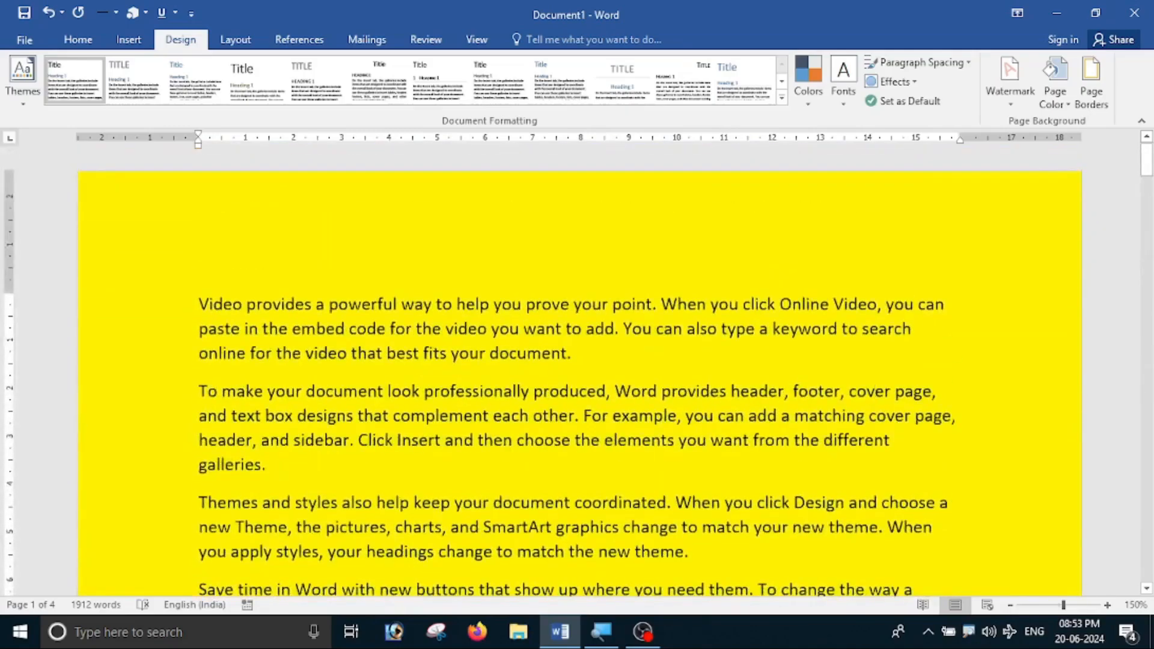
# Examine the yellow pages in the print preview and return to the document
pyautogui.hotkey('ctrl', 'p')
pyautogui.scroll(-4, 885, 369)
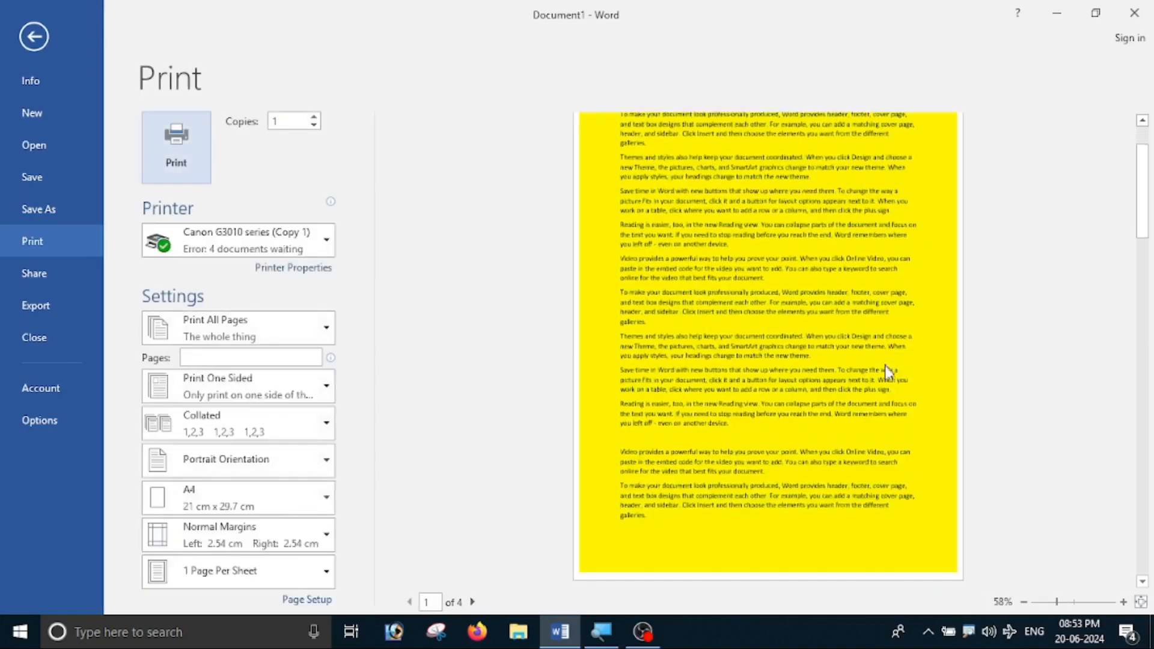
pyautogui.scroll(4, 885, 369)
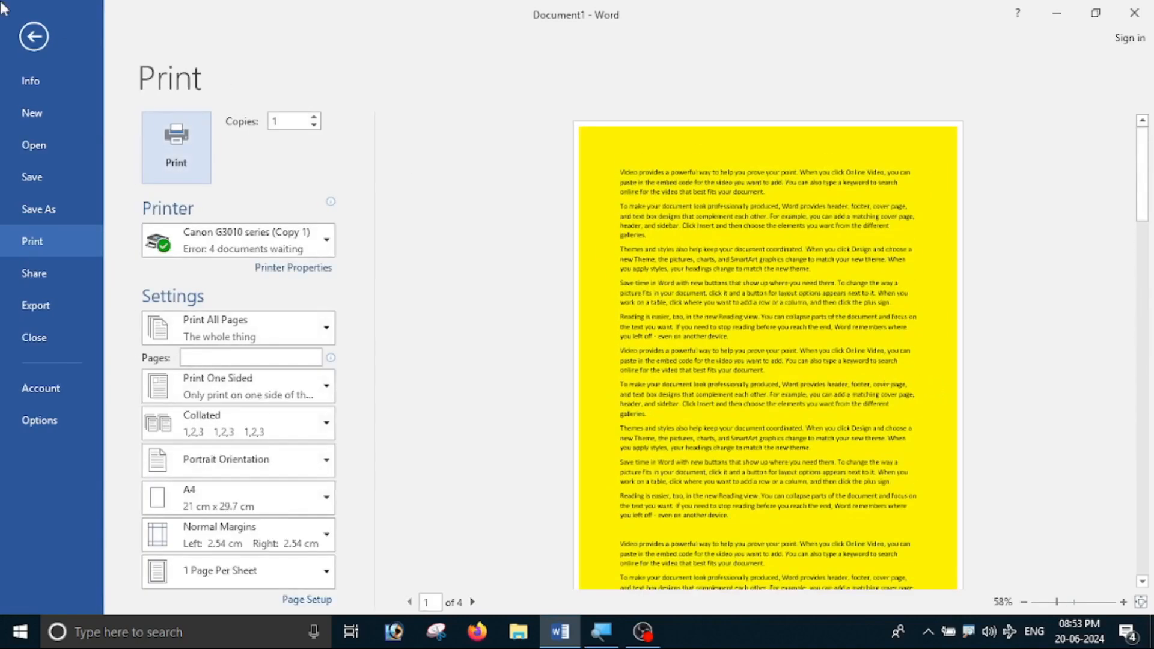
pyautogui.click(33, 37)
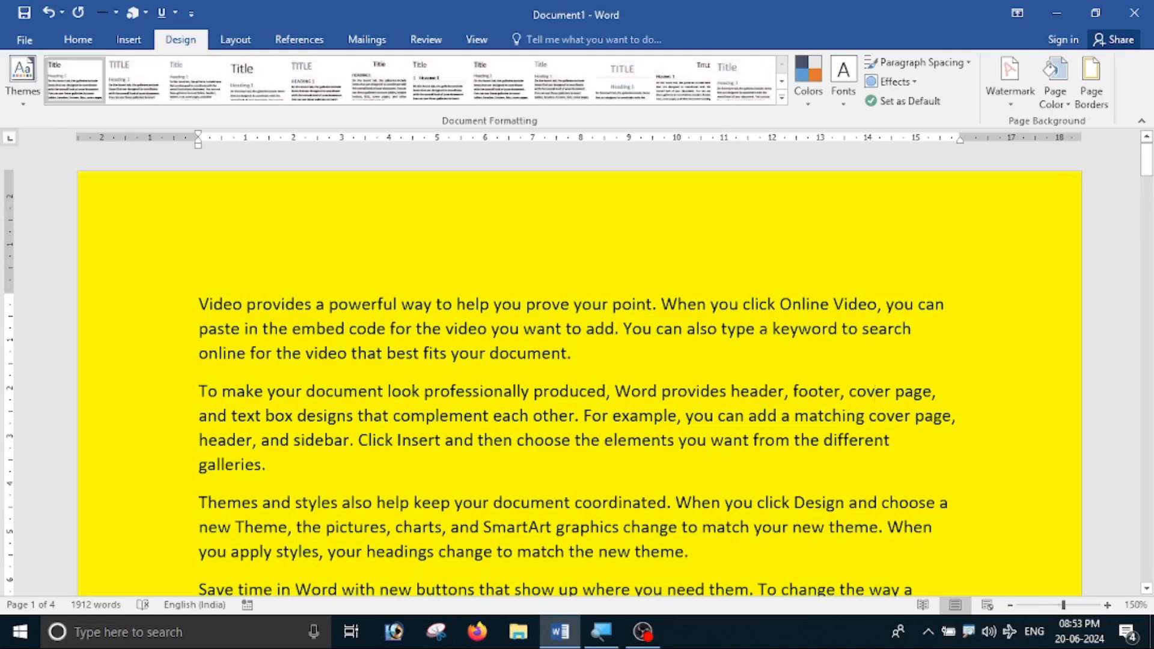
# Start a two-colour gradient page fill with yellow as Color 1 and red as Color 2
pyautogui.click(1056, 98)
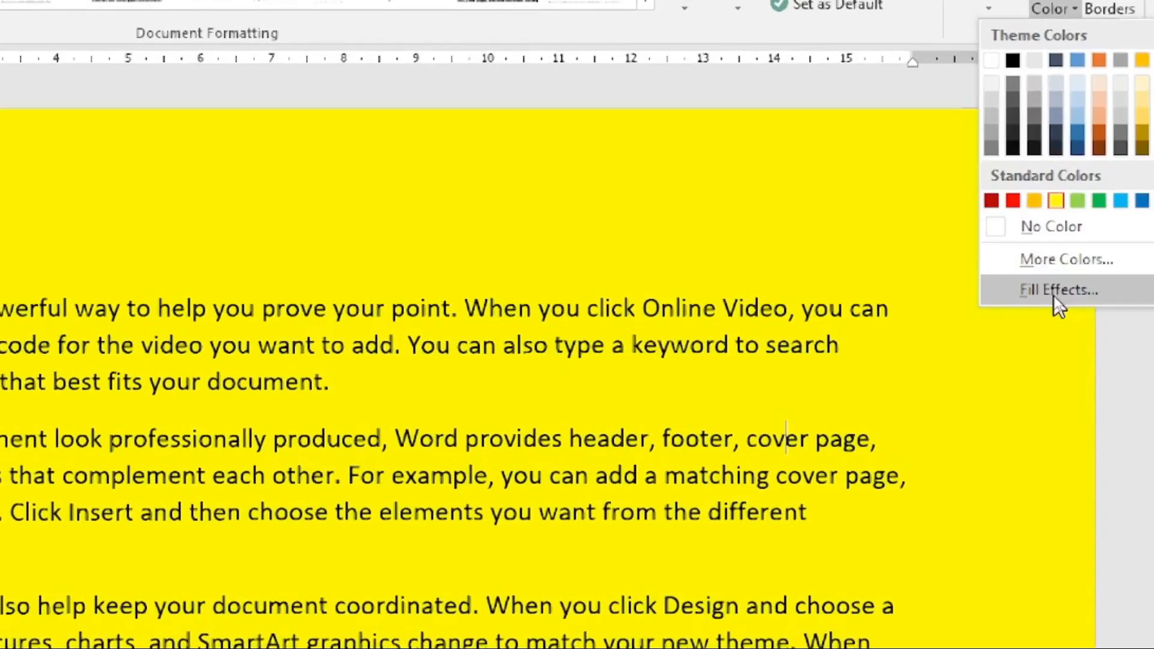
pyautogui.click(1054, 297)
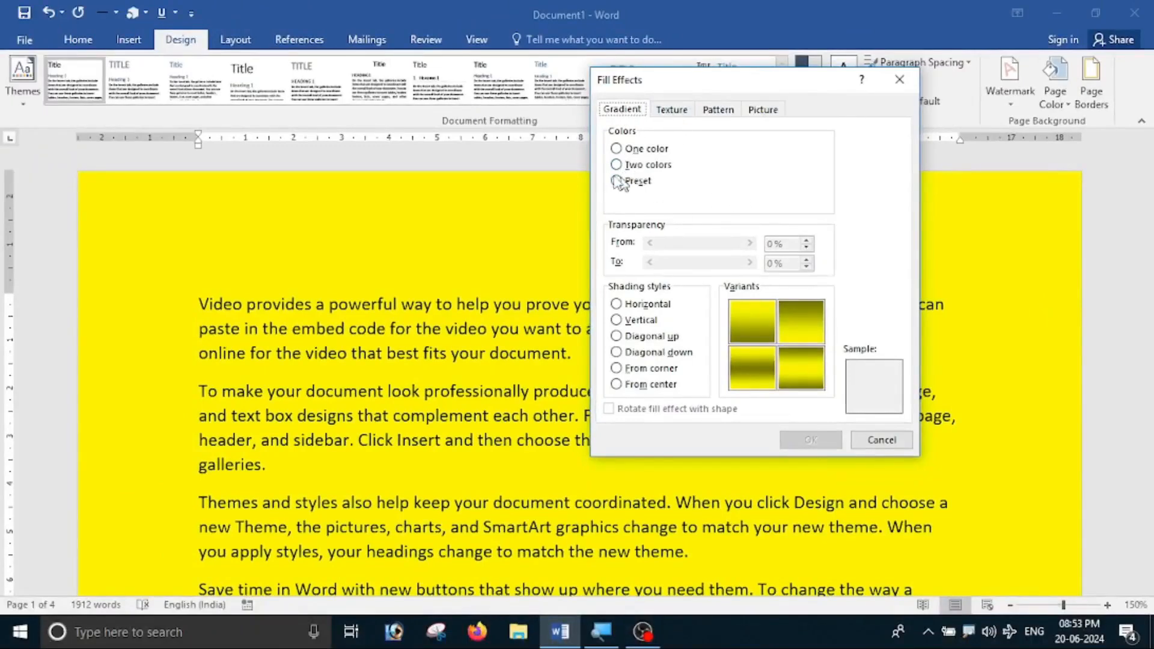
pyautogui.click(627, 165)
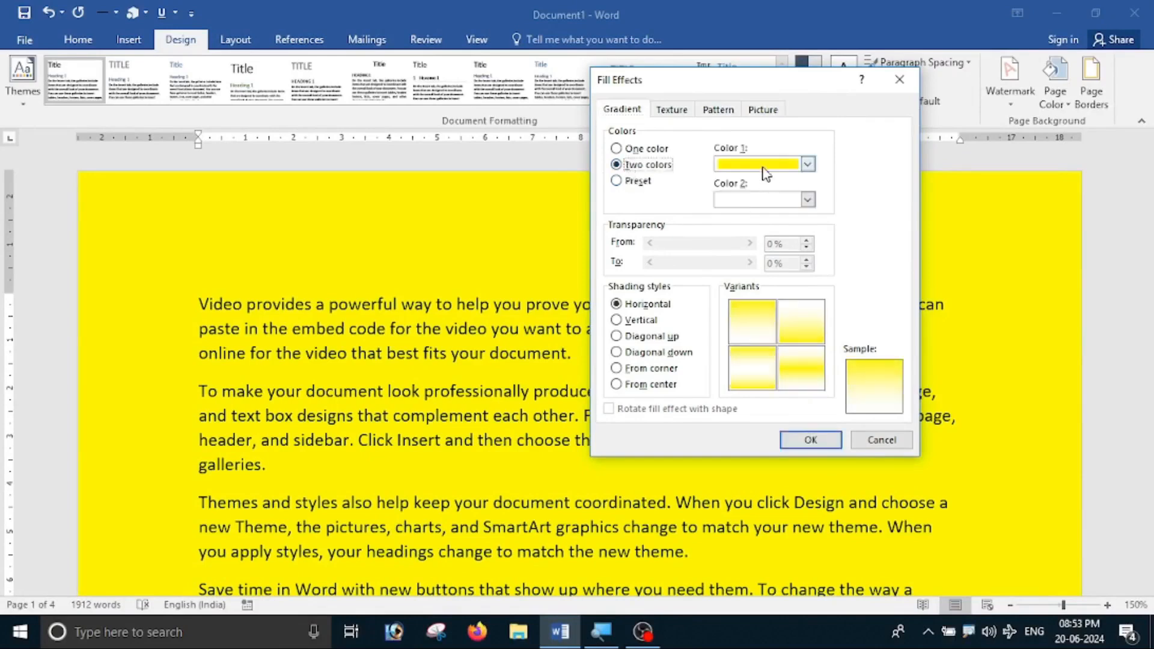
pyautogui.click(807, 164)
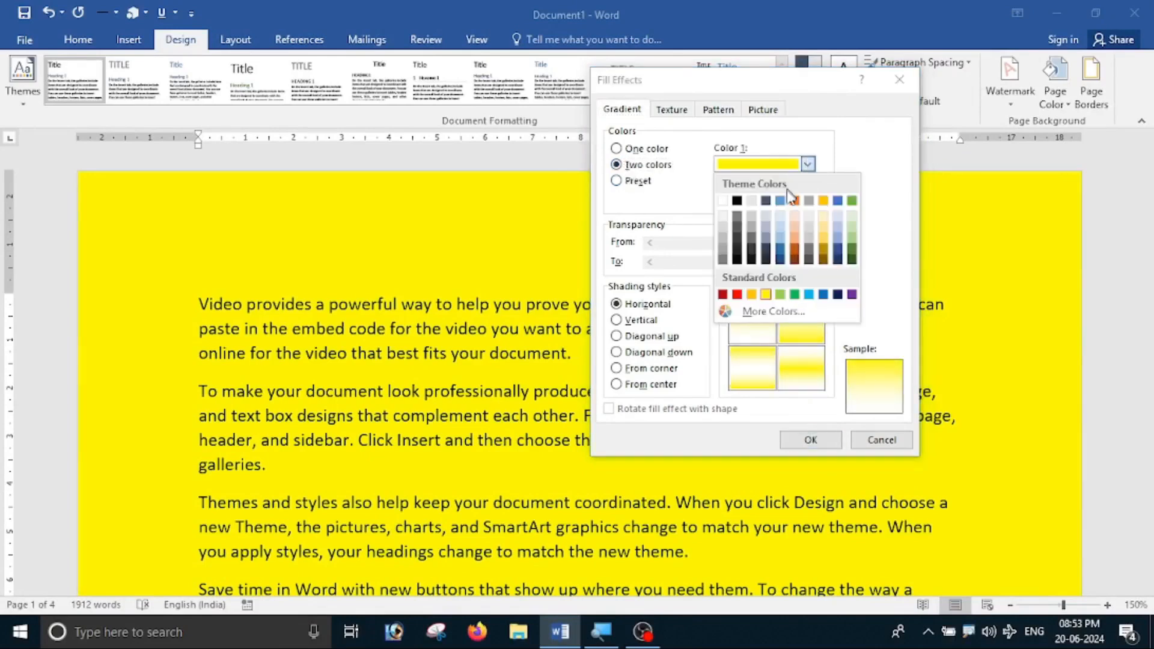
pyautogui.click(763, 295)
pyautogui.click(808, 199)
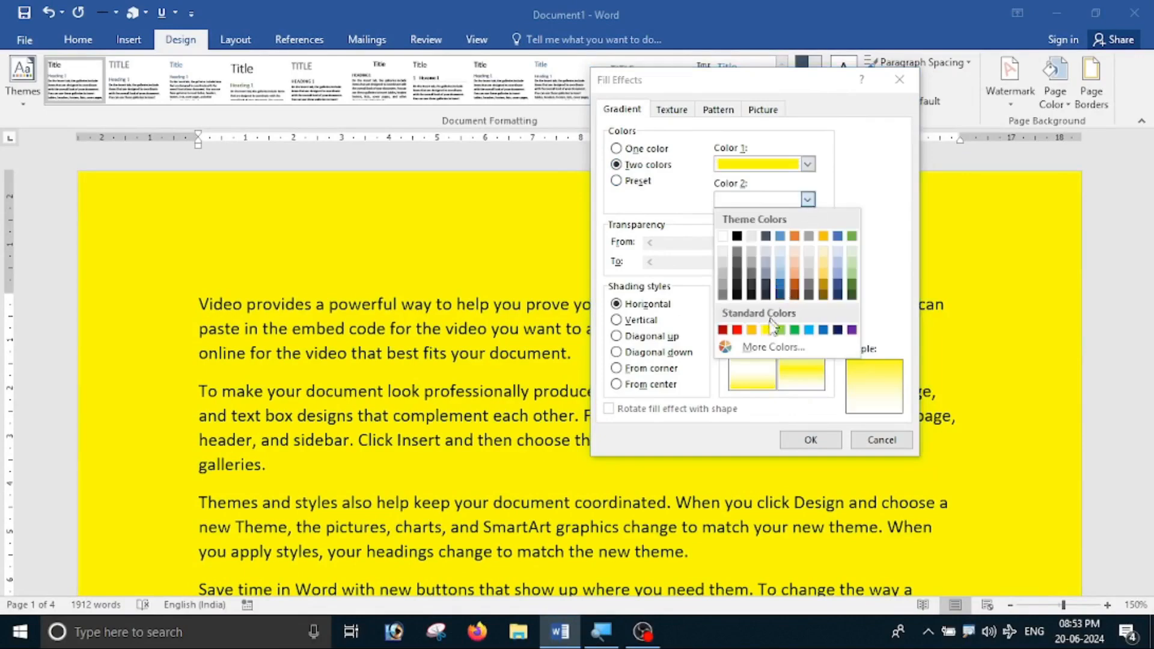
pyautogui.click(737, 330)
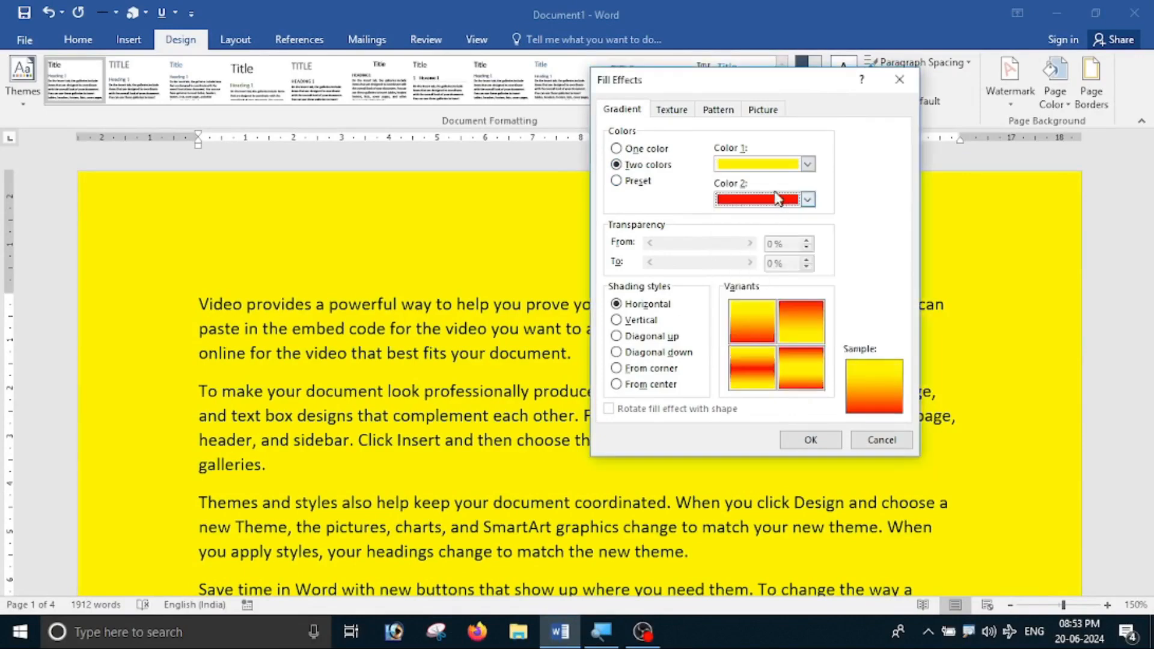
# Try the gradient's Diagonal down and From corner shading styles, choose Diagonal up and apply the fill to the pages
pyautogui.click(628, 337)
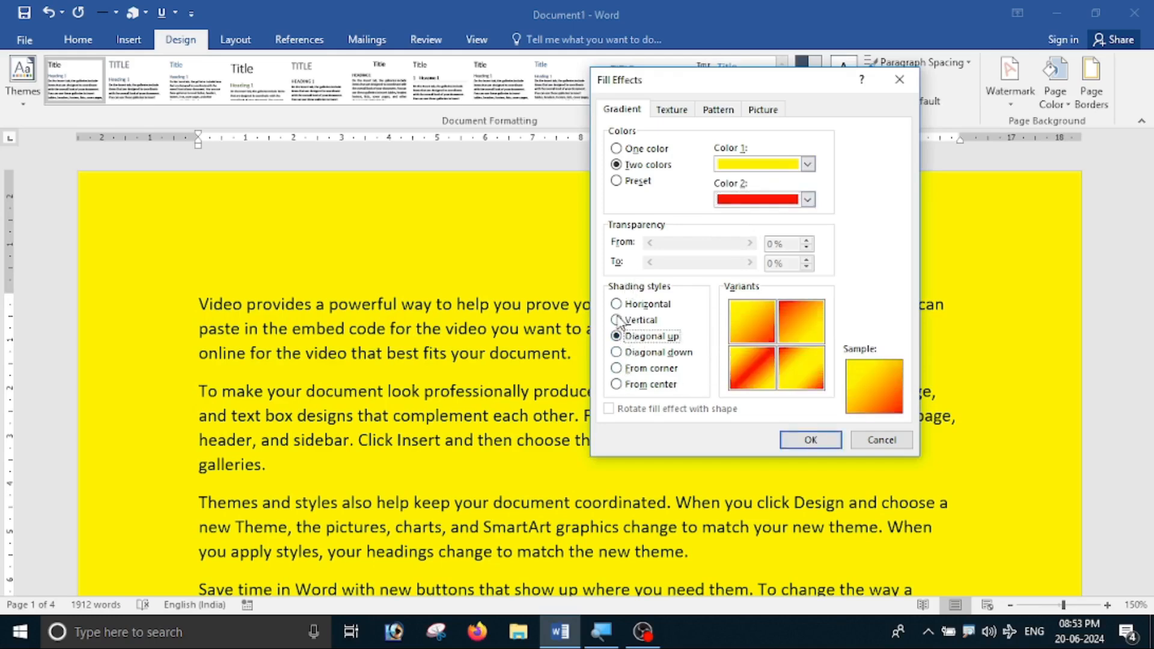
pyautogui.click(617, 352)
pyautogui.click(619, 364)
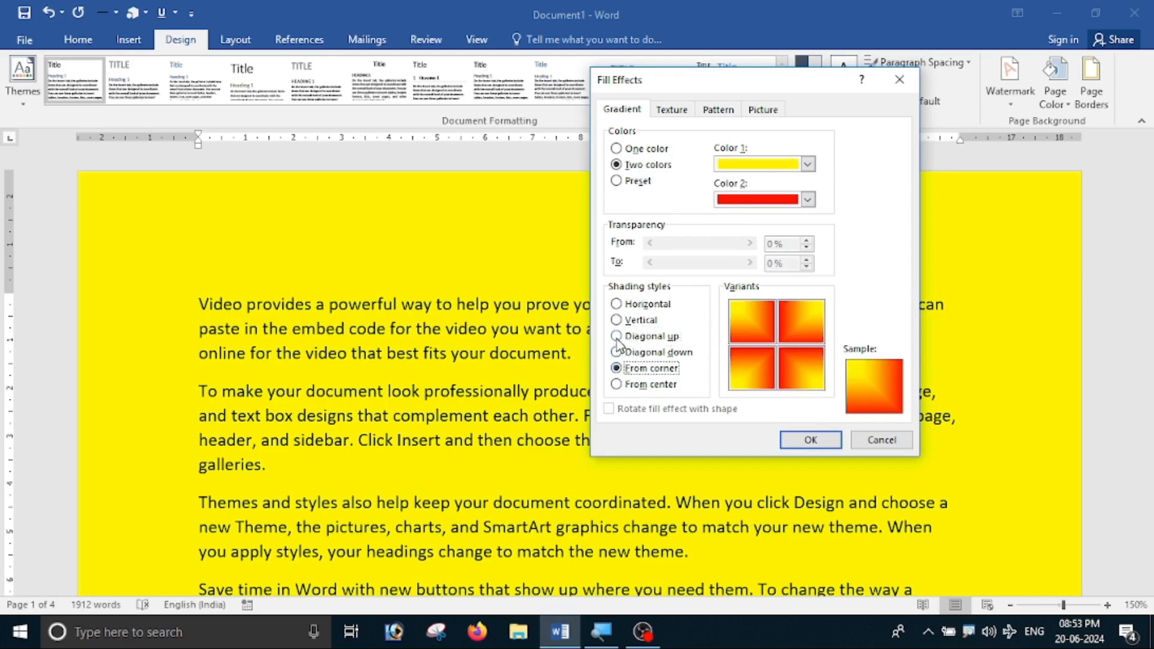
pyautogui.click(617, 336)
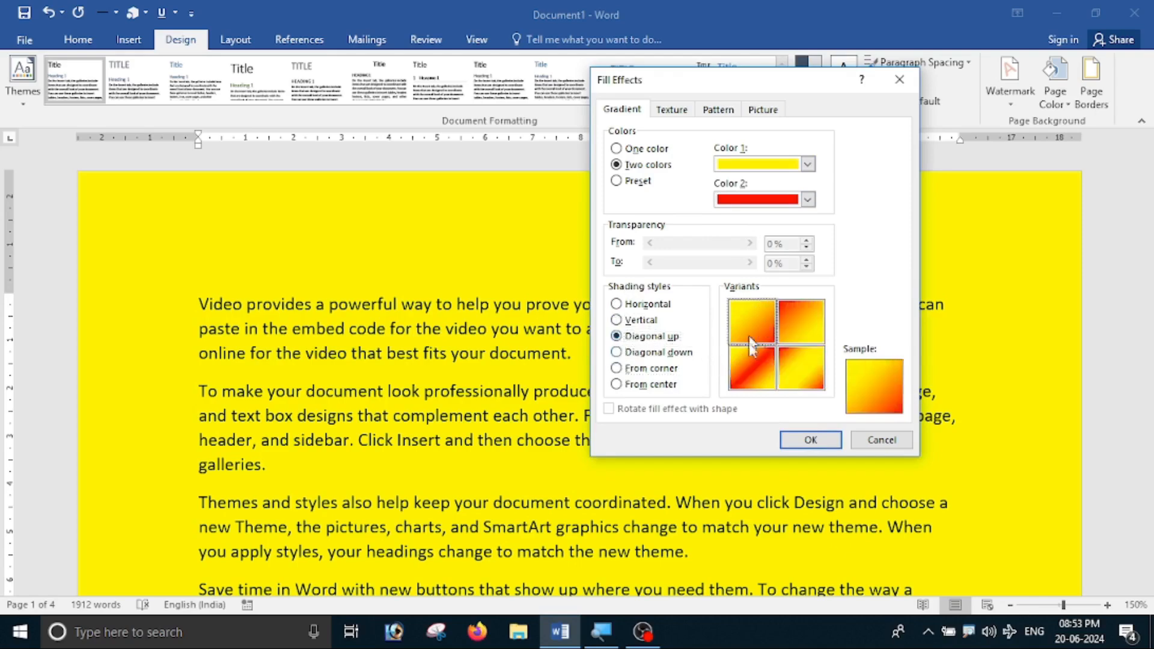
pyautogui.click(808, 440)
# Examine the yellow-red gradient background across the document's pages, both close up and zoomed out
pyautogui.scroll(-8, 838, 347)
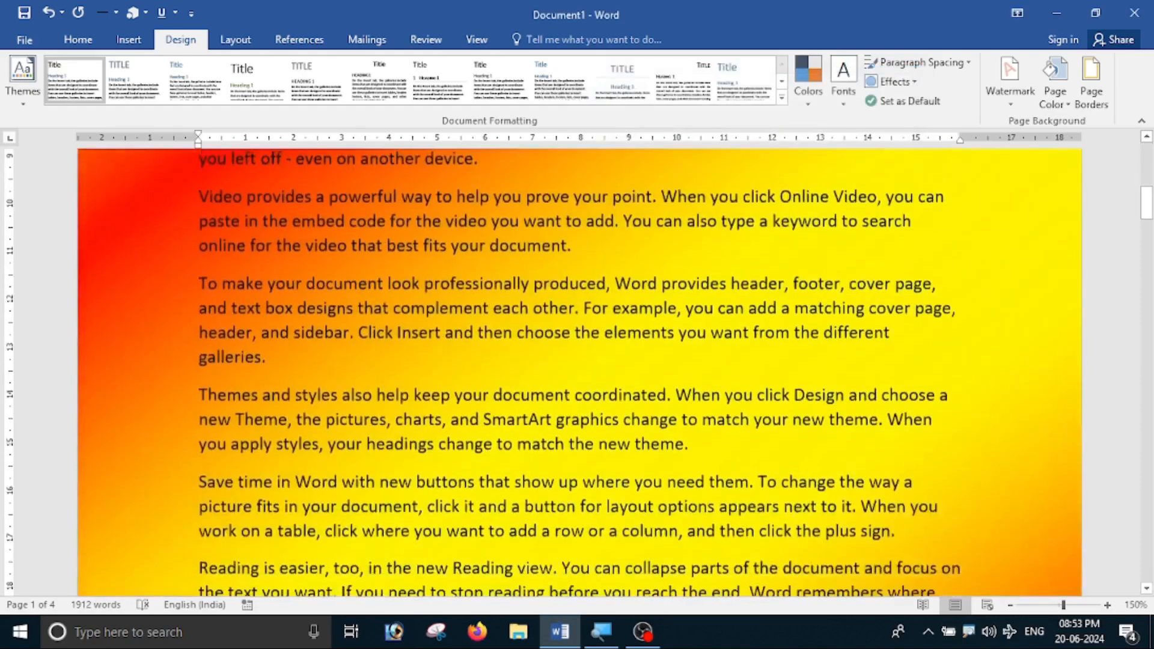
pyautogui.scroll(-5, 811, 384)
pyautogui.scroll(6, 776, 426)
pyautogui.scroll(-12, 776, 426)
pyautogui.scroll(-10, 863, 412)
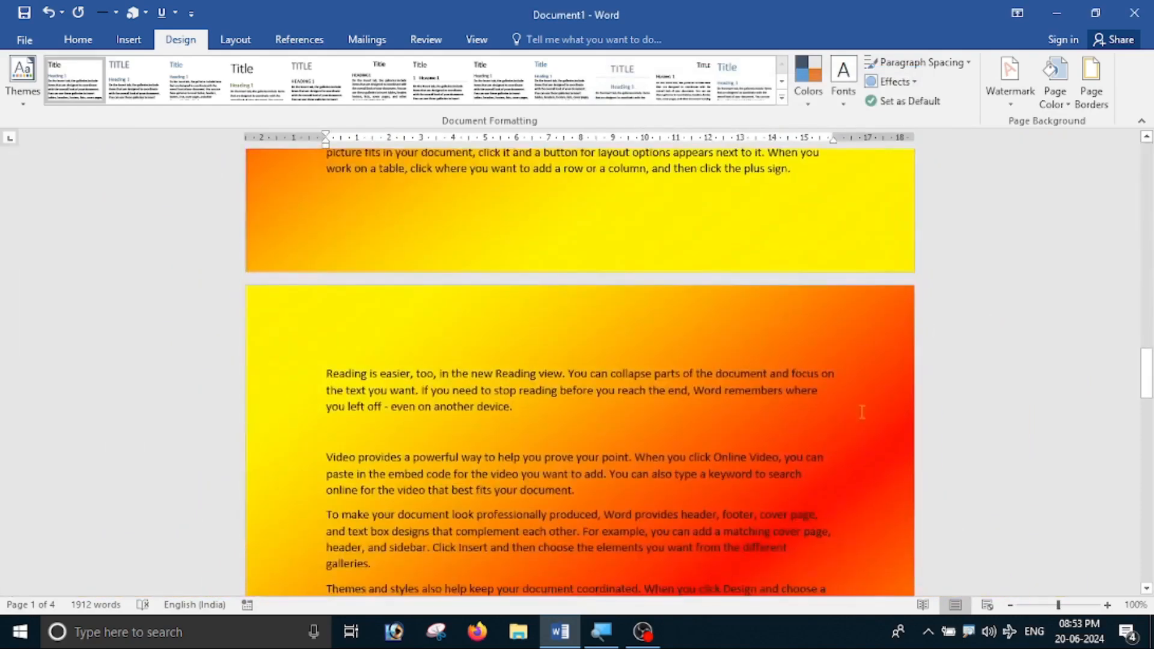
pyautogui.scroll(5, 862, 411)
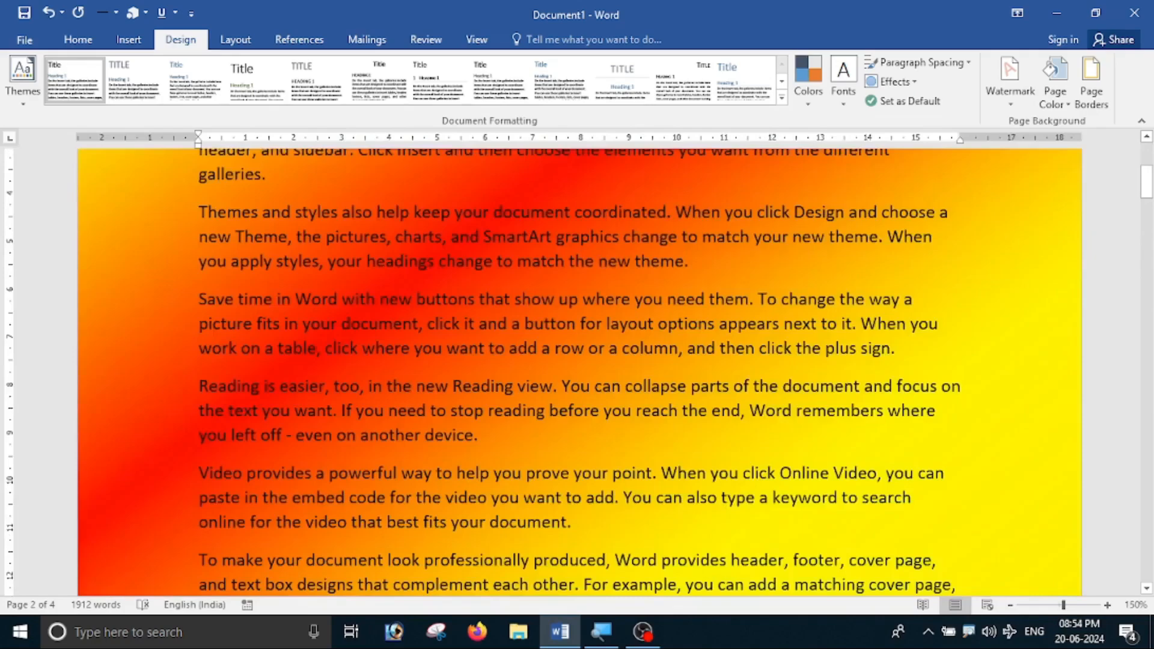
pyautogui.scroll(-5, 862, 412)
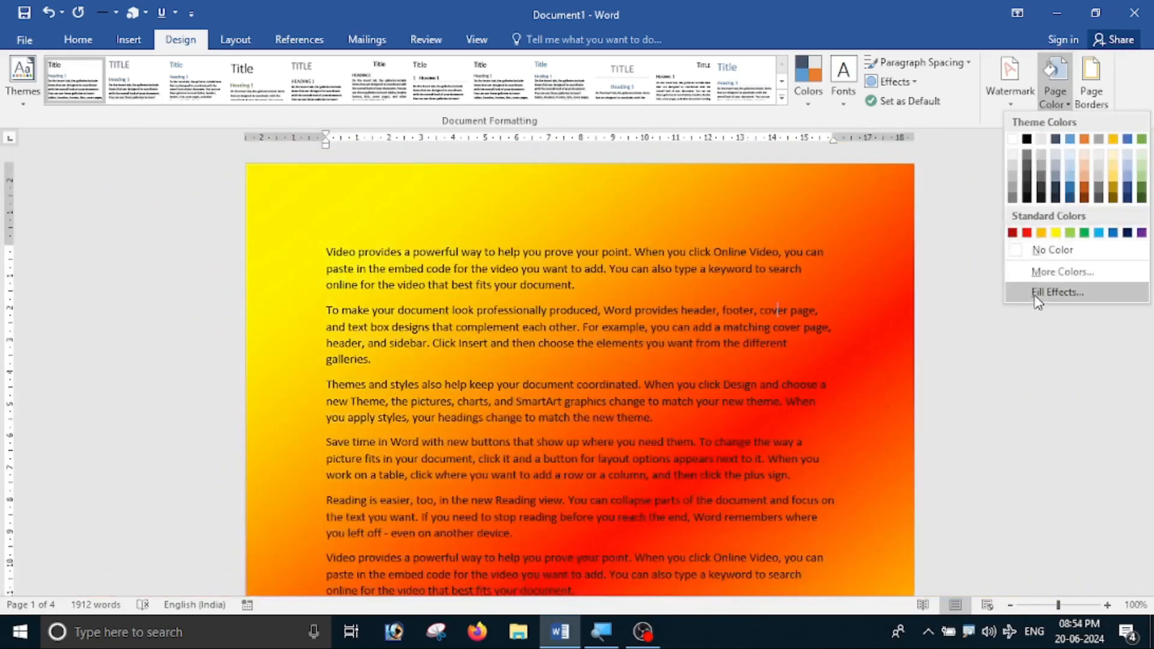
# Apply the Newsprint texture as the page background and check the pages
pyautogui.click(1056, 292)
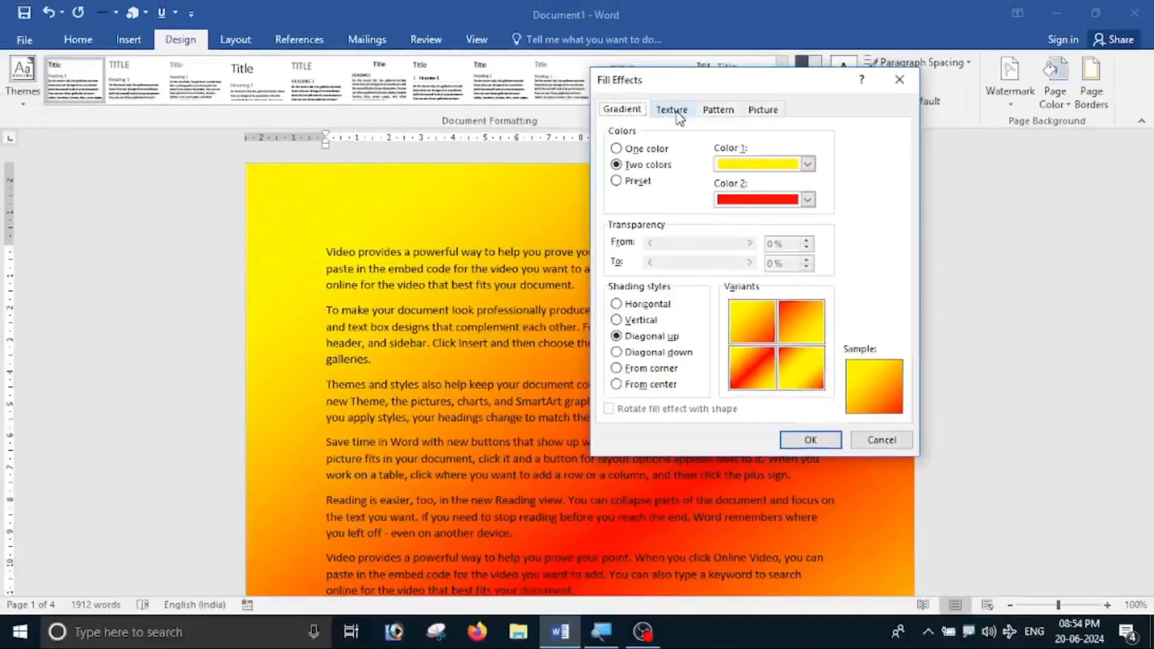
pyautogui.click(676, 114)
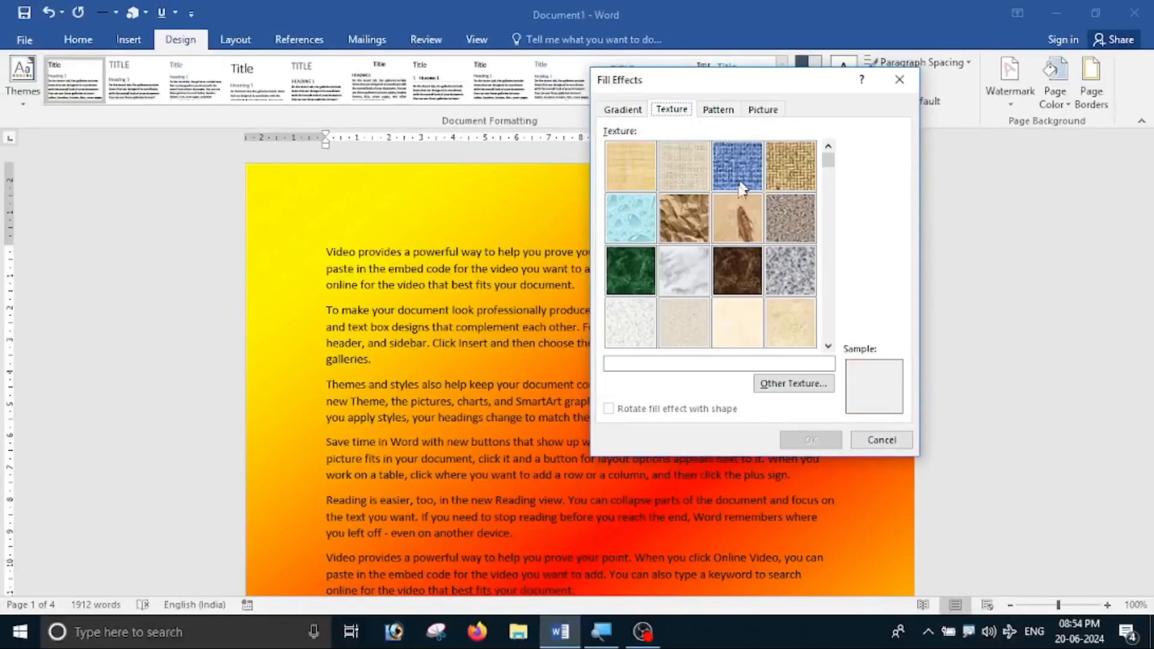
pyautogui.click(828, 346)
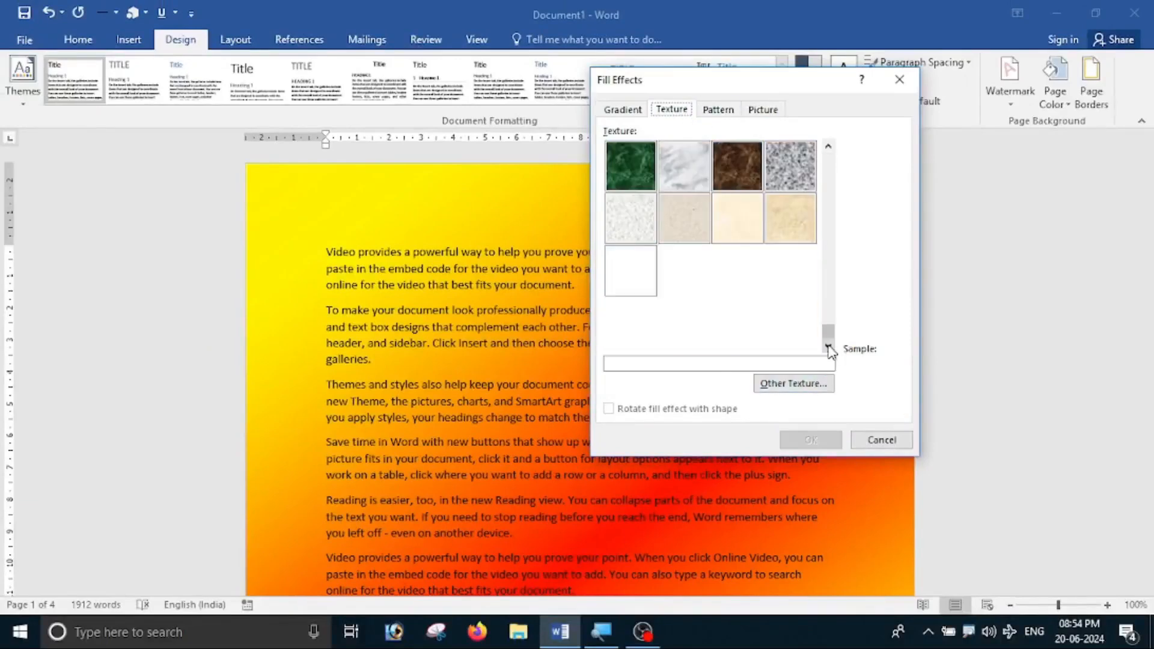
pyautogui.click(633, 217)
pyautogui.click(811, 440)
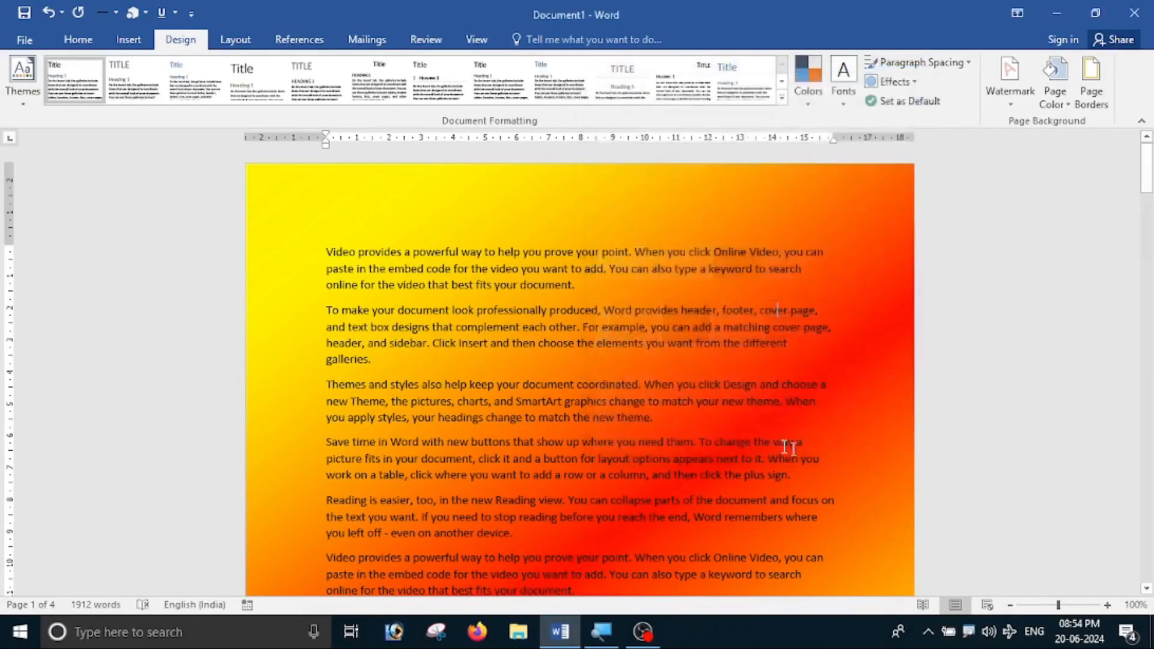
pyautogui.scroll(-10, 820, 450)
pyautogui.scroll(-15, 579, 367)
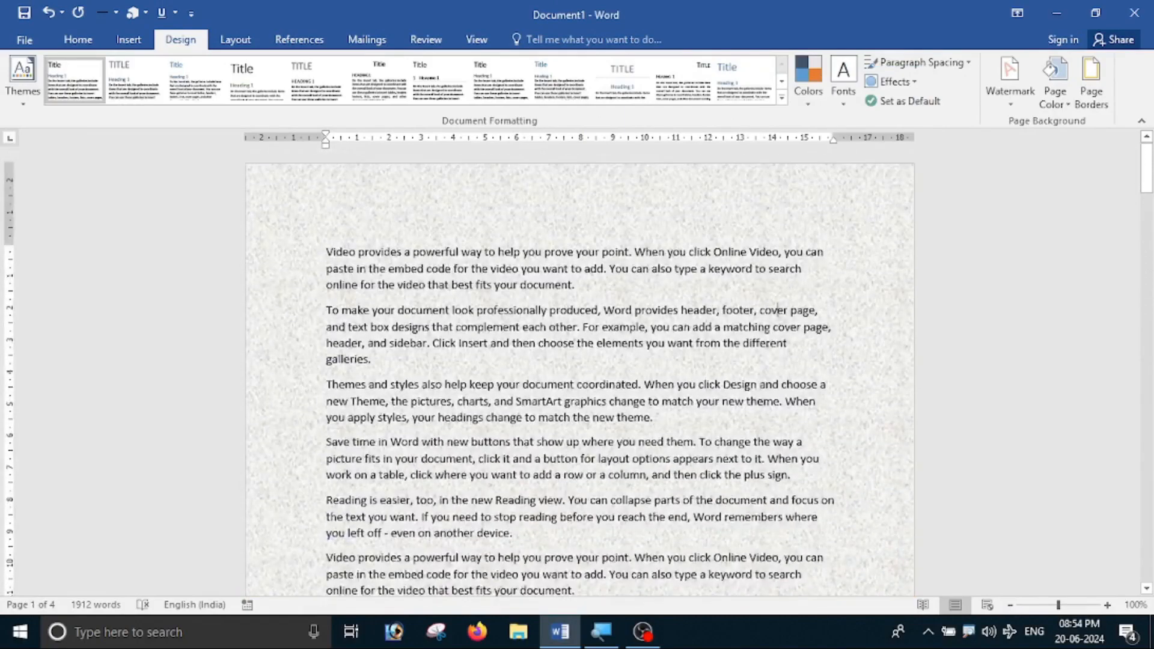
pyautogui.scroll(4, 856, 313)
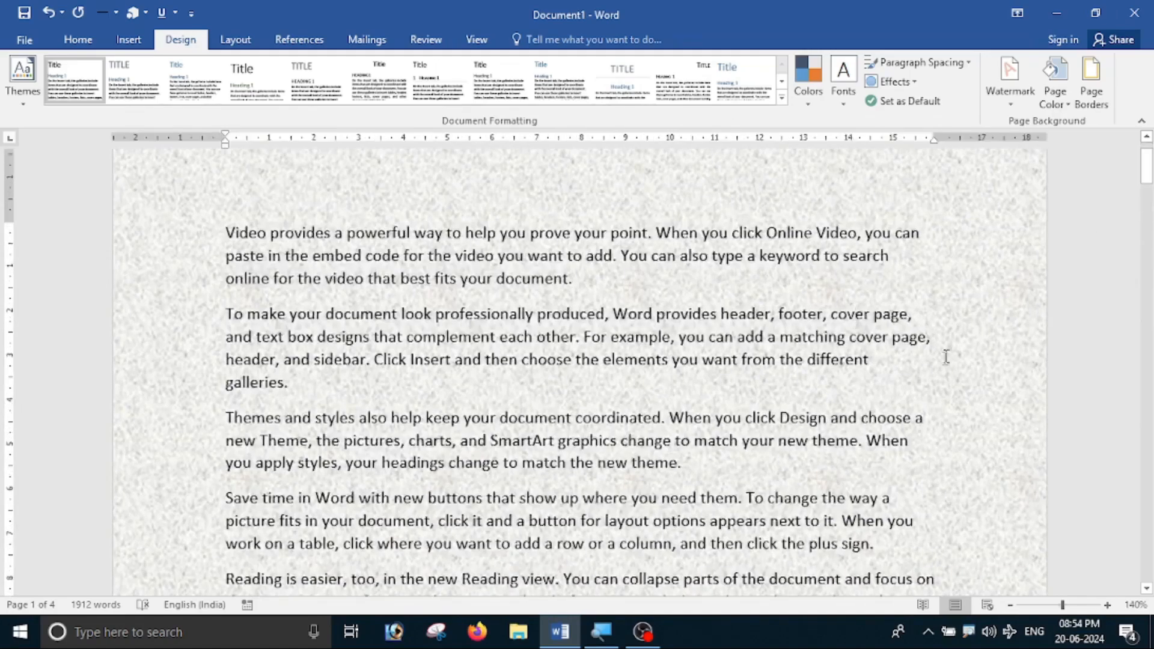
# Start a pattern page fill with a yellow foreground and a red background
pyautogui.click(1054, 75)
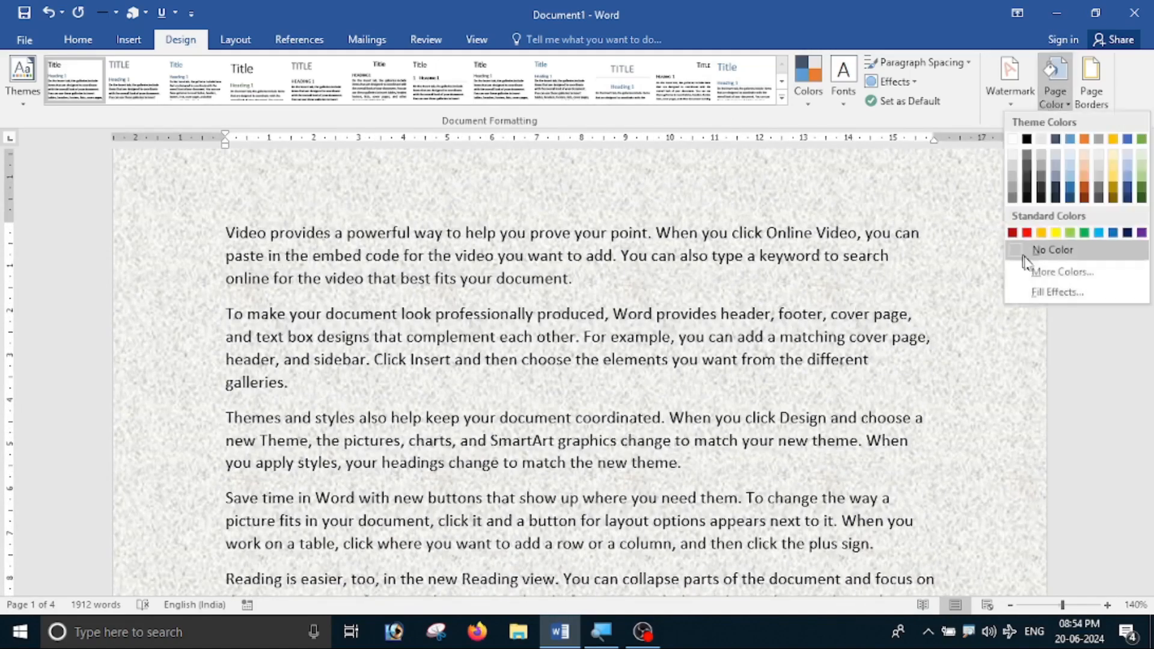
pyautogui.click(1051, 290)
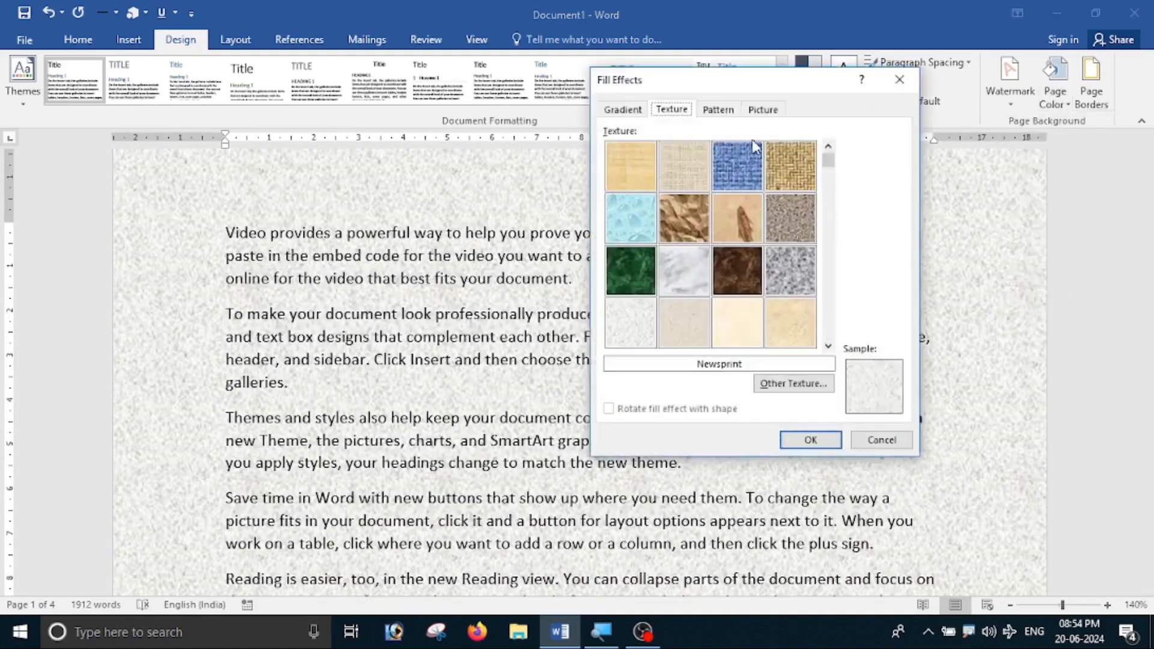
pyautogui.click(709, 112)
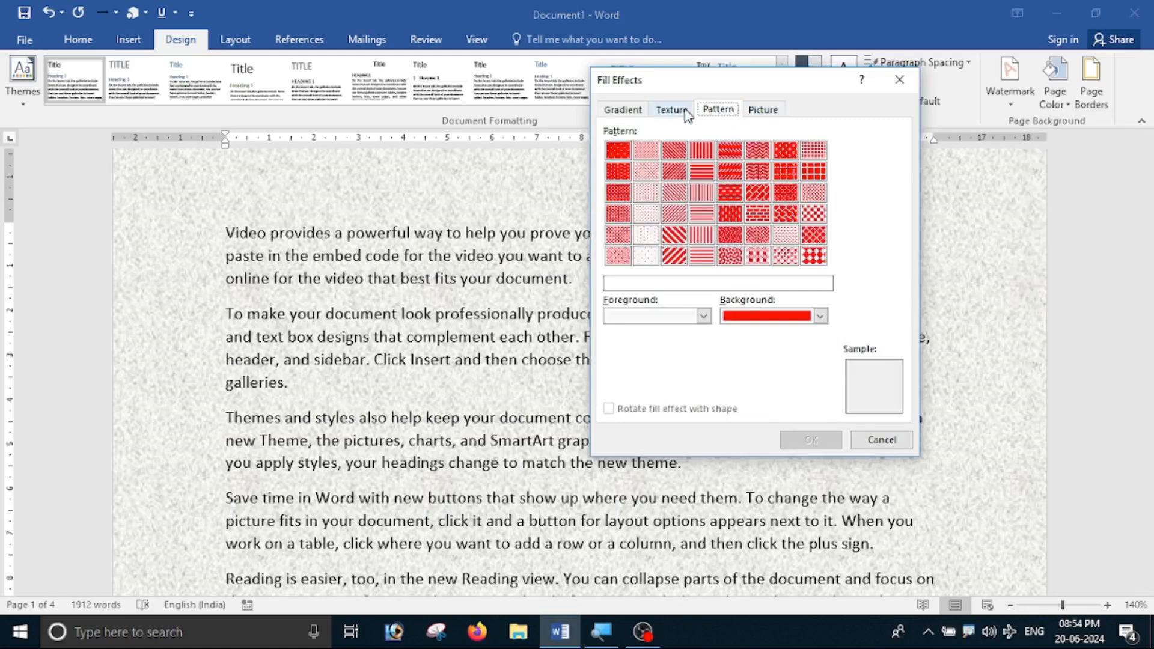
pyautogui.click(703, 316)
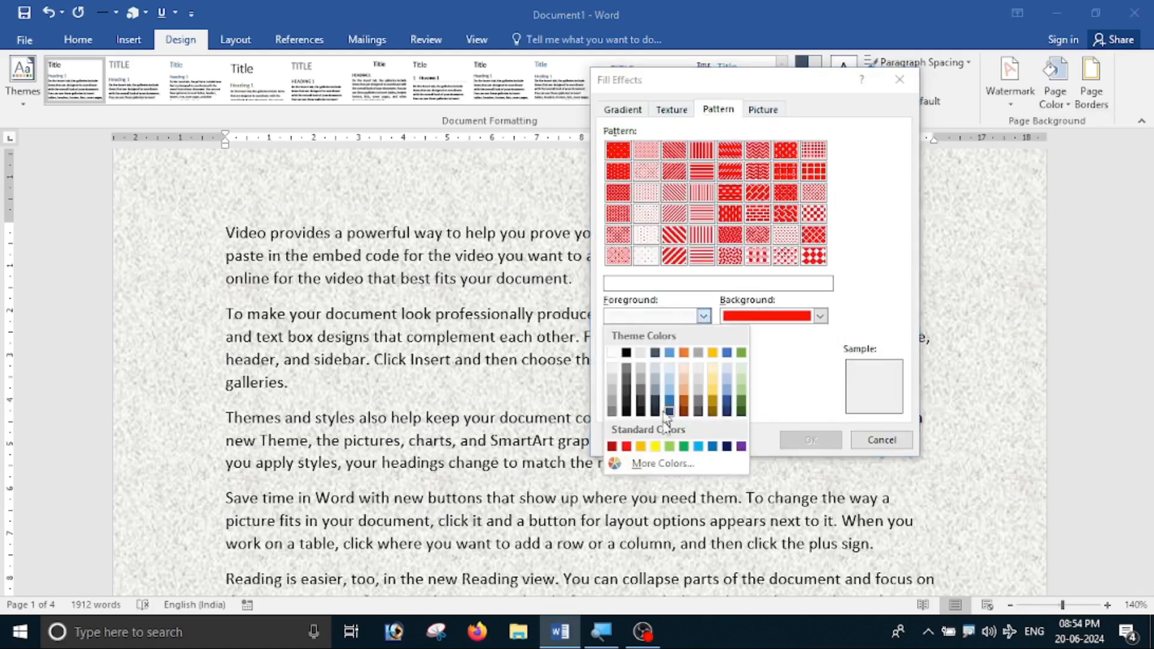
pyautogui.click(654, 447)
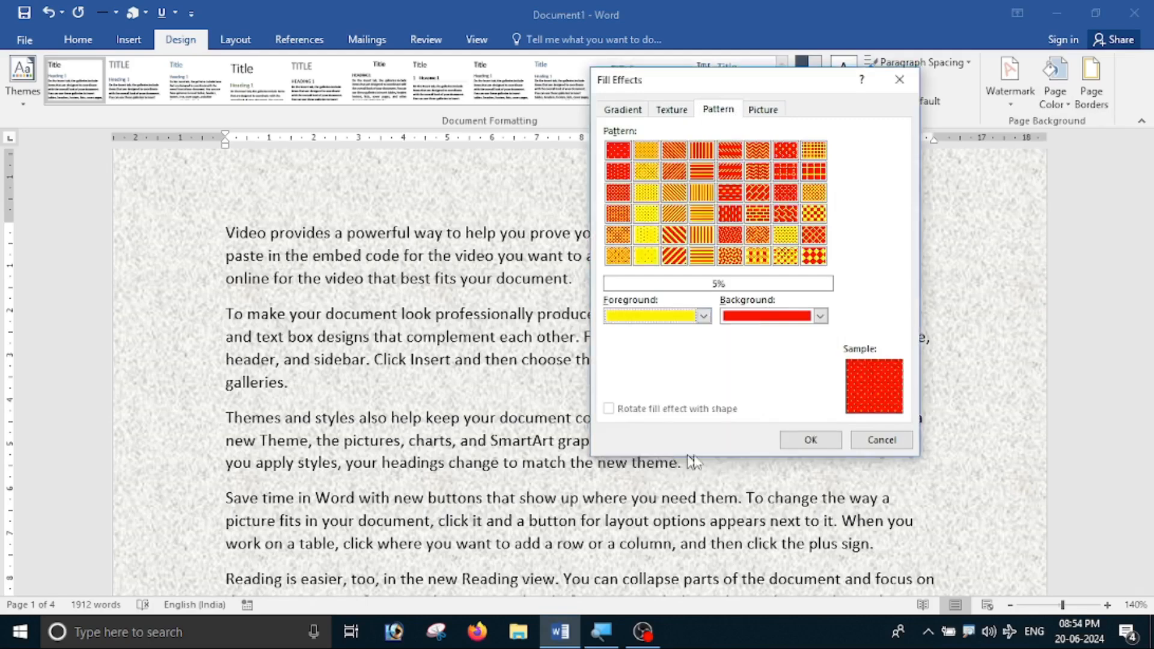
pyautogui.click(821, 316)
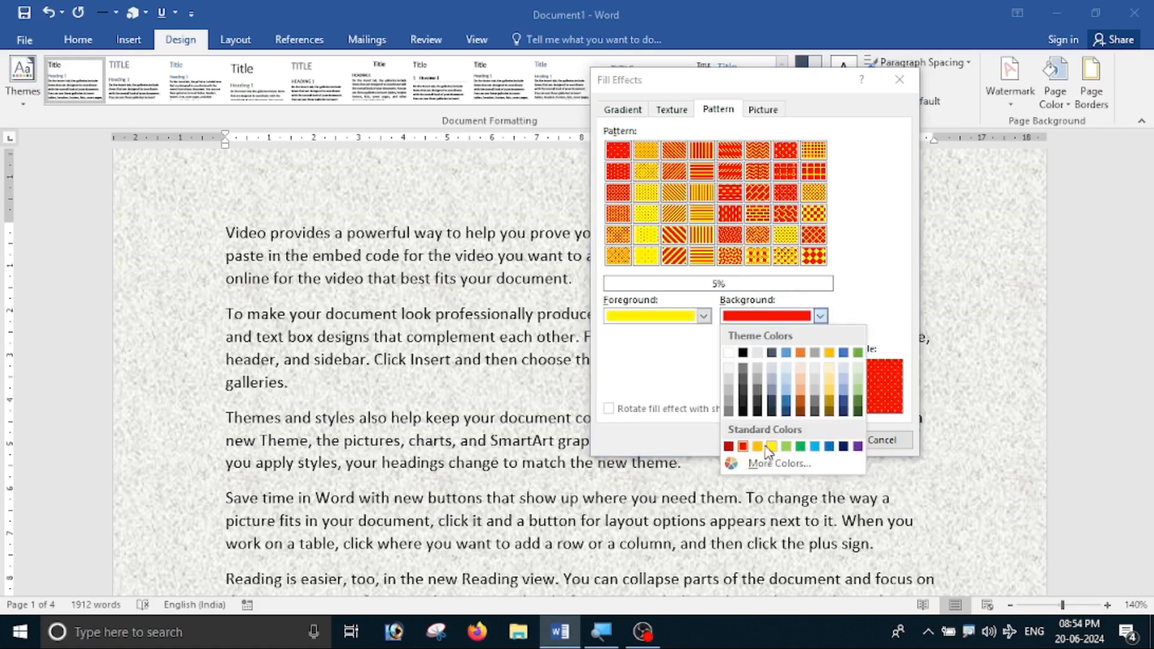
pyautogui.click(743, 446)
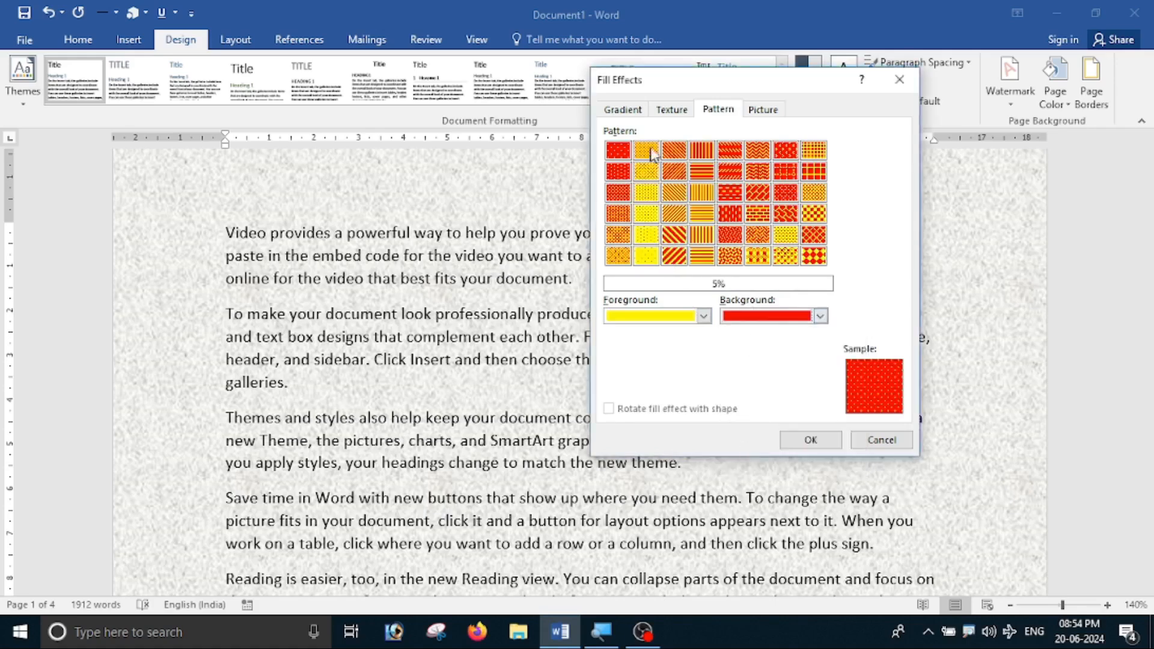
# Try several patterns for the yellow-on-red page fill, choose Narrow vertical, apply it and check the pages
pyautogui.click(647, 210)
pyautogui.click(674, 235)
pyautogui.click(690, 217)
pyautogui.click(724, 214)
pyautogui.click(703, 193)
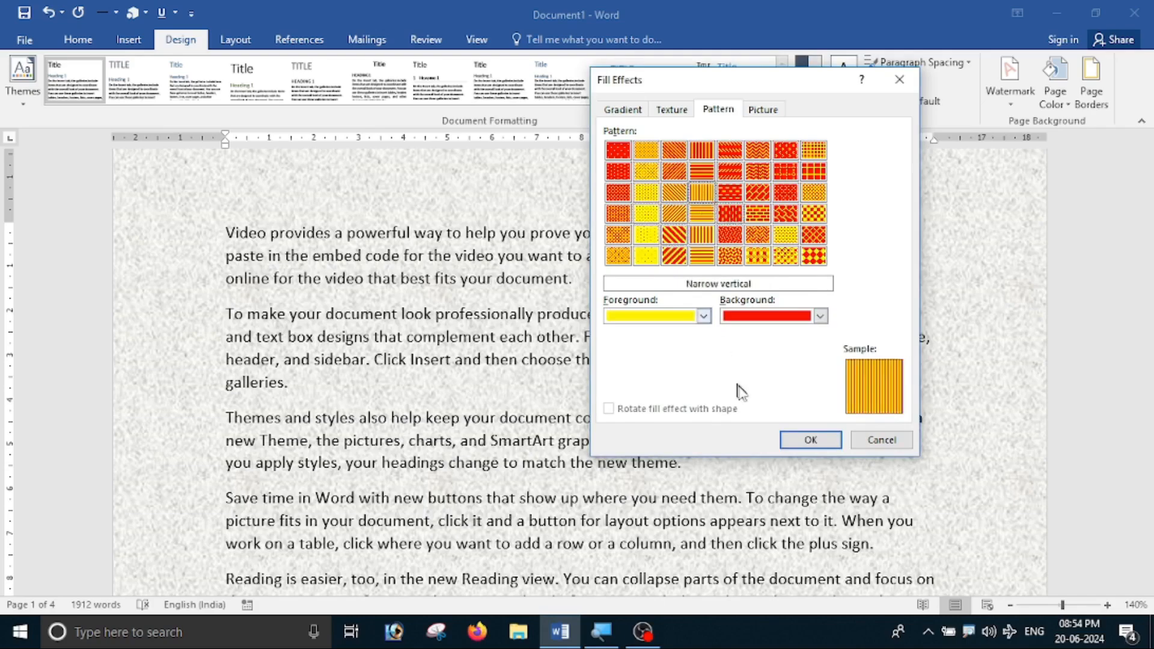
pyautogui.click(811, 439)
pyautogui.scroll(-7, 855, 313)
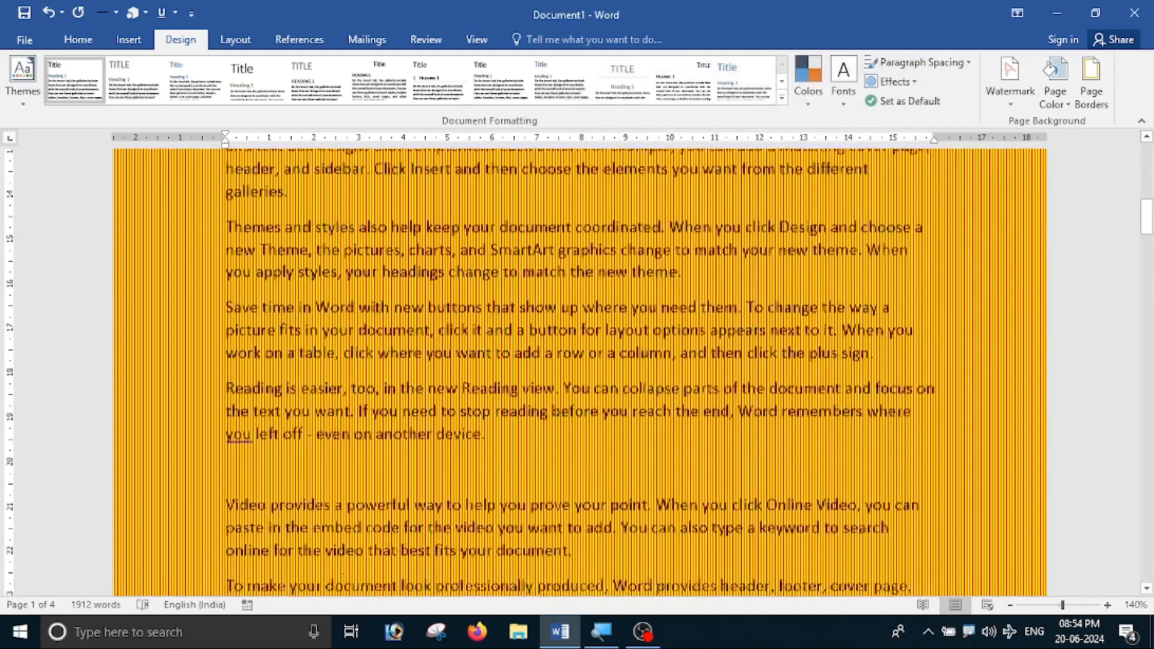
pyautogui.scroll(-4, 706, 379)
pyautogui.scroll(-6, 706, 379)
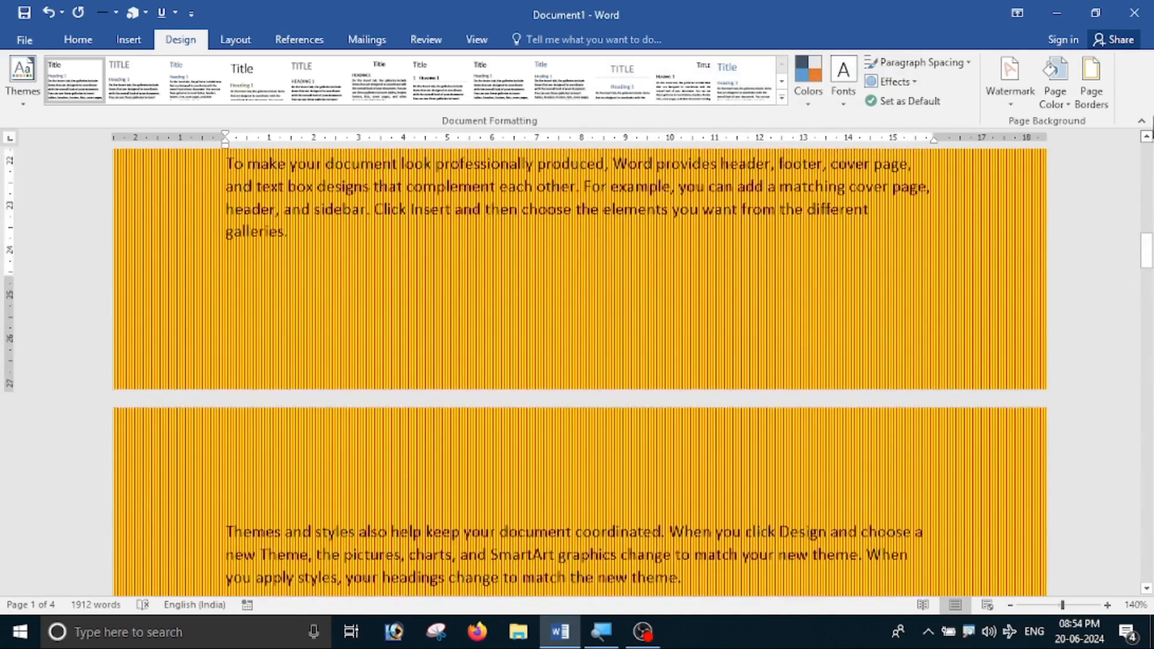
# Fill the page background with the local picture PG Computer Education2.jpg and check how it looks across the pages
pyautogui.click(1054, 81)
pyautogui.click(1048, 293)
pyautogui.click(769, 110)
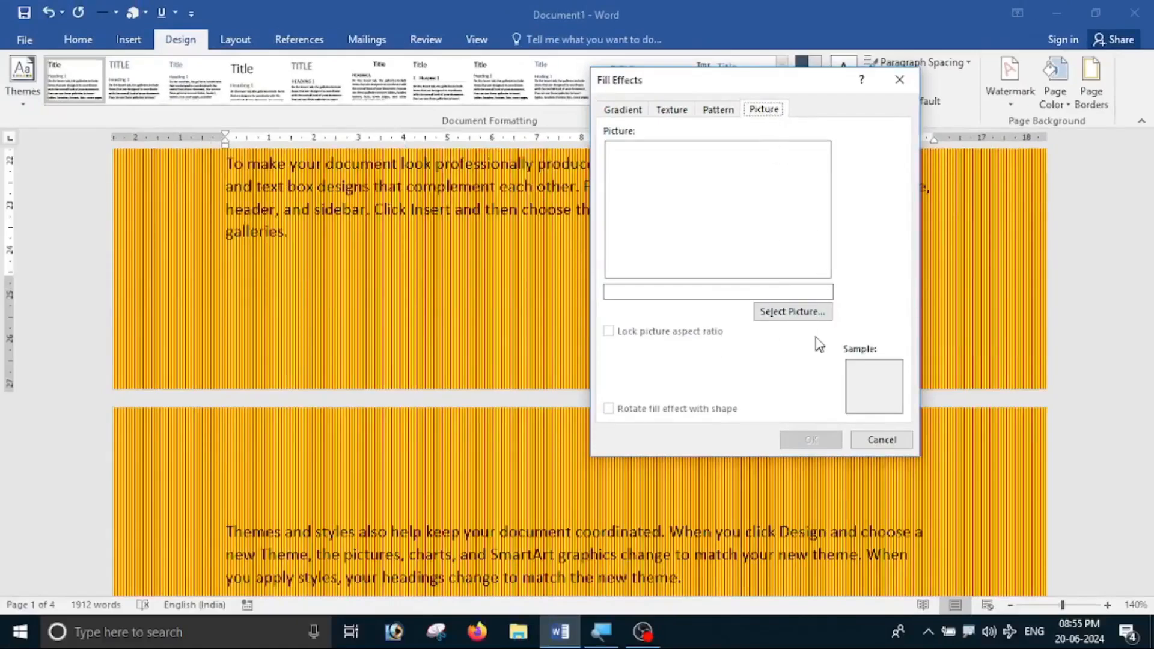
pyautogui.click(814, 312)
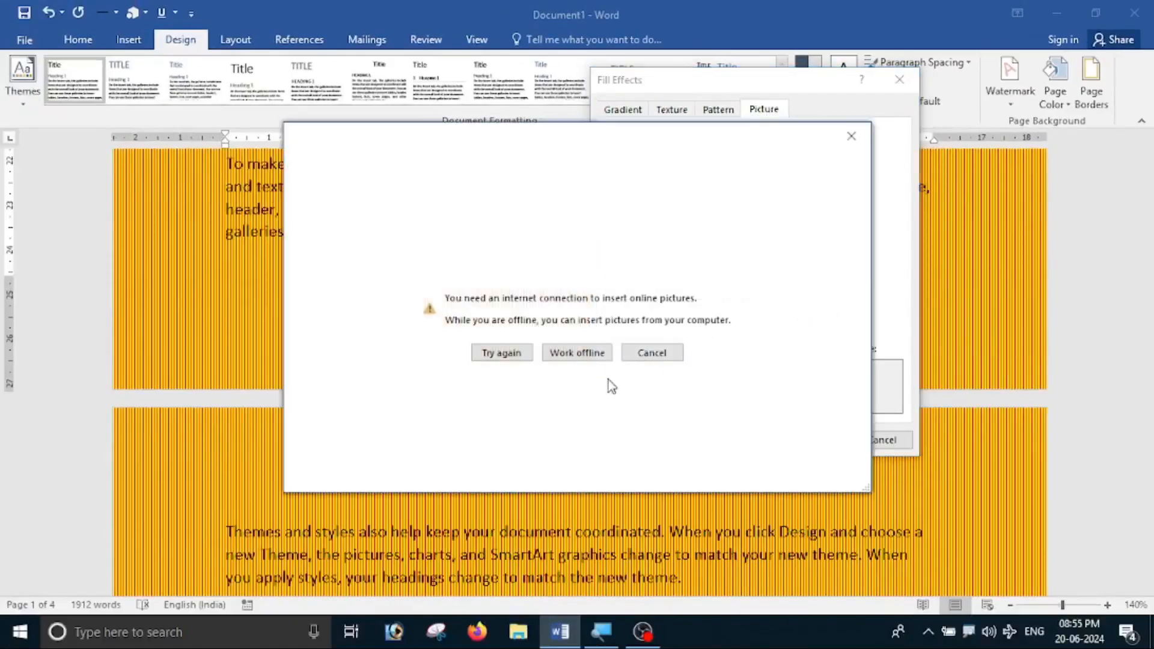
pyautogui.click(588, 355)
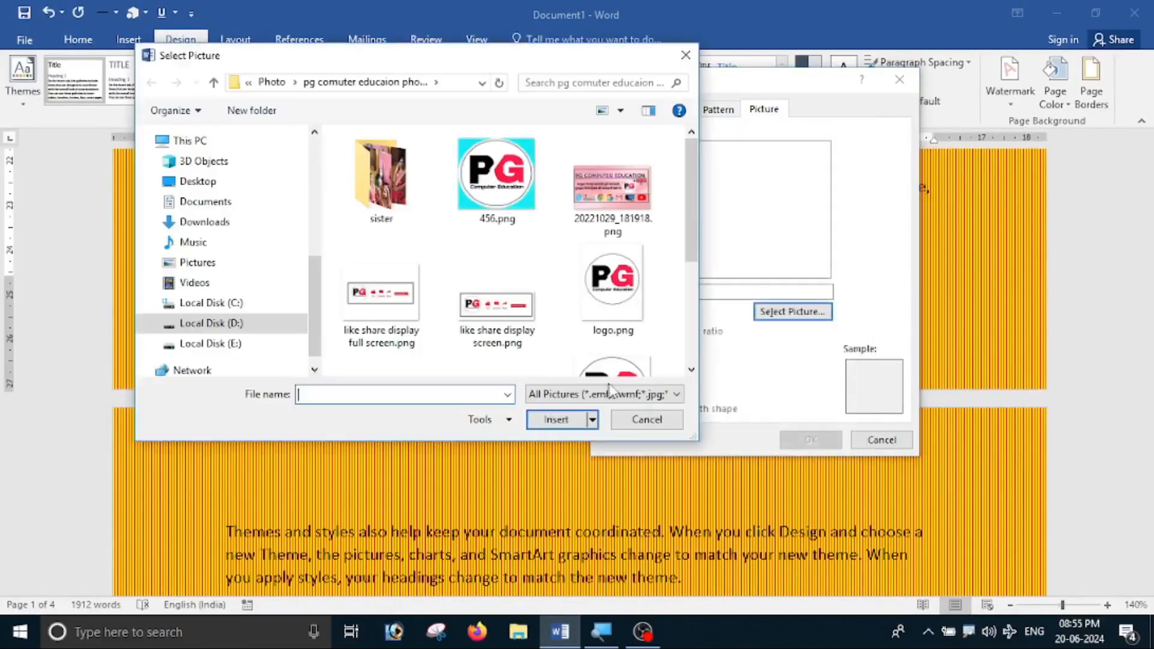
pyautogui.scroll(-3, 608, 282)
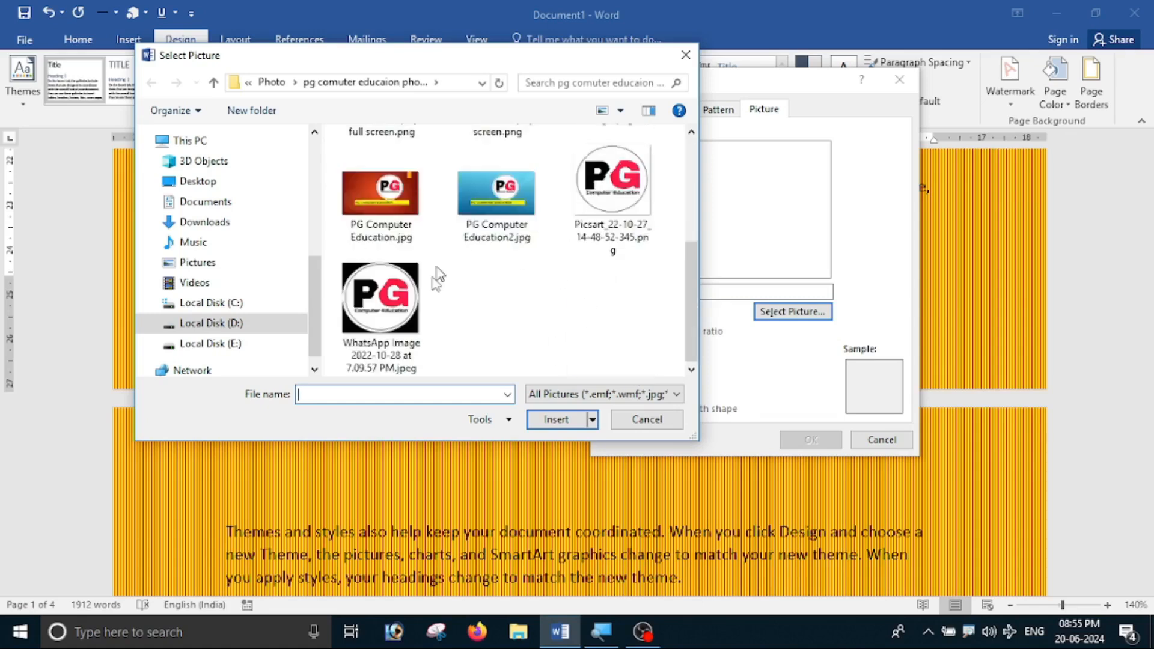
pyautogui.click(505, 205)
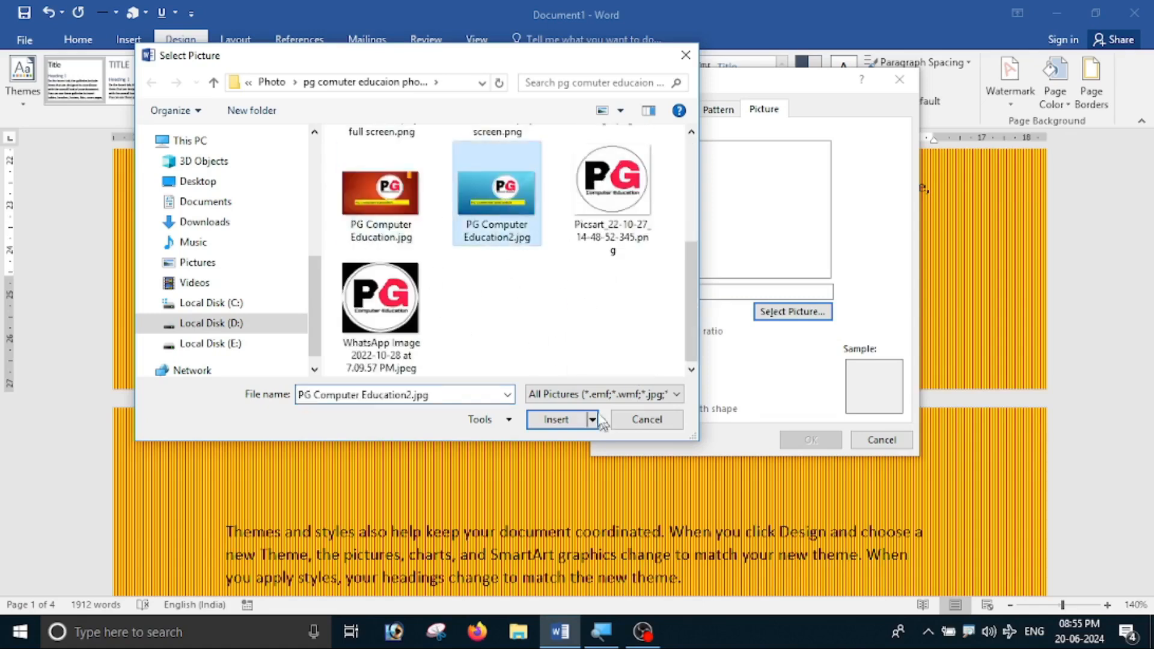
pyautogui.click(577, 421)
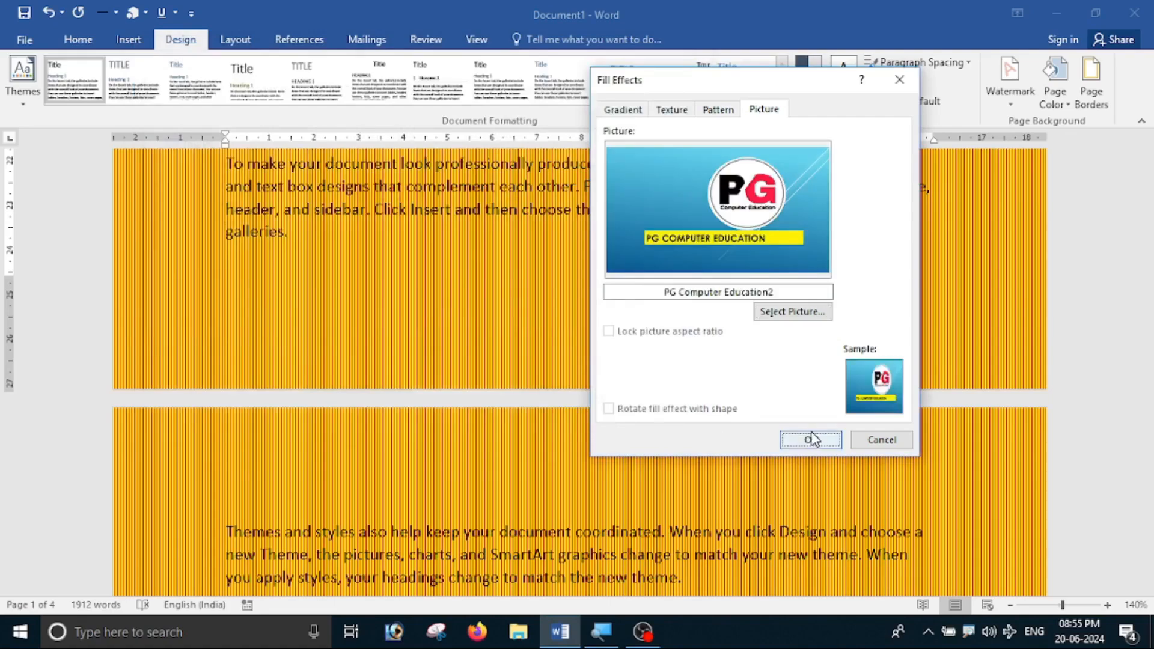
pyautogui.click(811, 440)
pyautogui.scroll(-5, 453, 308)
pyautogui.scroll(-5, 774, 392)
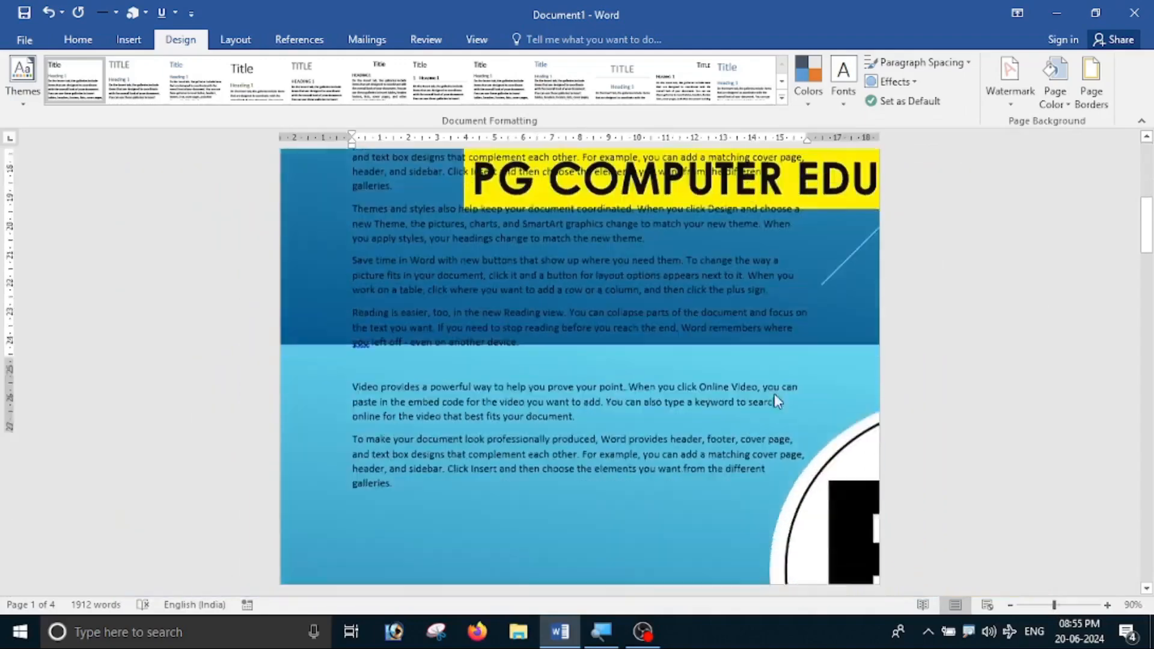
pyautogui.scroll(-5, 779, 413)
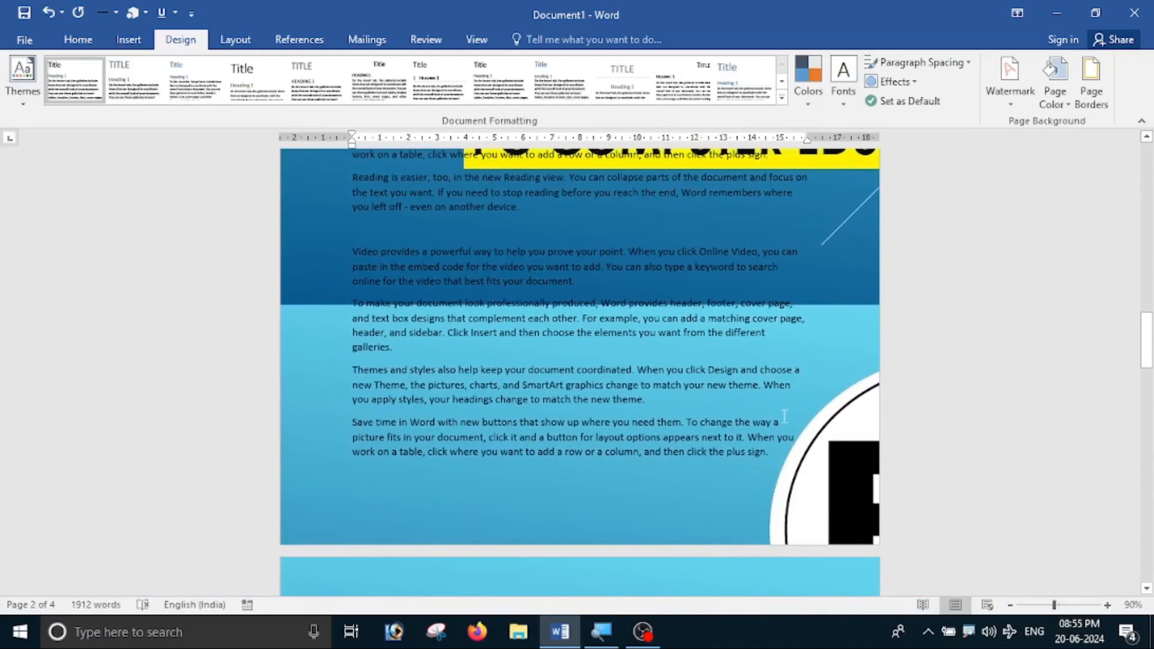
# Examine the picture background in the print preview and back in the document's pages
pyautogui.hotkey('ctrl', 'p')
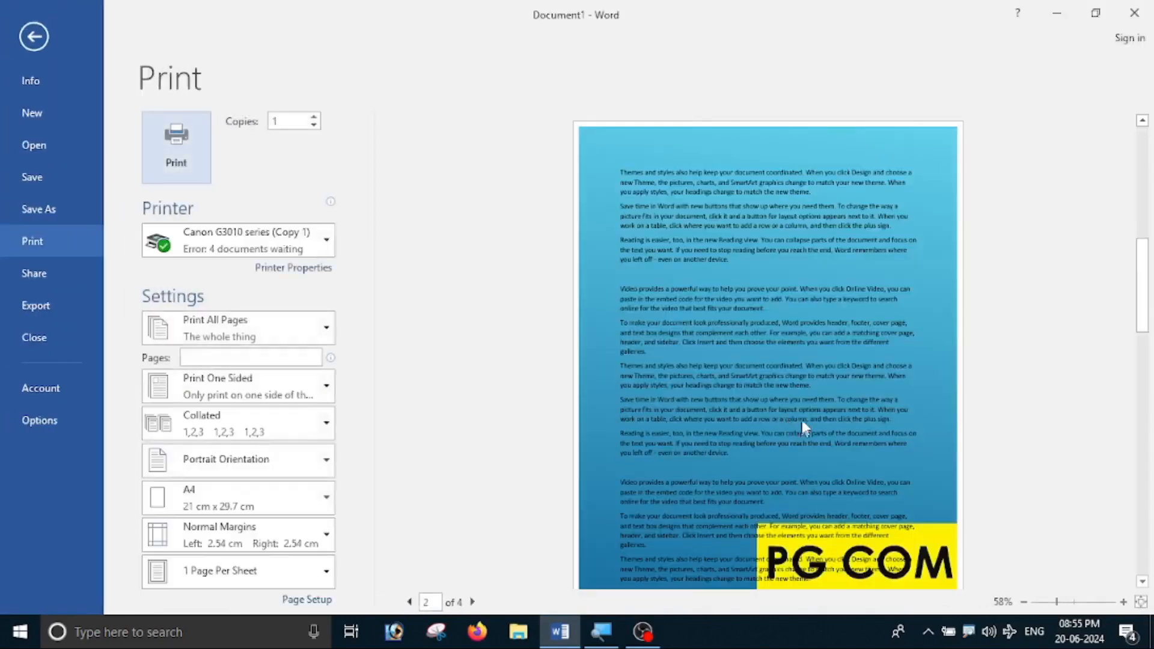
pyautogui.scroll(-3, 807, 405)
pyautogui.scroll(5, 808, 405)
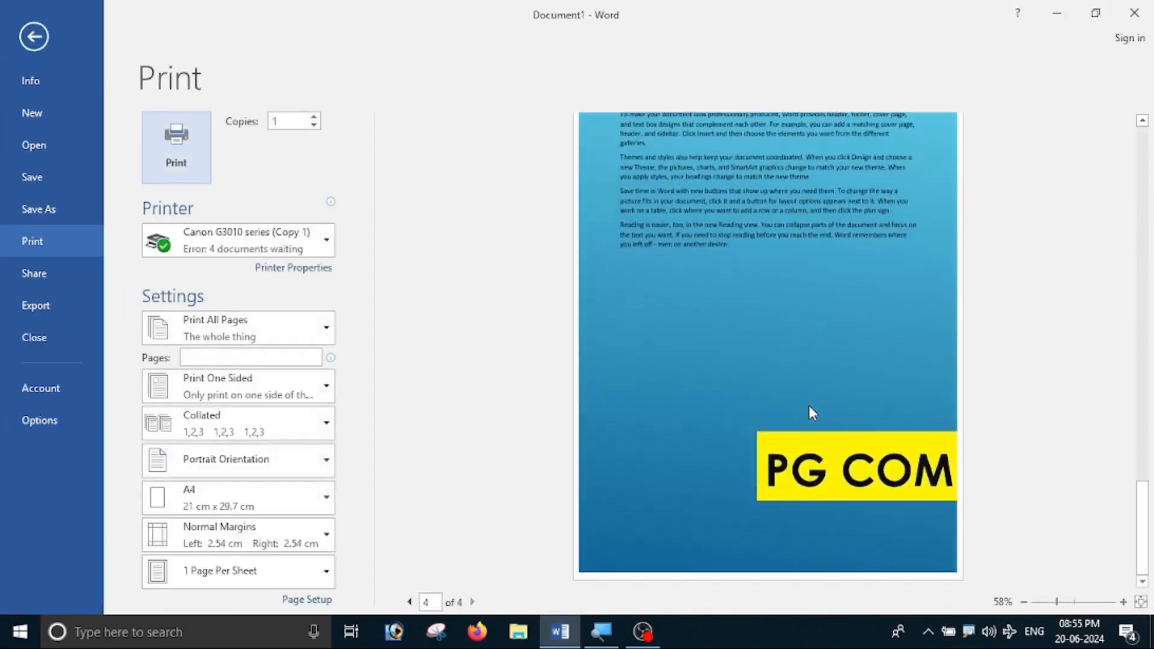
pyautogui.click(32, 36)
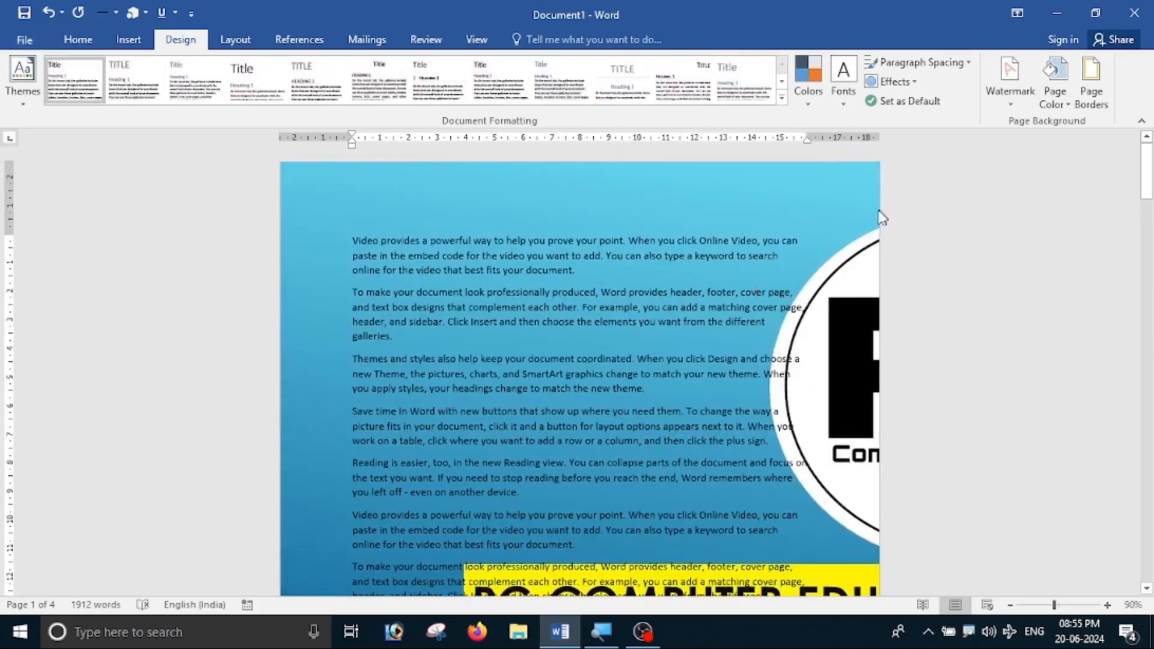
pyautogui.scroll(-5, 863, 489)
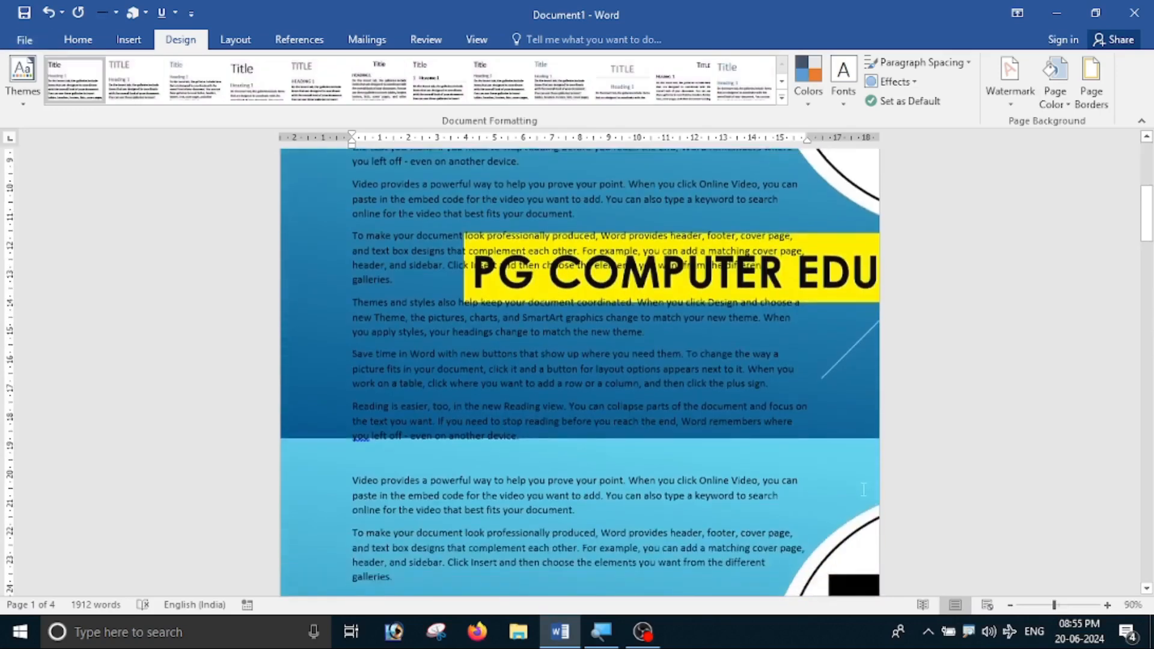
pyautogui.scroll(5, 863, 489)
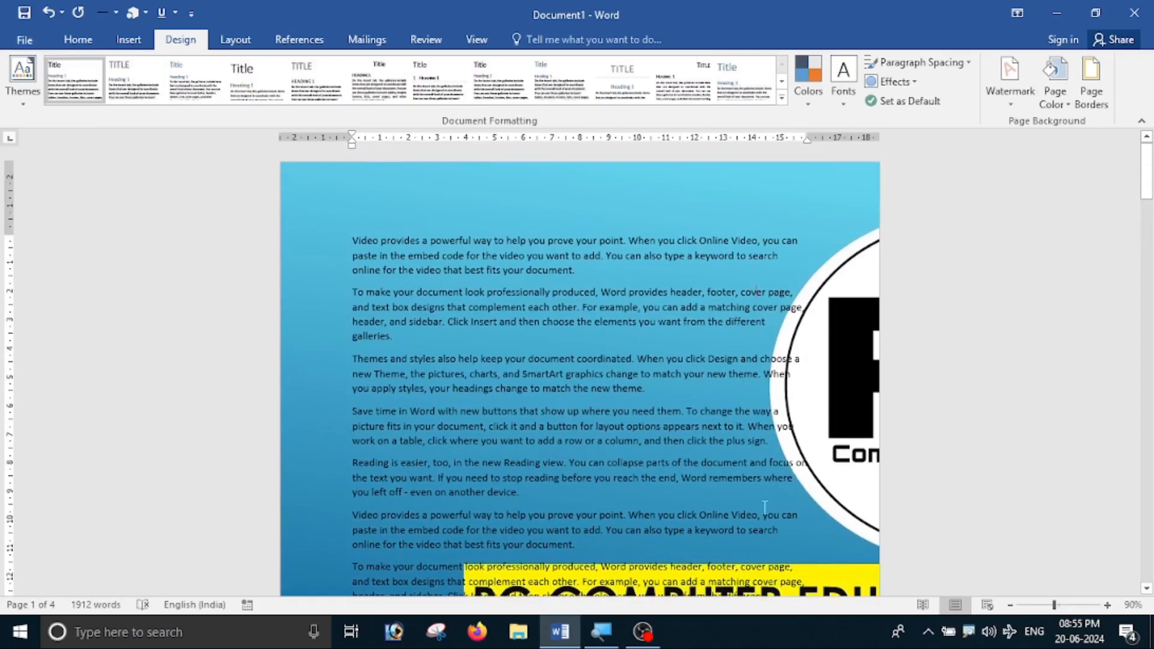
# Remove the page background by setting the page colour to No Color, and check the pages
pyautogui.click(1053, 96)
pyautogui.click(1052, 251)
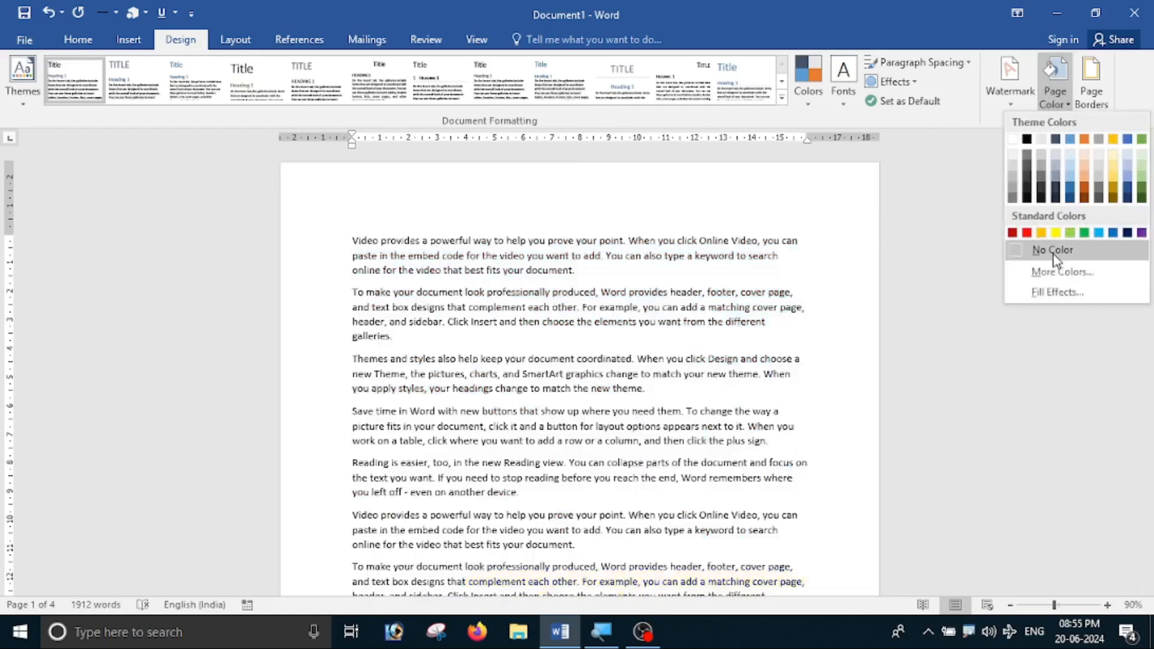
pyautogui.scroll(-15, 517, 350)
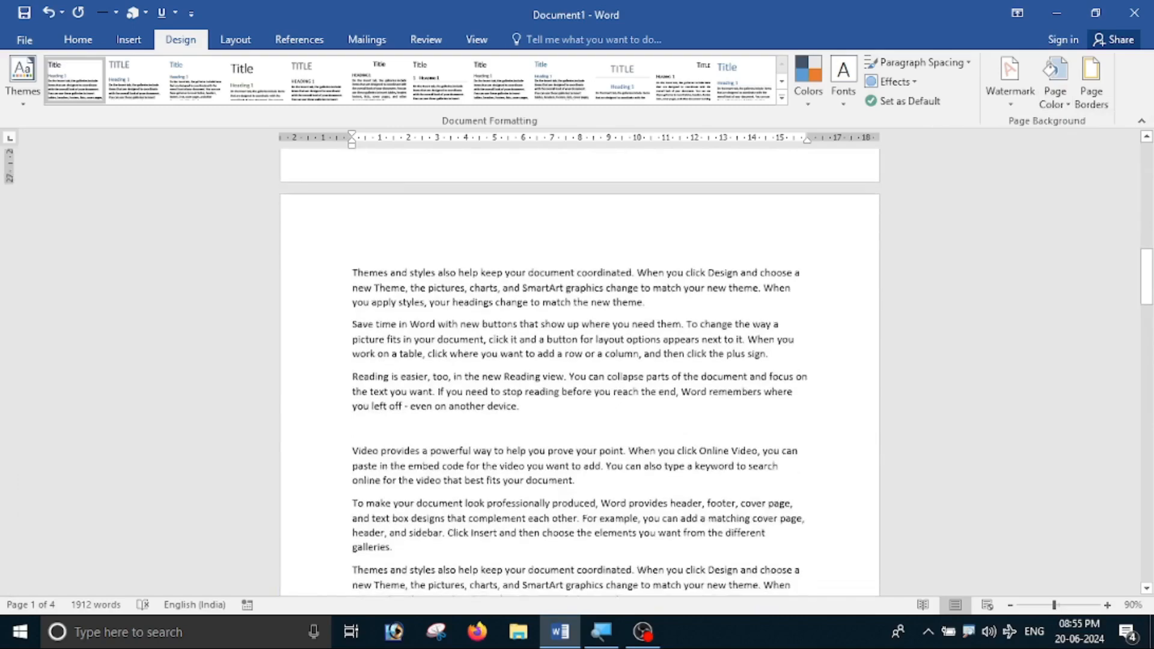
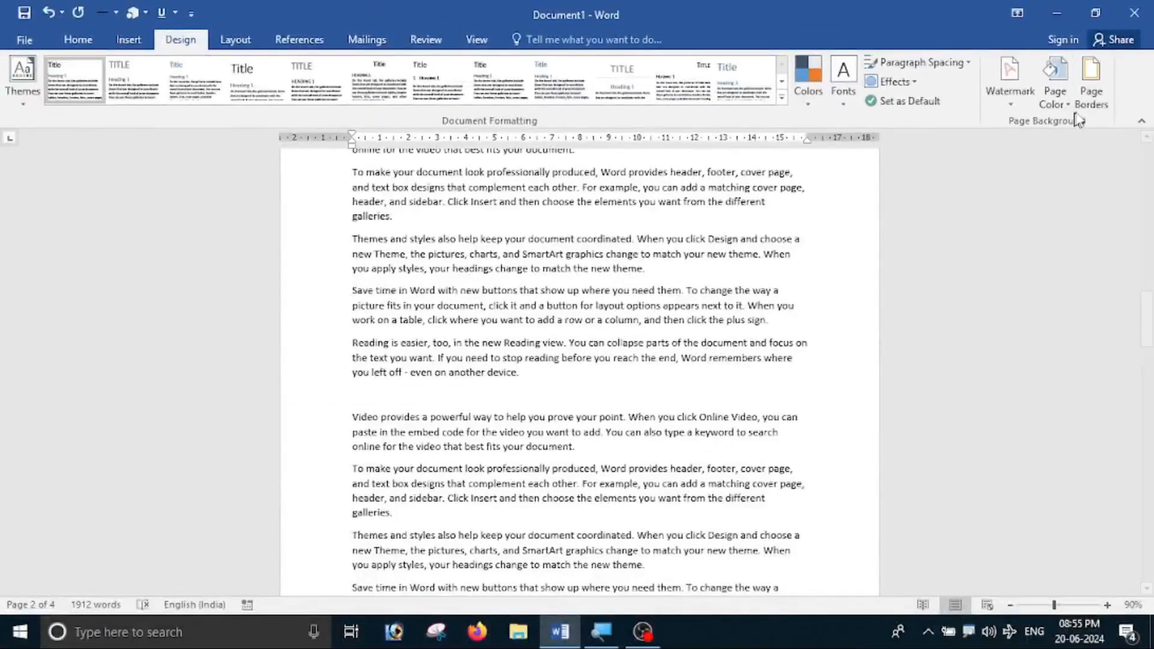
# Start a page border for the whole document with a double-line style, thick outside and thin inside
pyautogui.click(1089, 102)
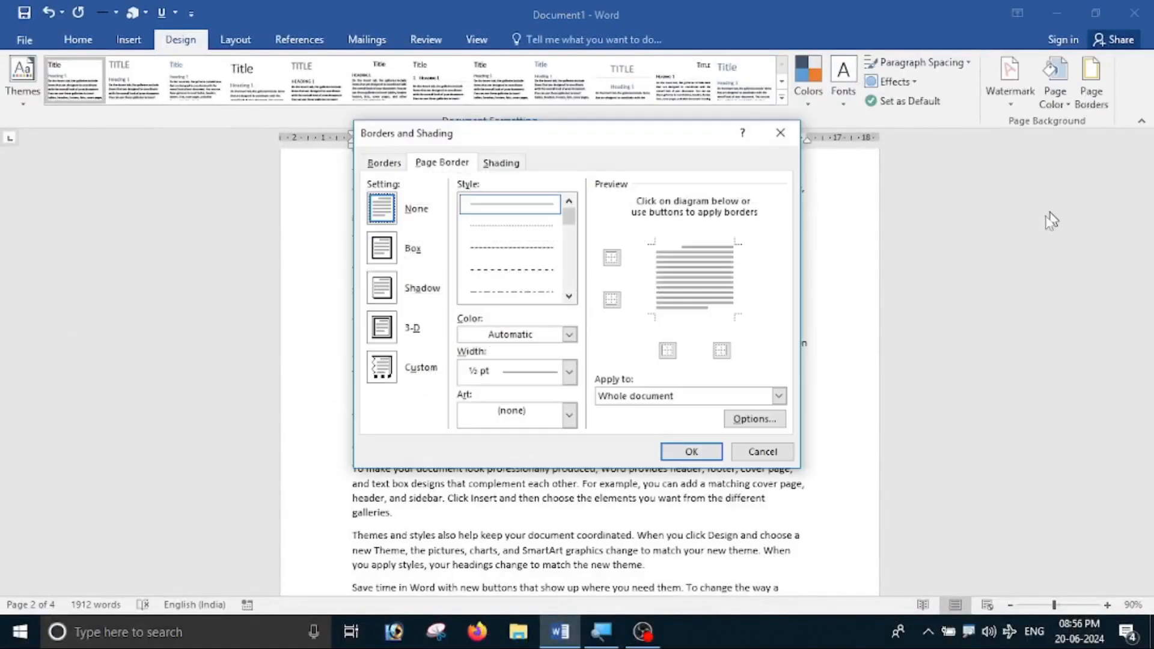
pyautogui.moveTo(490, 126); pyautogui.dragTo(526, 115)
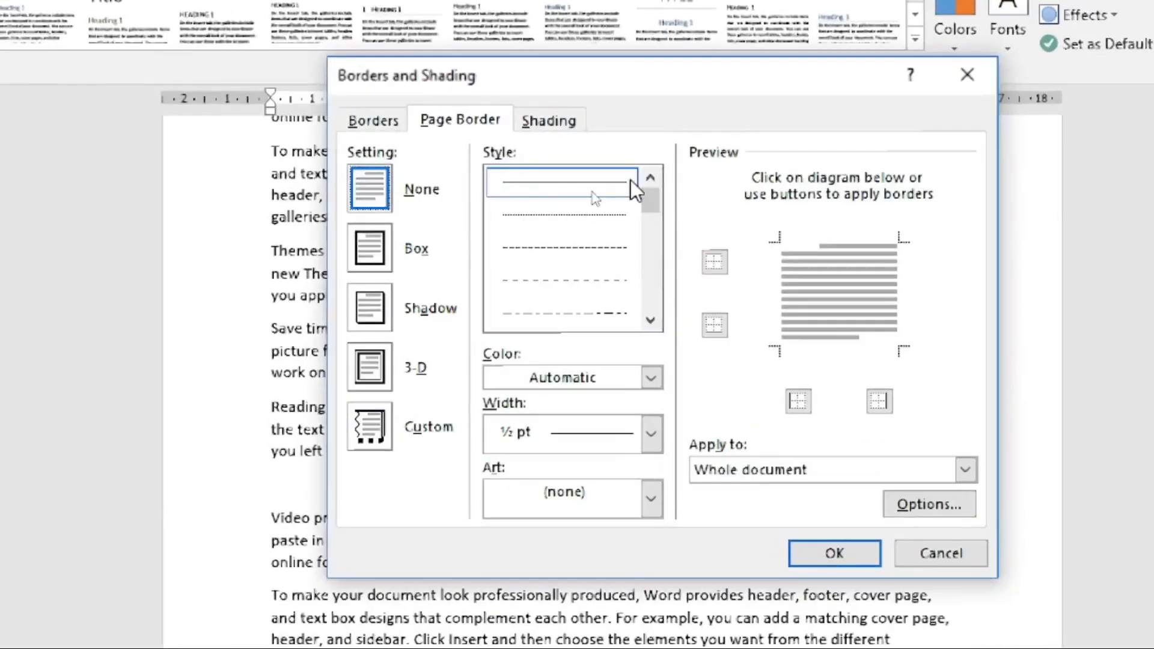
pyautogui.click(650, 320)
pyautogui.click(651, 320)
pyautogui.click(650, 320)
pyautogui.click(650, 319)
pyautogui.click(650, 320)
pyautogui.click(650, 320)
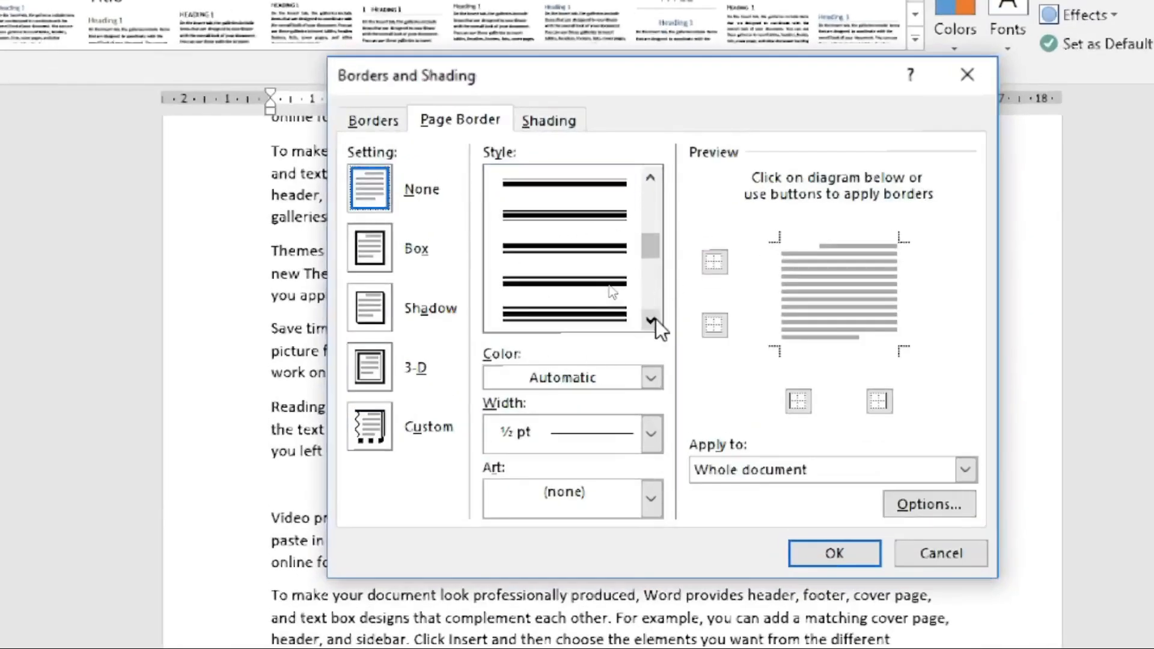
pyautogui.click(549, 244)
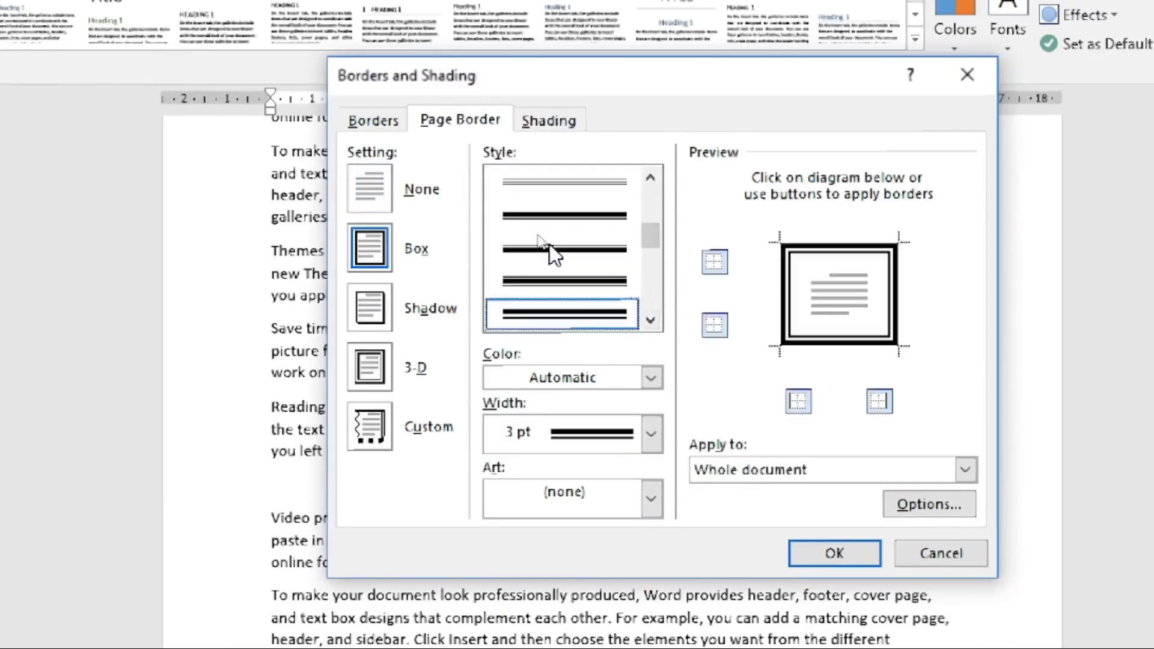
# Colour the page border red, set its width to 1 ½ pt, apply it as a Box and check the pages
pyautogui.click(650, 378)
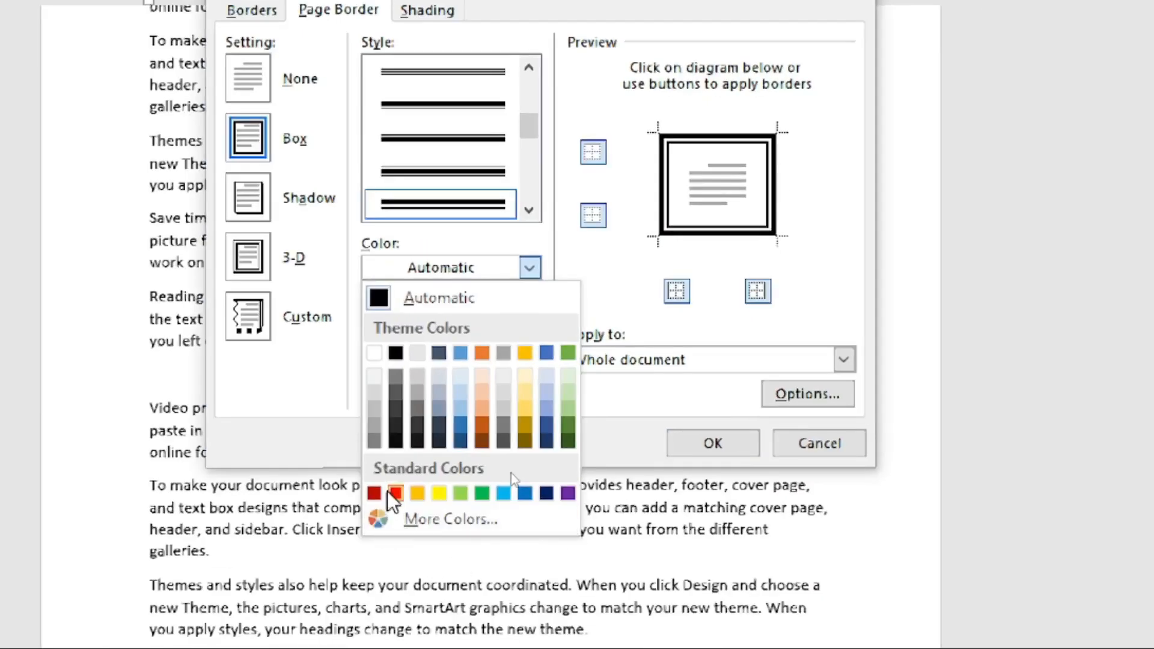
pyautogui.click(395, 494)
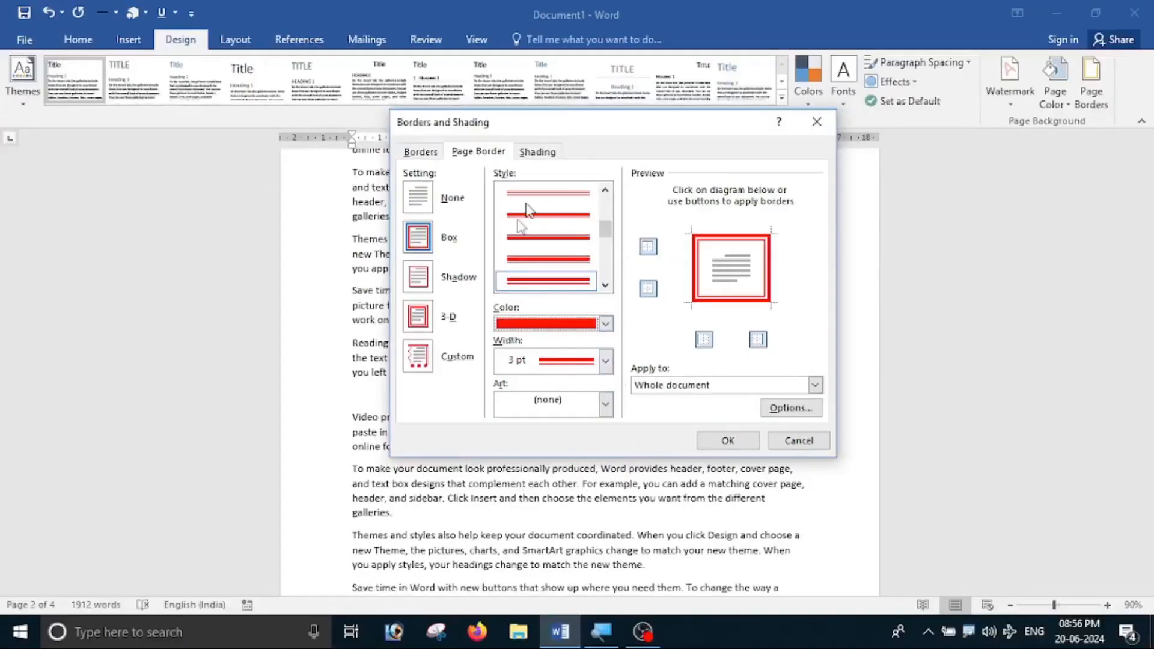
pyautogui.click(606, 361)
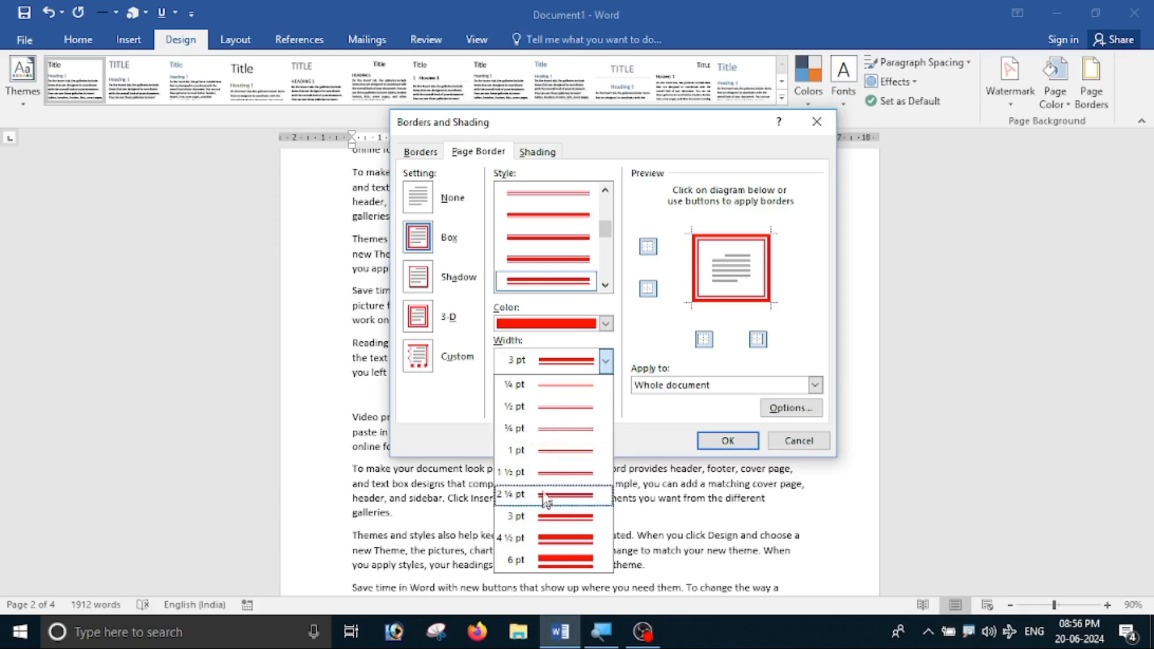
pyautogui.click(545, 472)
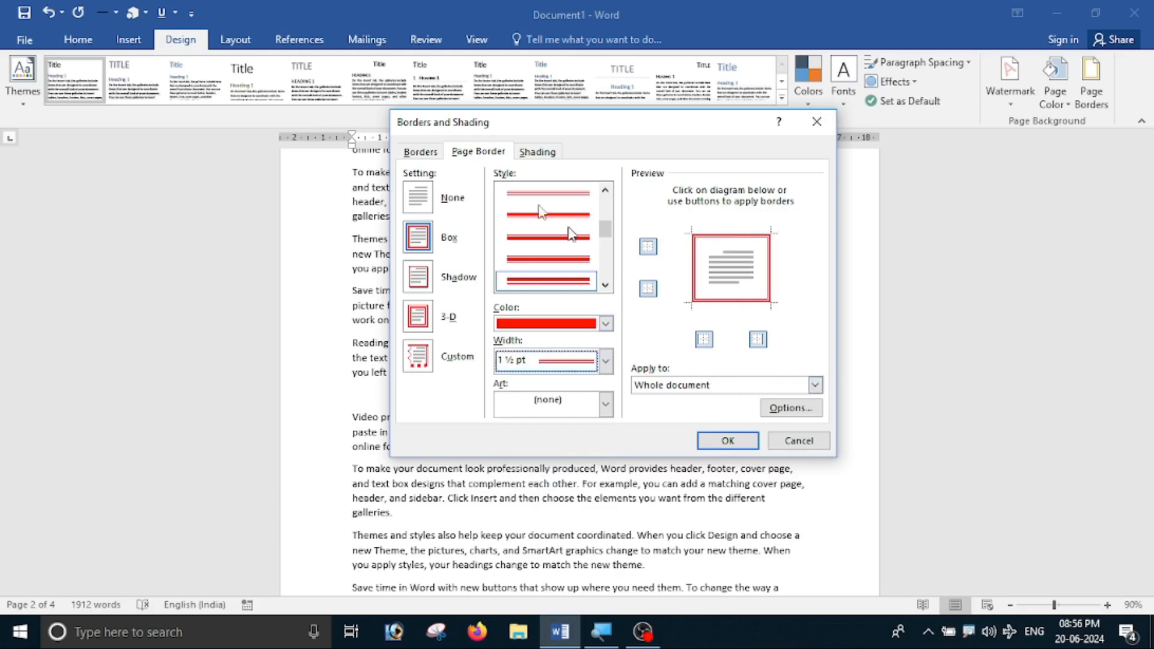
pyautogui.click(412, 239)
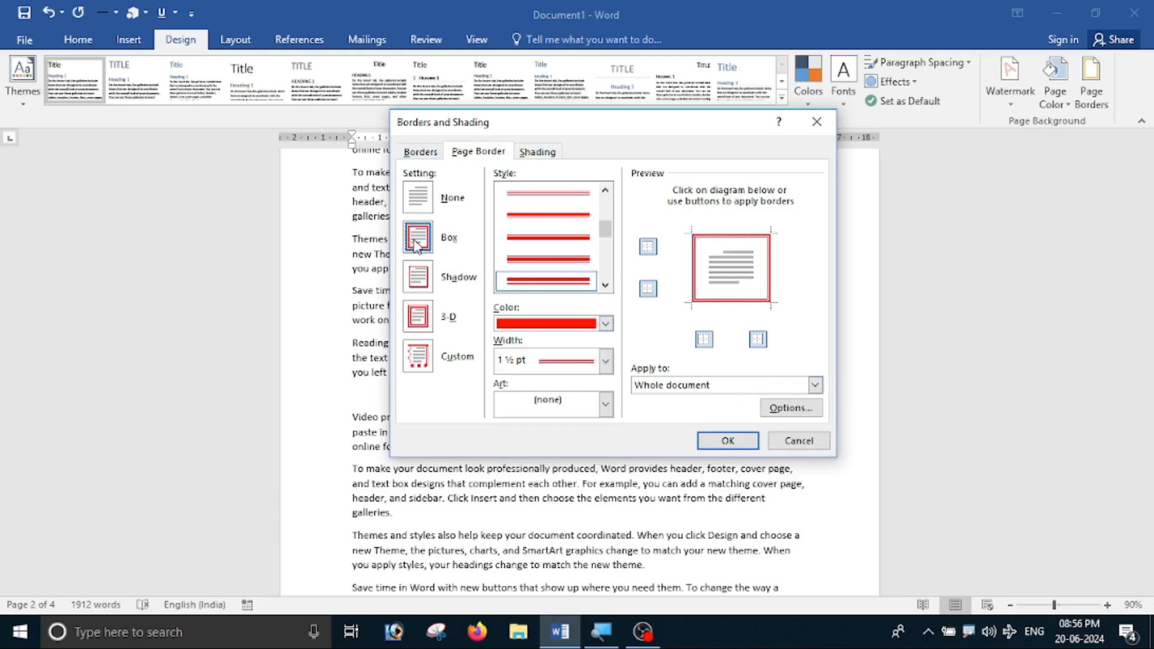
pyautogui.click(724, 440)
pyautogui.scroll(5, 756, 291)
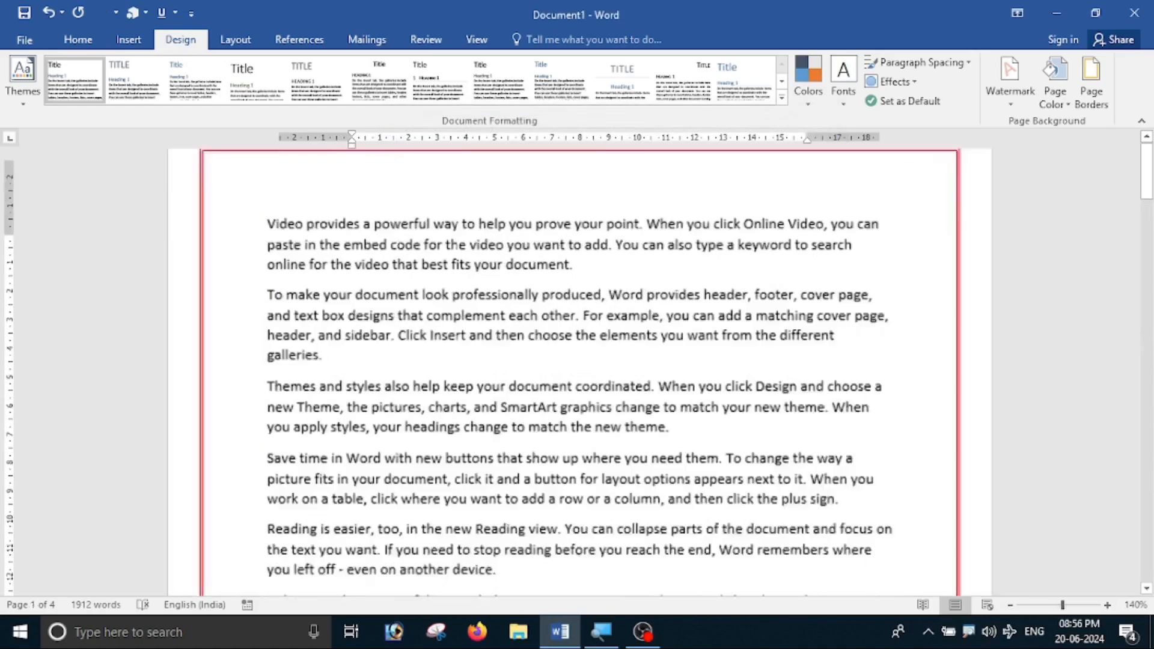
pyautogui.scroll(-20, 926, 238)
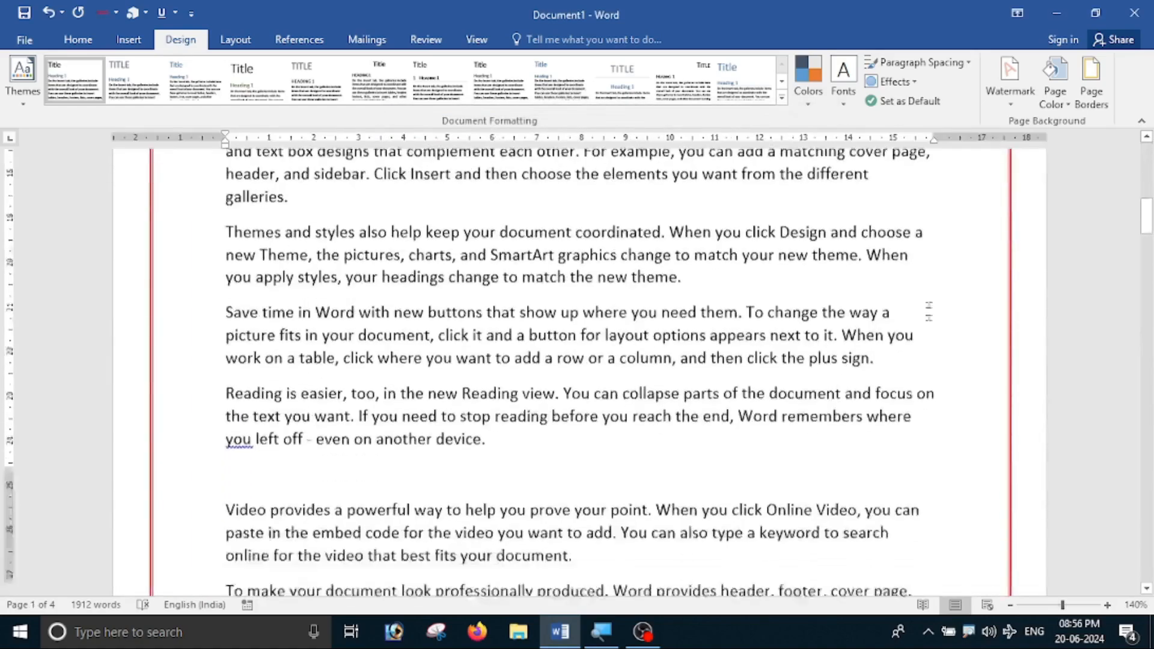
pyautogui.scroll(-10, 577, 361)
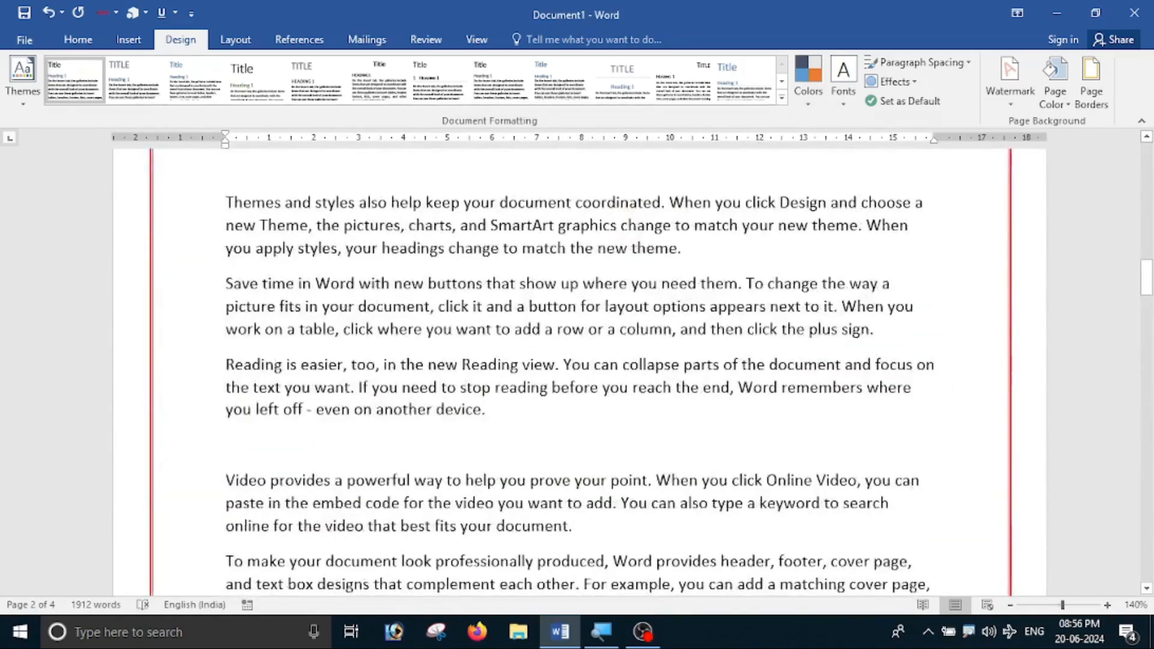
# Change the page border's setting to Shadow, apply it and check the pages
pyautogui.click(1091, 85)
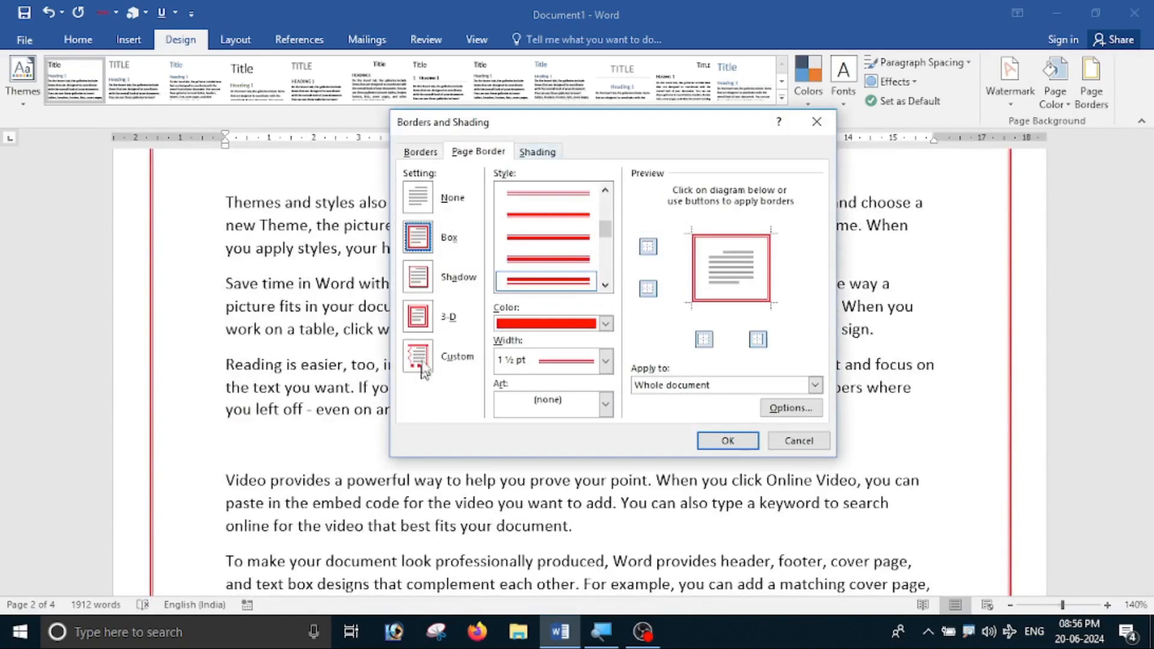
pyautogui.click(418, 278)
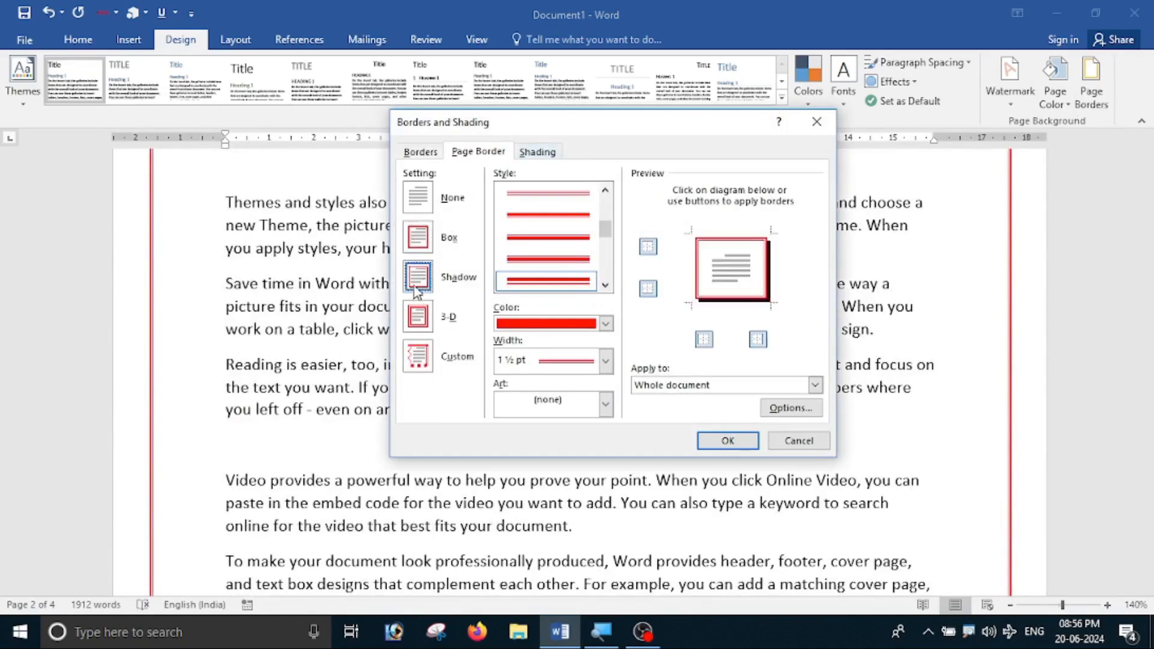
pyautogui.click(727, 440)
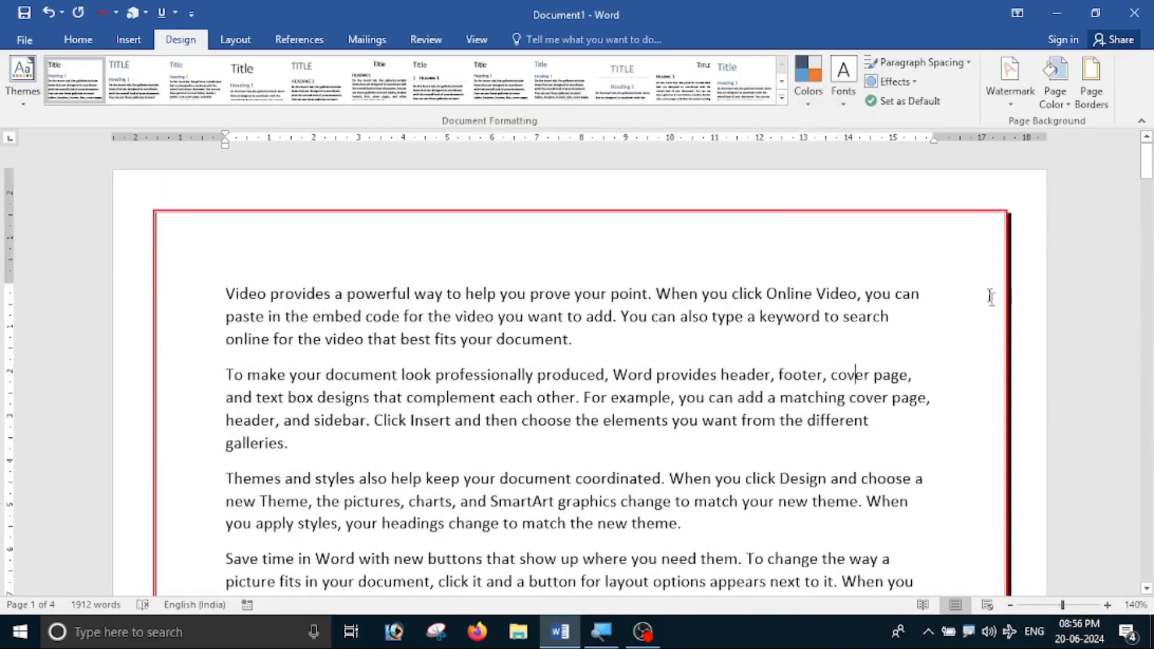
pyautogui.scroll(-5, 976, 291)
pyautogui.scroll(-10, 867, 420)
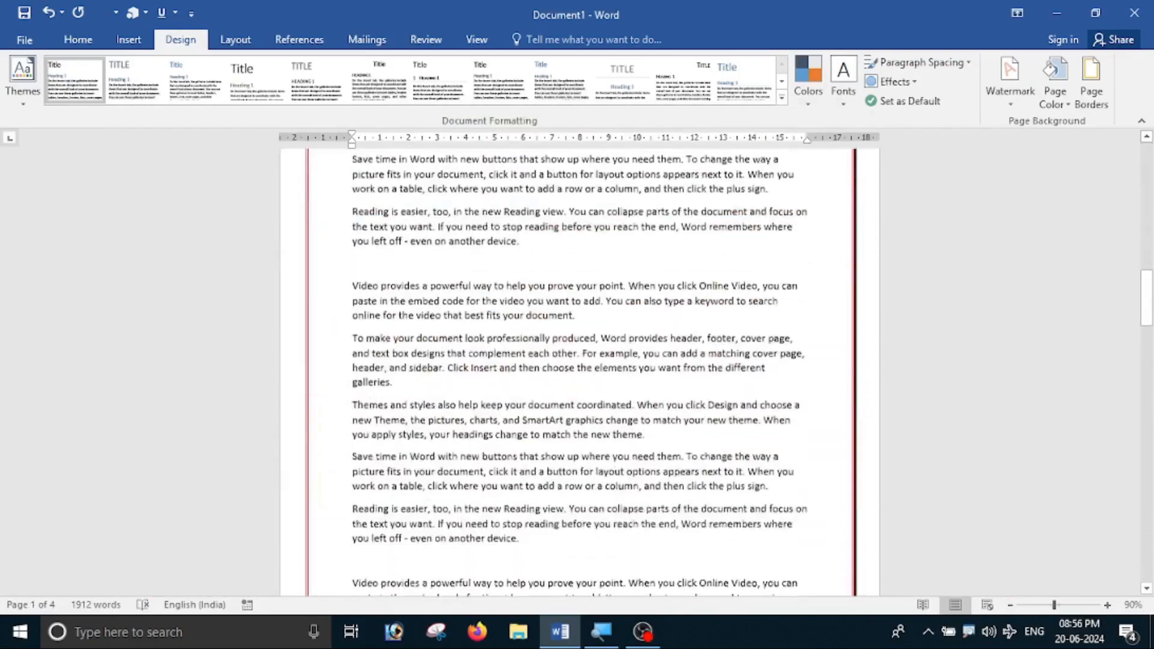
# Change the page border's setting to 3-D, apply it to the whole document and check the pages
pyautogui.scroll(9, 867, 420)
pyautogui.click(1090, 103)
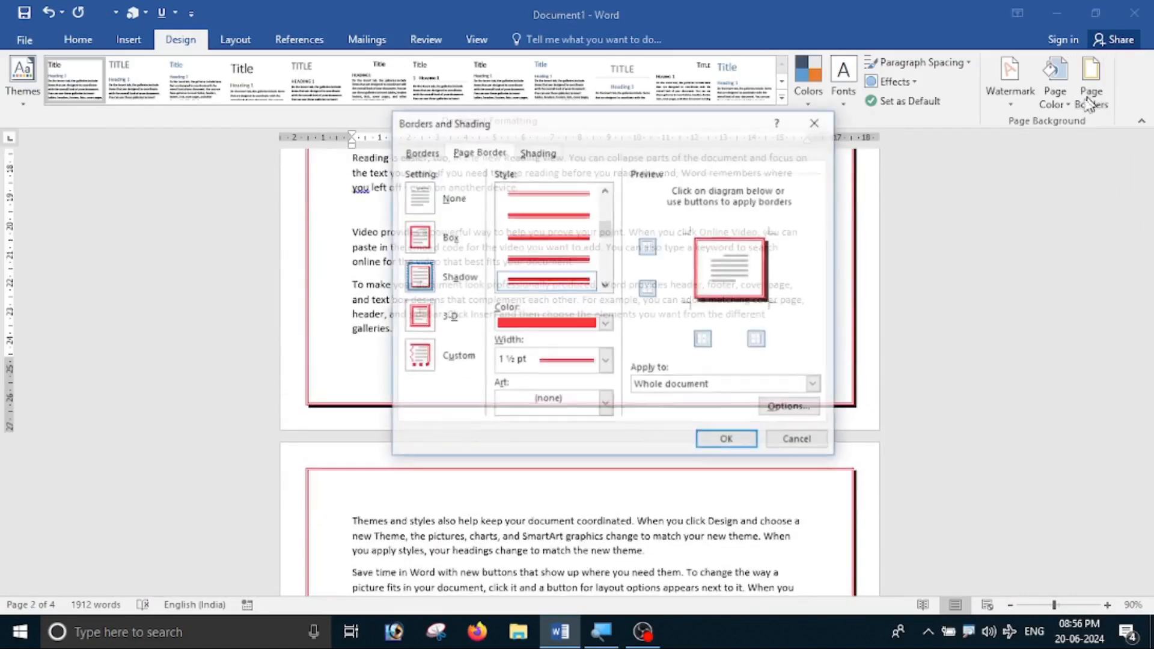
pyautogui.click(428, 324)
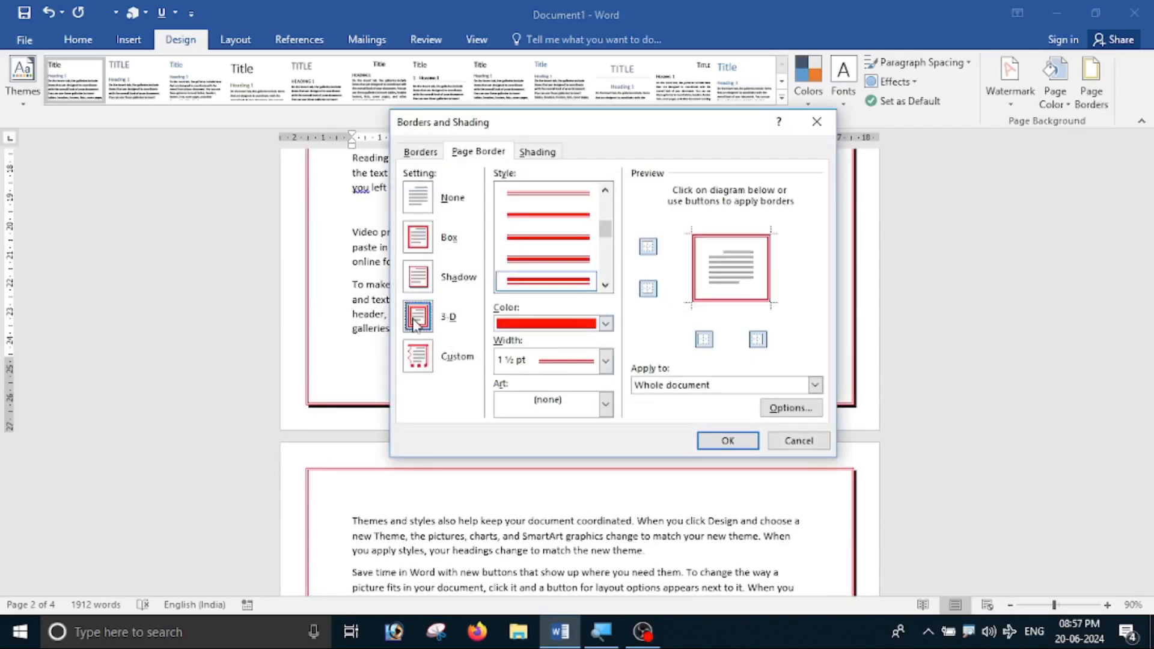
pyautogui.click(720, 443)
pyautogui.scroll(8, 653, 442)
pyautogui.scroll(4, 836, 328)
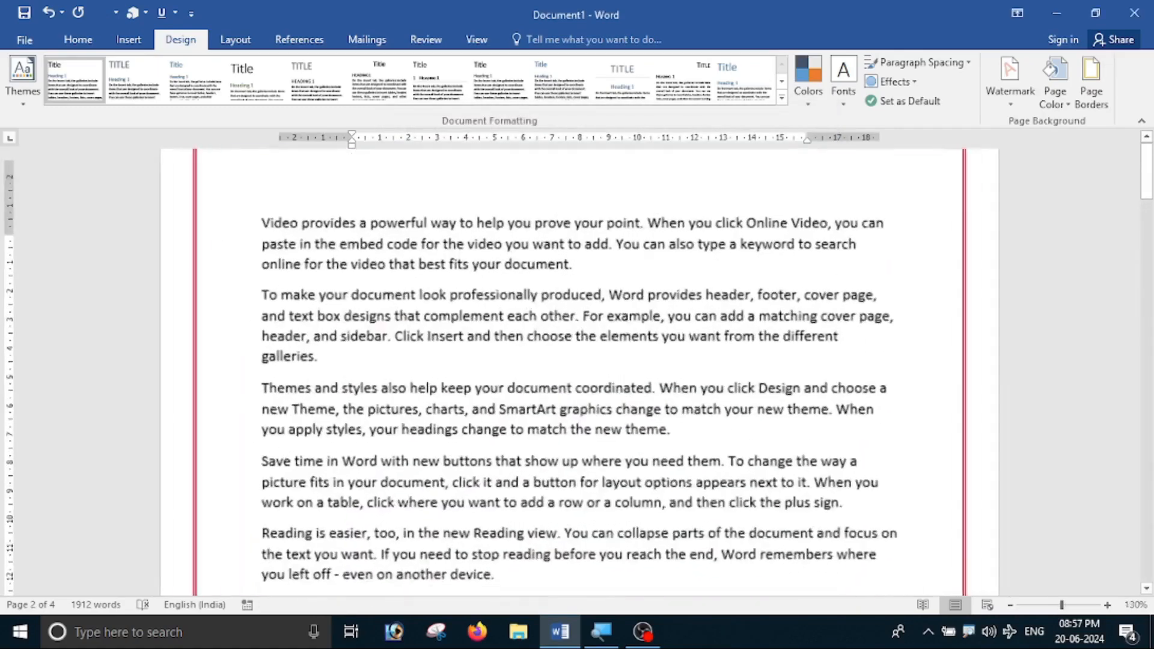
pyautogui.scroll(1, 836, 329)
pyautogui.scroll(-12, 959, 315)
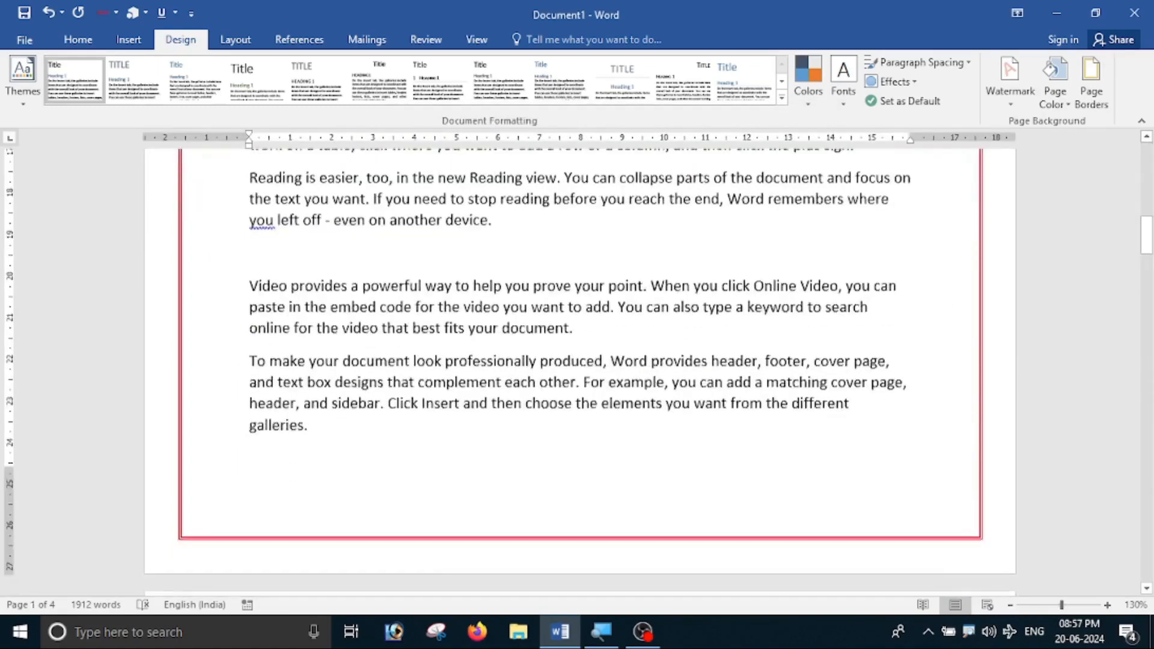
# Check the bordered pages in the print preview, and return to the document
pyautogui.hotkey('ctrl', 'p')
pyautogui.scroll(-15, 924, 402)
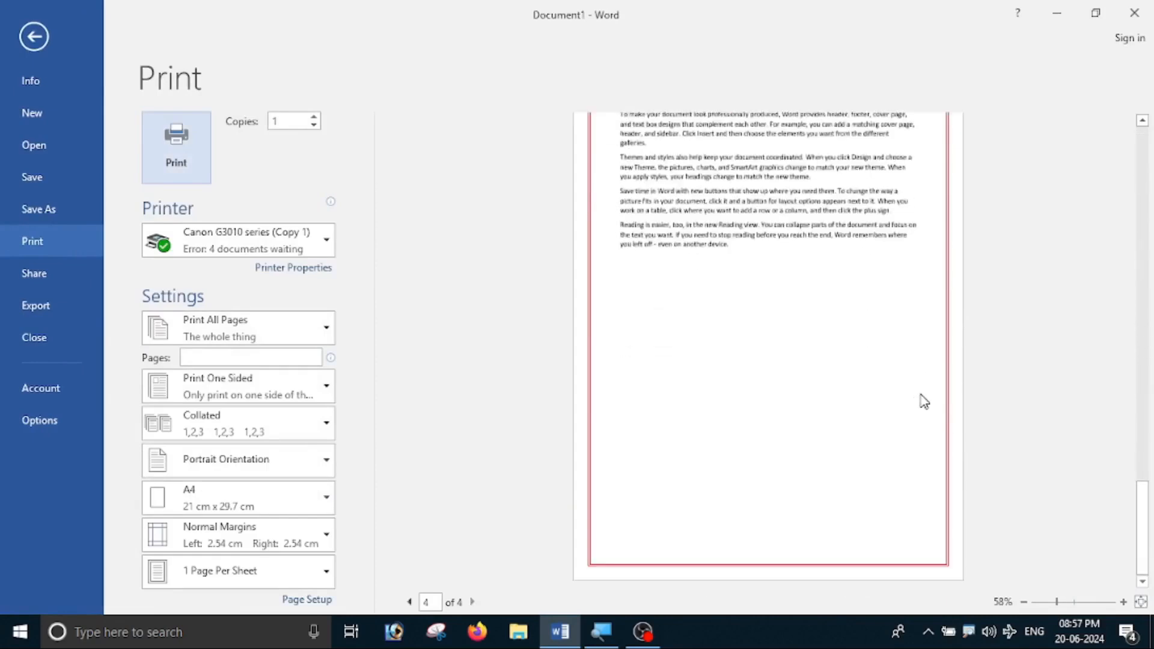
pyautogui.click(34, 36)
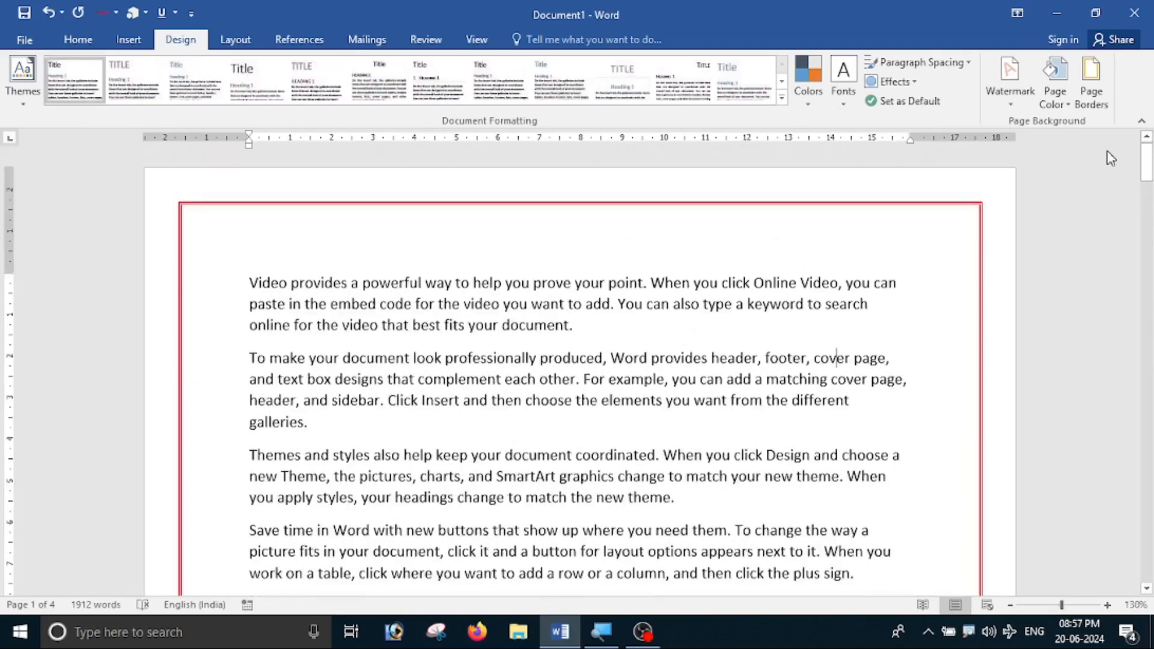
# Choose the thick bevelled solid line style for the page border and change its setting to Box
pyautogui.click(1090, 81)
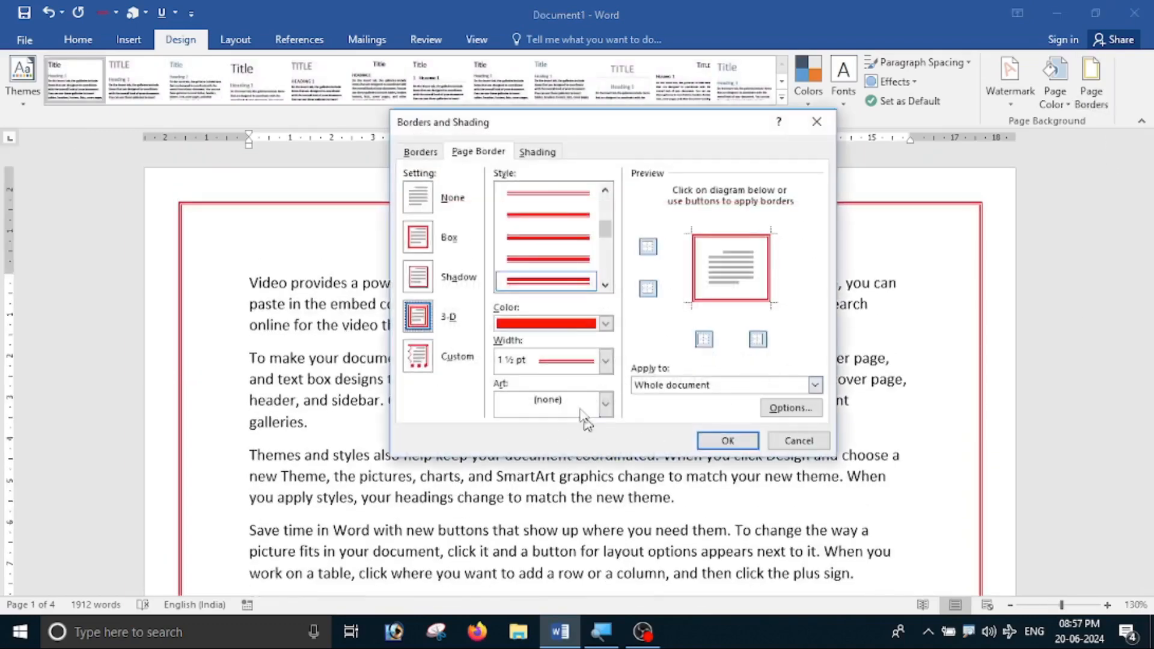
pyautogui.click(605, 284)
pyautogui.click(605, 284)
pyautogui.click(605, 285)
pyautogui.click(605, 285)
pyautogui.click(605, 285)
pyautogui.click(605, 285)
pyautogui.click(551, 245)
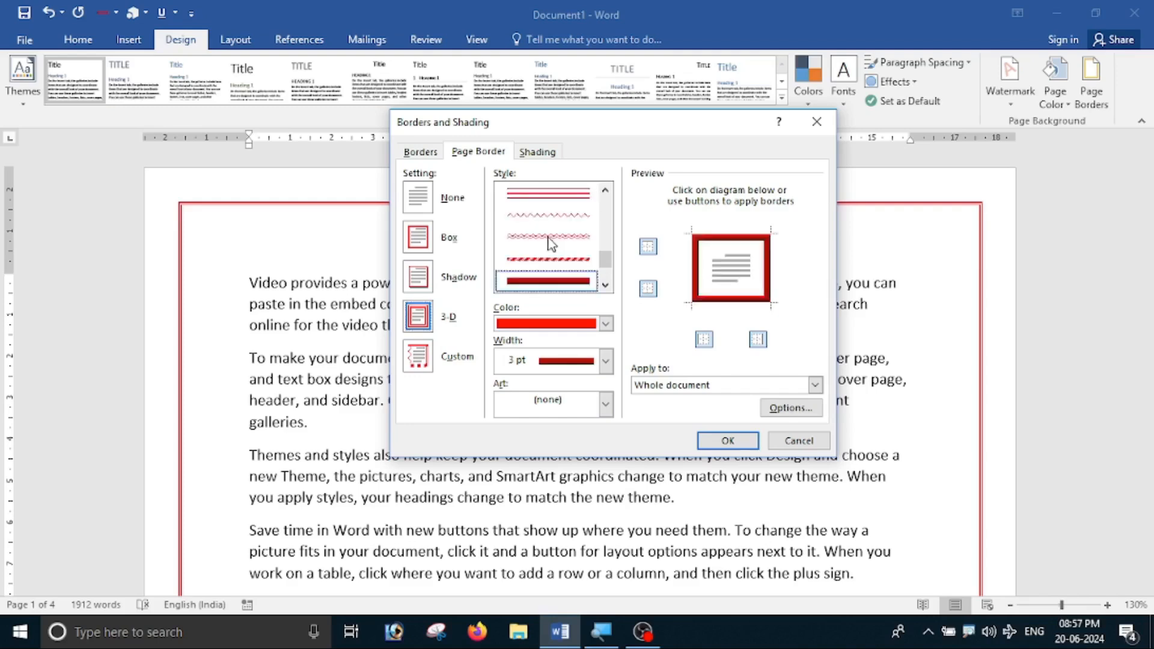
pyautogui.click(418, 247)
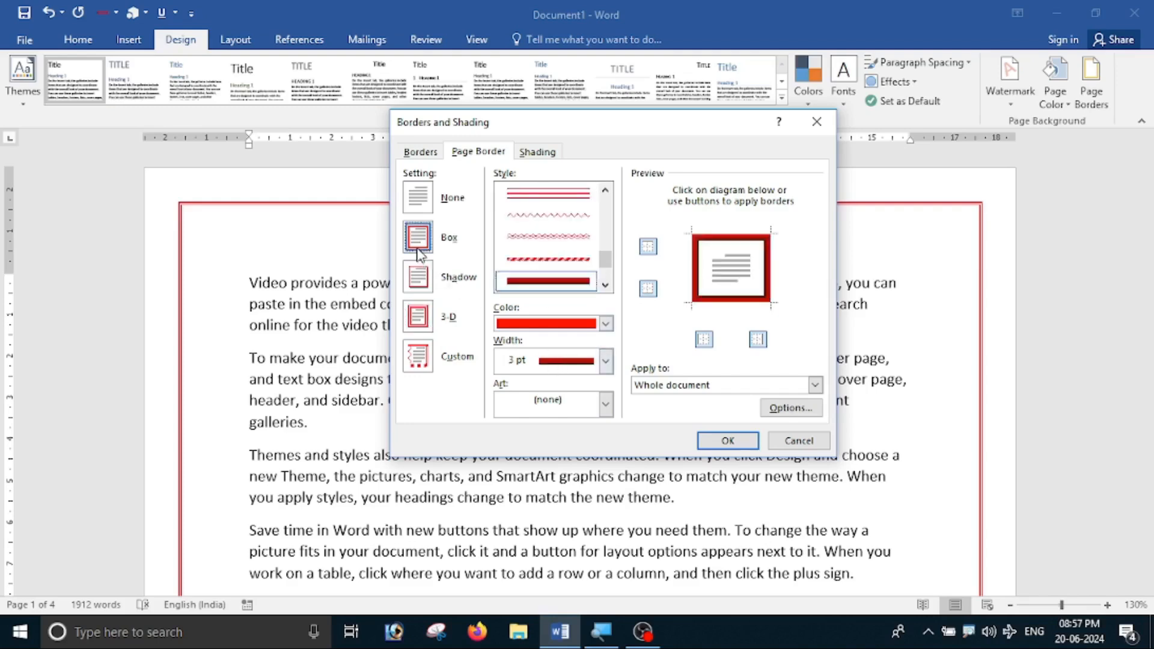
# Colour the page border dark blue, set its width to 4 ½ pt, apply it and check the pages
pyautogui.click(605, 324)
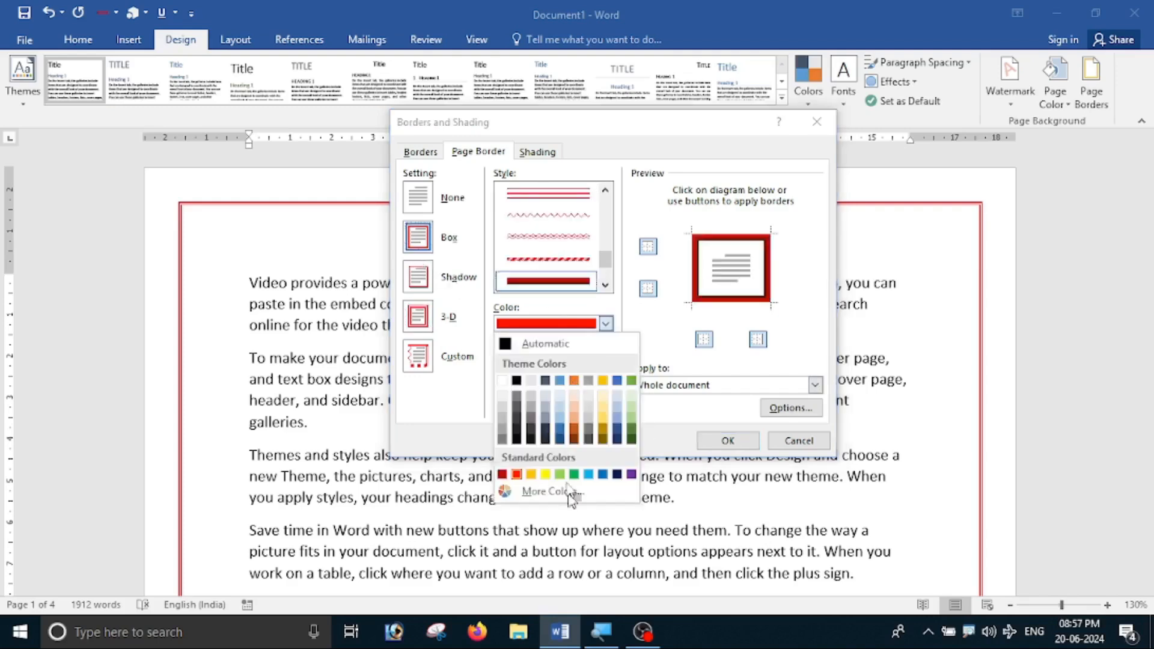
pyautogui.click(617, 474)
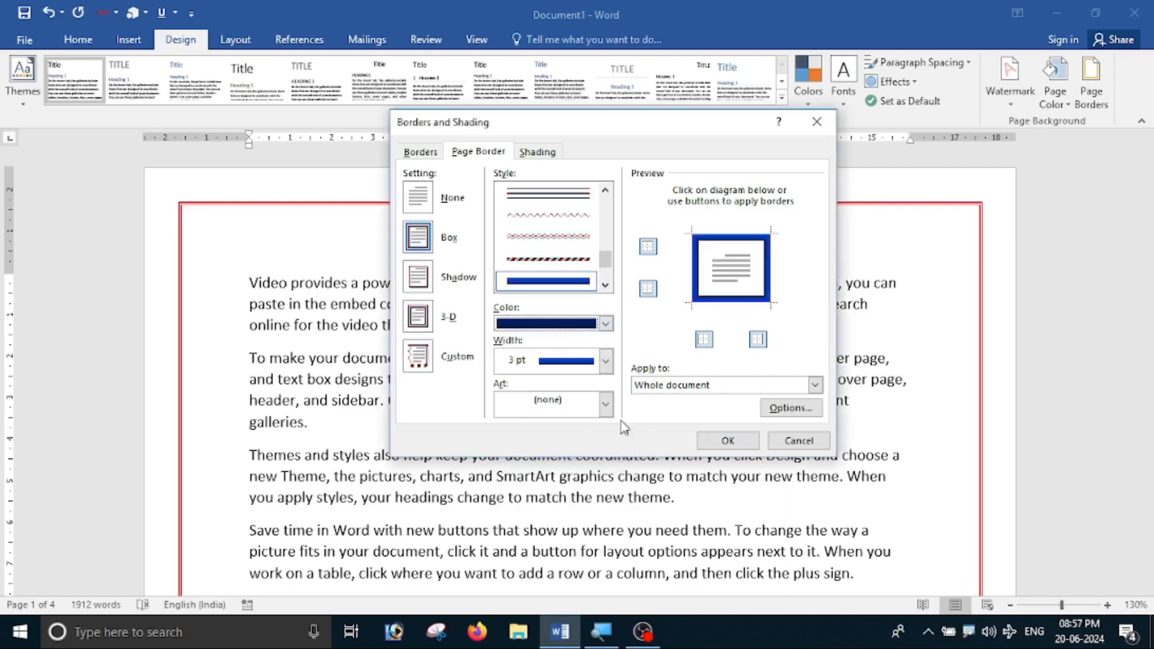
pyautogui.click(605, 361)
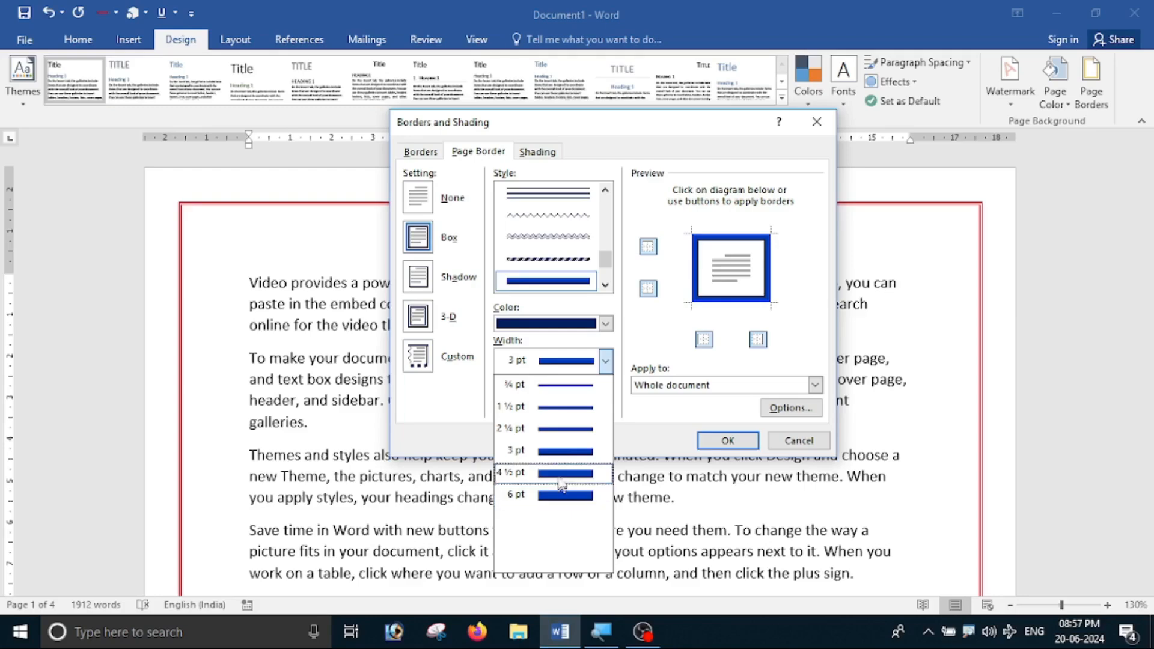
pyautogui.click(552, 475)
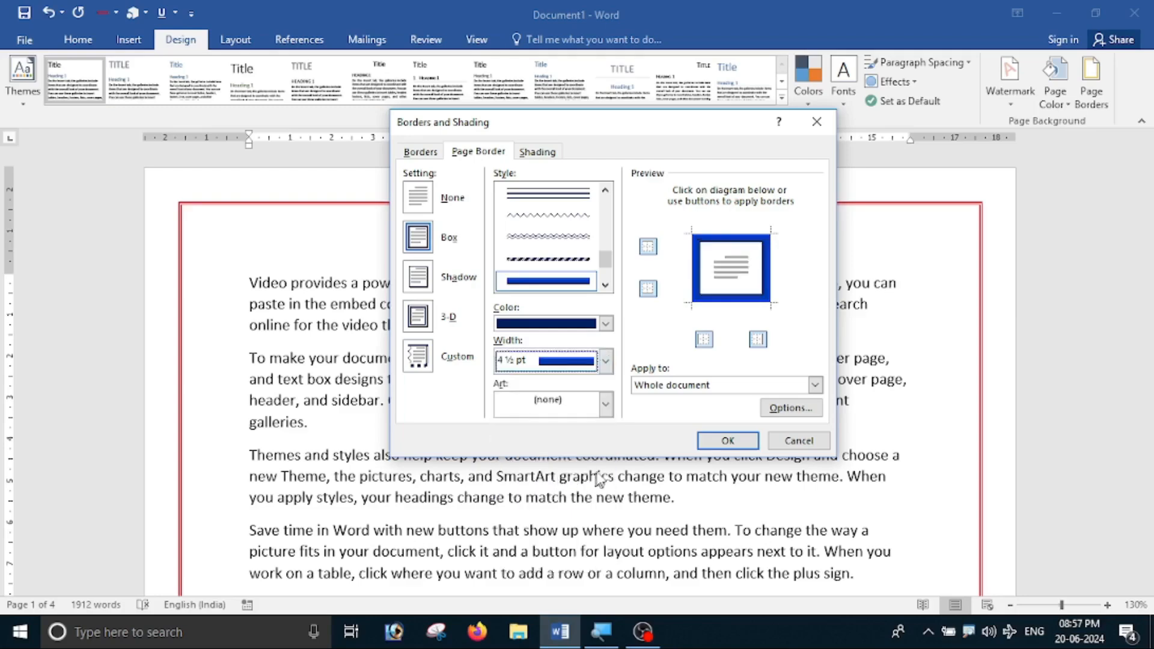
pyautogui.click(729, 442)
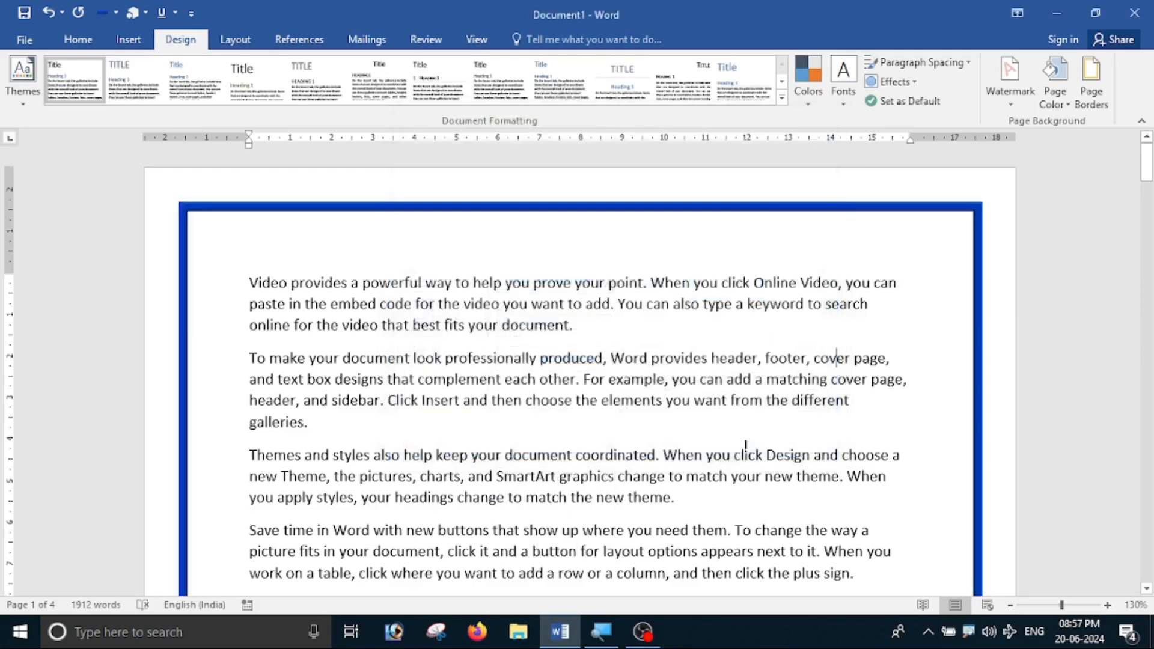
pyautogui.keyDown('ctrl'); pyautogui.scroll(3, 900, 361); pyautogui.keyUp('ctrl')
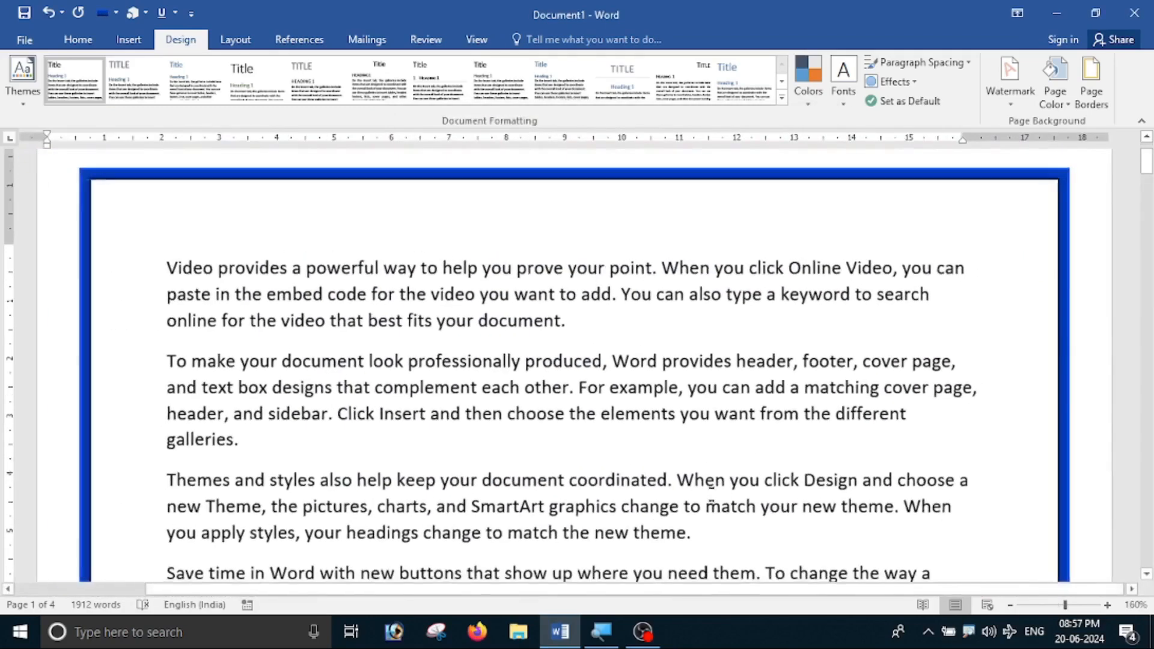
pyautogui.scroll(-15, 900, 362)
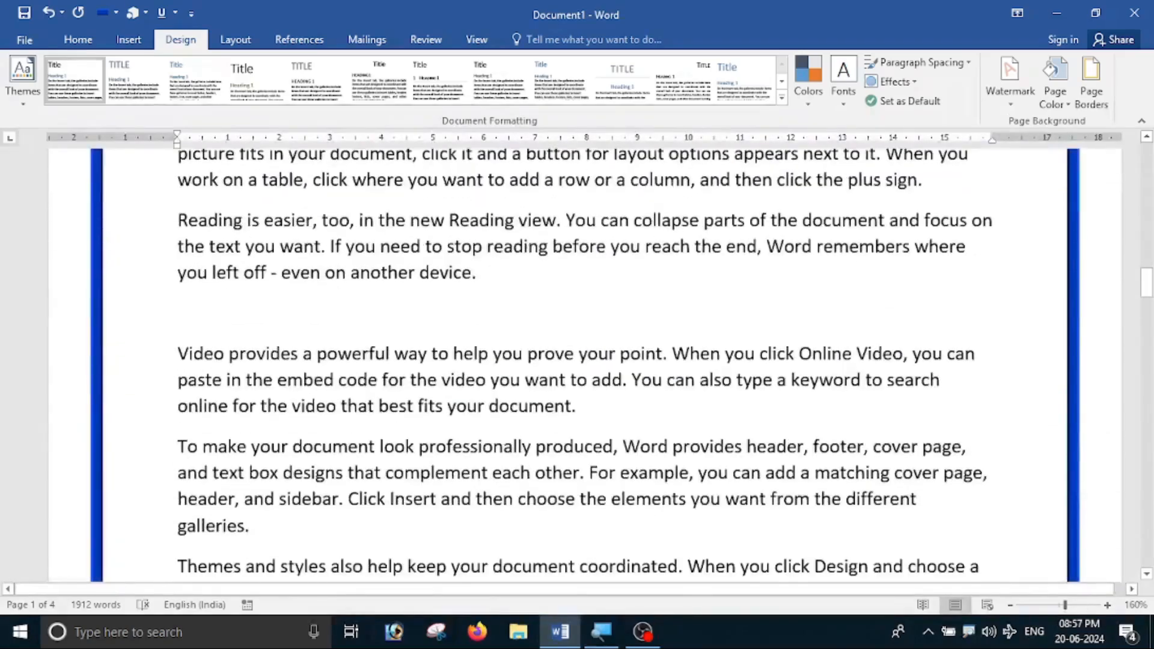
pyautogui.scroll(-5, 897, 407)
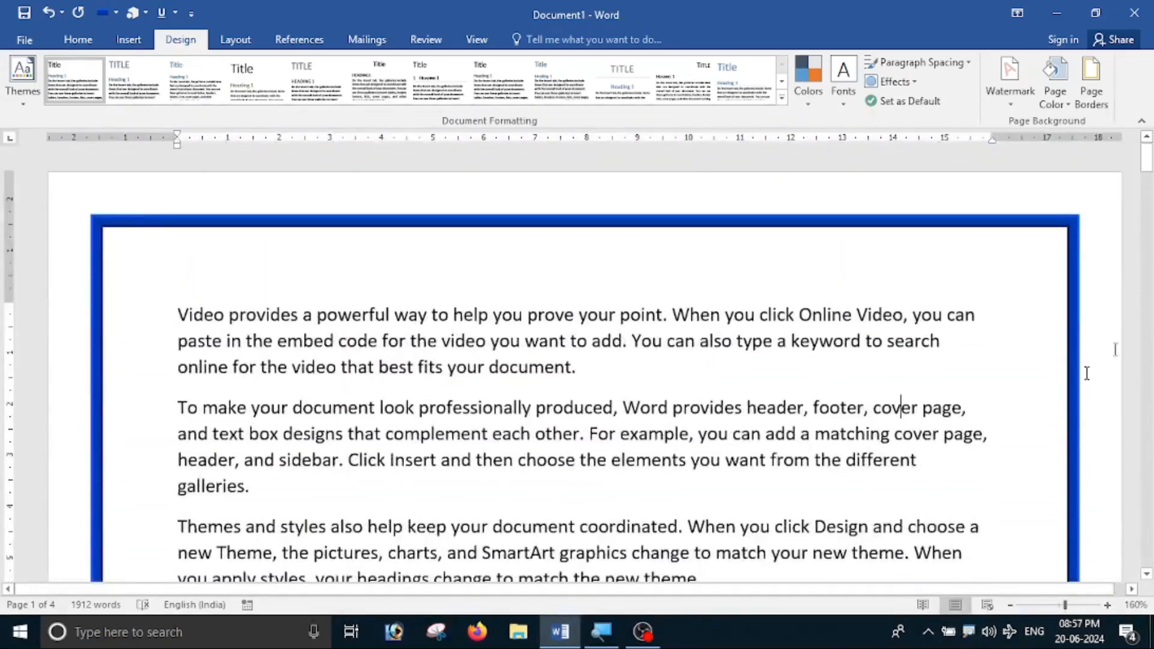
# Browse the art designs for the page border and choose the row of red flowers with green leaves
pyautogui.click(1091, 81)
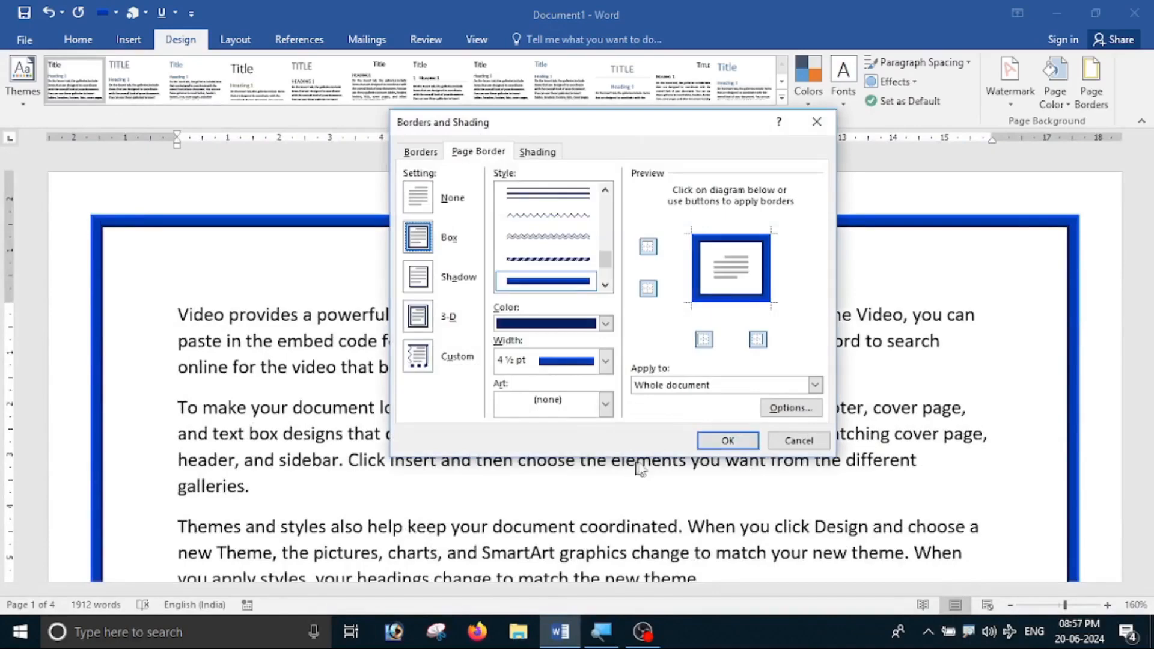
pyautogui.click(604, 411)
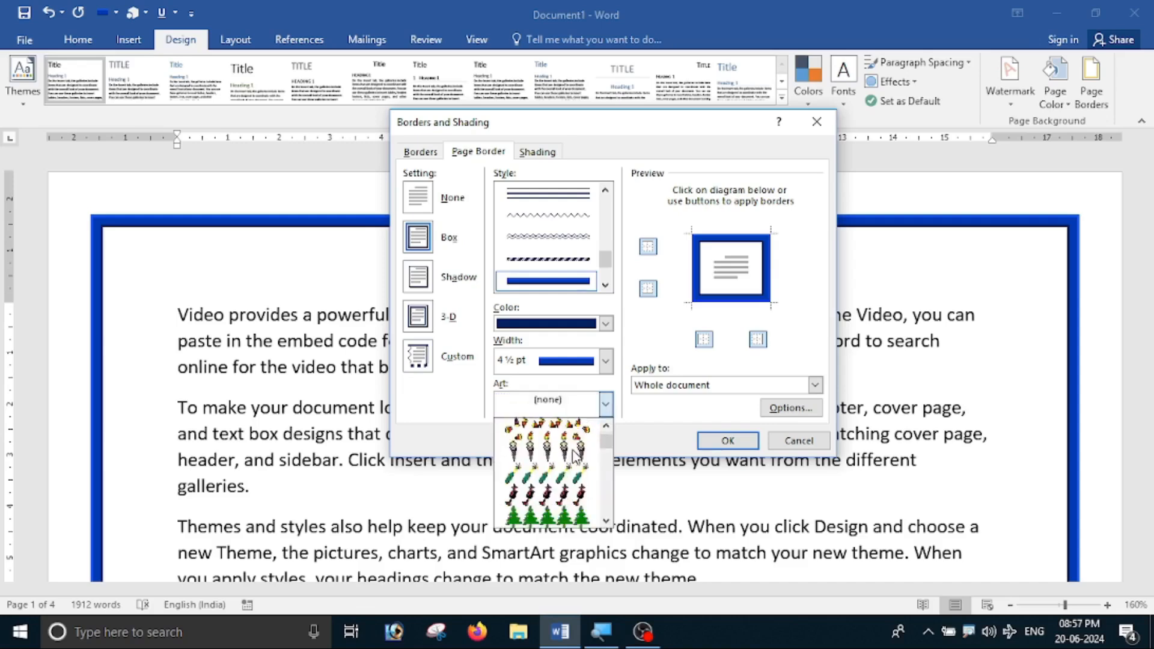
pyautogui.scroll(-10, 571, 478)
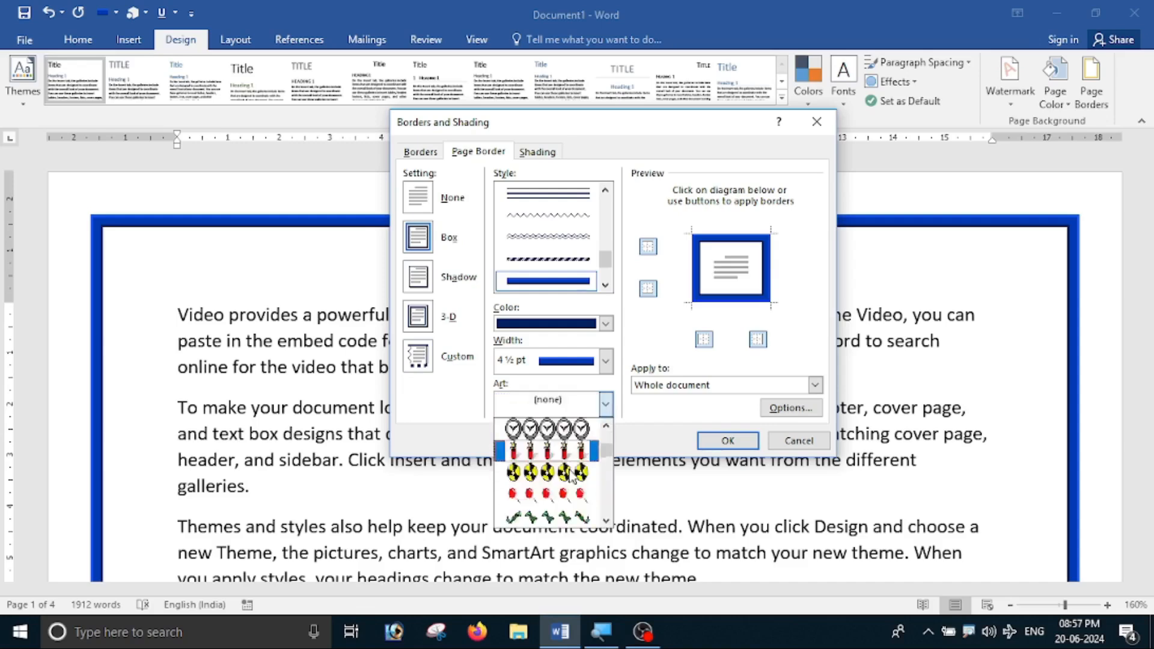
pyautogui.scroll(-10, 570, 487)
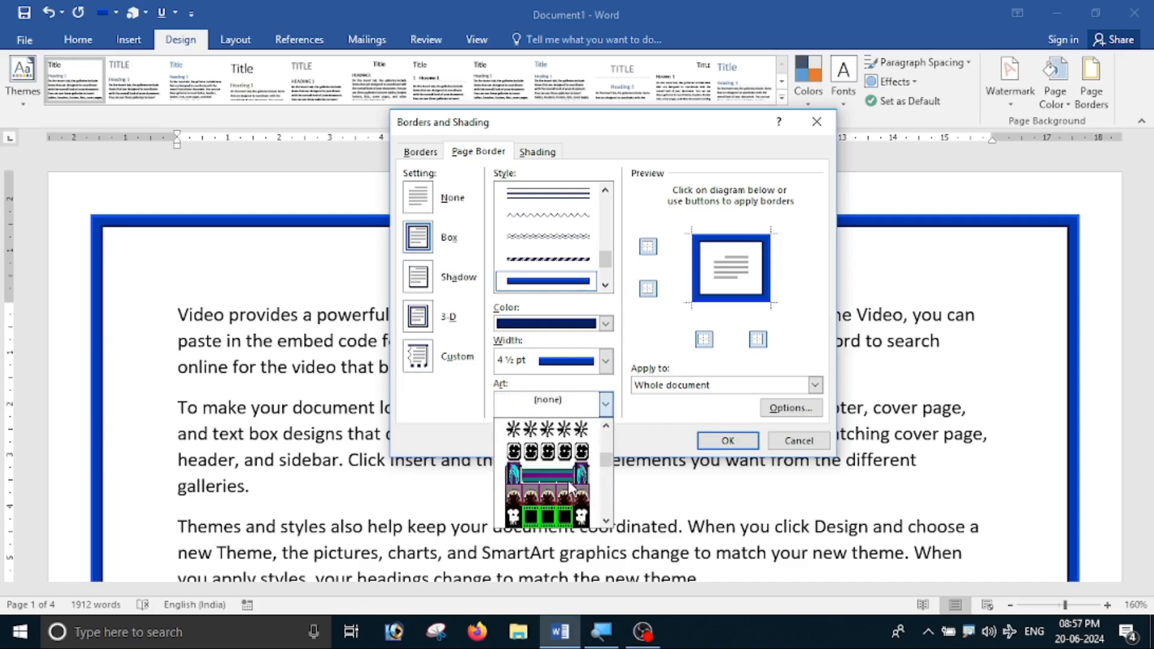
pyautogui.scroll(-4, 569, 488)
pyautogui.scroll(5, 570, 488)
pyautogui.scroll(5, 550, 483)
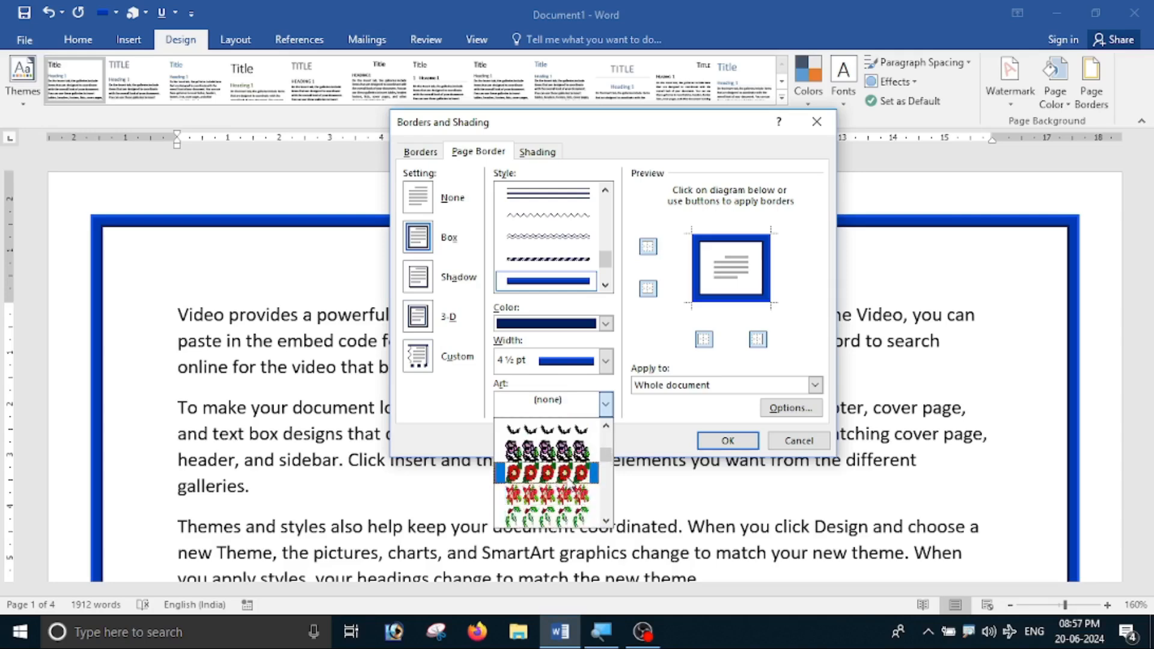
pyautogui.click(568, 482)
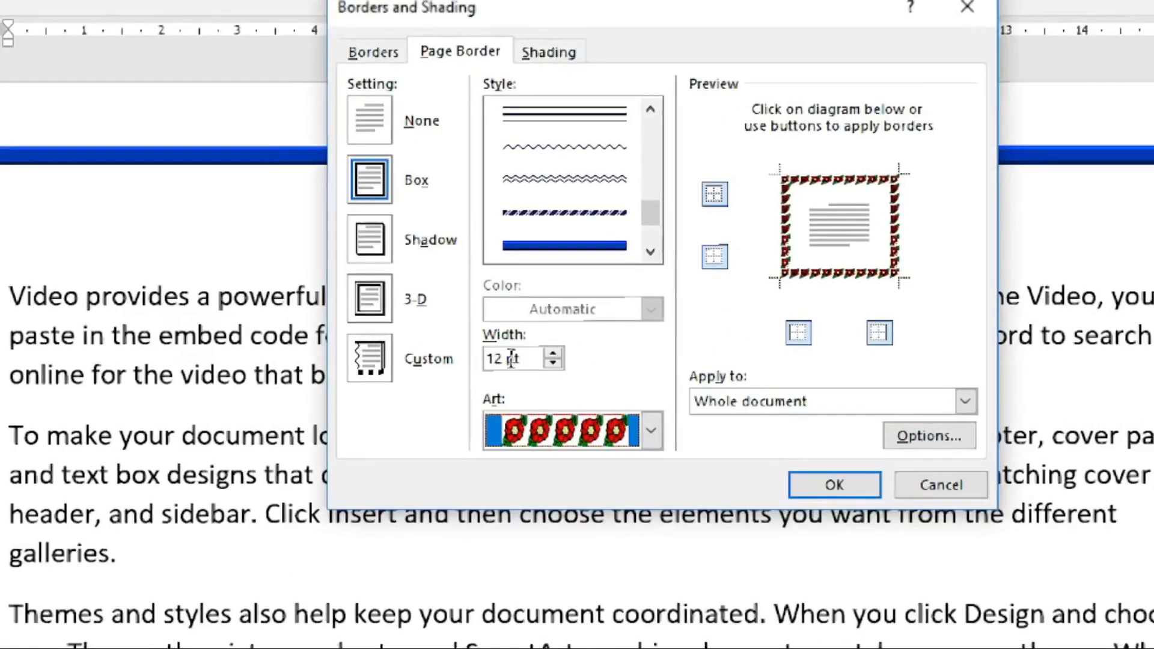
# Apply the red flower border to the whole document with a 12 pt width and check the pages
pyautogui.click(554, 353)
pyautogui.click(553, 361)
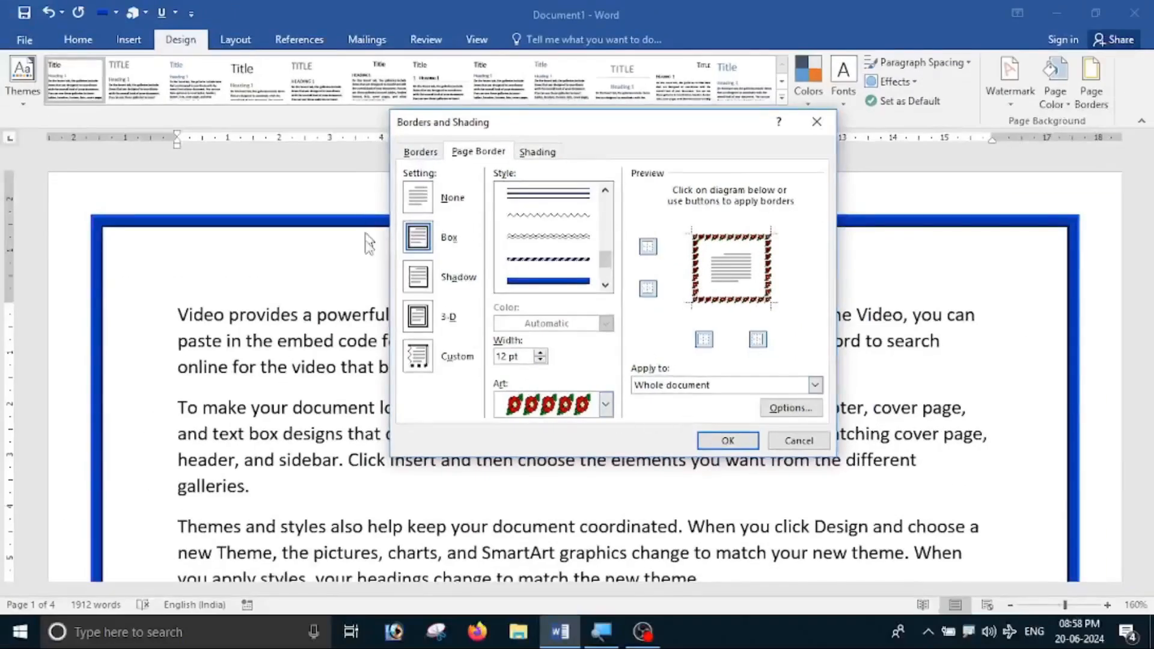
pyautogui.click(727, 441)
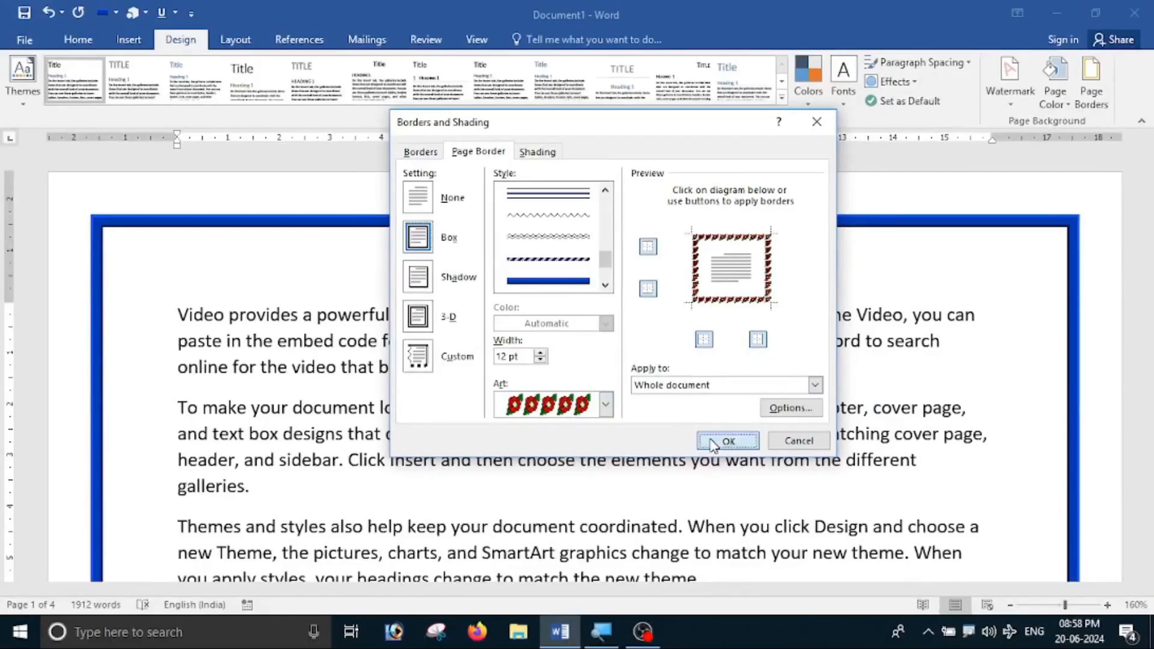
pyautogui.scroll(-5, 760, 370)
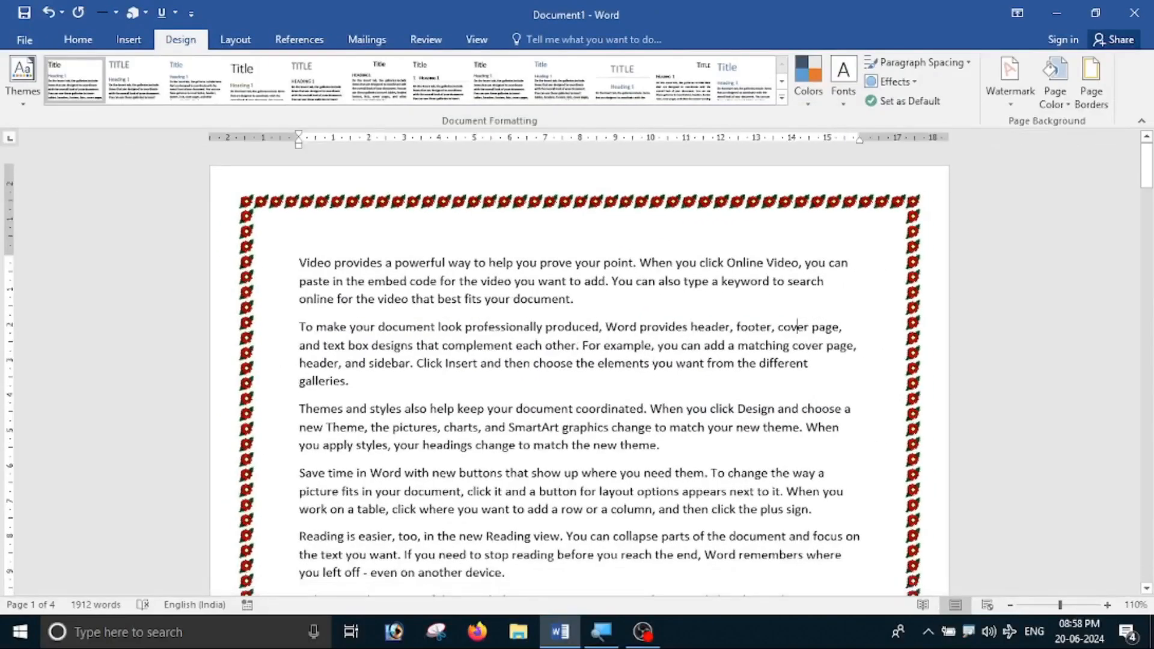
pyautogui.scroll(-20, 1003, 247)
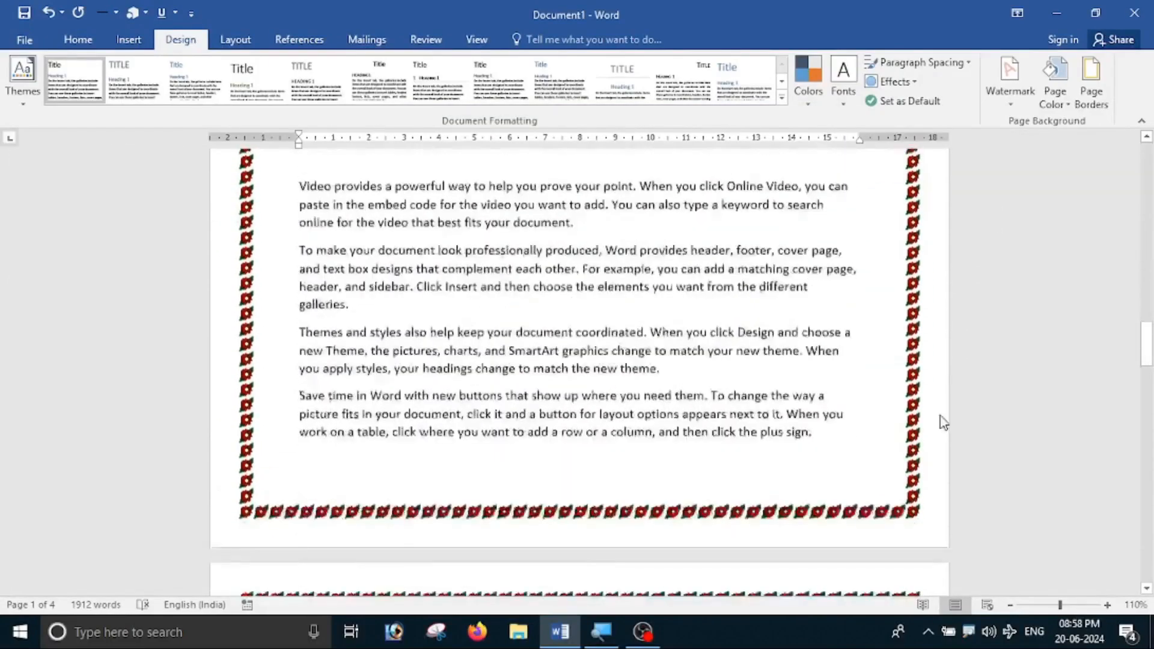
pyautogui.scroll(-20, 579, 373)
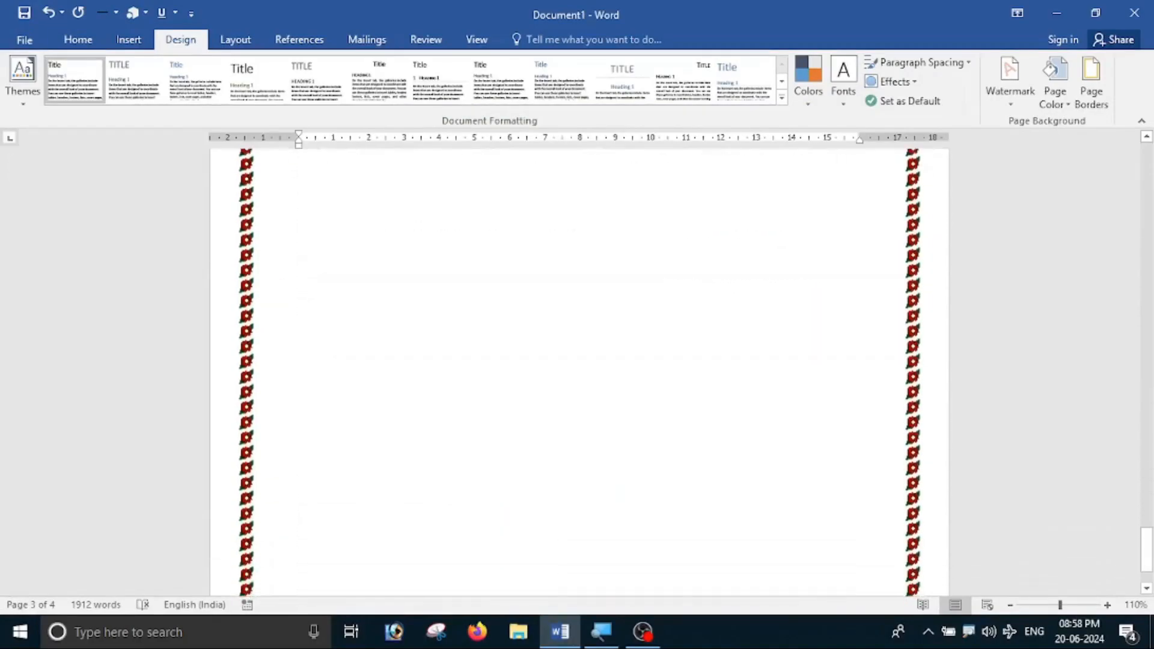
pyautogui.scroll(20, 942, 419)
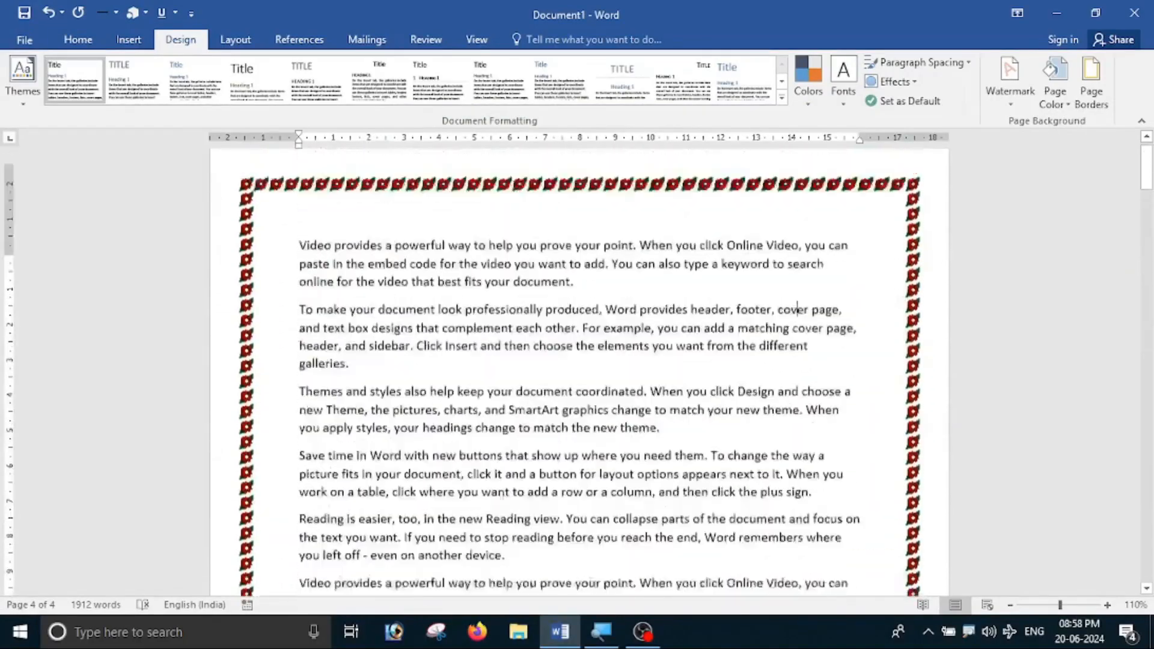
pyautogui.keyDown('ctrl'); pyautogui.scroll(5, 900, 331); pyautogui.keyUp('ctrl')
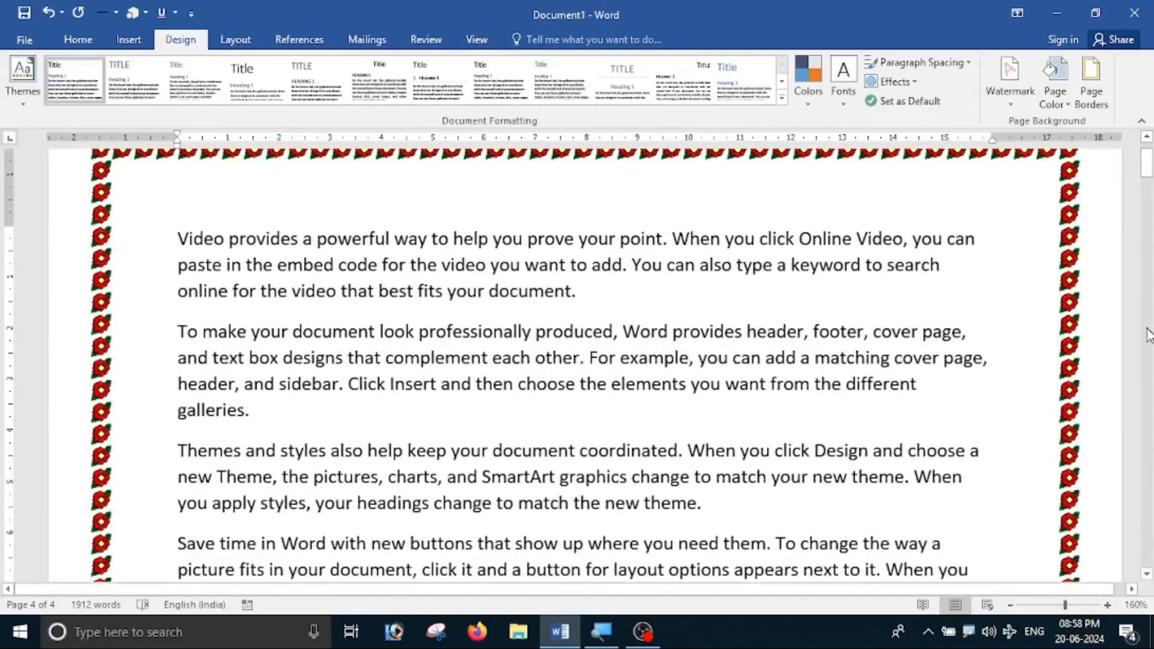
pyautogui.keyDown('ctrl'); pyautogui.scroll(-3, 1146, 337); pyautogui.keyUp('ctrl')
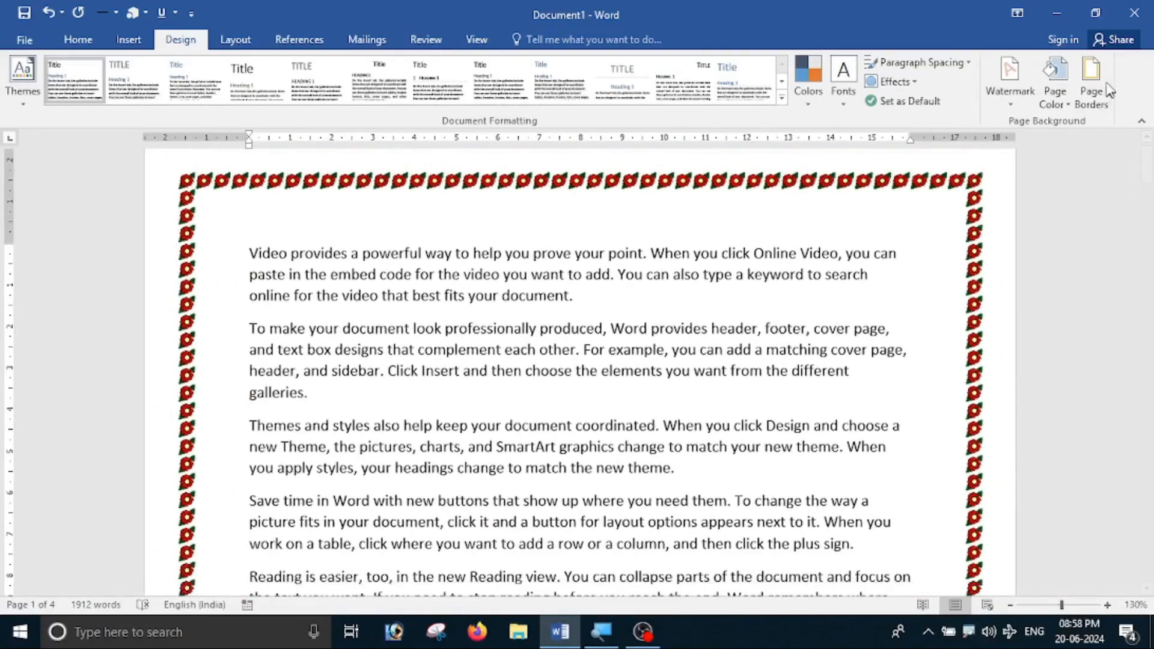
# Set the page border's top, bottom, left and right margins to 20 pt, measured from the edge of page
pyautogui.click(1107, 94)
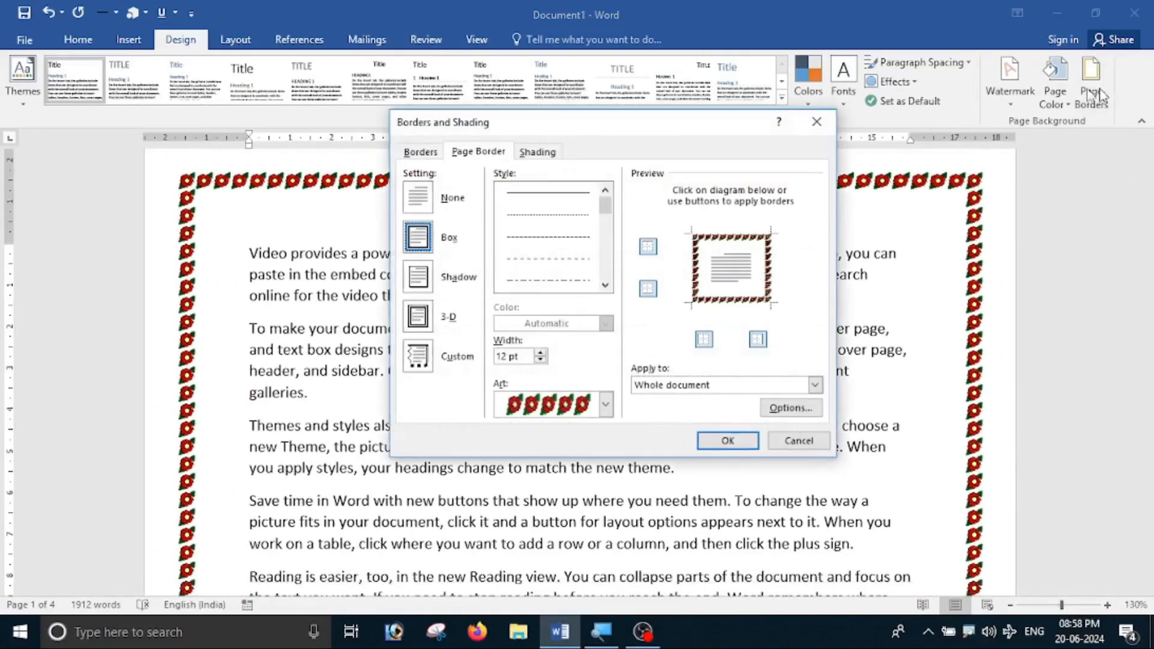
pyautogui.click(790, 408)
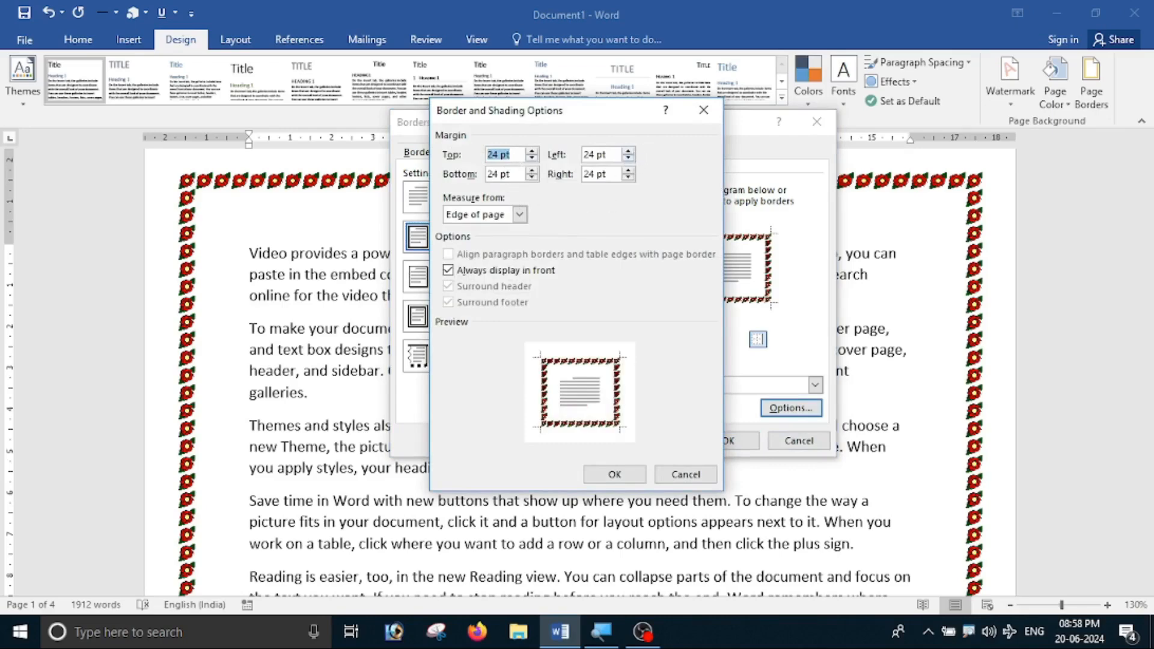
pyautogui.write('20')
pyautogui.press('Tab')
pyautogui.write('20')
pyautogui.press('Tab')
pyautogui.write('20')
pyautogui.press('Tab')
pyautogui.write('20')
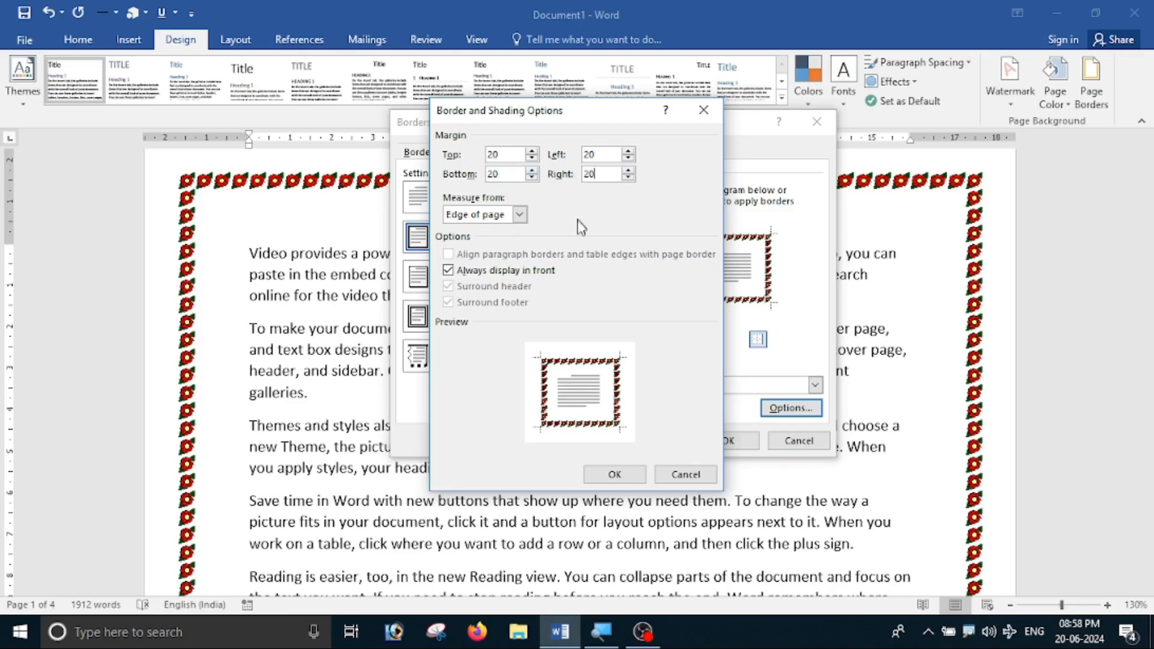
pyautogui.click(614, 474)
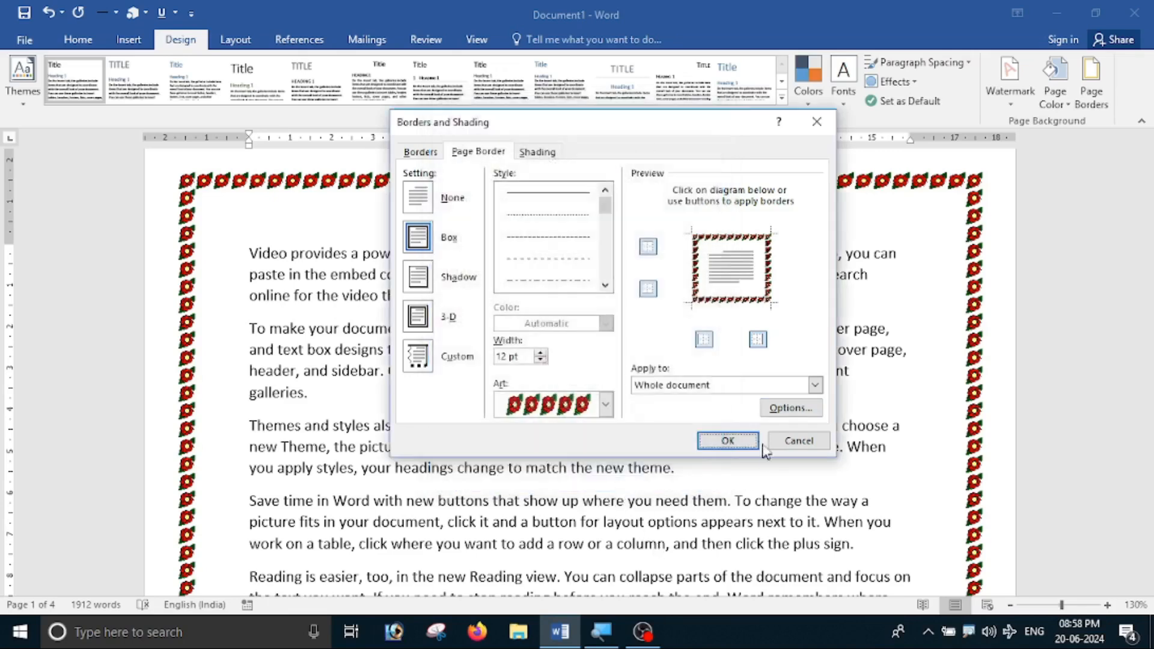
# Apply the changed border margins to the whole document and check the pages
pyautogui.click(728, 441)
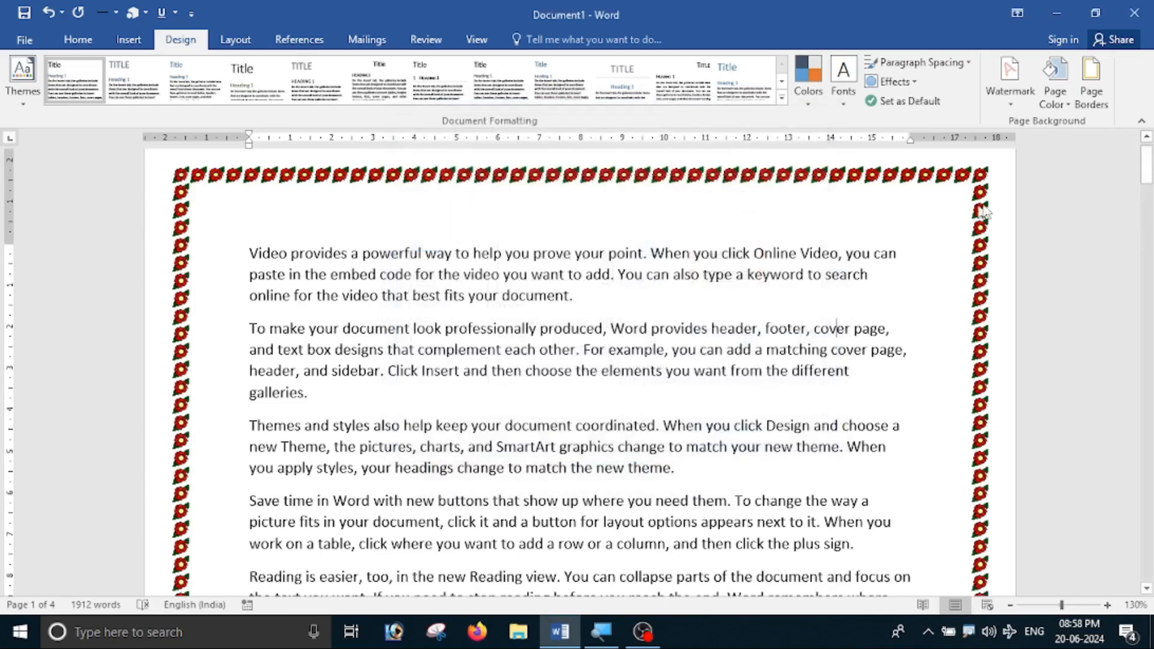
pyautogui.scroll(-5, 1000, 216)
pyautogui.scroll(-10, 1043, 294)
pyautogui.scroll(5, 1042, 294)
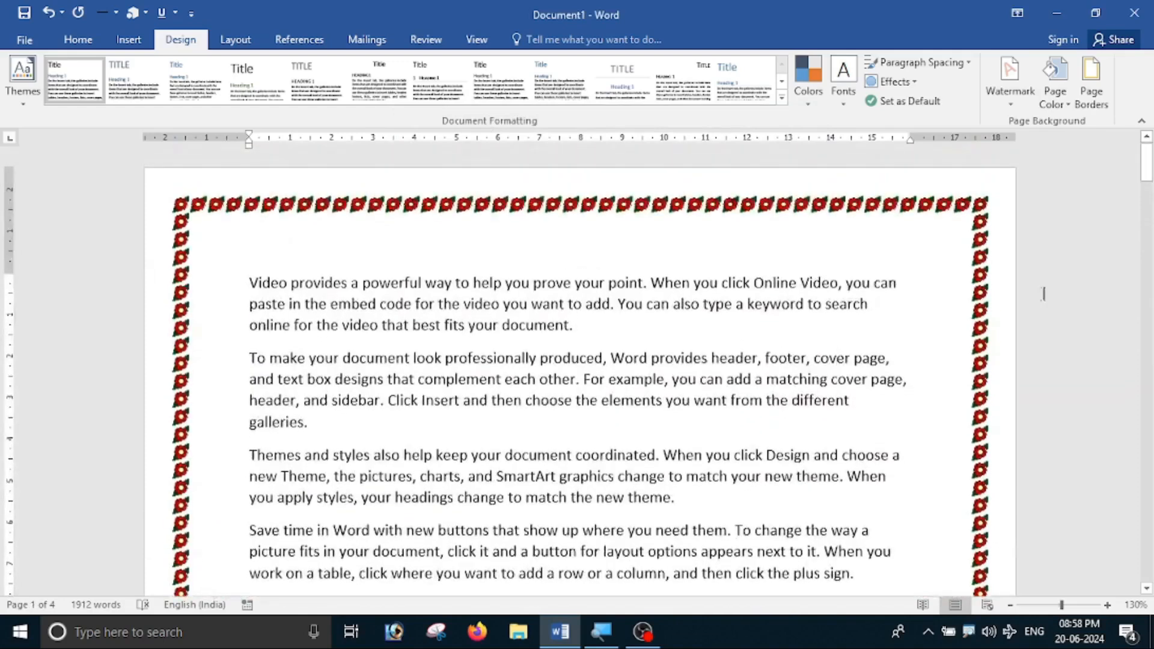